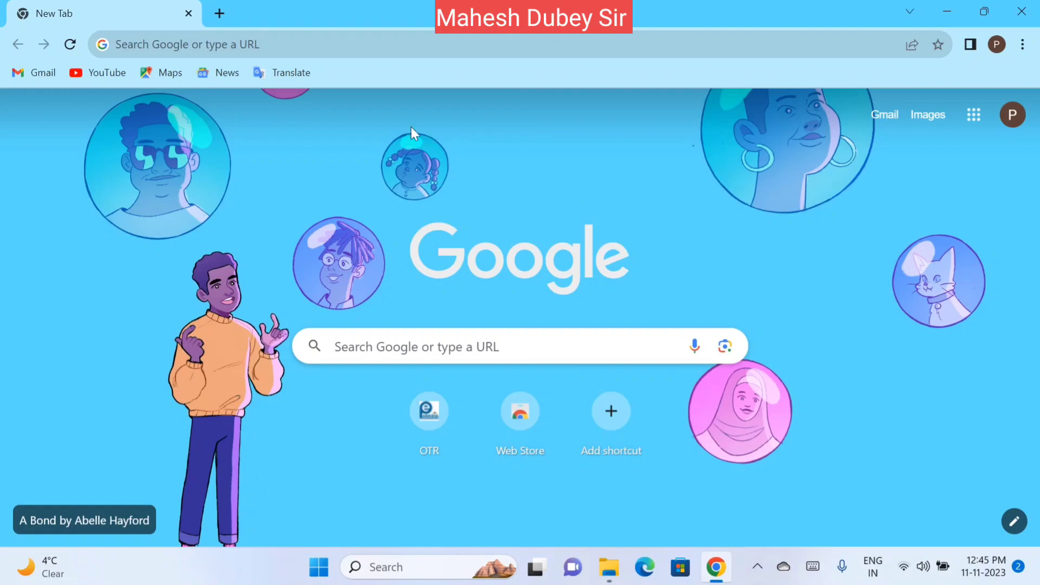
{"action": "left_click", "coordinate": [336, 50]}
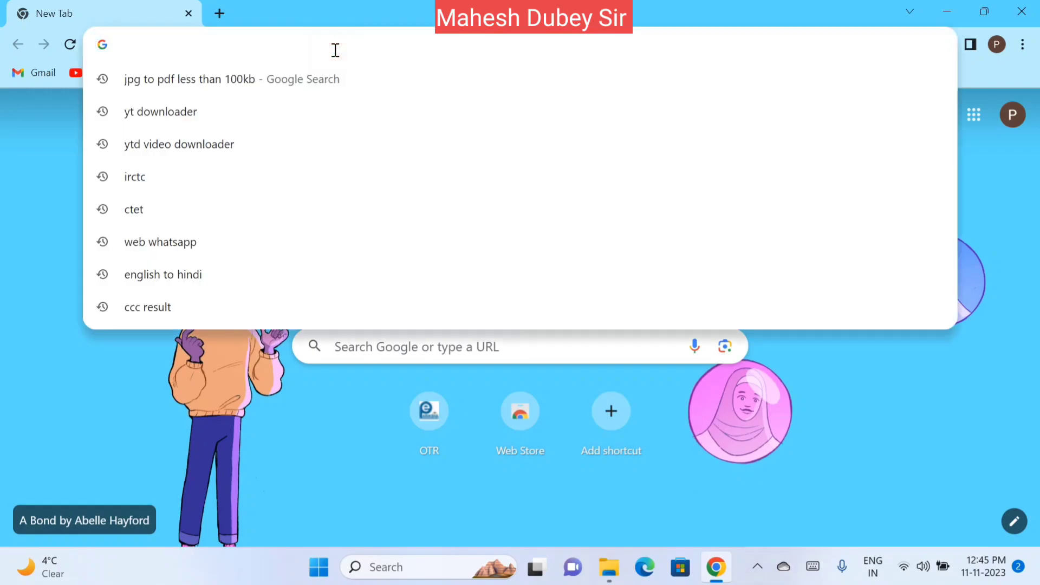
{"action": "type", "text": "www.bpsc.bih.nic.in/"}
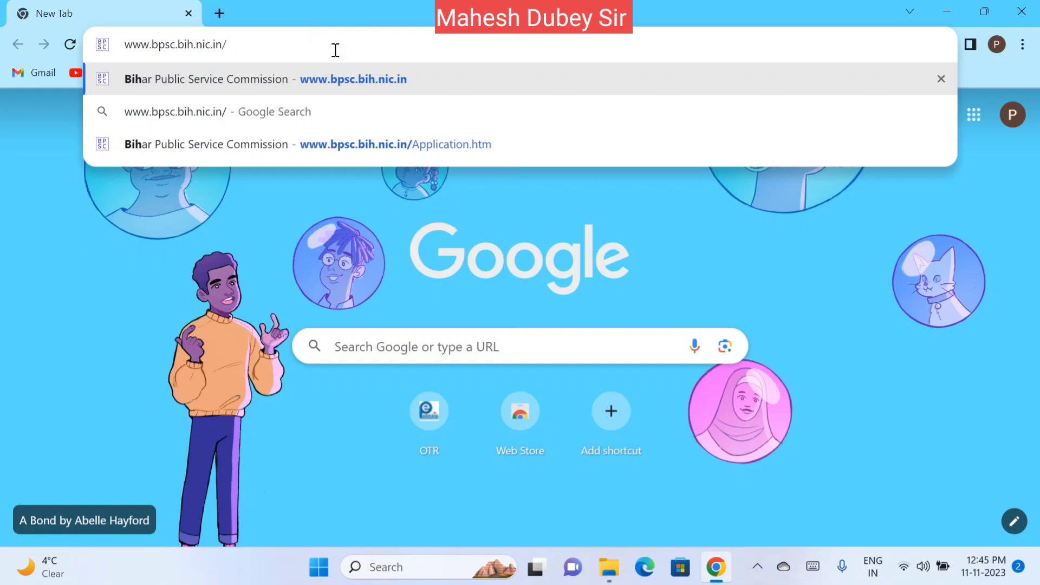
{"action": "key", "text": "Return"}
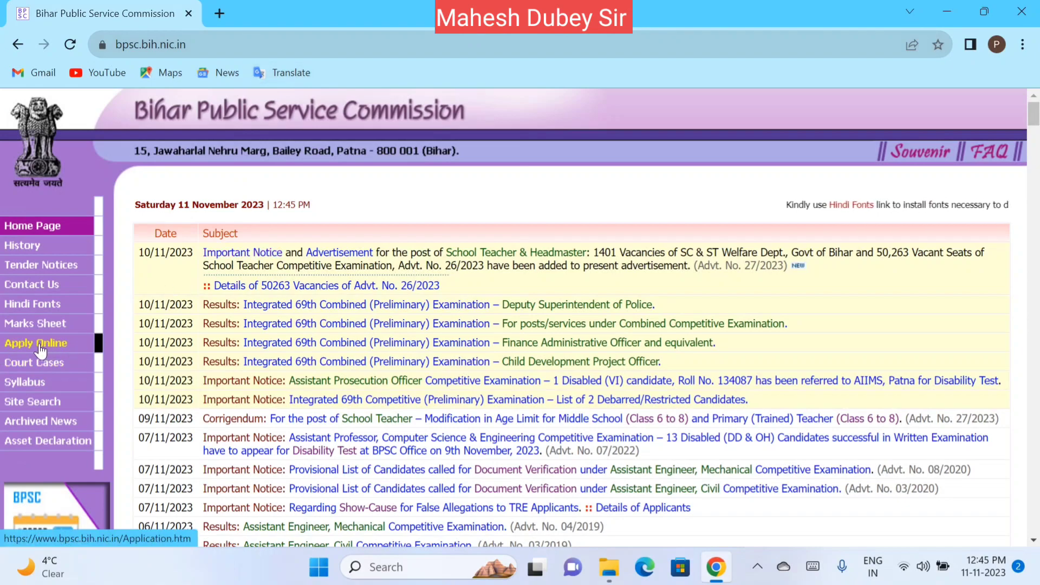
Follow Apply Online to the B.P.S.C. Online Application link and accept leaving the site.
{"action": "left_click", "coordinate": [35, 343]}
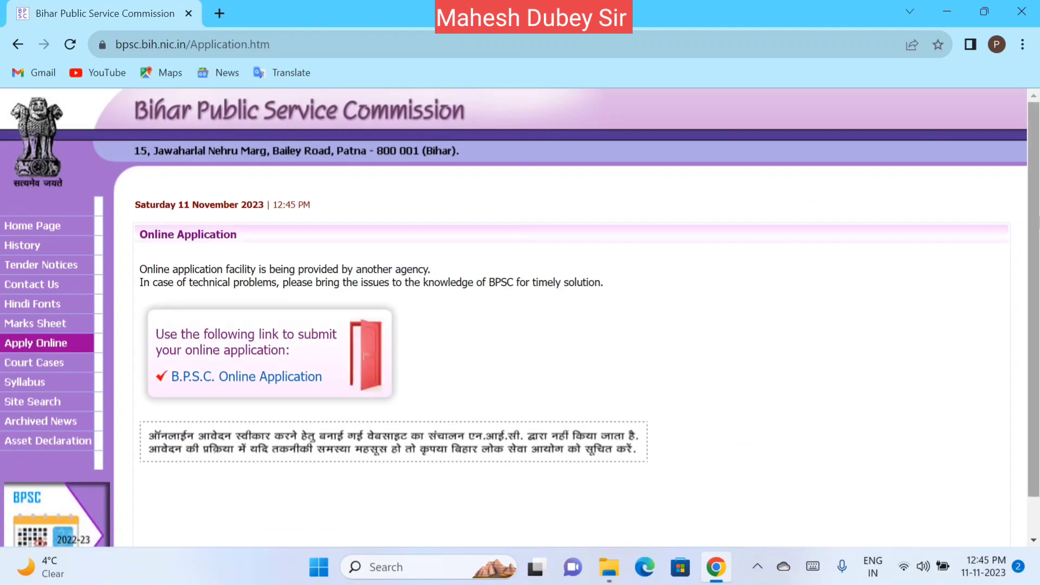
{"action": "left_click_drag", "start_coordinate": [1034, 219], "coordinate": [1037, 262]}
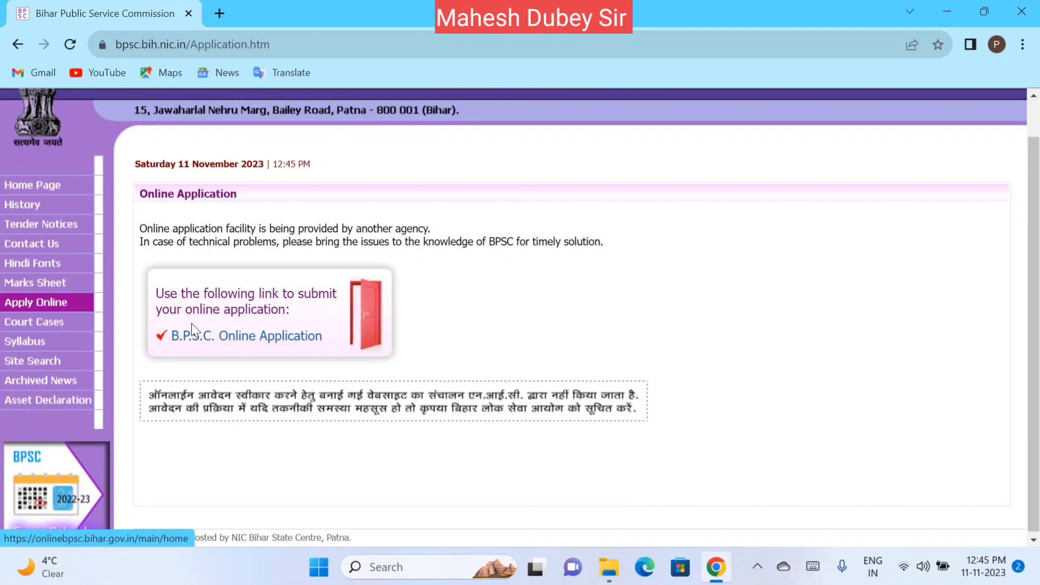
{"action": "left_click", "coordinate": [251, 348]}
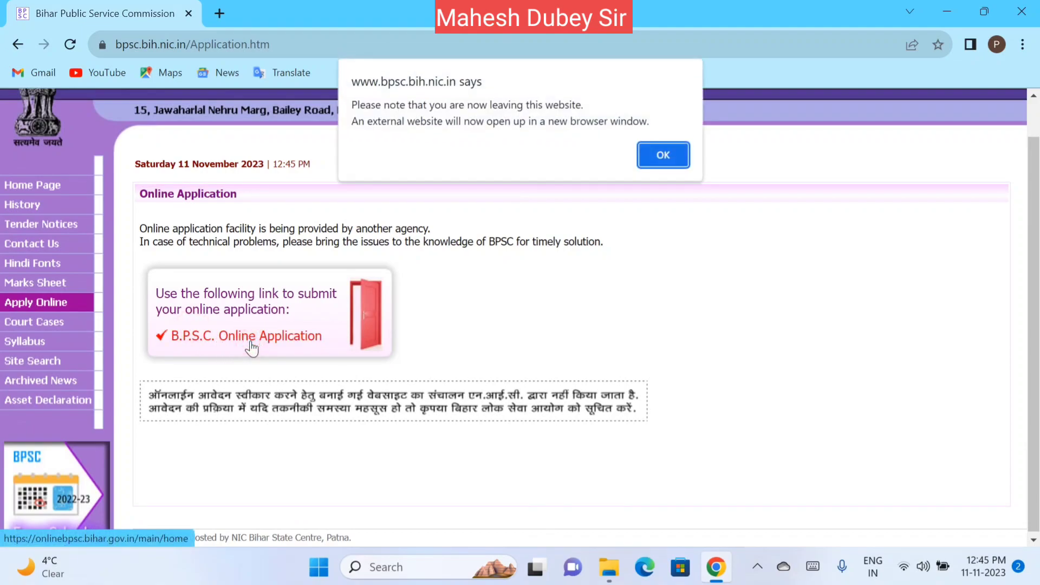
{"action": "left_click", "coordinate": [670, 155]}
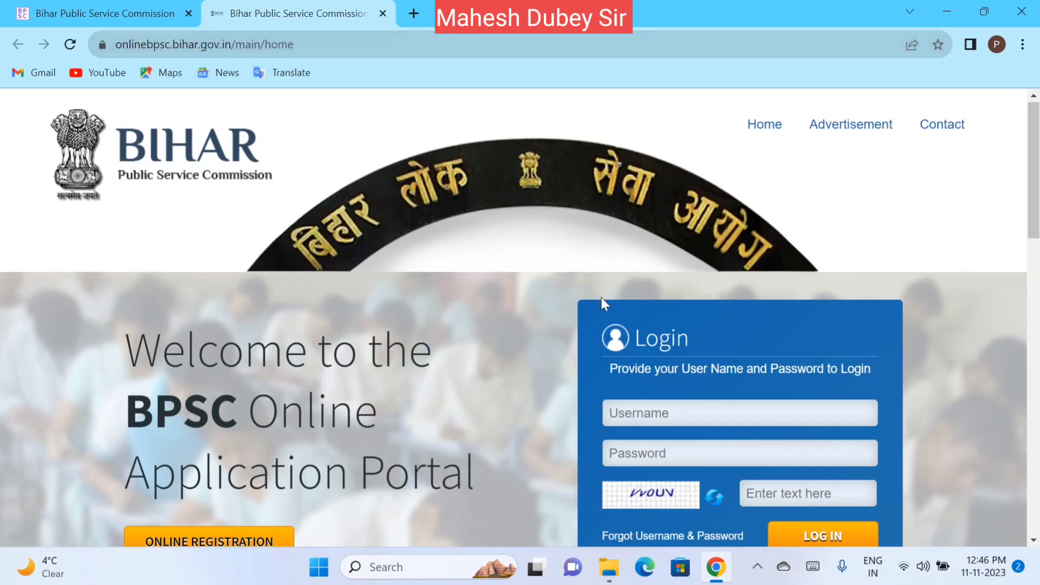
Apply online for advertisement 27/2023, School Teacher / Headmaster Recruitment, from the live advertisements table.
{"action": "left_click_drag", "start_coordinate": [1033, 184], "coordinate": [1035, 254]}
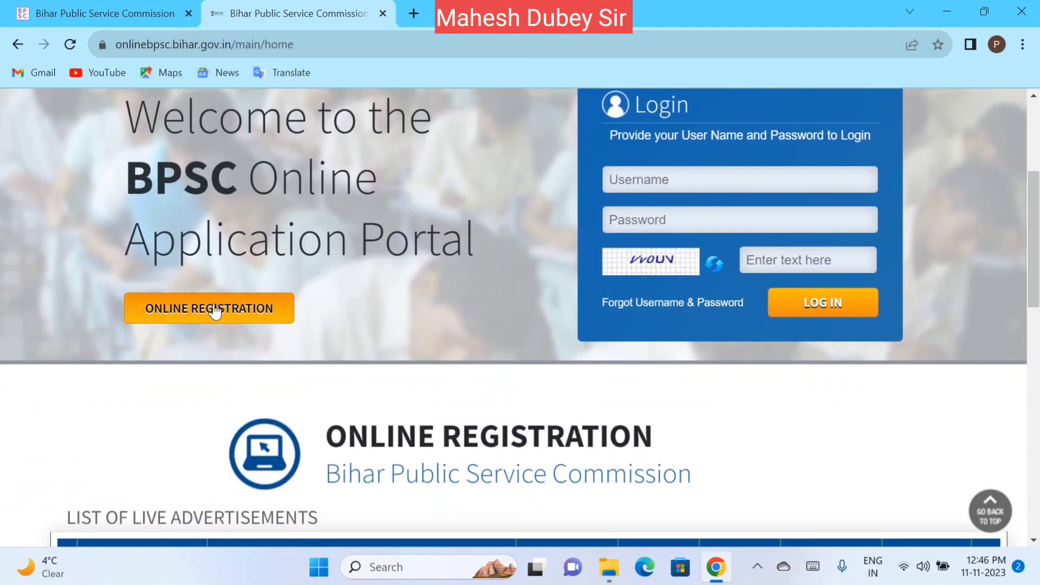
{"action": "scroll", "coordinate": [211, 310], "scroll_direction": "down", "scroll_amount": 5}
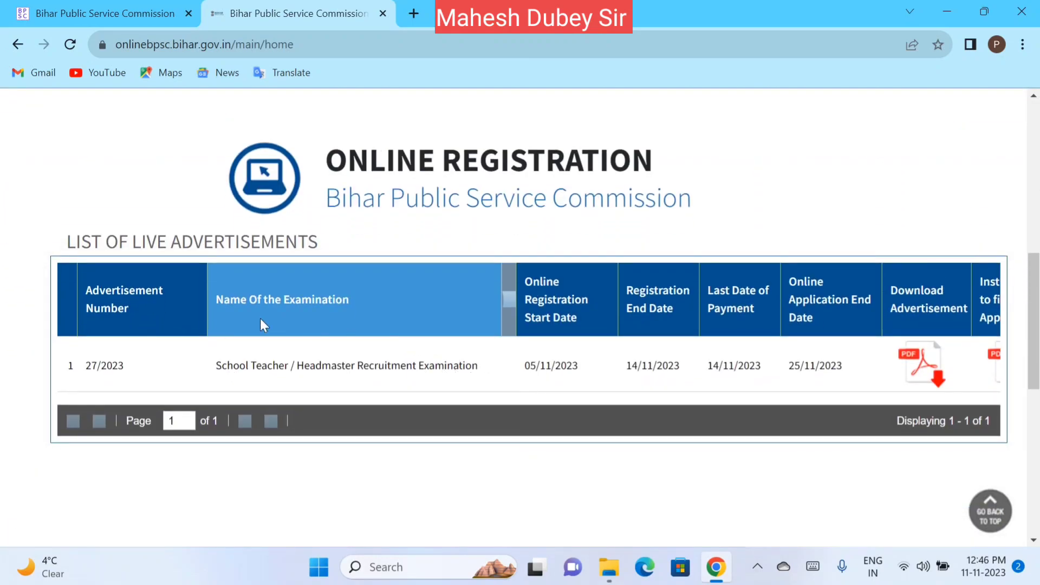
{"action": "left_click_drag", "start_coordinate": [648, 368], "coordinate": [183, 352]}
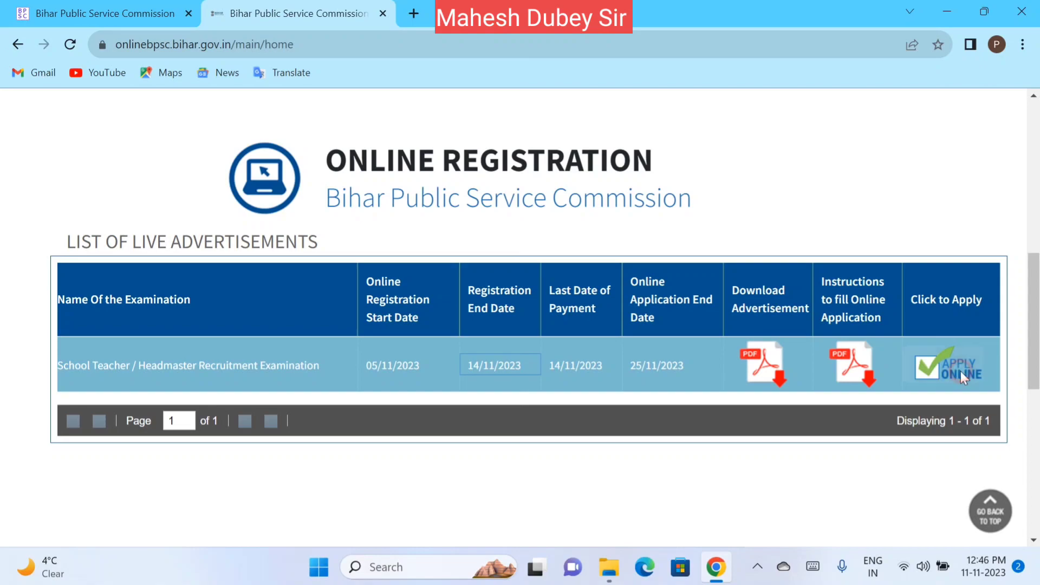
{"action": "left_click", "coordinate": [960, 371]}
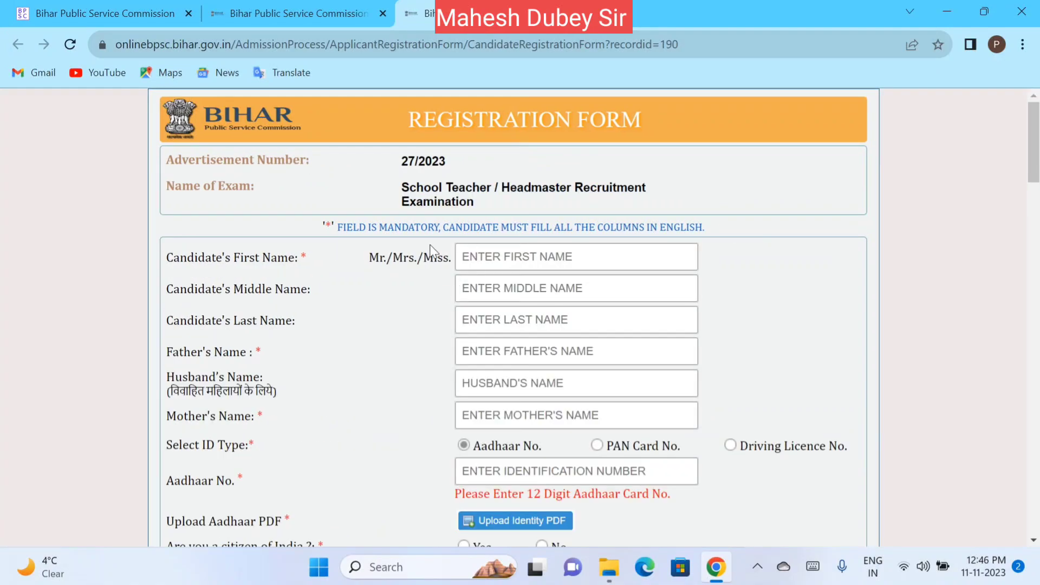
Enter the candidate's first name and surname in the First Name and Last Name fields.
{"action": "left_click", "coordinate": [520, 258]}
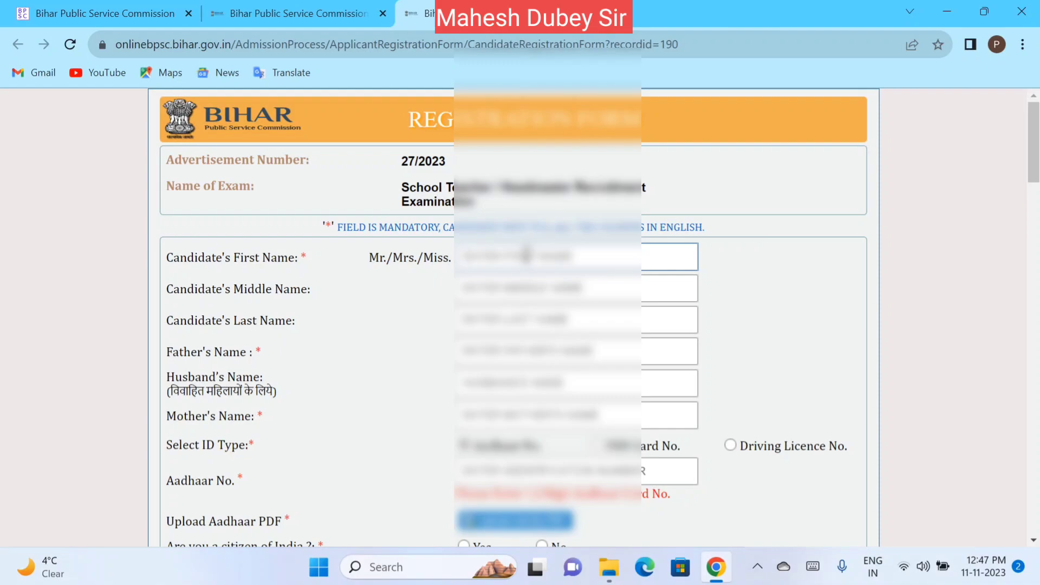
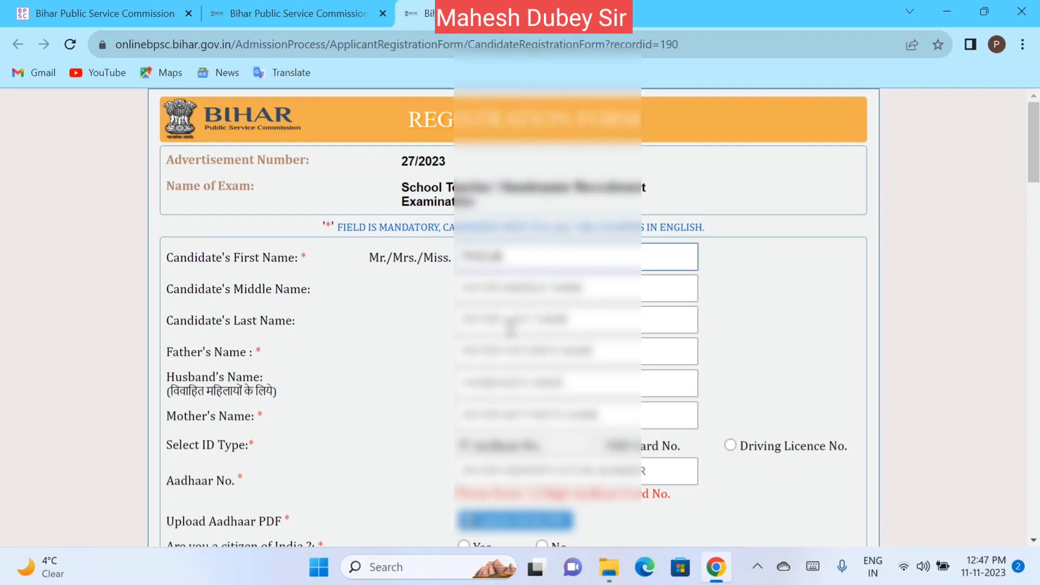
{"action": "left_click", "coordinate": [498, 319]}
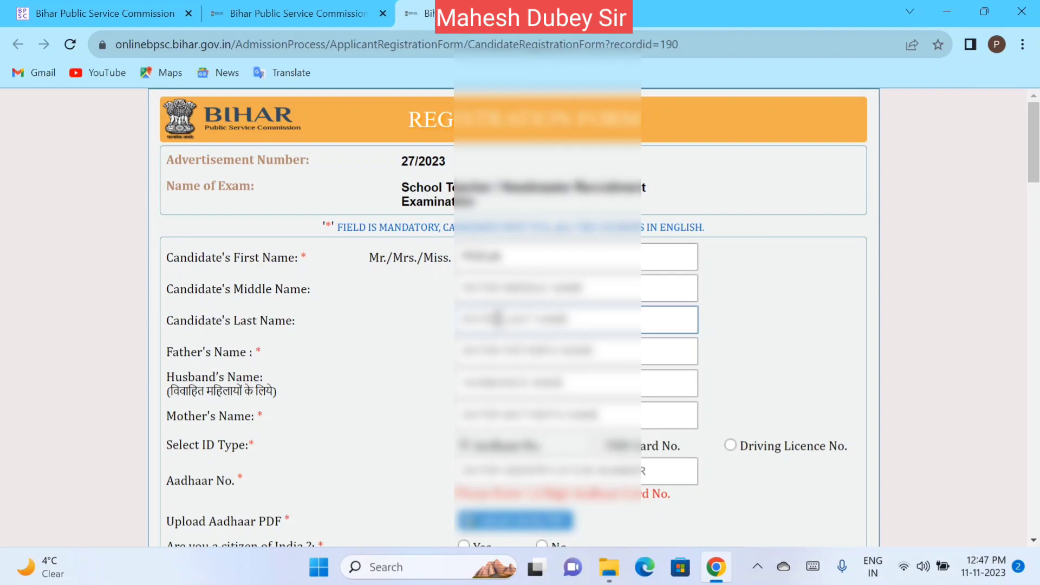
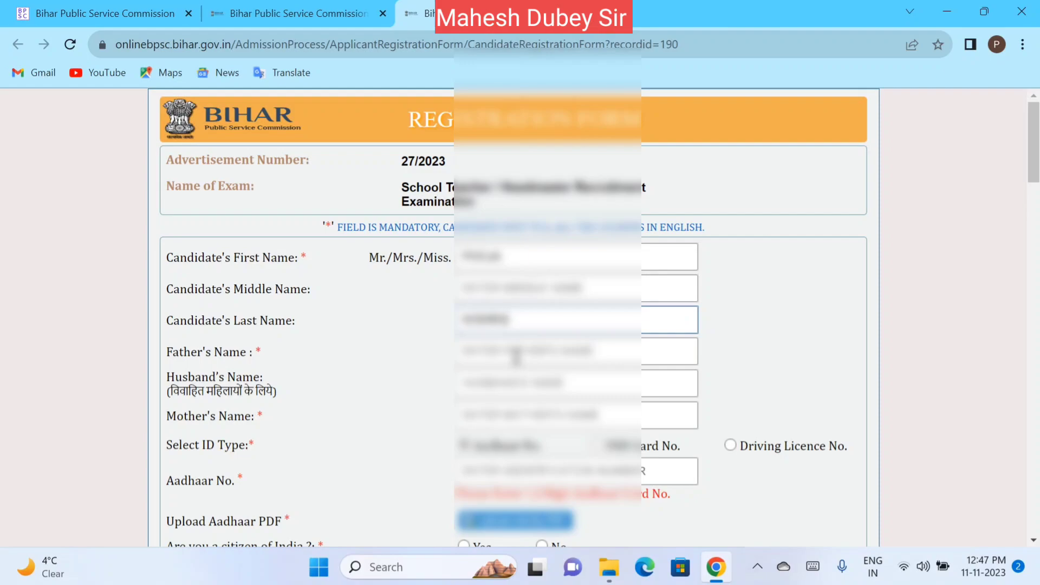
Enter the father's full name, correcting a typo.
{"action": "left_click", "coordinate": [516, 354]}
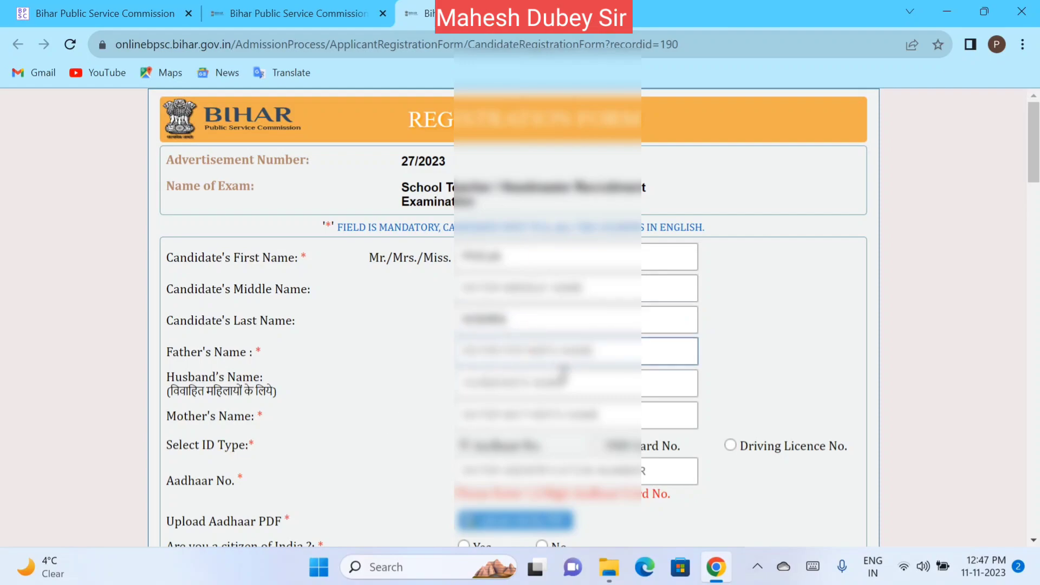
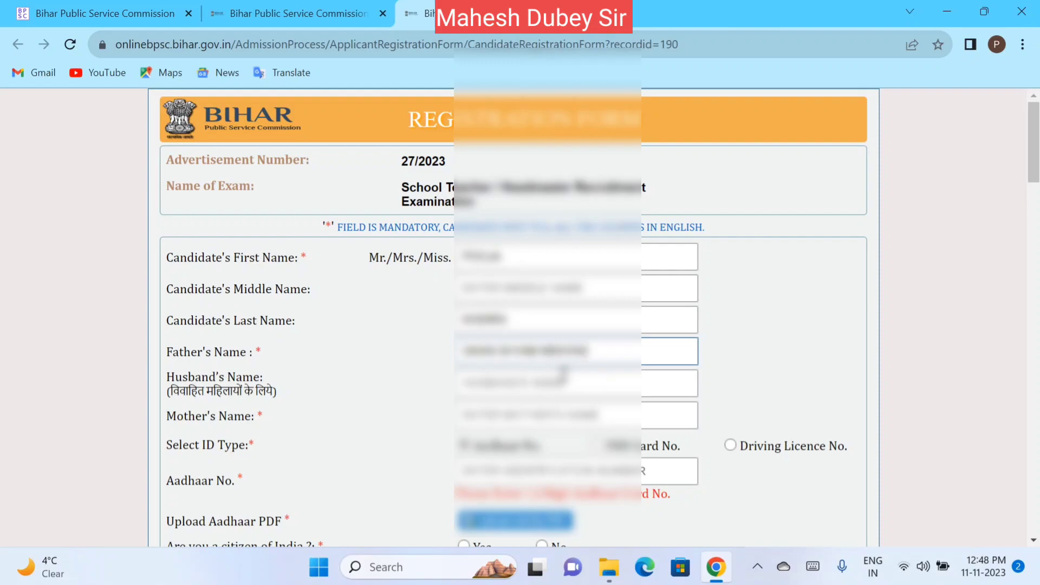
Enter the husband's name and the mother's name.
{"action": "key", "text": "Tab"}
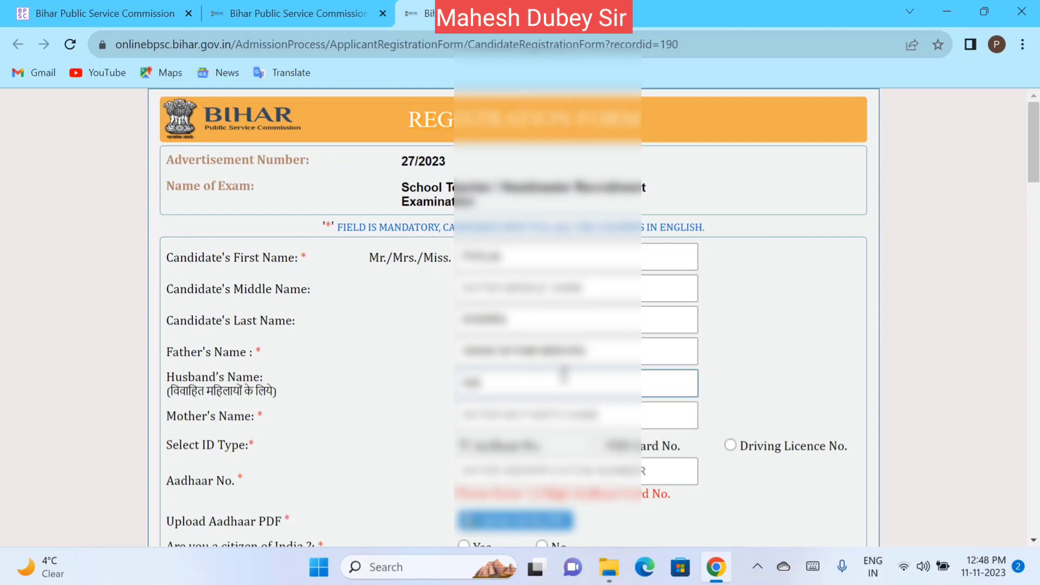
{"action": "key", "text": "Tab"}
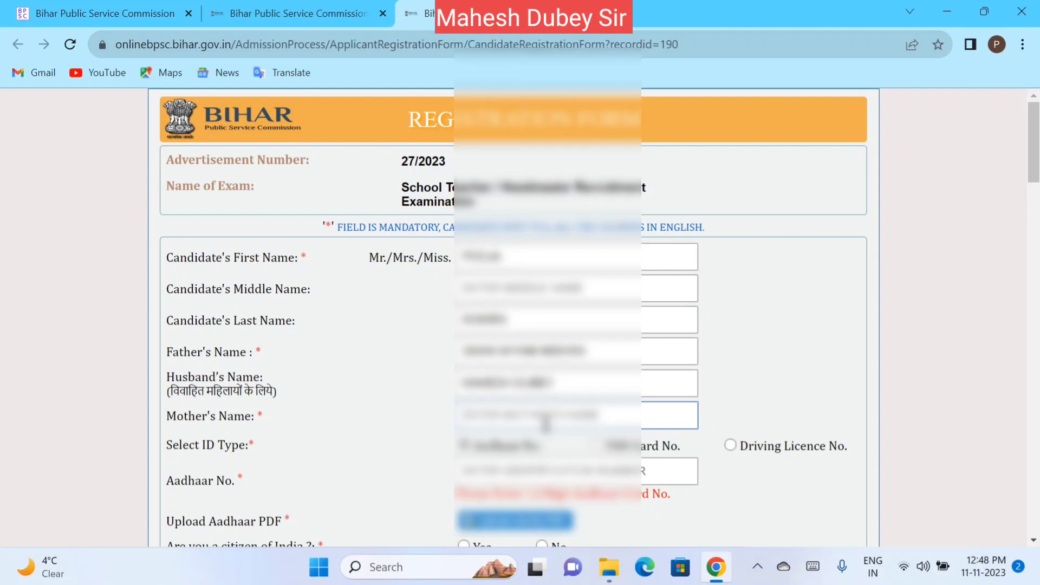
{"action": "type", "text": "???"}
{"action": "key", "text": "BackSpace"}
{"action": "type", "text": "?????"}
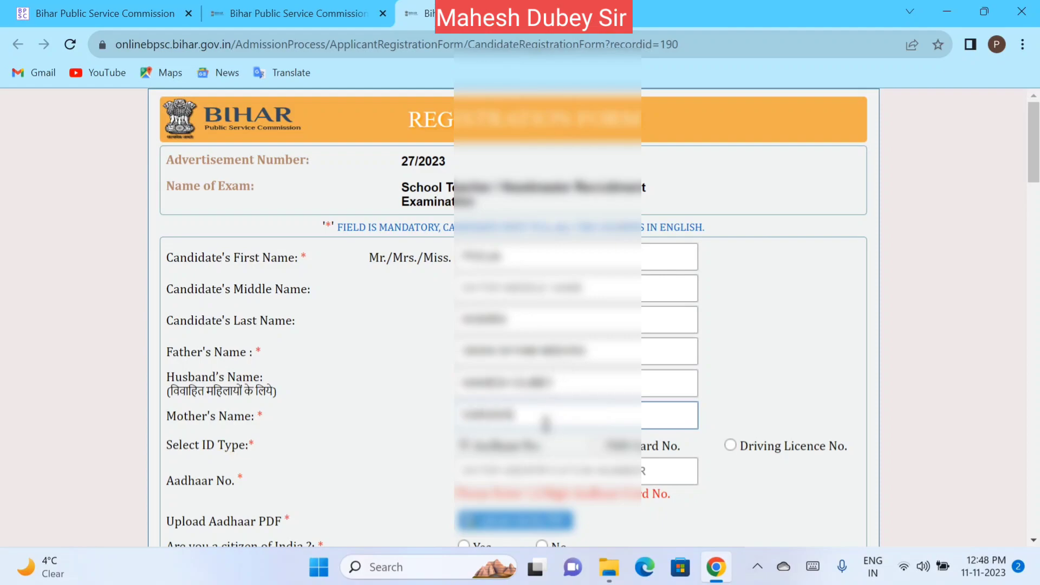
{"action": "type", "text": "???????????"}
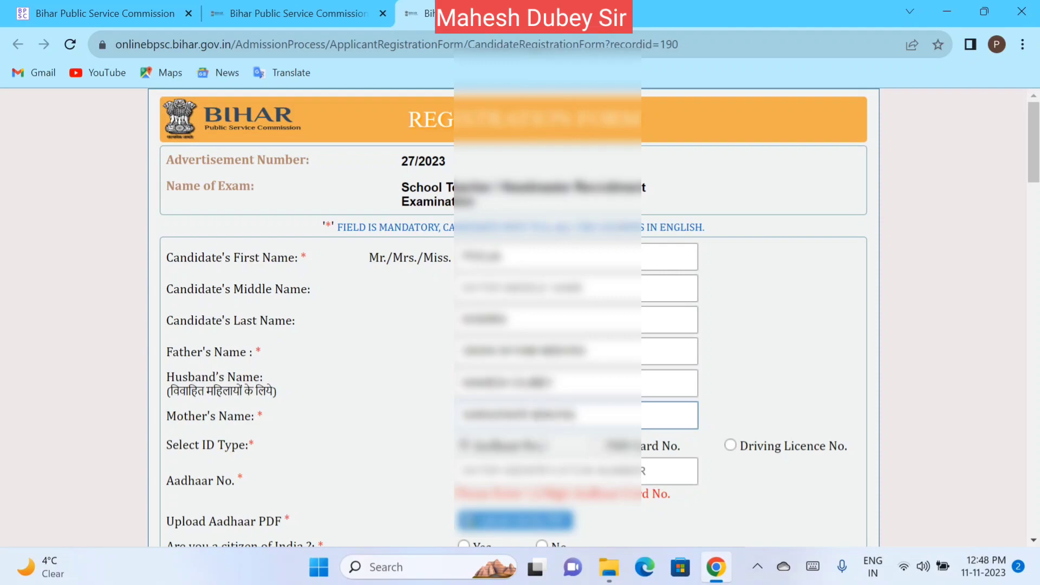
Enter the candidate's Aadhaar number.
{"action": "left_click", "coordinate": [517, 464]}
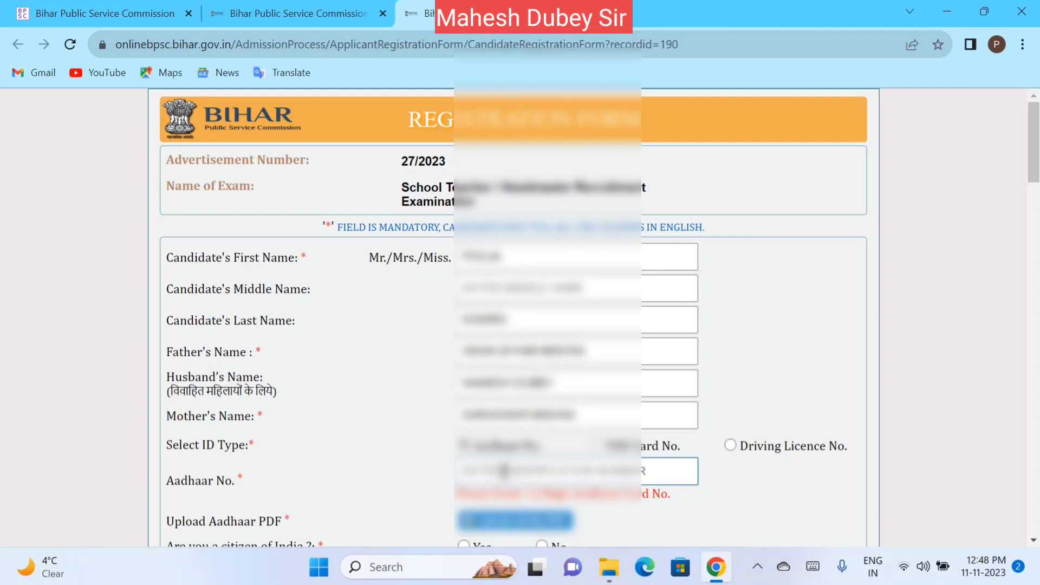
{"action": "type", "text": "??"}
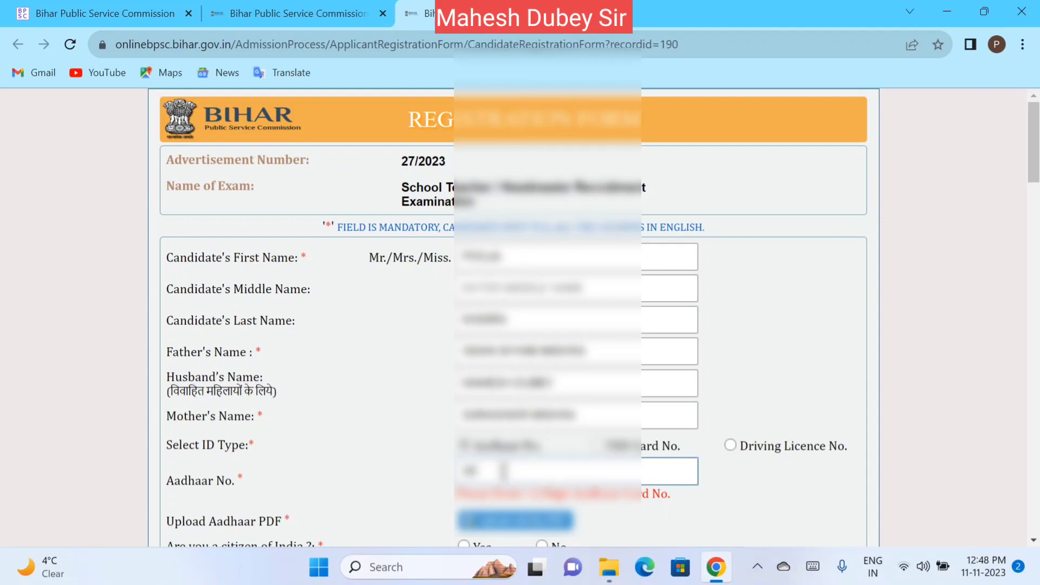
{"action": "type", "text": "?????"}
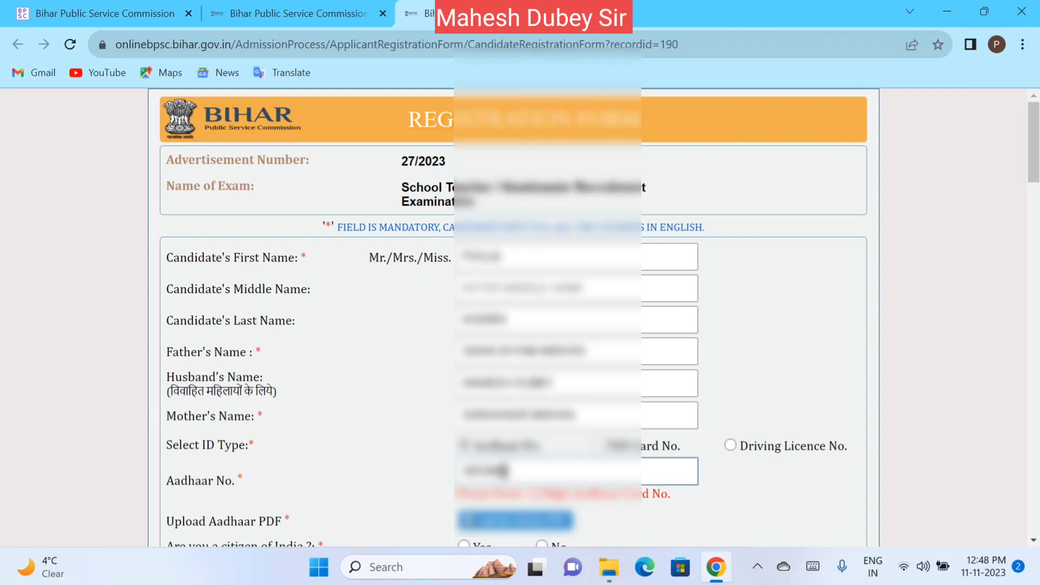
{"action": "type", "text": "??????"}
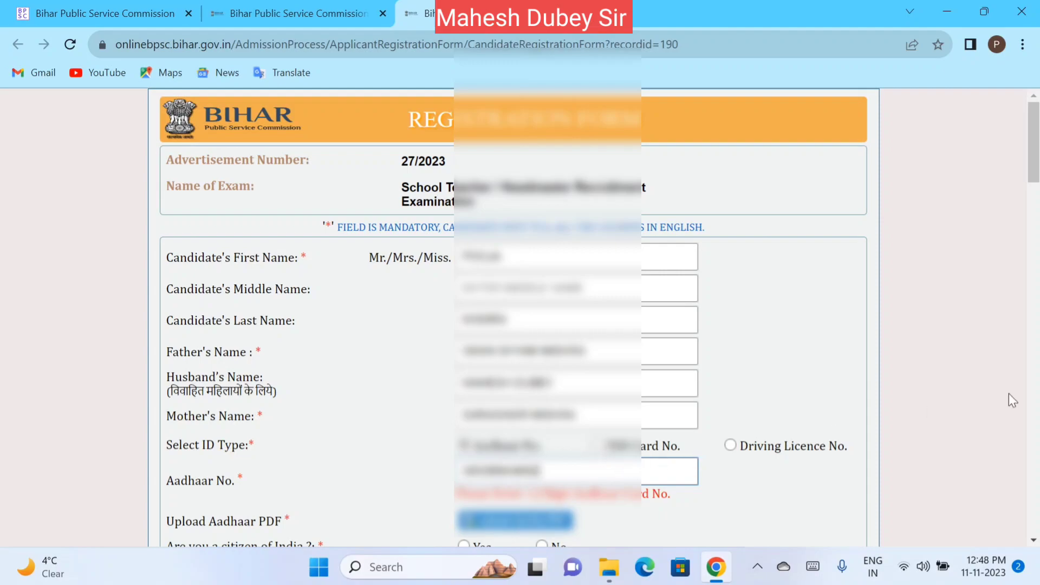
{"action": "left_click_drag", "start_coordinate": [1035, 166], "coordinate": [1034, 205]}
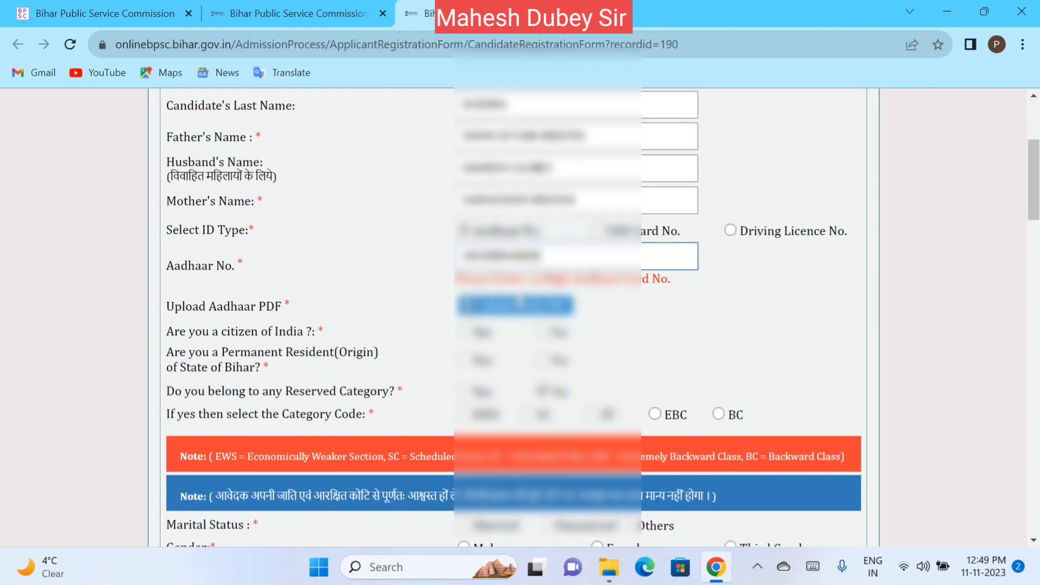
Upload the Adhar file as the Aadhaar PDF.
{"action": "left_click", "coordinate": [518, 308]}
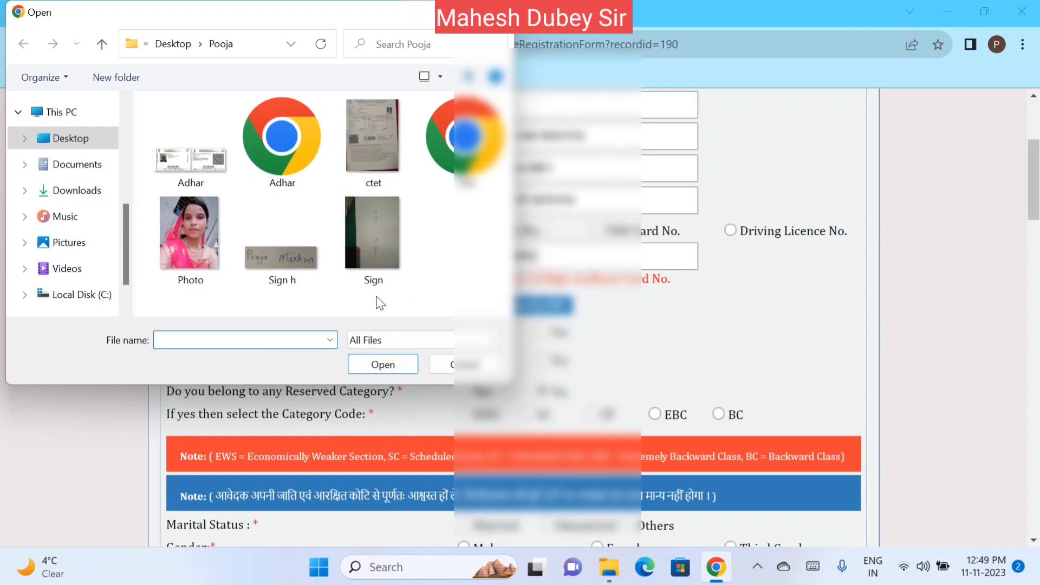
{"action": "left_click", "coordinate": [308, 135]}
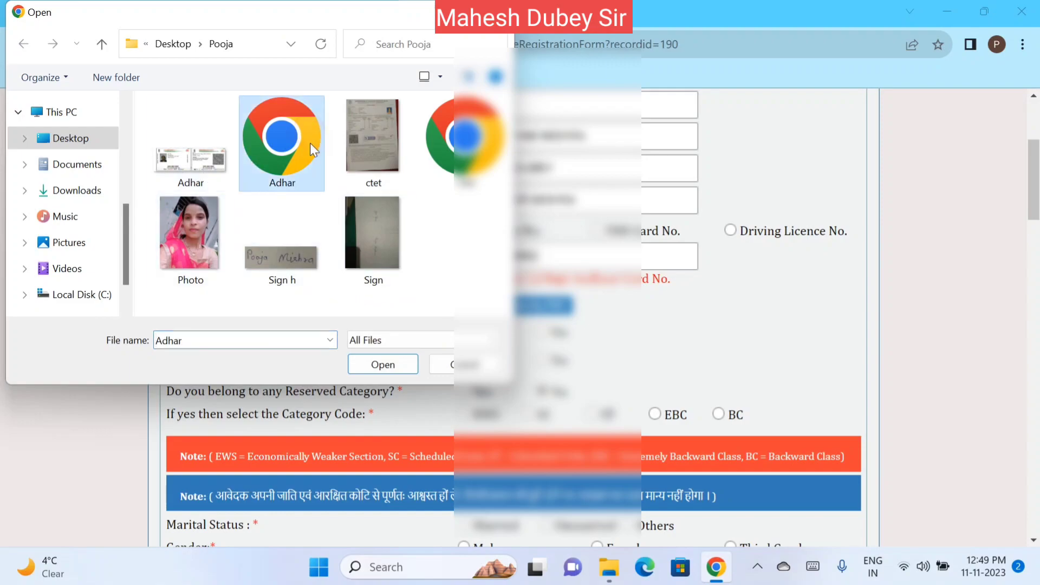
{"action": "left_click", "coordinate": [379, 366]}
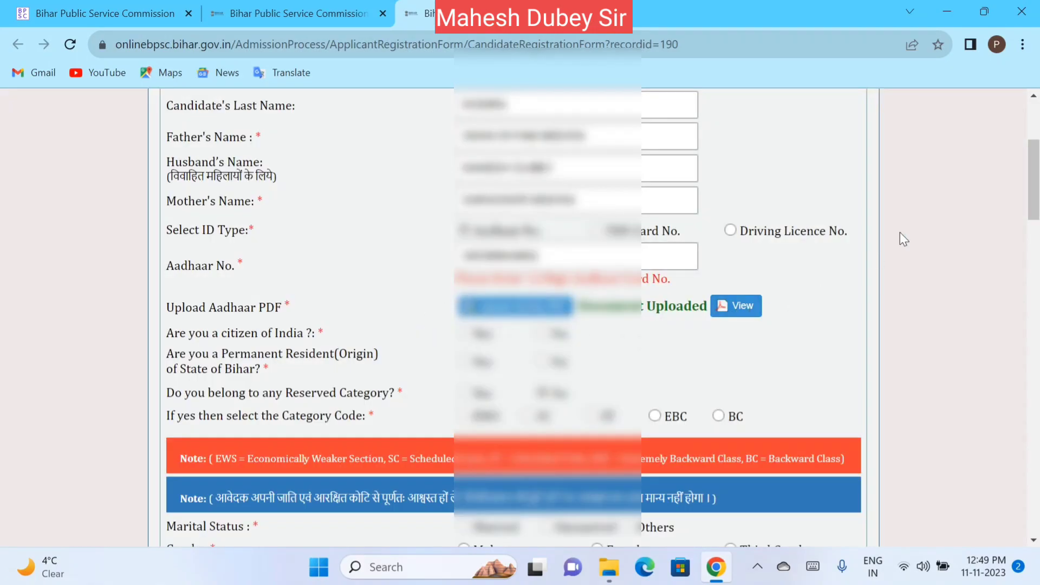
{"action": "left_click_drag", "start_coordinate": [1035, 166], "coordinate": [1036, 191]}
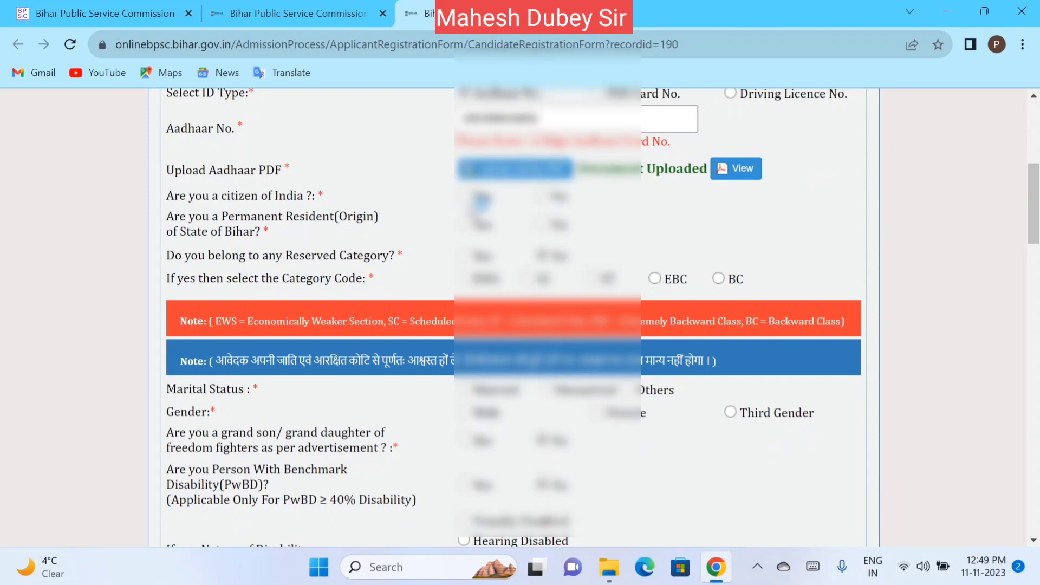
Answer Yes to Indian citizenship and No to Bihar permanent residence.
{"action": "left_click", "coordinate": [464, 196]}
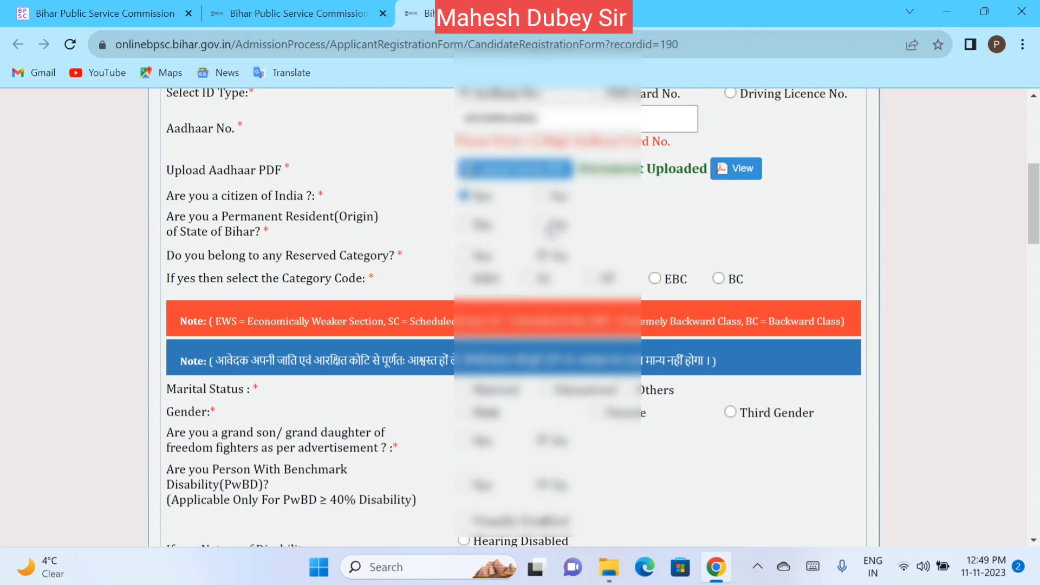
{"action": "left_click", "coordinate": [541, 223]}
{"action": "left_click", "coordinate": [464, 225]}
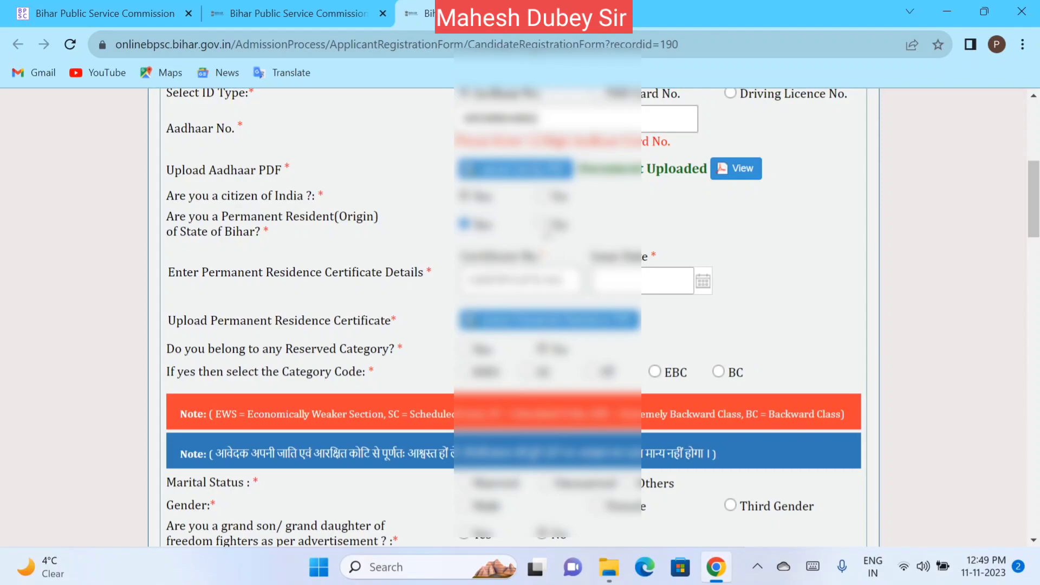
{"action": "left_click", "coordinate": [541, 224]}
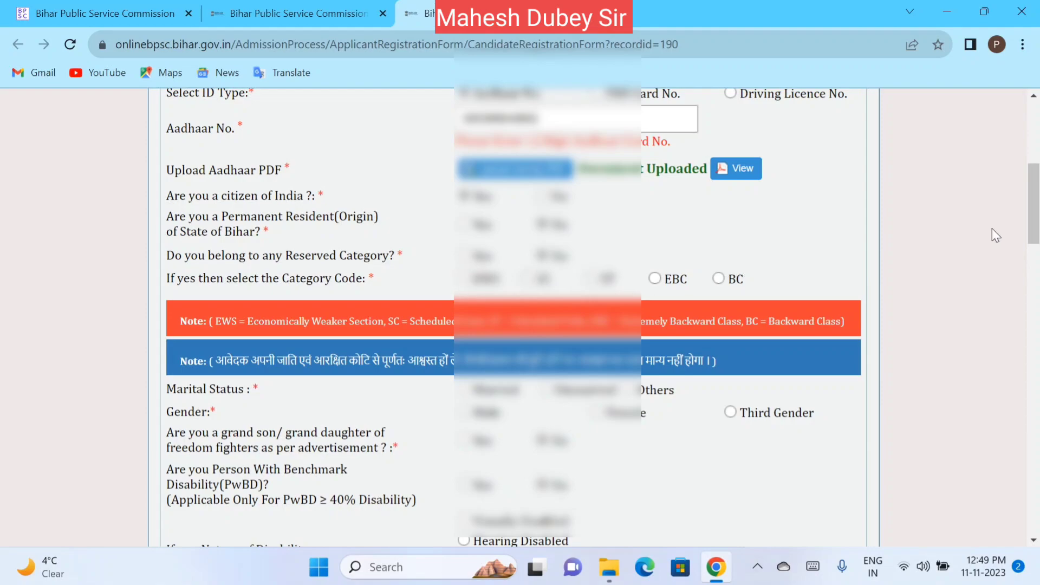
Set marital status to Married and gender to Female.
{"action": "scroll", "coordinate": [1033, 230], "scroll_direction": "down", "scroll_amount": 2}
{"action": "scroll", "coordinate": [569, 168], "scroll_direction": "down", "scroll_amount": 3}
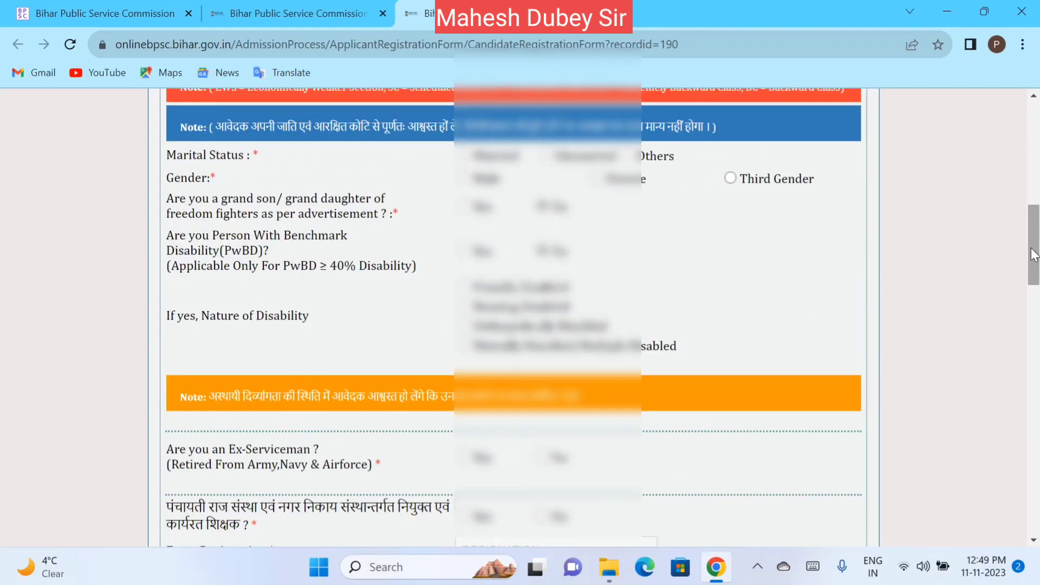
{"action": "left_click", "coordinate": [464, 157]}
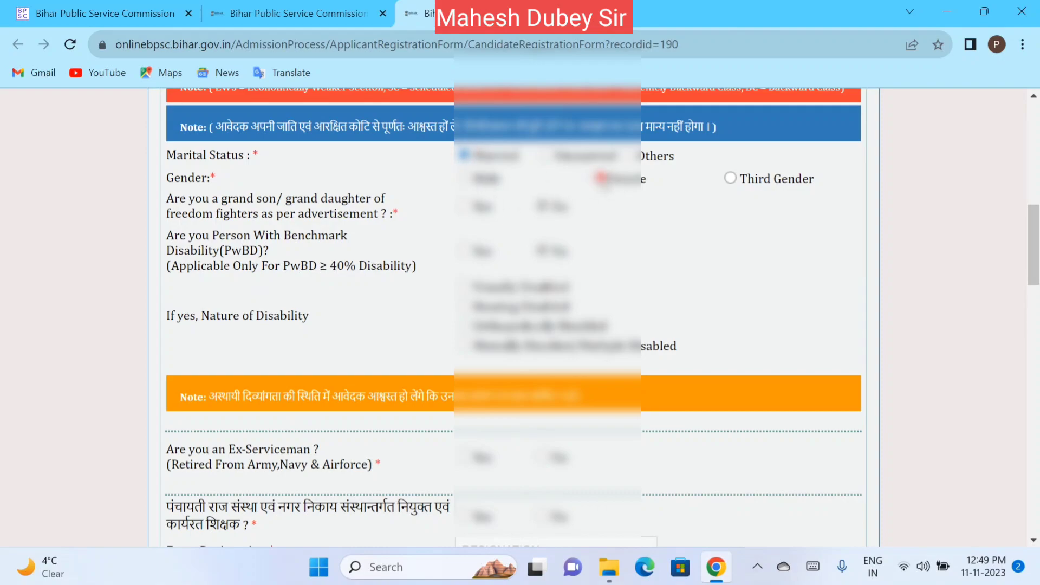
{"action": "left_click", "coordinate": [596, 177]}
Answer No to the Ex-Serviceman and serving-teacher questions.
{"action": "left_click_drag", "start_coordinate": [1036, 241], "coordinate": [1036, 281]}
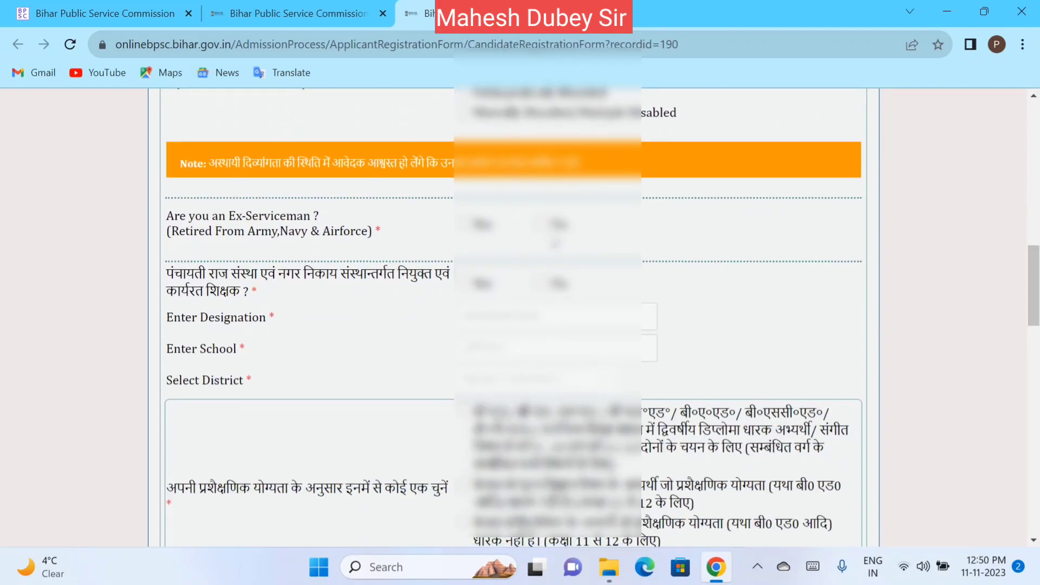
{"action": "left_click", "coordinate": [543, 224]}
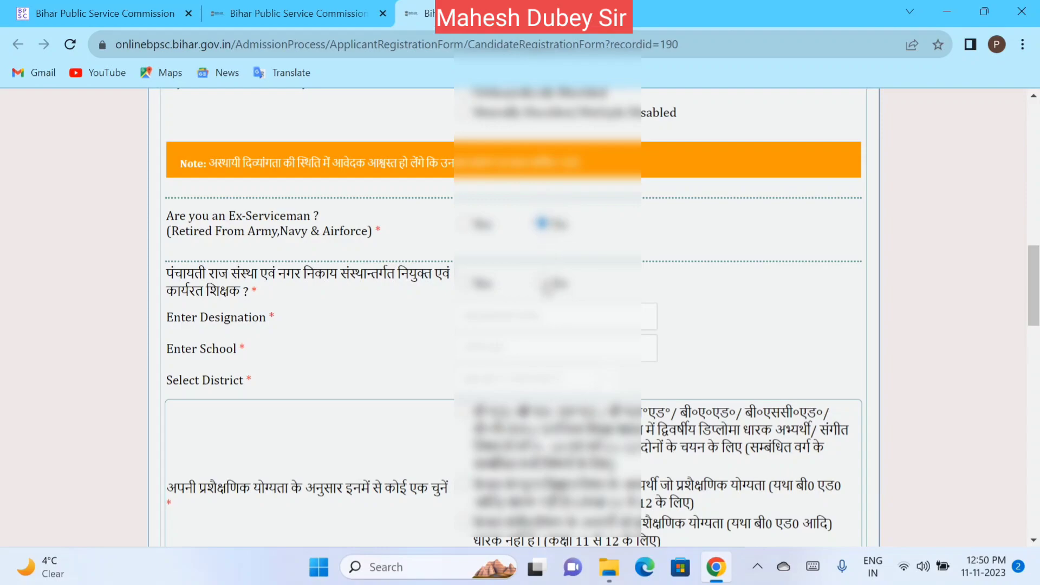
{"action": "left_click", "coordinate": [543, 283]}
Choose the B.Ed training qualification and the eligibility-test option as exam passed.
{"action": "left_click_drag", "start_coordinate": [1036, 265], "coordinate": [1035, 301]}
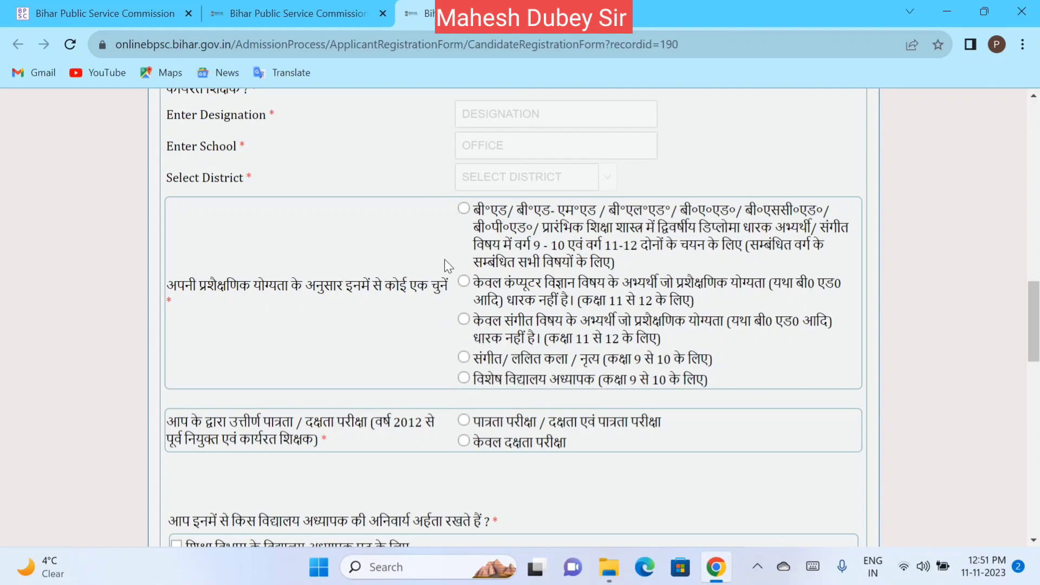
{"action": "left_click", "coordinate": [464, 209]}
{"action": "scroll", "coordinate": [986, 324], "scroll_direction": "down", "scroll_amount": 3}
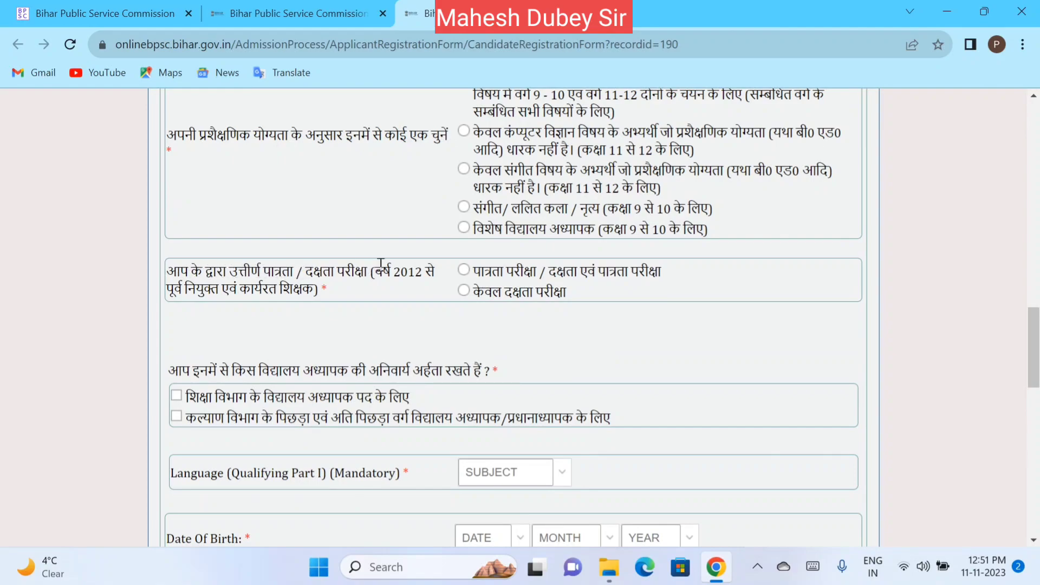
{"action": "left_click", "coordinate": [465, 272]}
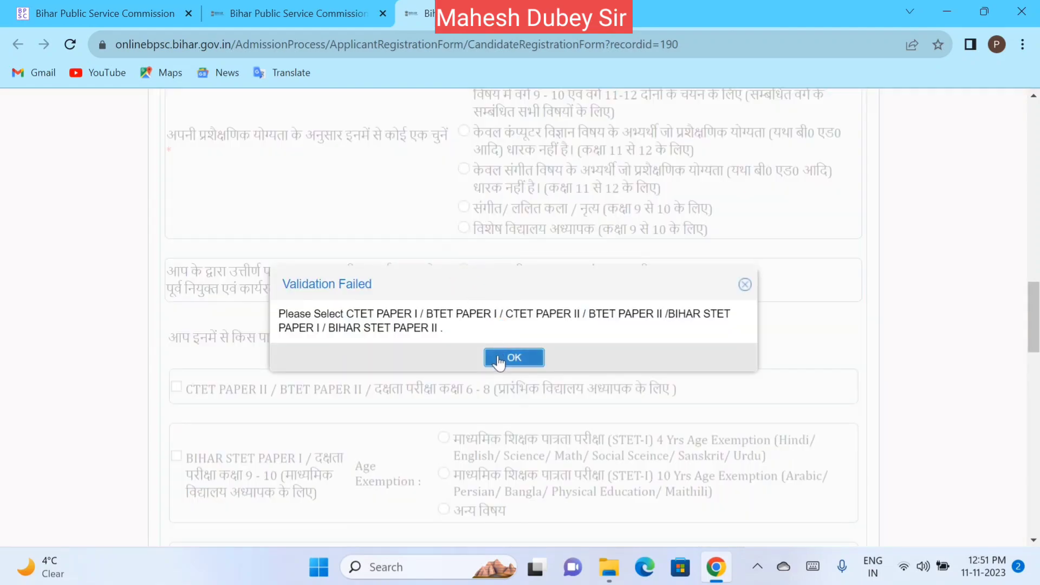
Tick CTET PAPER II / BTET PAPER II, dismissing the validation warnings.
{"action": "left_click", "coordinate": [498, 359]}
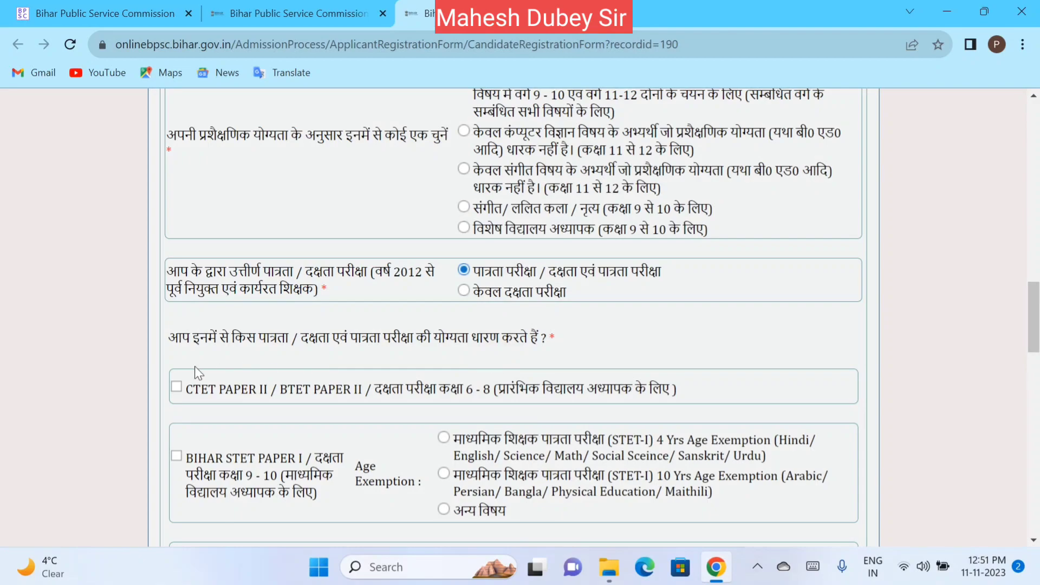
{"action": "left_click", "coordinate": [176, 387]}
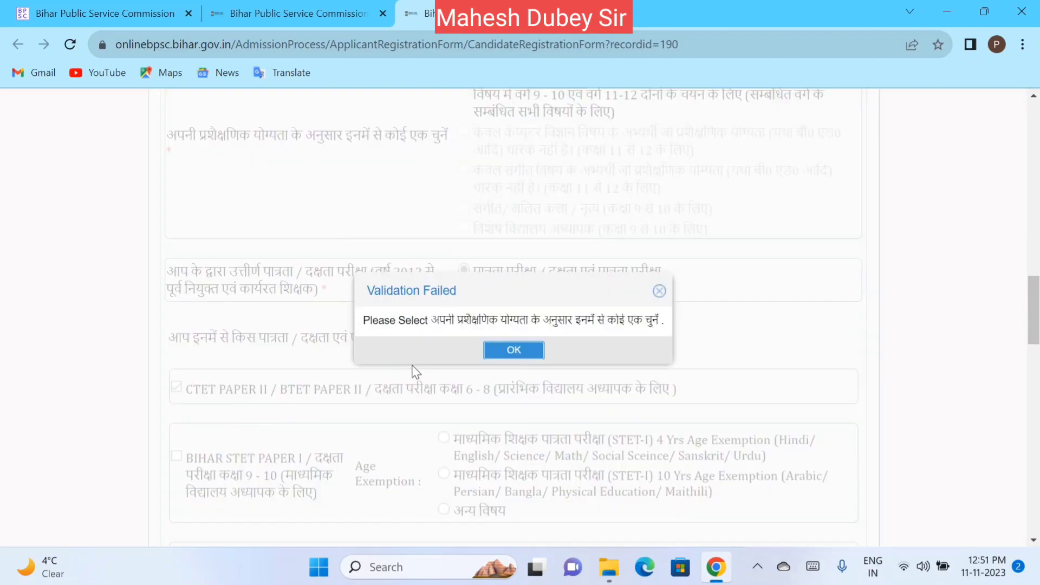
{"action": "left_click", "coordinate": [513, 351]}
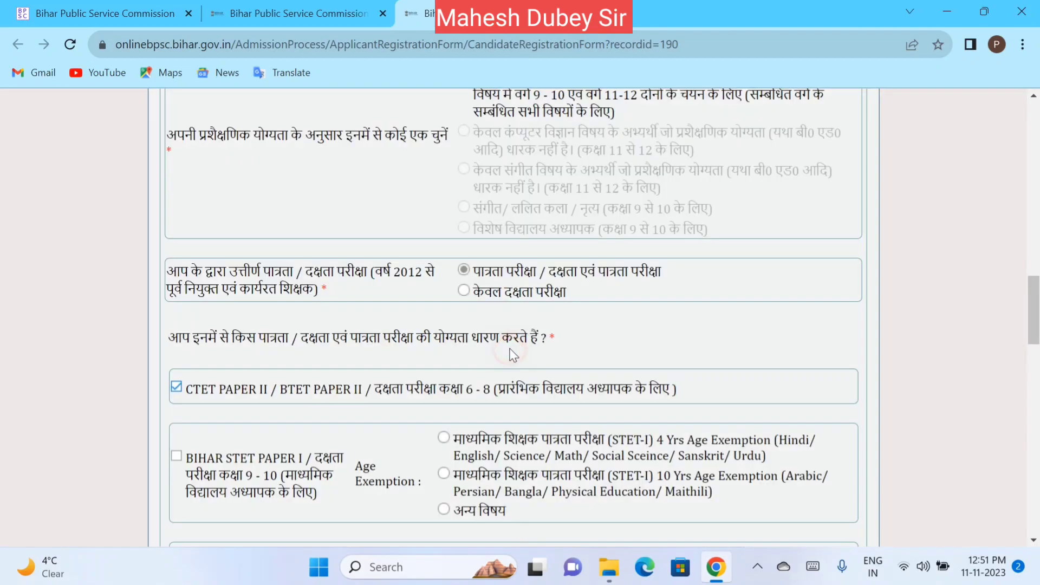
Select the B.Ed training qualification and reach the Certificate No. field.
{"action": "left_click_drag", "start_coordinate": [1039, 332], "coordinate": [1039, 313]}
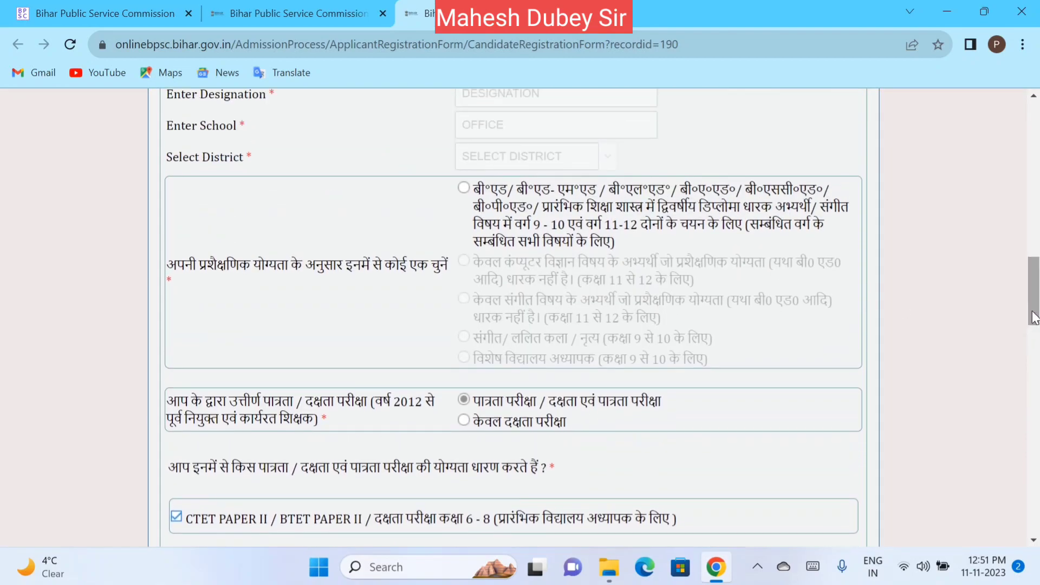
{"action": "left_click", "coordinate": [464, 188]}
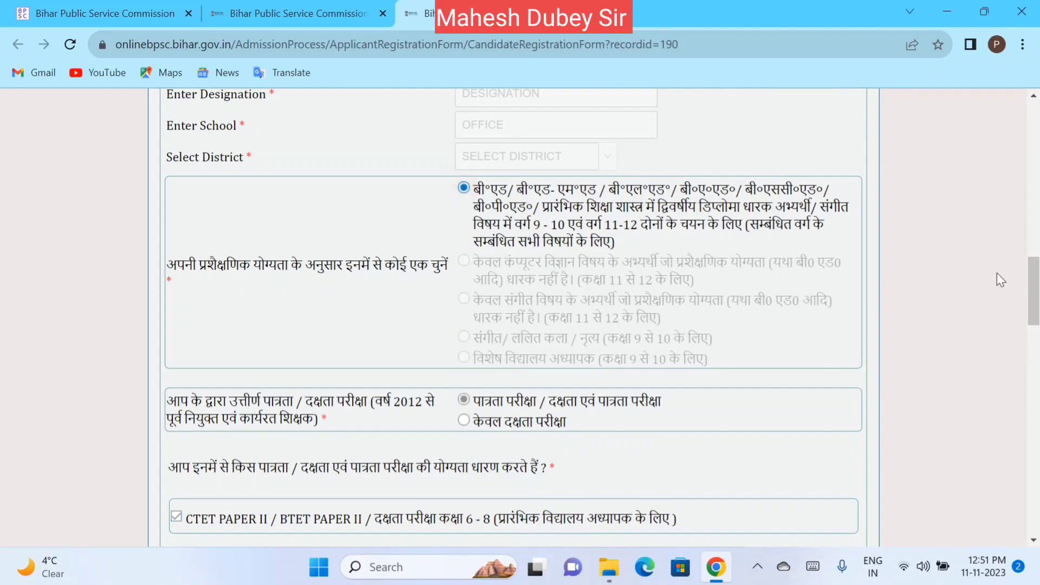
{"action": "left_click_drag", "start_coordinate": [1035, 293], "coordinate": [1037, 352]}
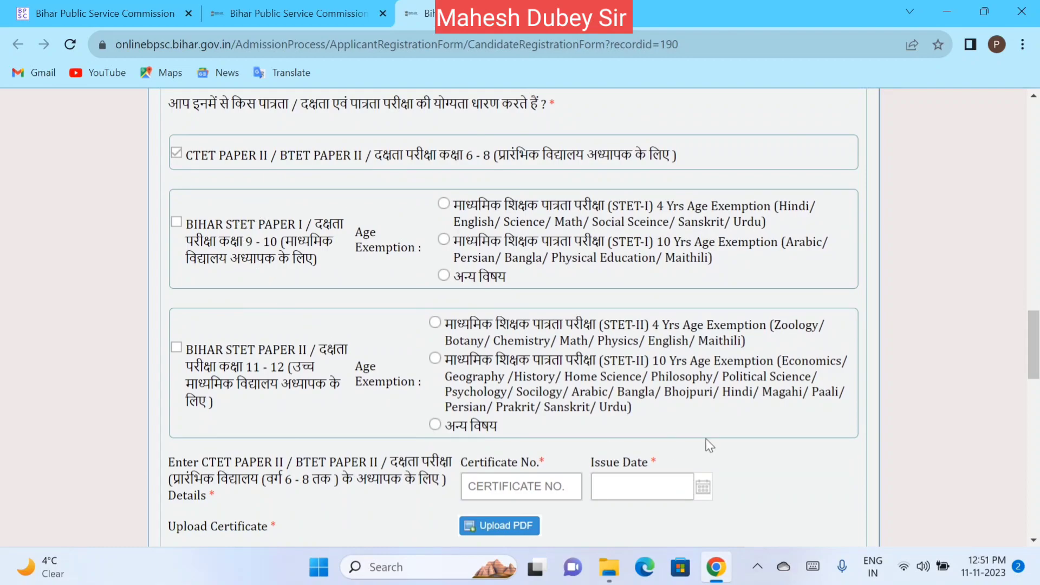
{"action": "left_click_drag", "start_coordinate": [1030, 352], "coordinate": [1032, 382]}
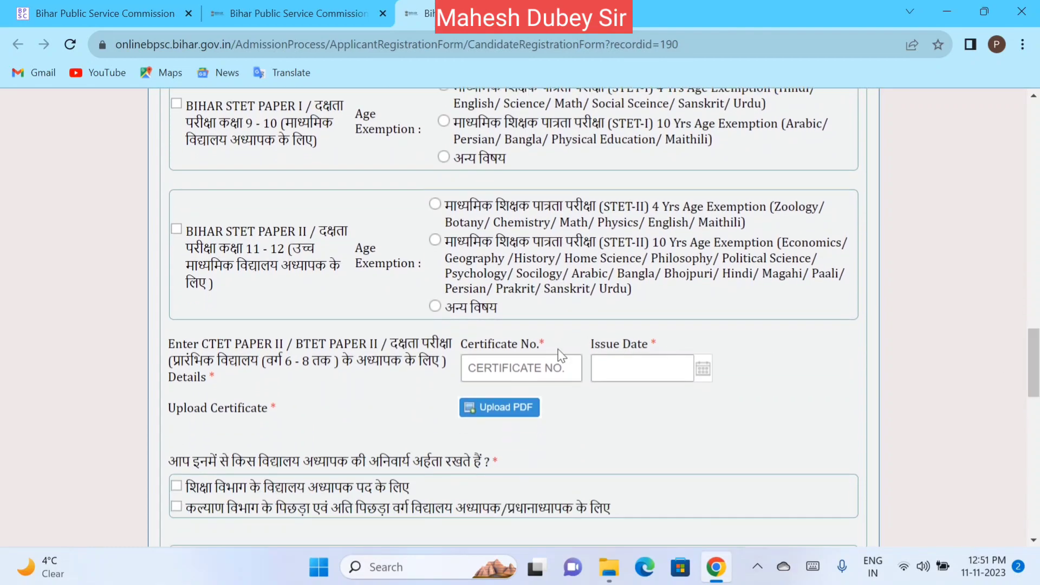
{"action": "left_click", "coordinate": [515, 366]}
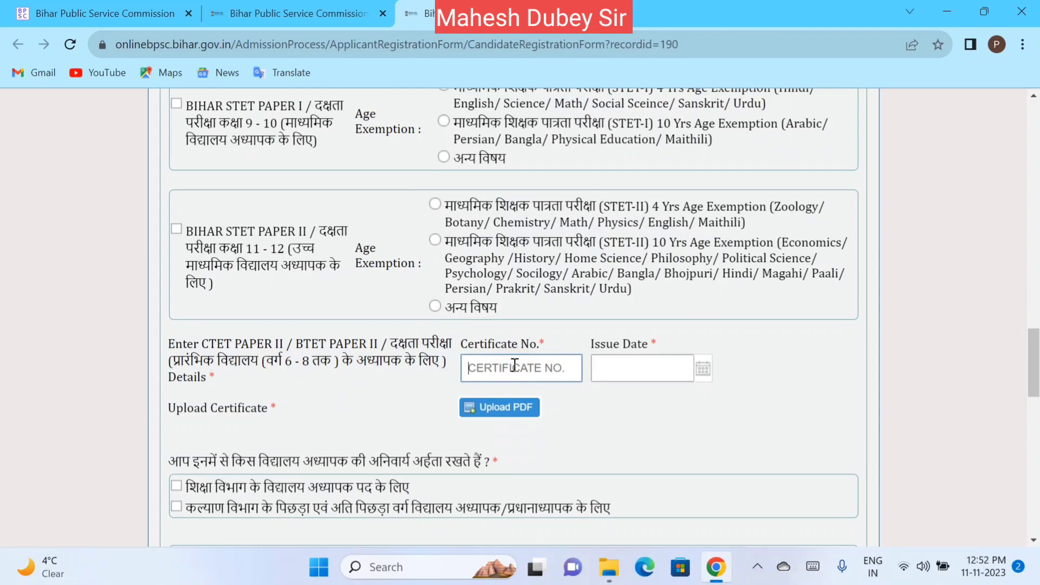
Enter the CTET Paper II certificate number and bring up the Issue Date calendar.
{"action": "left_click", "coordinate": [514, 364]}
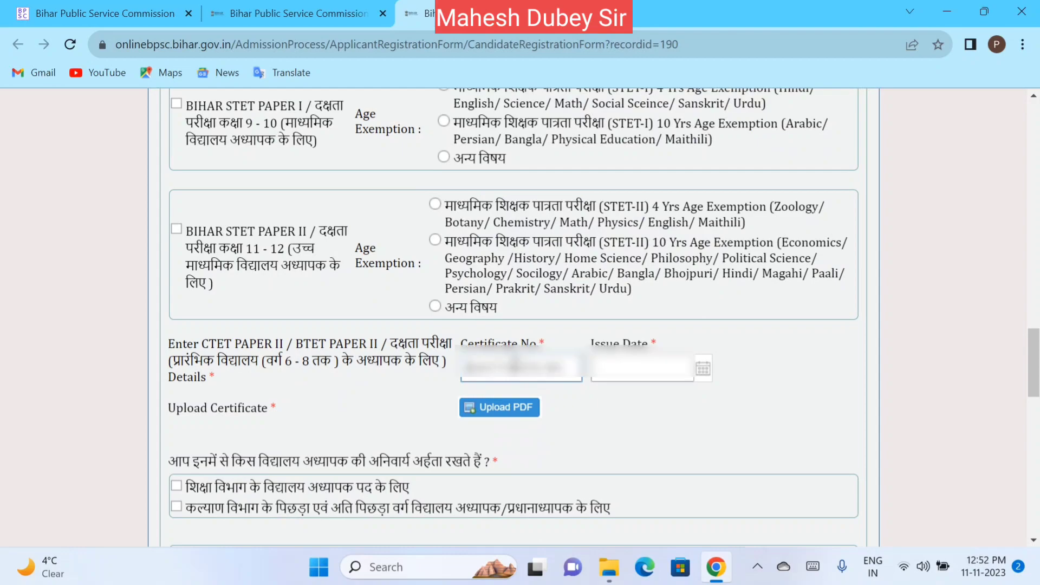
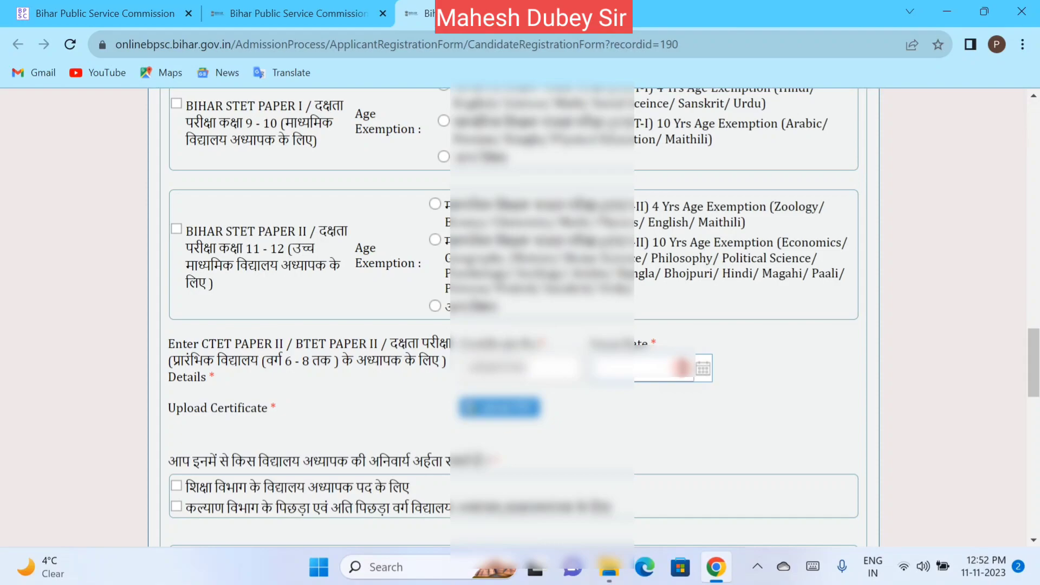
{"action": "left_click", "coordinate": [682, 367]}
{"action": "left_click", "coordinate": [1022, 355]}
{"action": "scroll", "coordinate": [1023, 354], "scroll_direction": "down", "scroll_amount": 2}
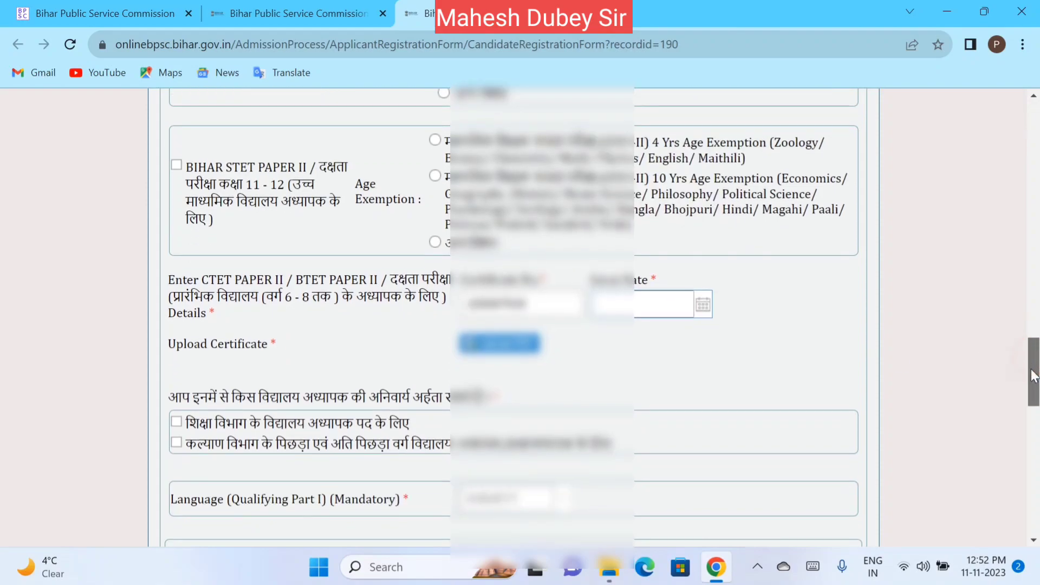
{"action": "left_click", "coordinate": [701, 285]}
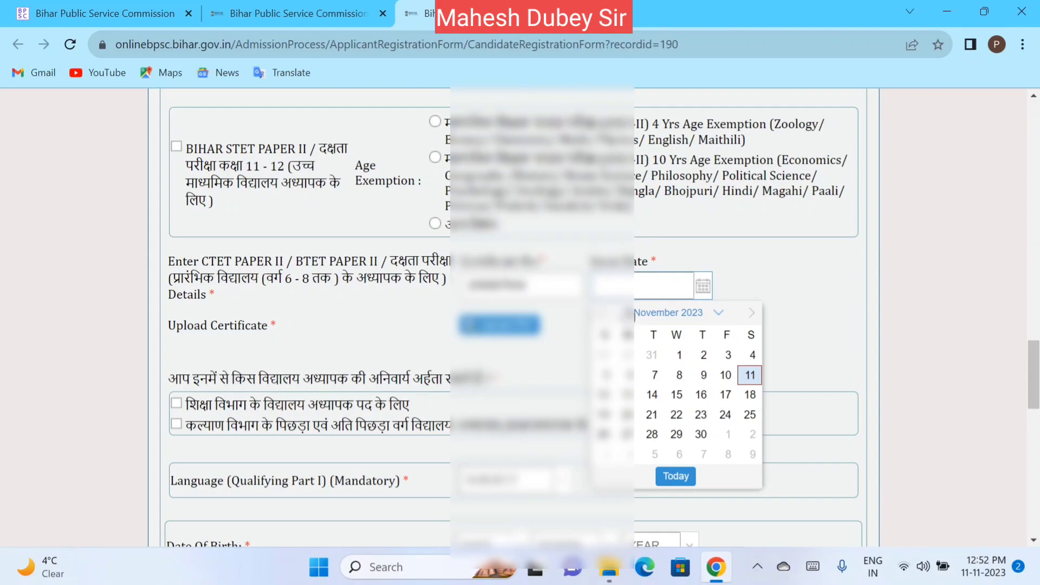
Advance the issue-date calendar three months to December 2019 and pick the 27th.
{"action": "scroll", "coordinate": [622, 392], "scroll_direction": "up", "scroll_amount": 10}
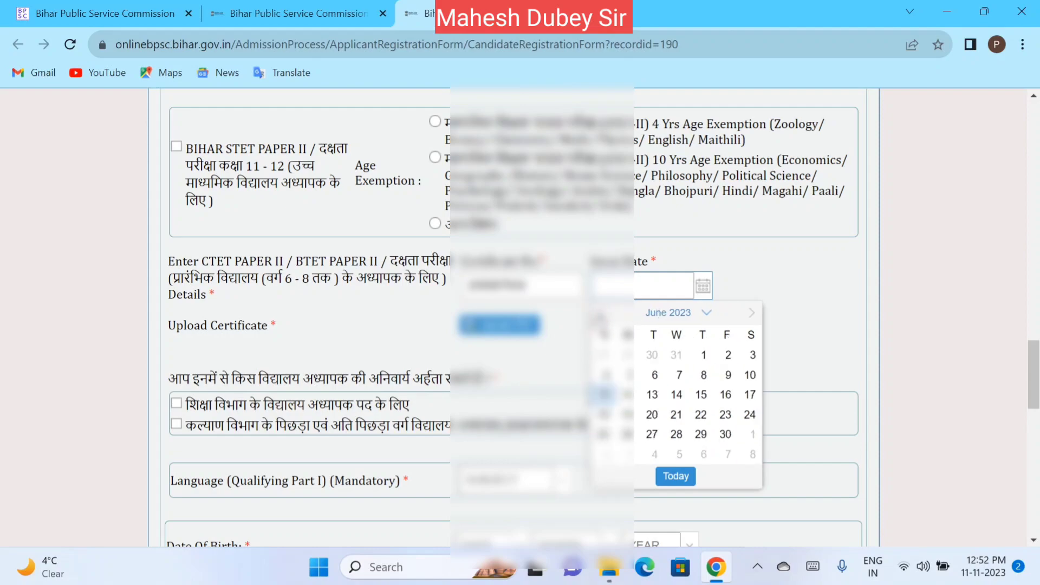
{"action": "scroll", "coordinate": [623, 395], "scroll_direction": "up", "scroll_amount": 9}
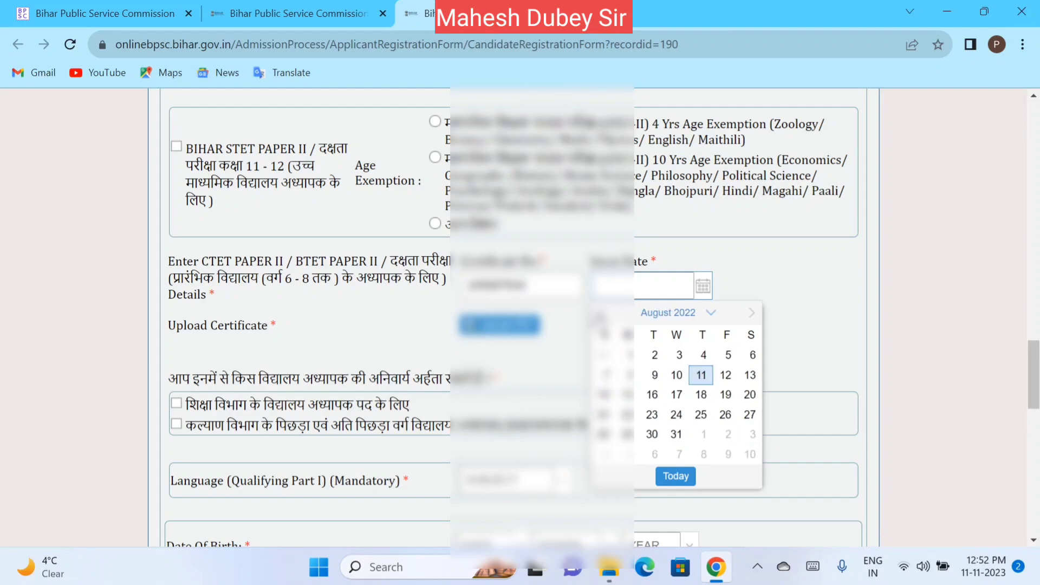
{"action": "scroll", "coordinate": [623, 394], "scroll_direction": "up", "scroll_amount": 10}
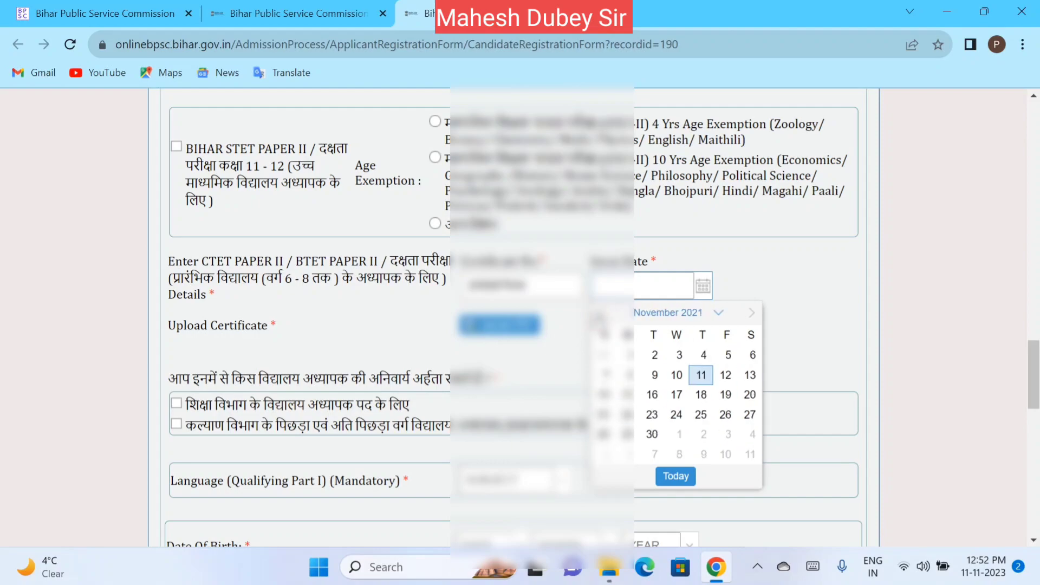
{"action": "scroll", "coordinate": [699, 396], "scroll_direction": "up", "scroll_amount": 10}
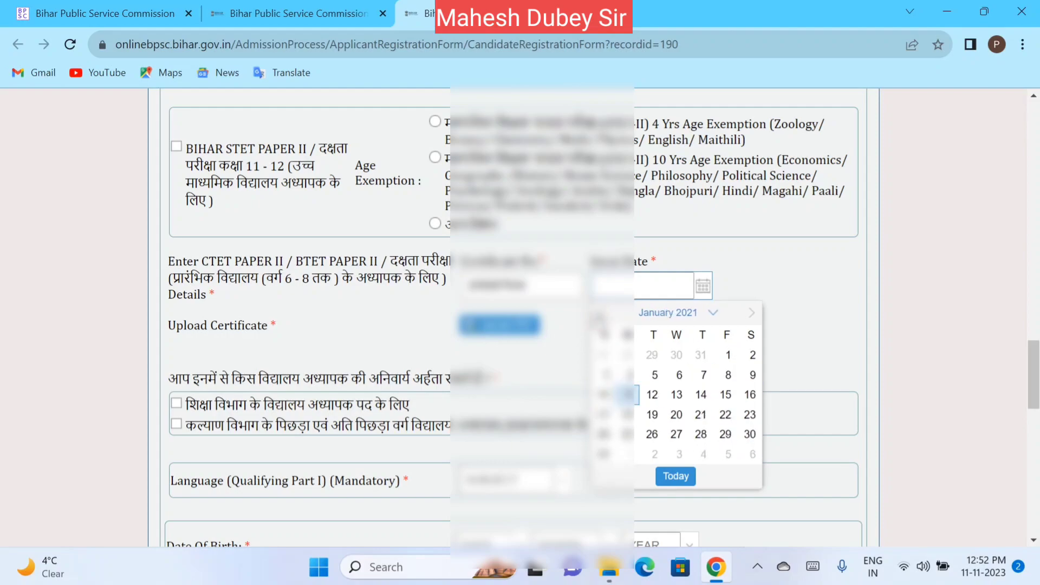
{"action": "scroll", "coordinate": [699, 395], "scroll_direction": "up", "scroll_amount": 9}
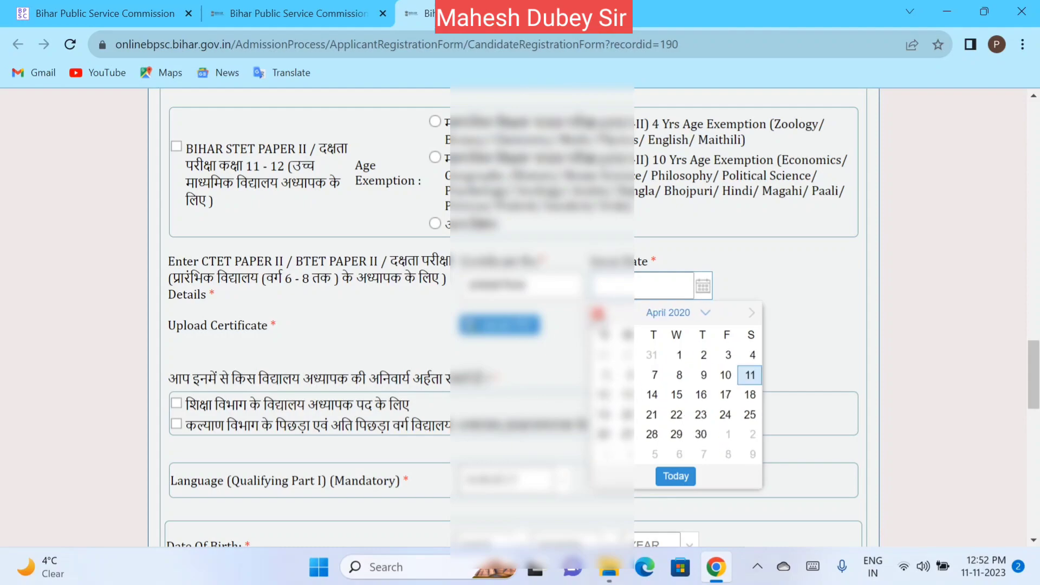
{"action": "scroll", "coordinate": [699, 396], "scroll_direction": "up", "scroll_amount": 2}
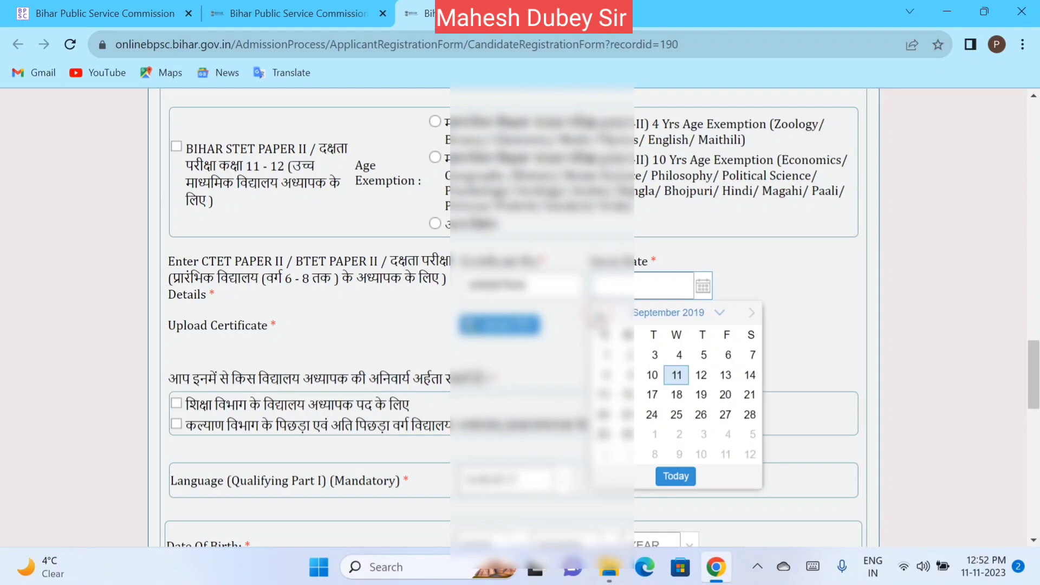
{"action": "left_click", "coordinate": [750, 316]}
{"action": "left_click", "coordinate": [750, 316]}
{"action": "left_click", "coordinate": [750, 316]}
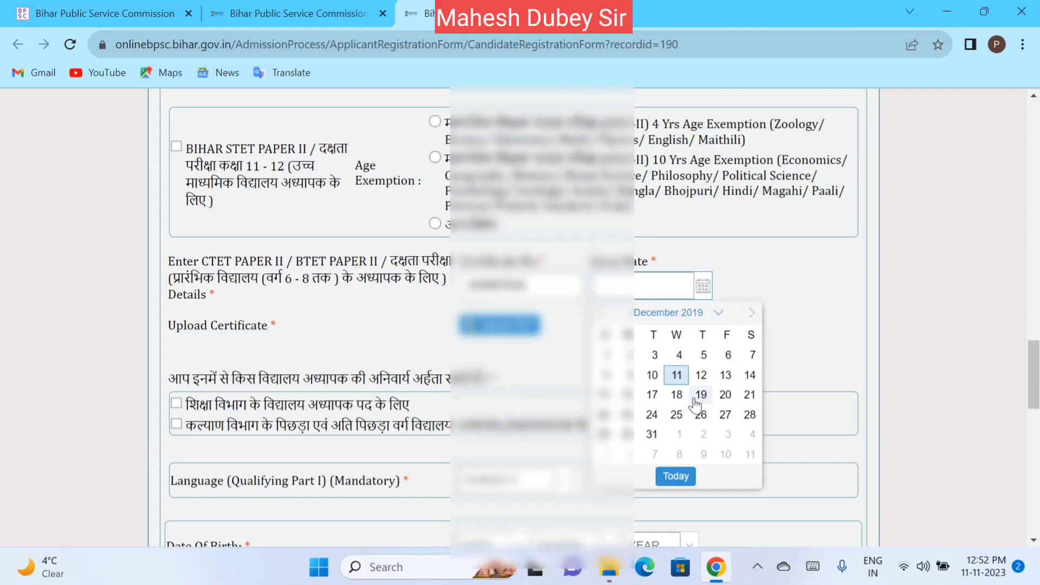
{"action": "left_click", "coordinate": [726, 415]}
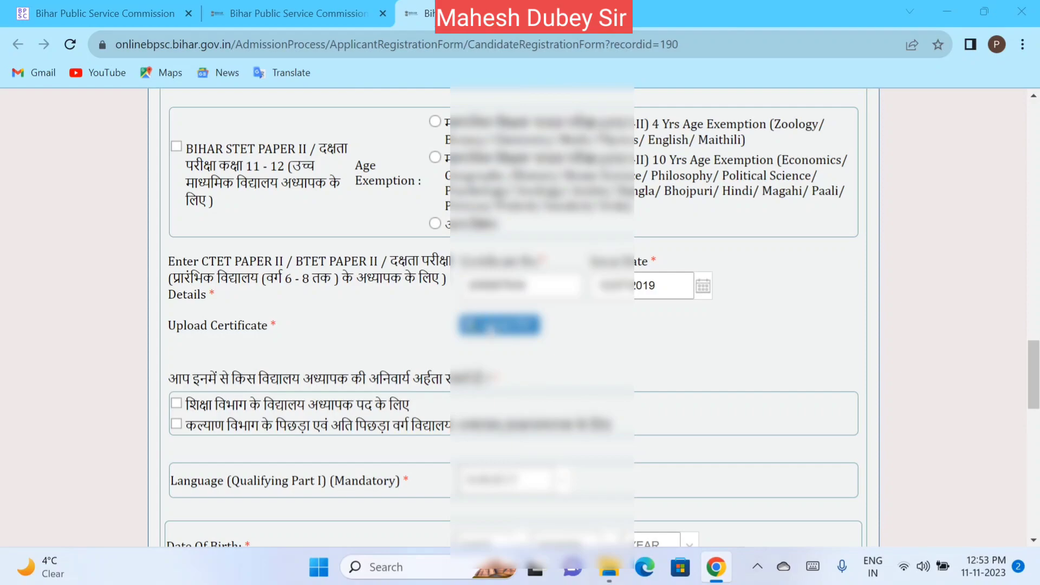
Upload the Ctet certificate file for the CTET/BTET Paper II section.
{"action": "left_click", "coordinate": [495, 326]}
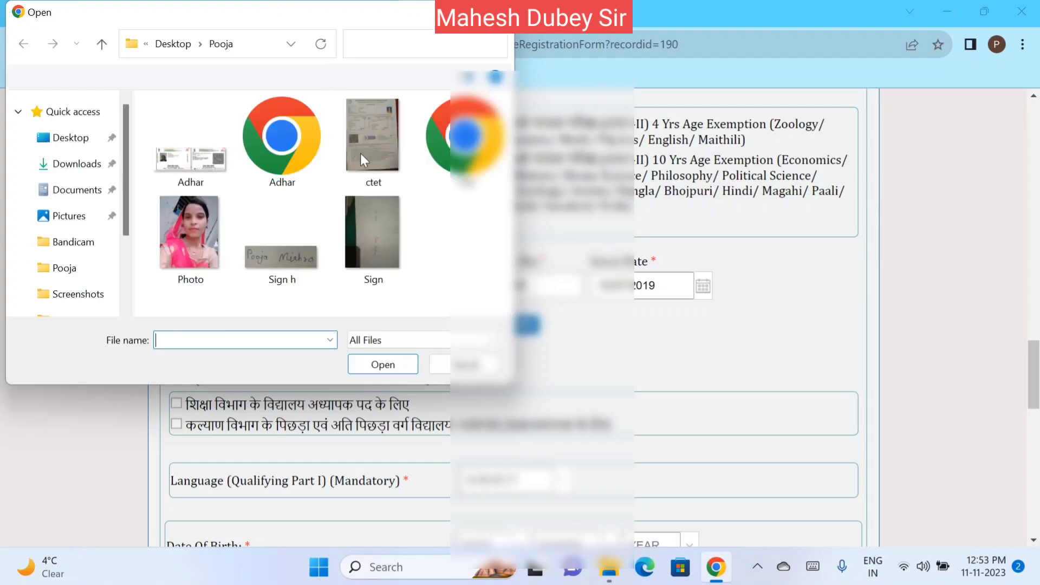
{"action": "left_click", "coordinate": [465, 143]}
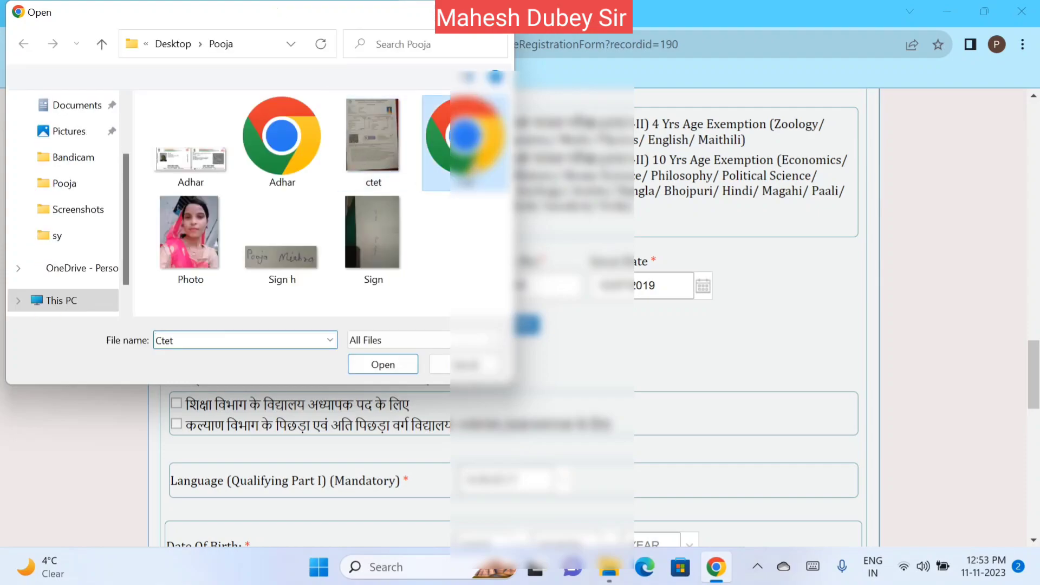
{"action": "left_click", "coordinate": [379, 364]}
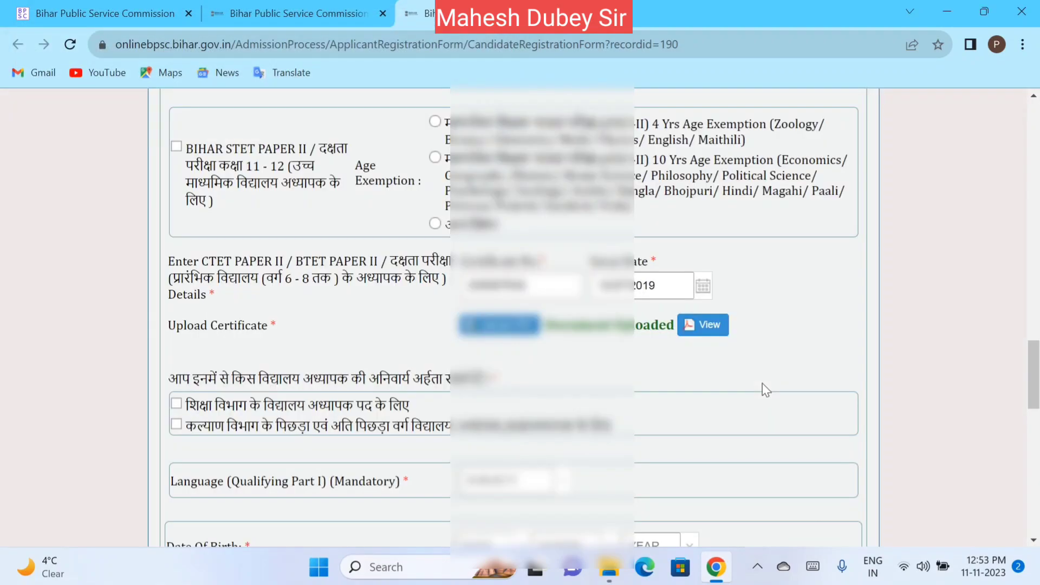
{"action": "scroll", "coordinate": [1030, 374], "scroll_direction": "down", "scroll_amount": 3}
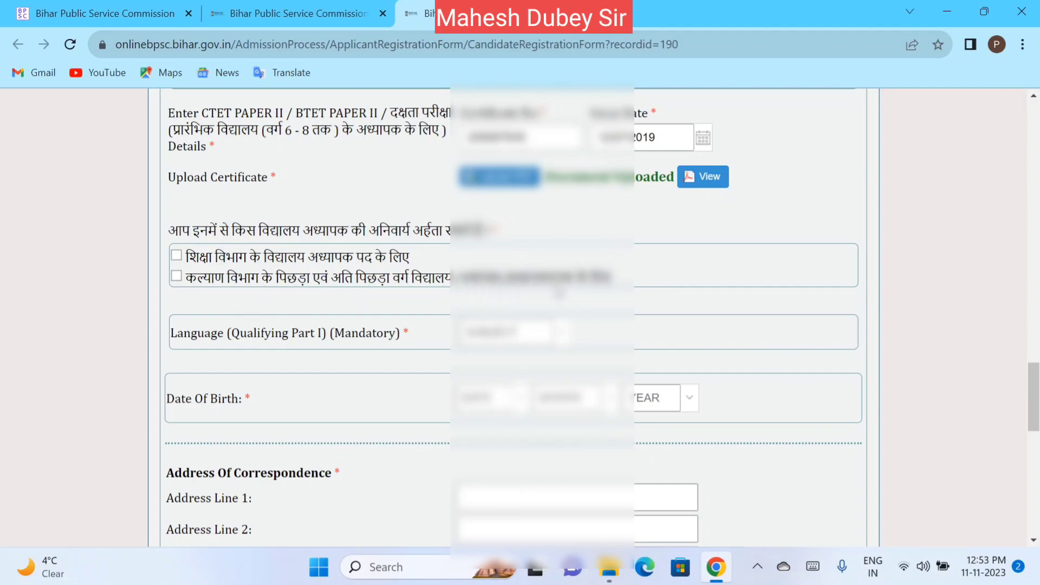
Tick Education Department teacher eligibility and choose the qualifying Part I language.
{"action": "left_click", "coordinate": [176, 255]}
{"action": "left_click", "coordinate": [563, 332]}
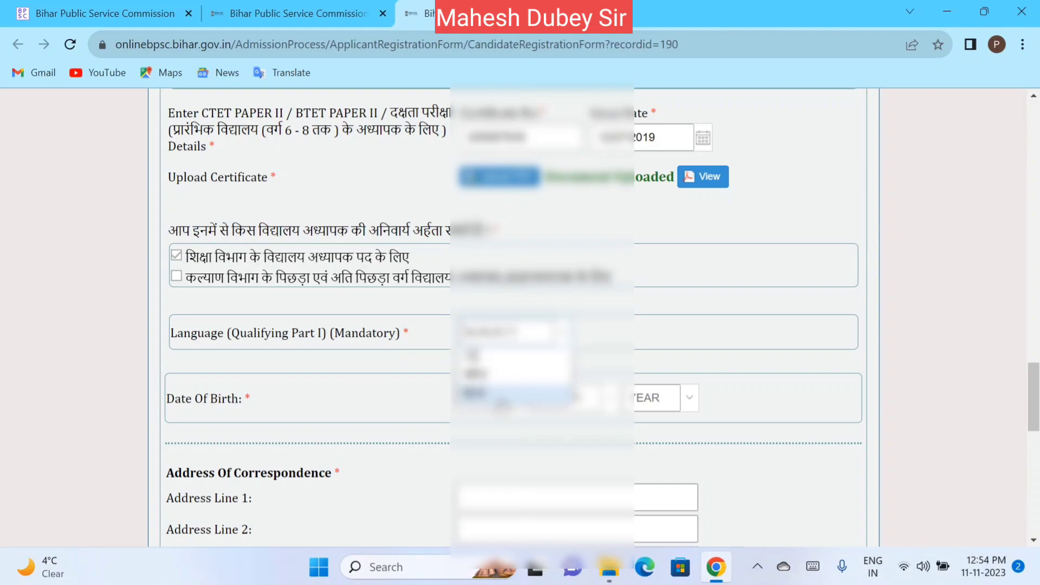
{"action": "left_click", "coordinate": [499, 394]}
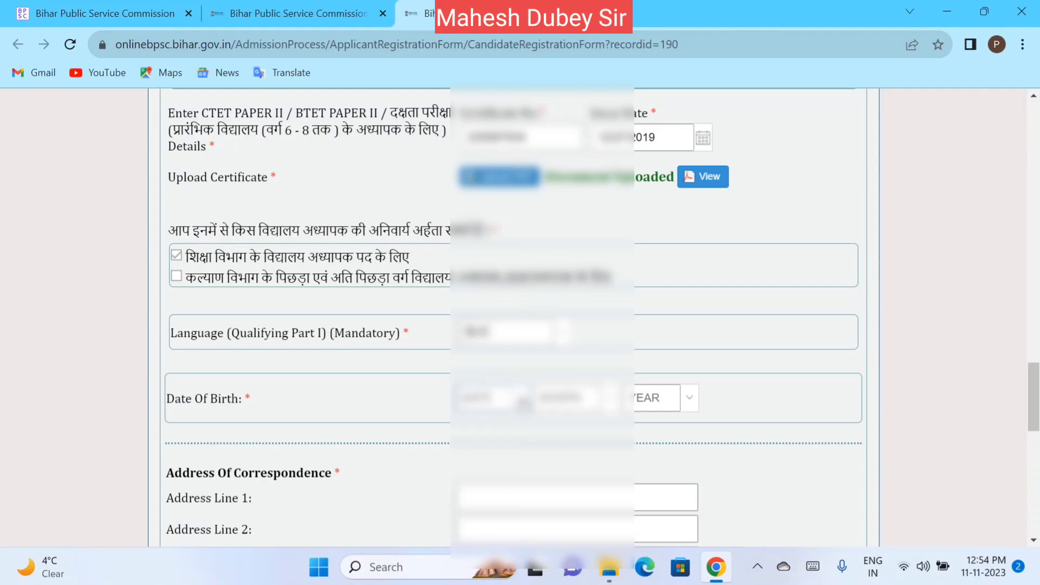
Set the date of birth to day 15, the chosen month, and year 1992.
{"action": "left_click", "coordinate": [524, 404]}
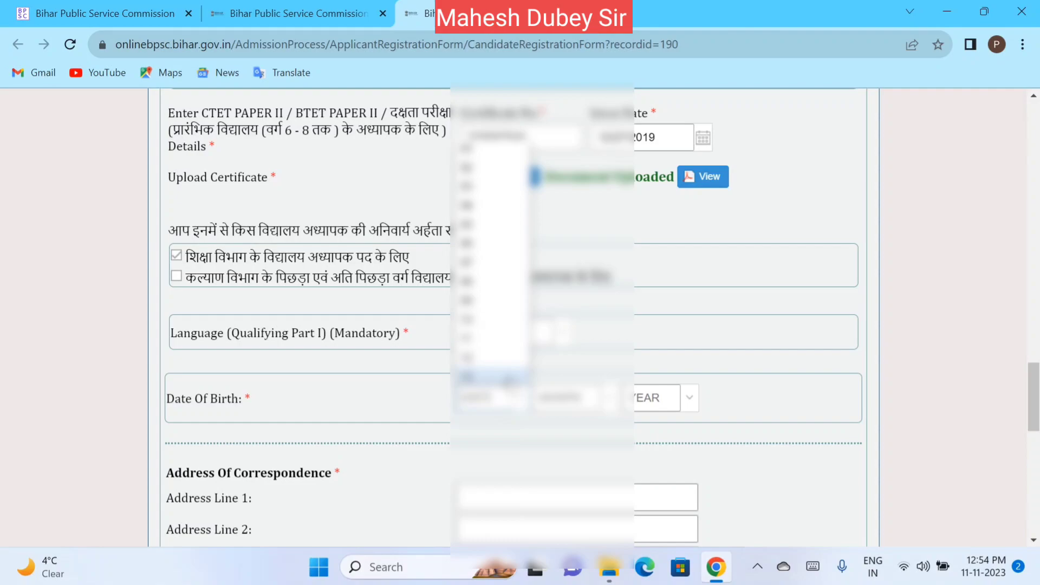
{"action": "scroll", "coordinate": [508, 381], "scroll_direction": "down", "scroll_amount": 1}
{"action": "type", "text": "15"}
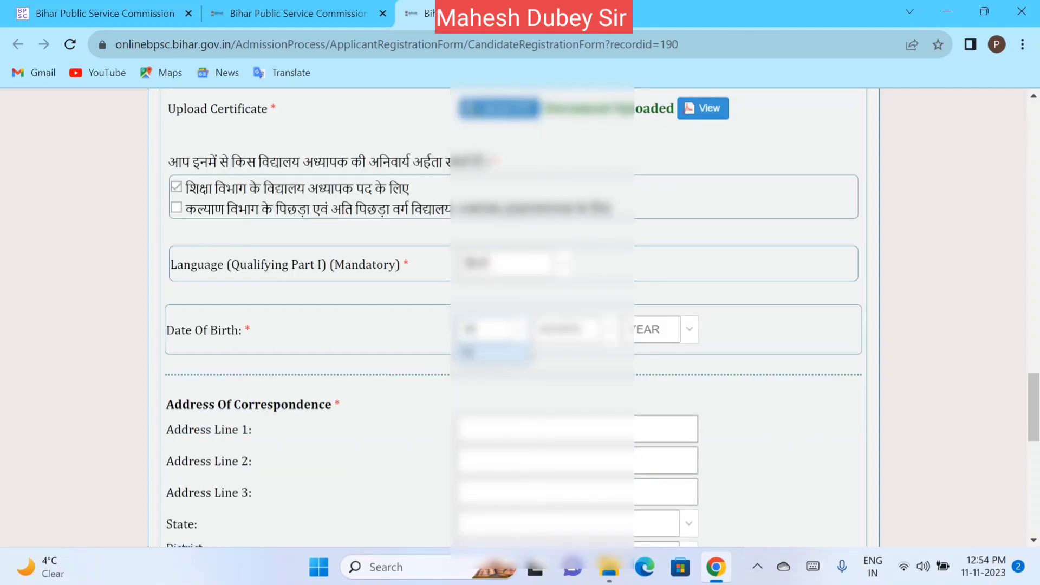
{"action": "left_click", "coordinate": [469, 353]}
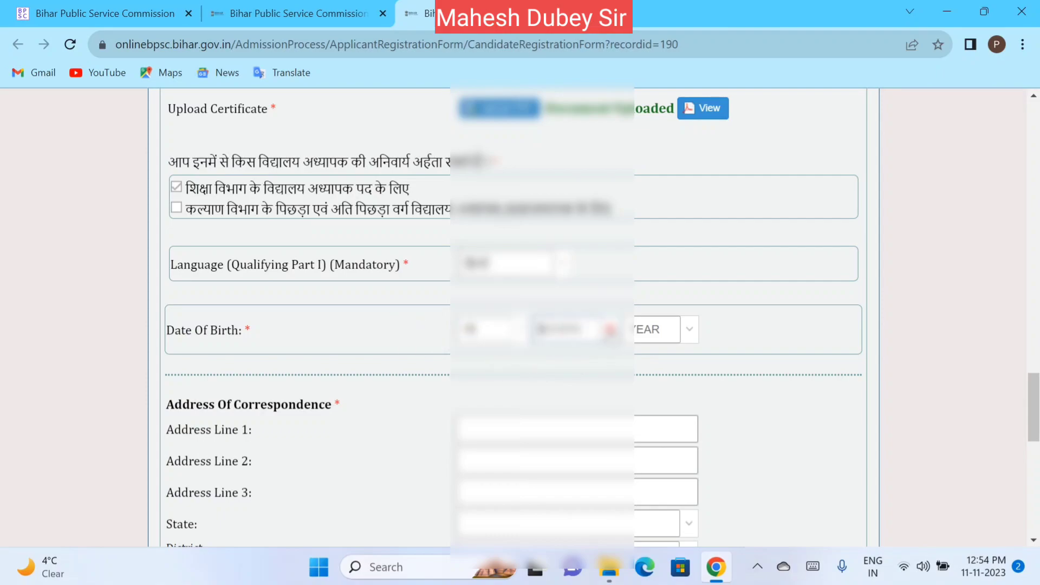
{"action": "left_click", "coordinate": [611, 332]}
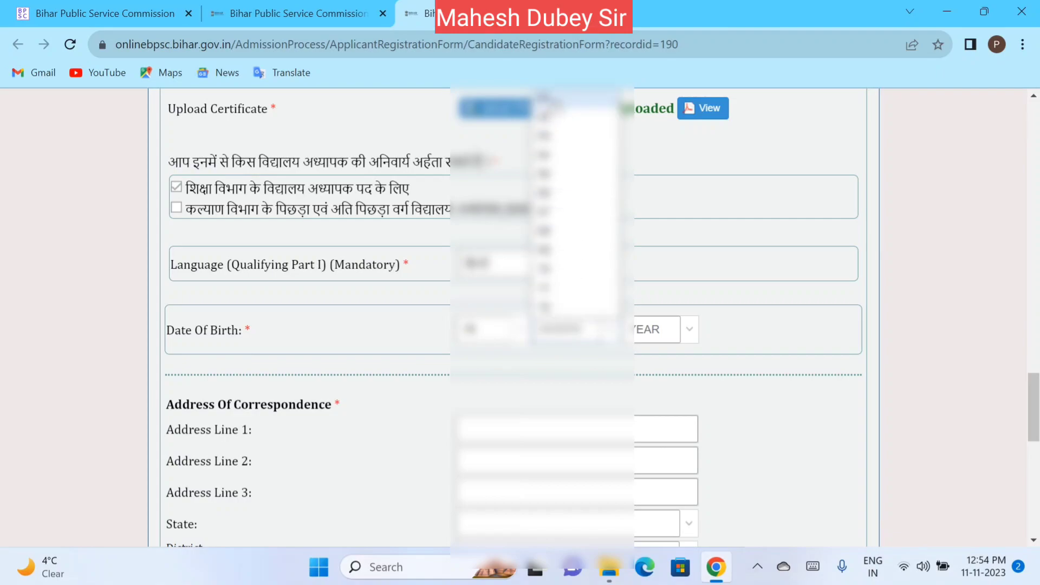
{"action": "left_click", "coordinate": [591, 98]}
{"action": "left_click", "coordinate": [688, 339]}
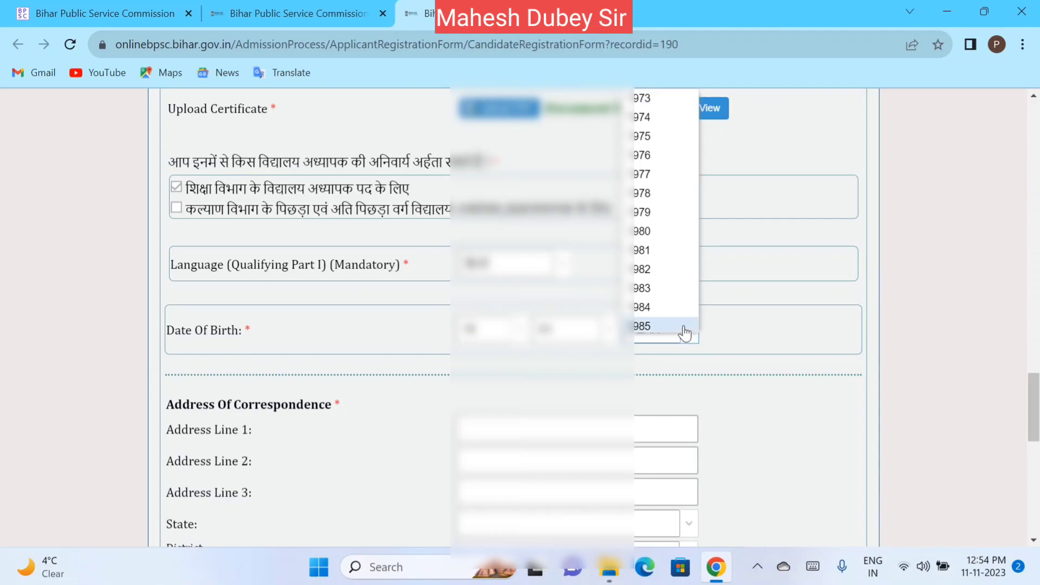
{"action": "type", "text": "1993"}
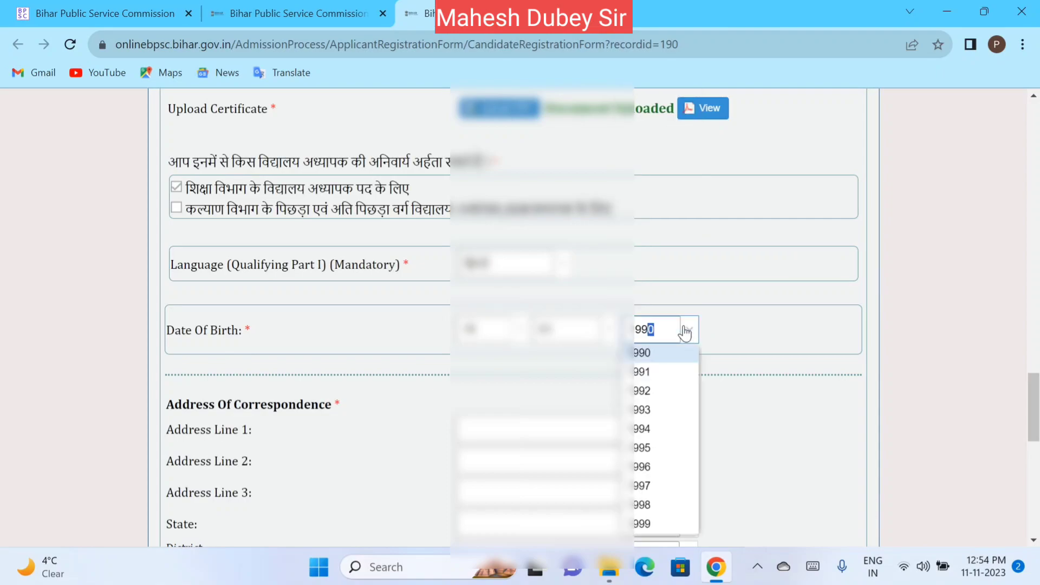
{"action": "key", "text": "BackSpace"}
{"action": "type", "text": "2"}
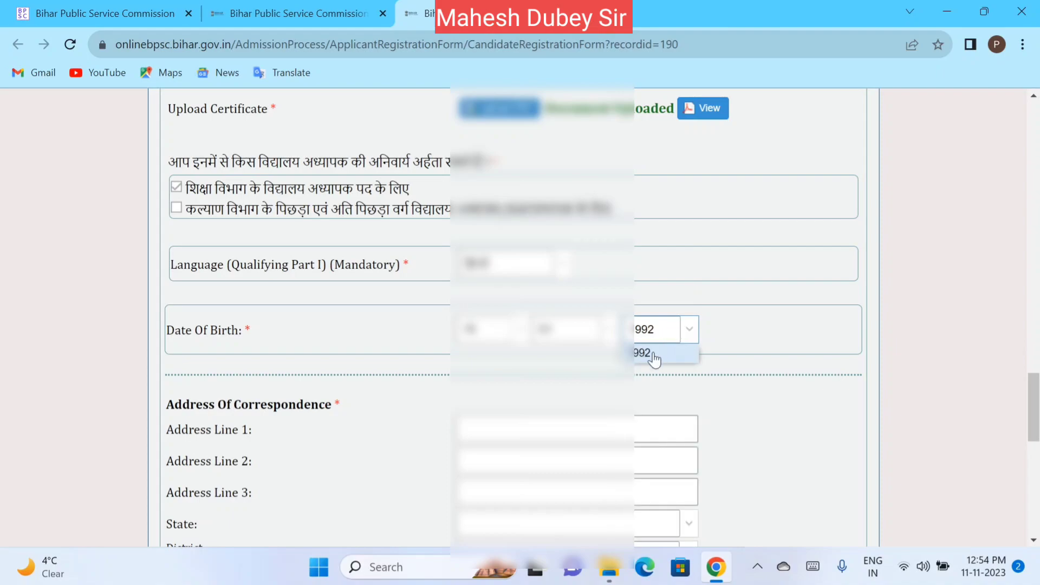
{"action": "left_click", "coordinate": [653, 353]}
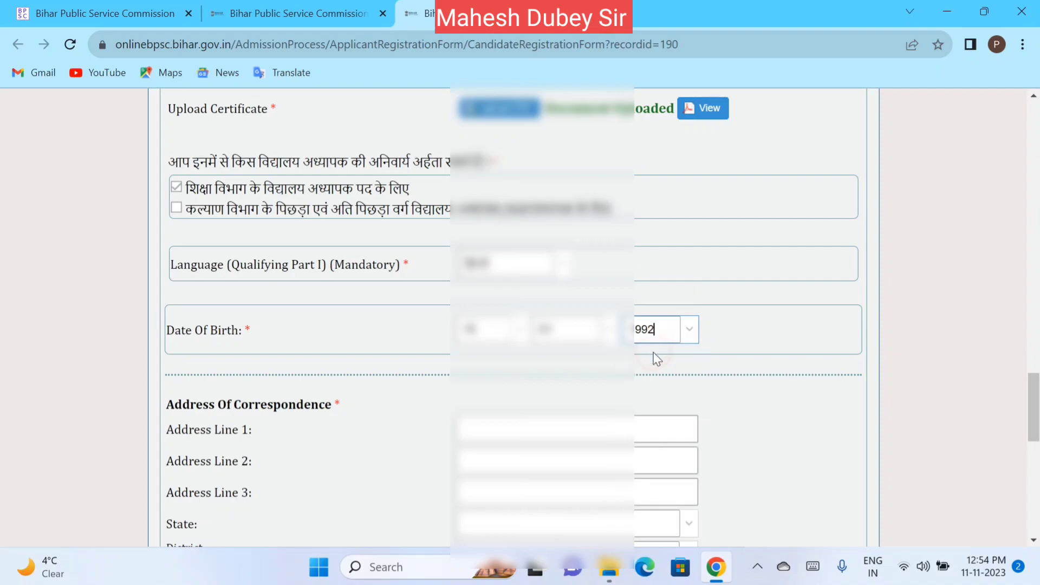
{"action": "left_click", "coordinate": [693, 337]}
{"action": "left_click", "coordinate": [525, 393]}
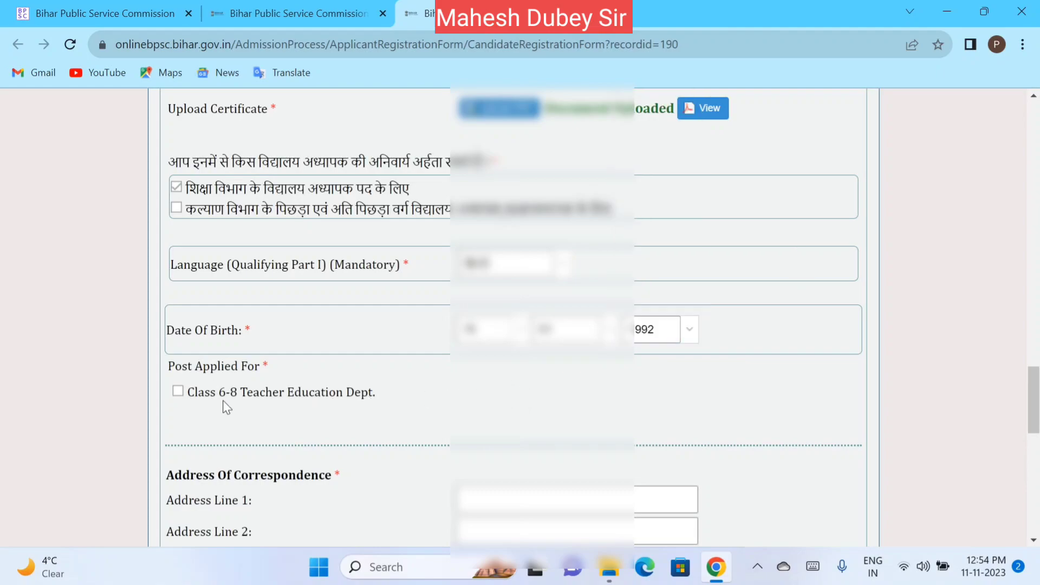
Tick Class 6-8 Teacher Education Dept., acknowledge the eligibility notice, and pick its subject.
{"action": "left_click", "coordinate": [178, 391]}
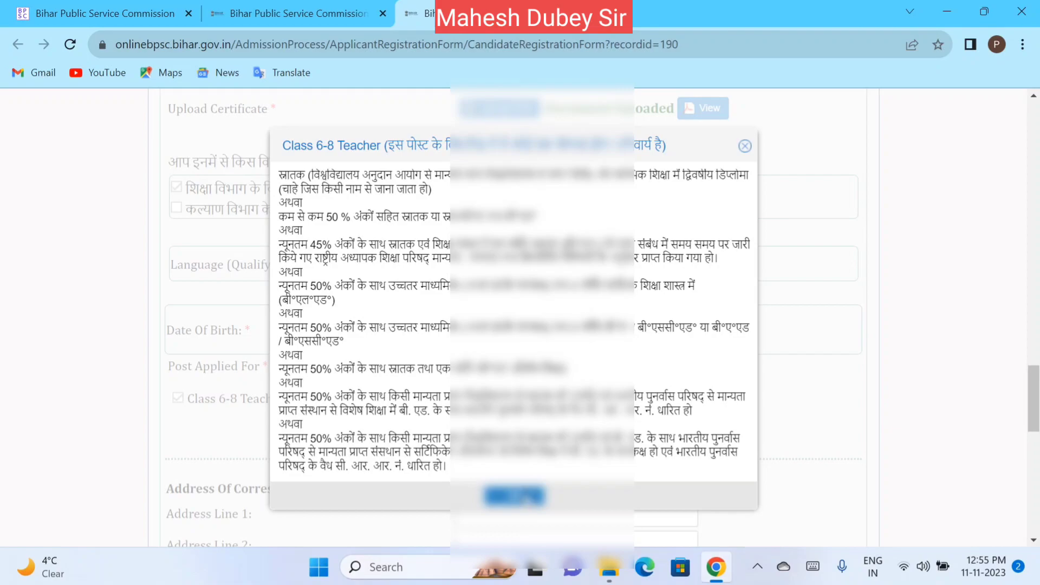
{"action": "left_click", "coordinate": [498, 494]}
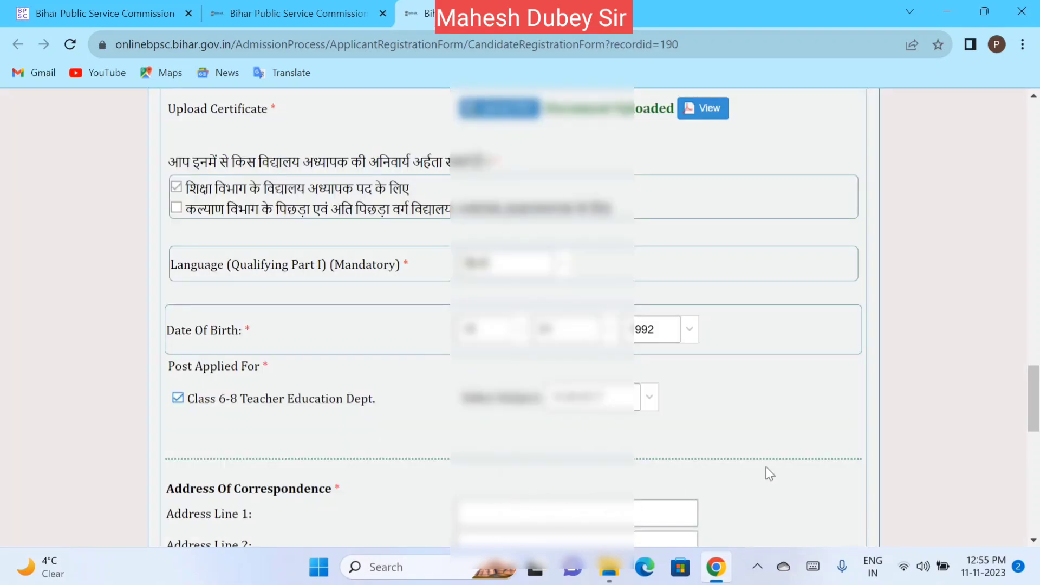
{"action": "scroll", "coordinate": [1035, 411], "scroll_direction": "down", "scroll_amount": 4}
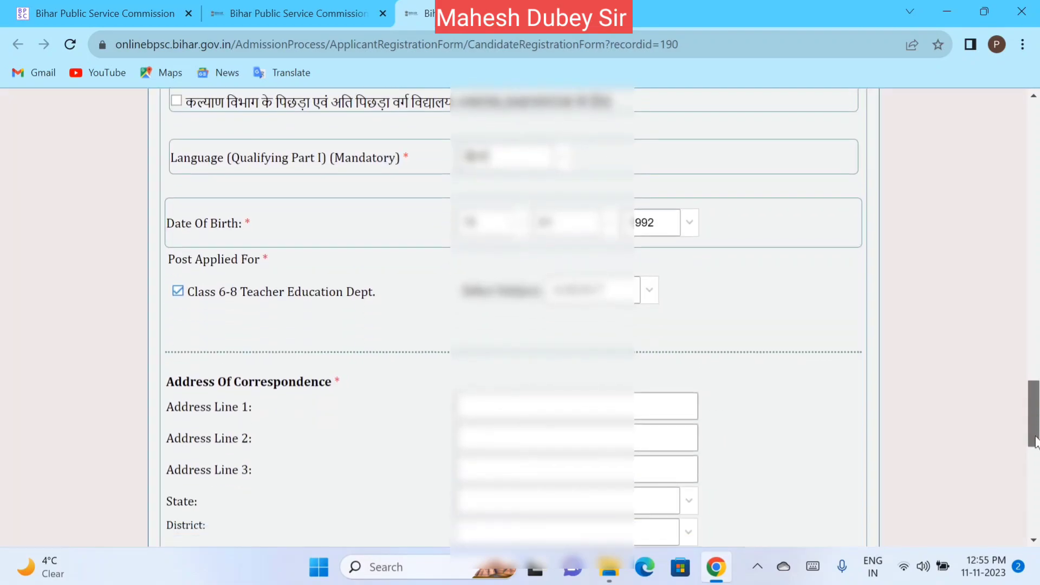
{"action": "left_click", "coordinate": [648, 199]}
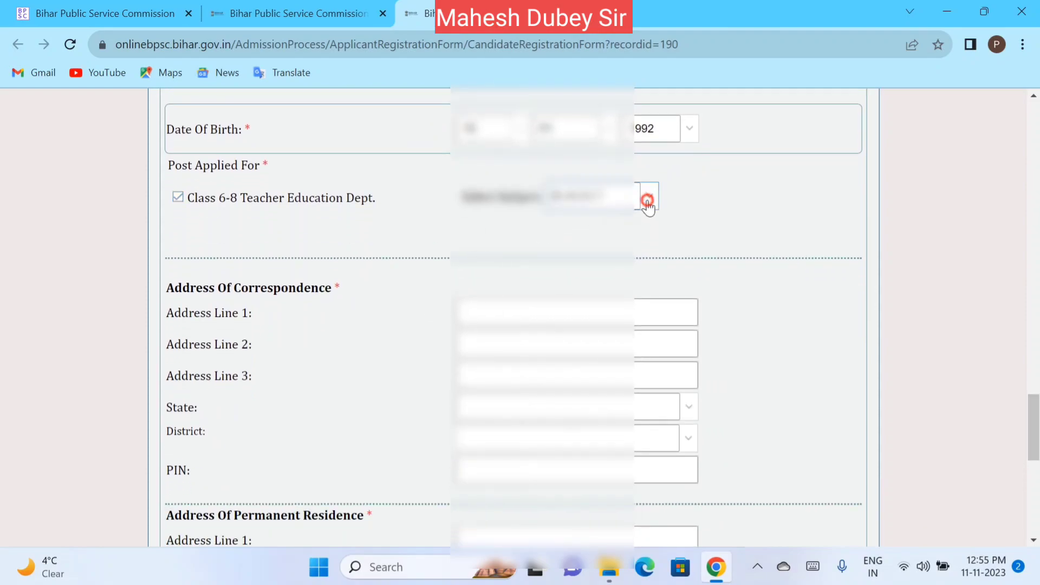
{"action": "left_click", "coordinate": [648, 196]}
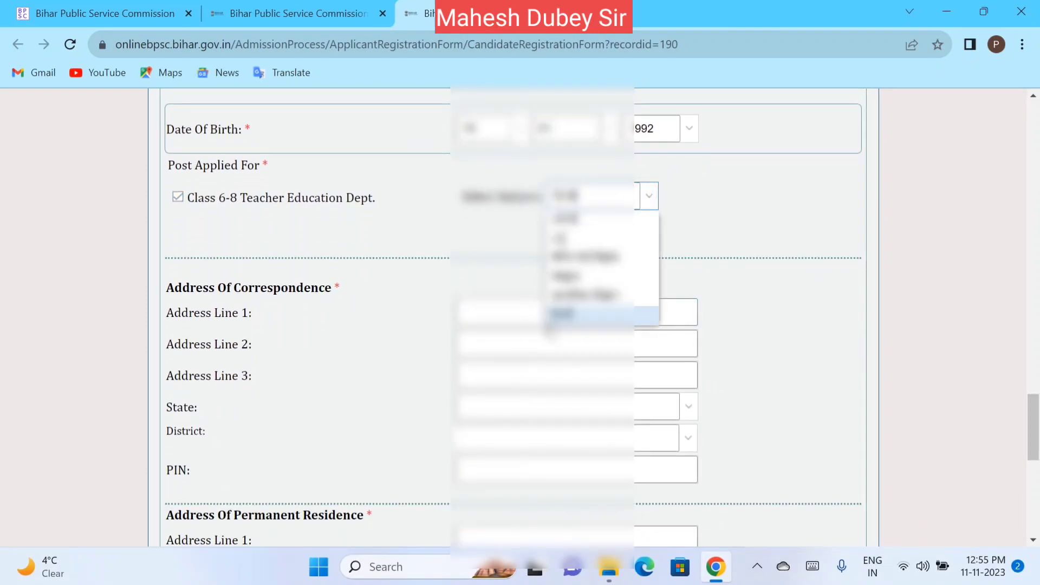
{"action": "left_click", "coordinate": [562, 315]}
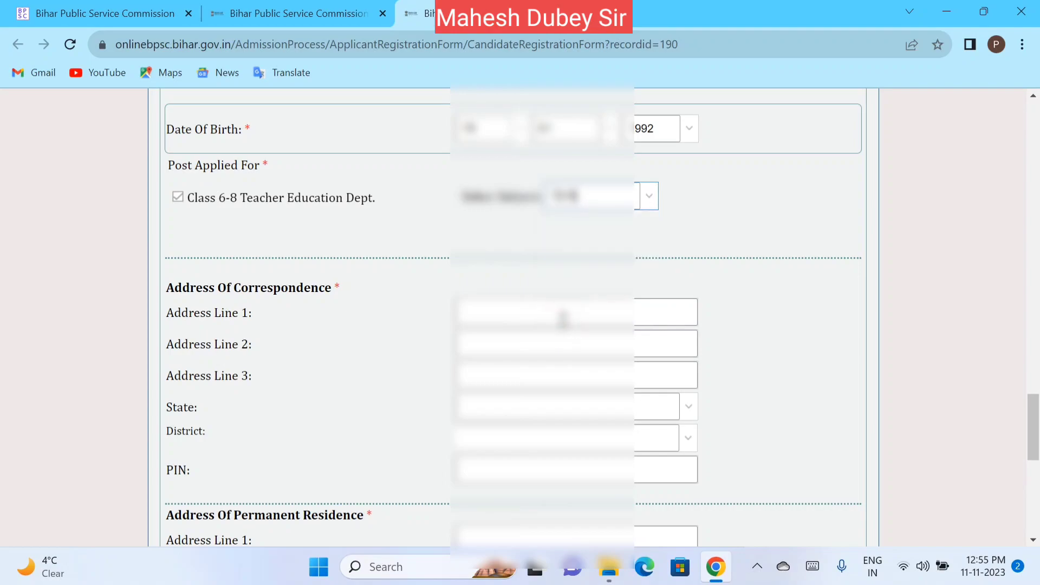
{"action": "left_click", "coordinate": [516, 316]}
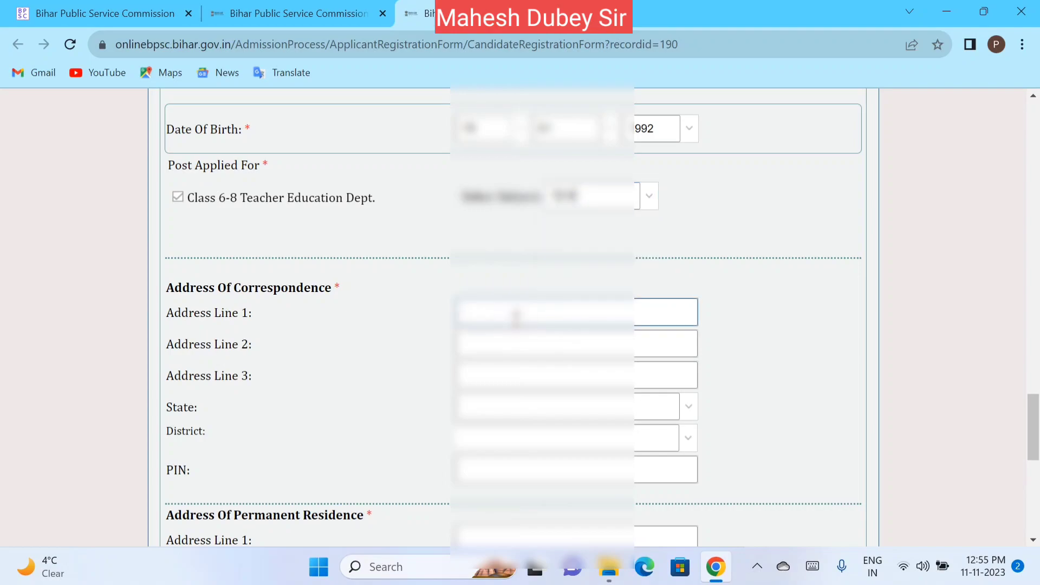
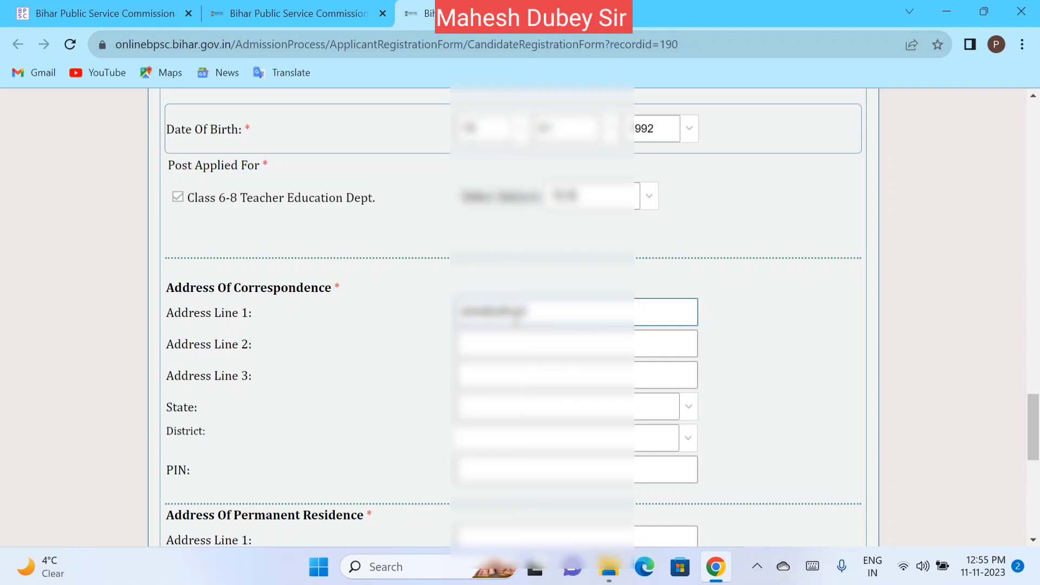
Enter the three correspondence address lines.
{"action": "key", "text": "Tab"}
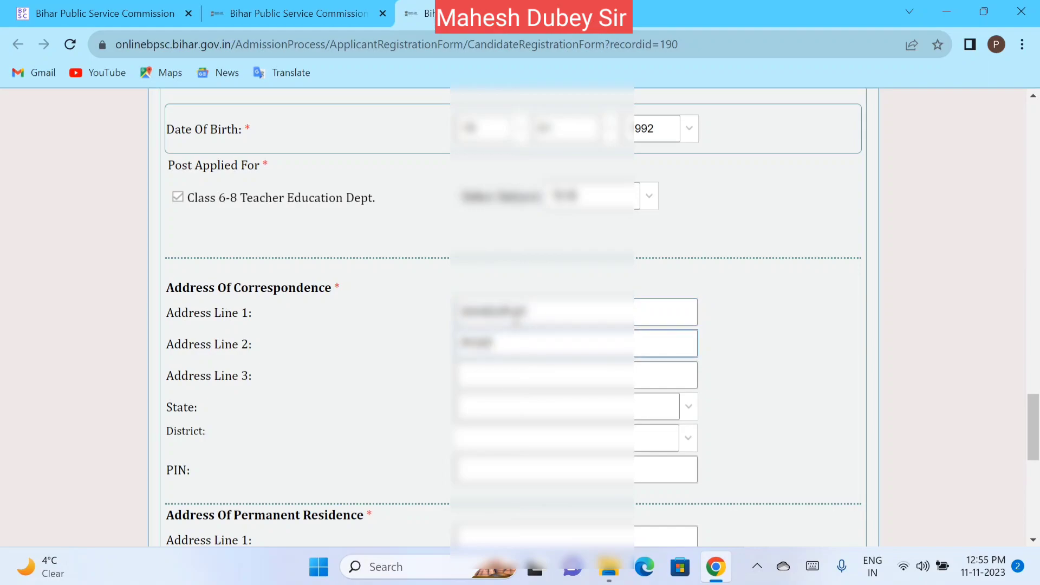
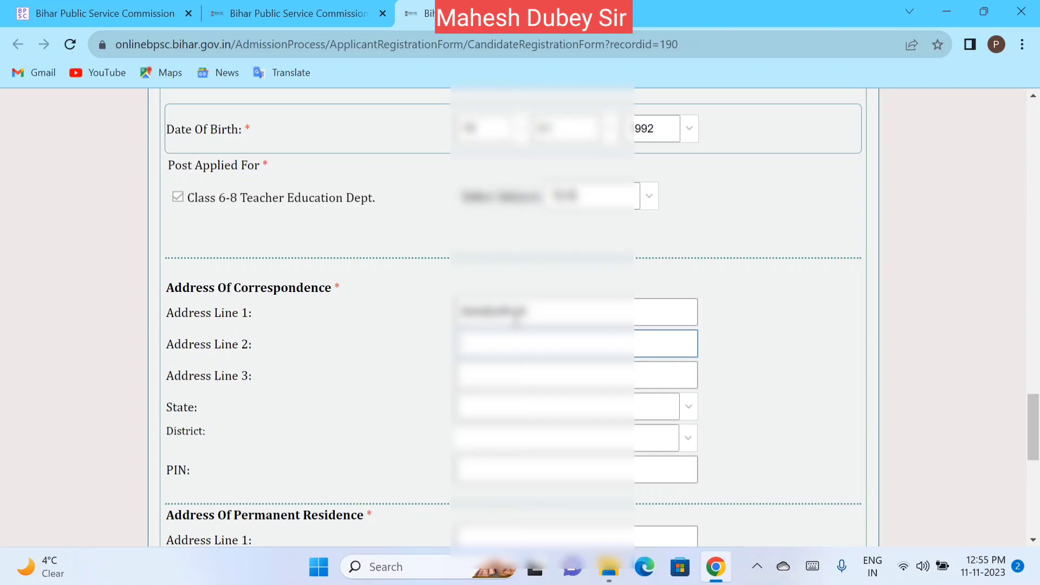
{"action": "key", "text": "Tab"}
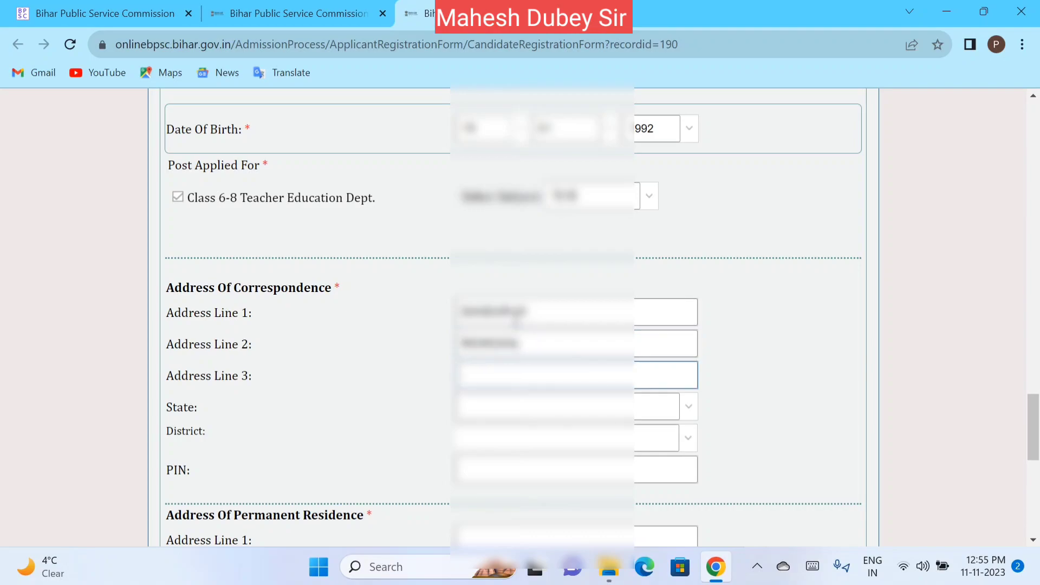
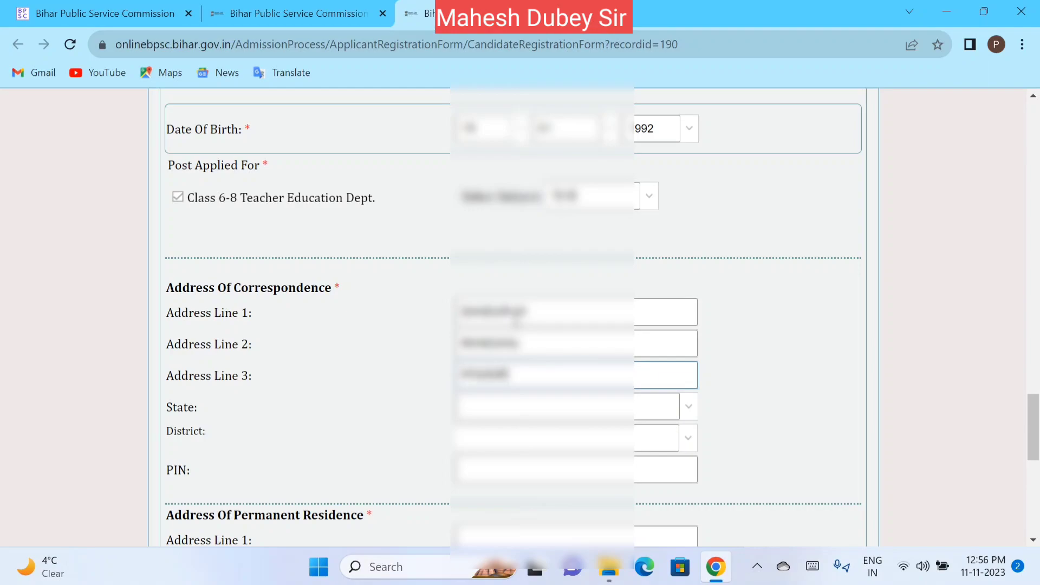
{"action": "key", "text": "Tab"}
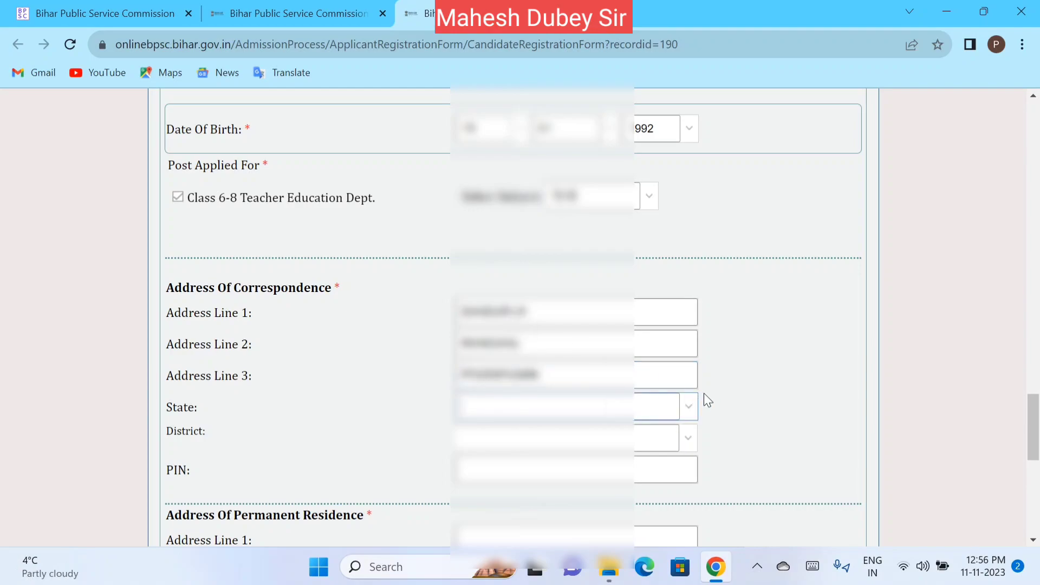
Choose the correspondence state and enter its PIN code.
{"action": "left_click", "coordinate": [692, 411]}
{"action": "type", "text": "b"}
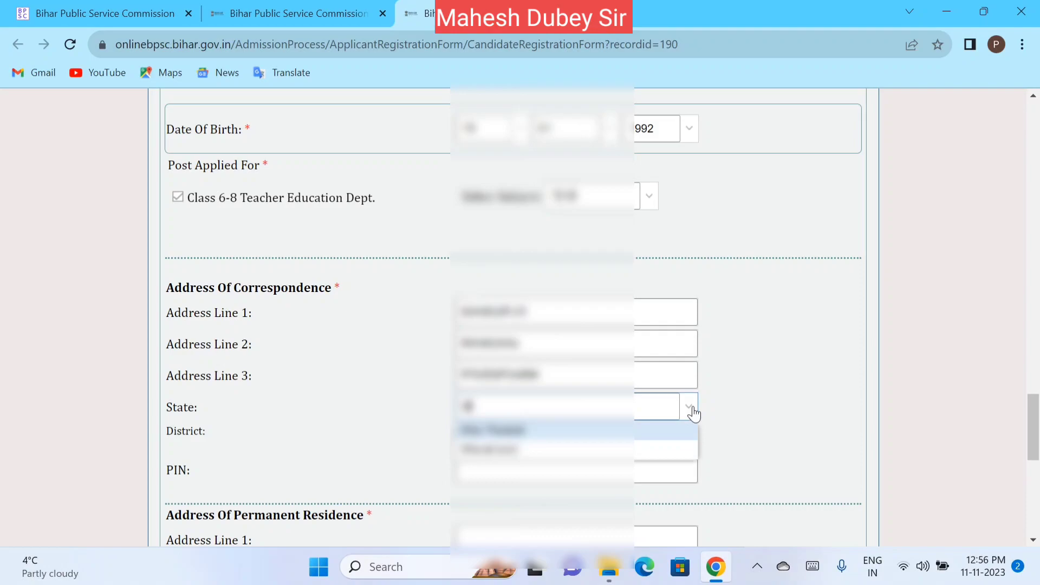
{"action": "left_click", "coordinate": [522, 435]}
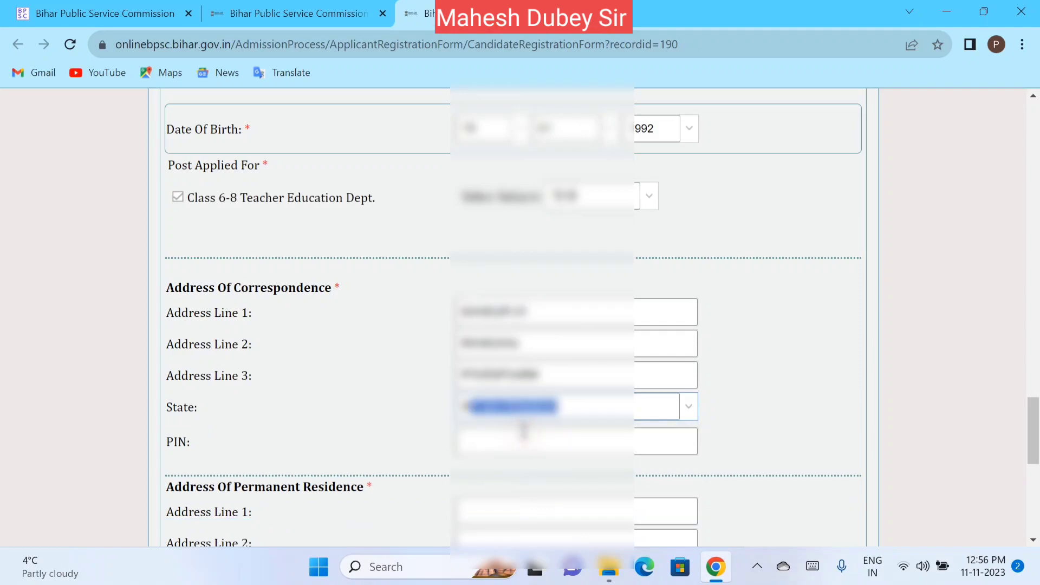
{"action": "left_click", "coordinate": [518, 439]}
{"action": "type", "text": "221001"}
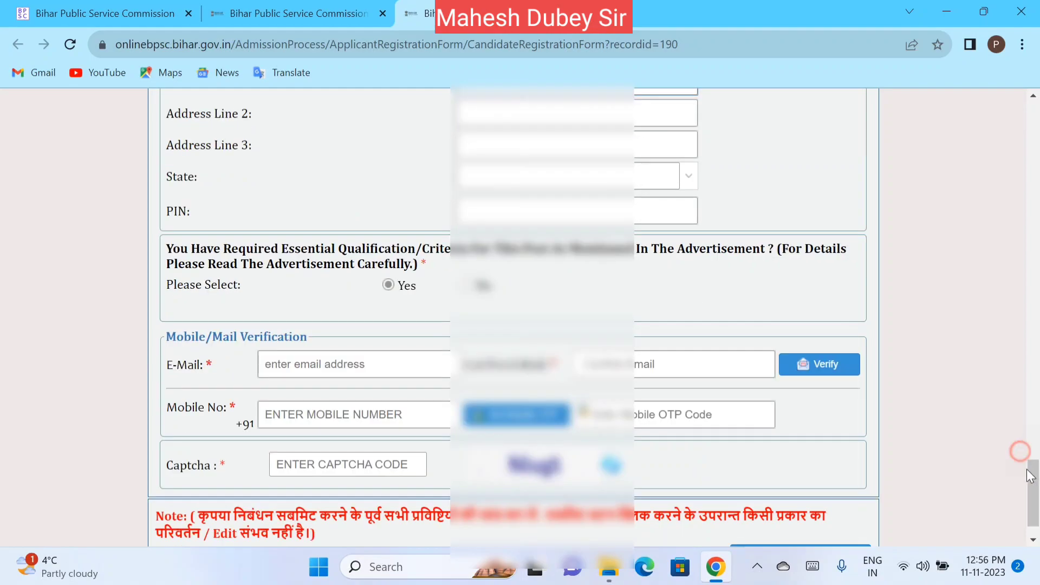
Type the three permanent residence address lines.
{"action": "left_click_drag", "start_coordinate": [1032, 486], "coordinate": [1033, 459]}
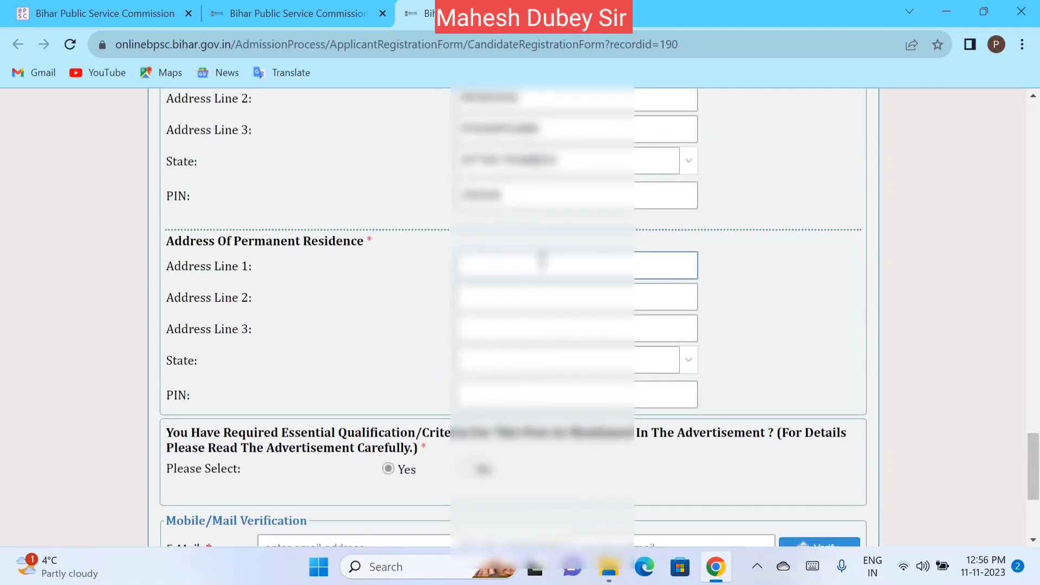
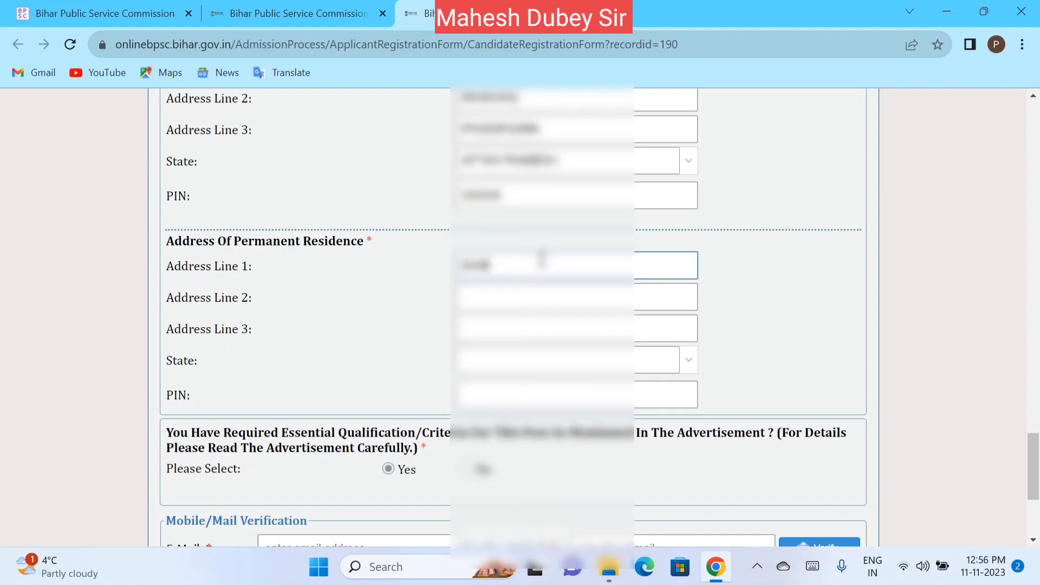
{"action": "key", "text": "Tab"}
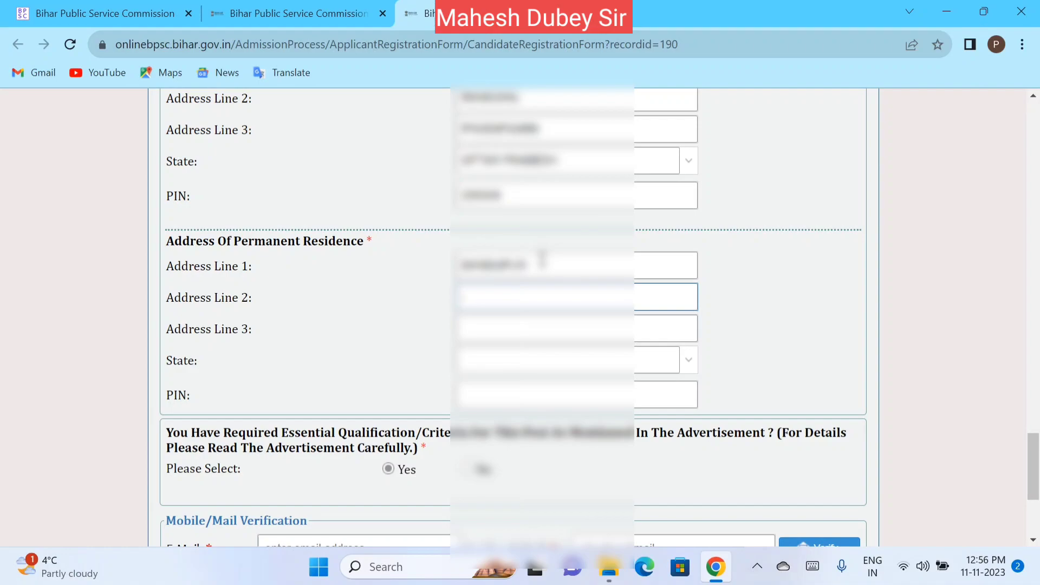
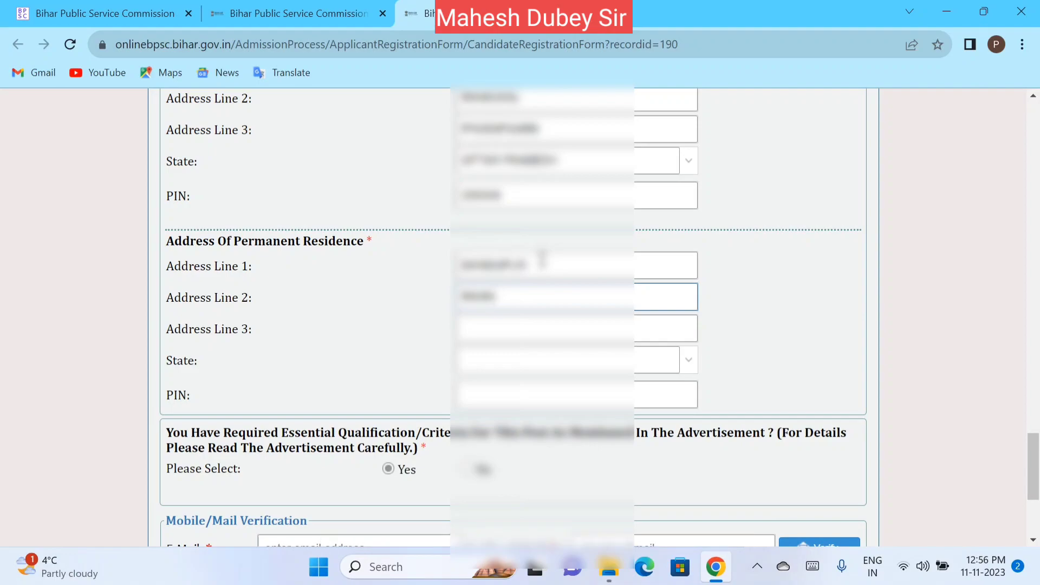
{"action": "key", "text": "Tab"}
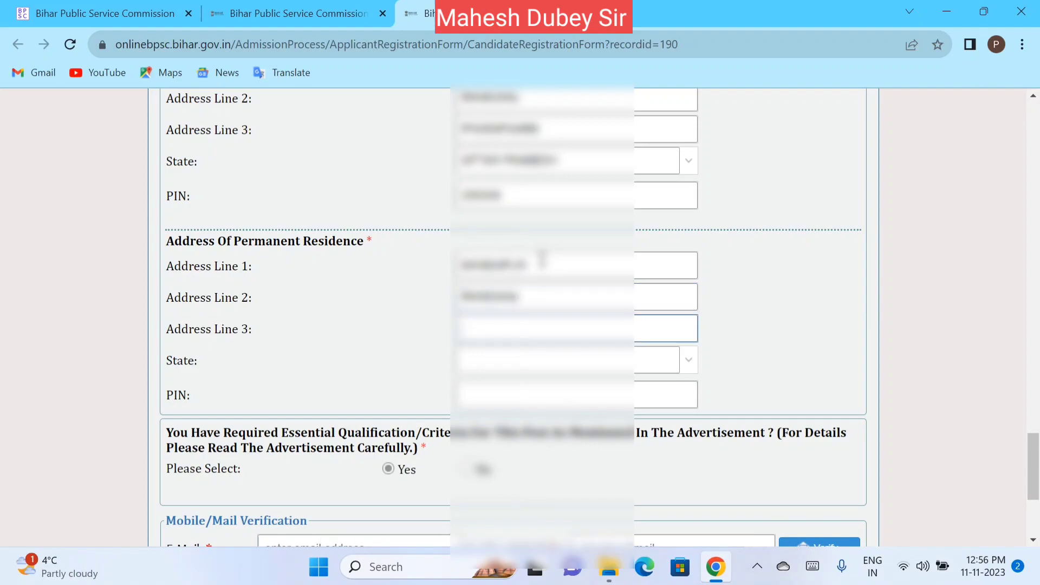
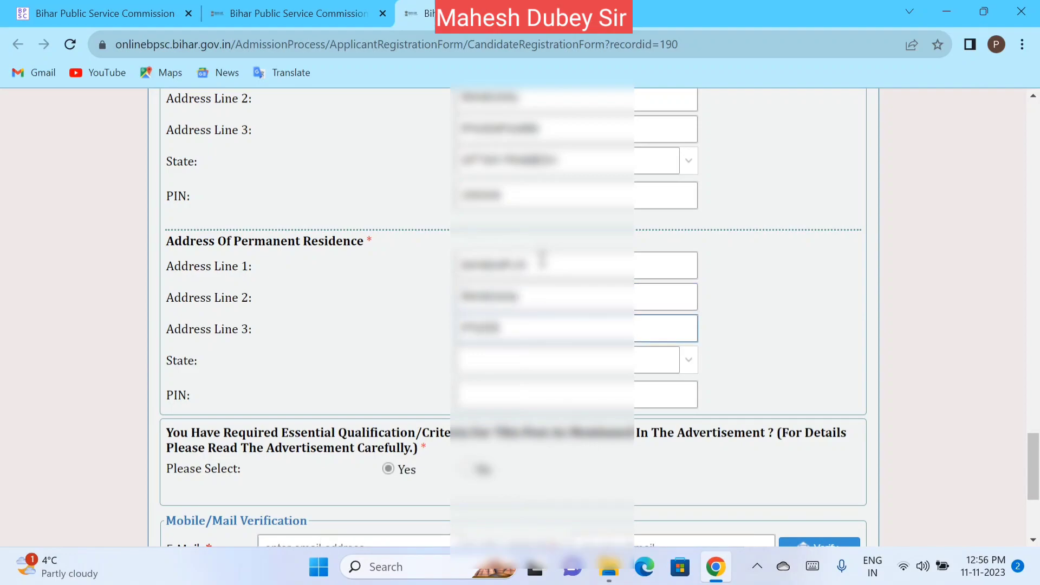
Set the permanent state from its initial and enter the permanent PIN code.
{"action": "key", "text": "Tab"}
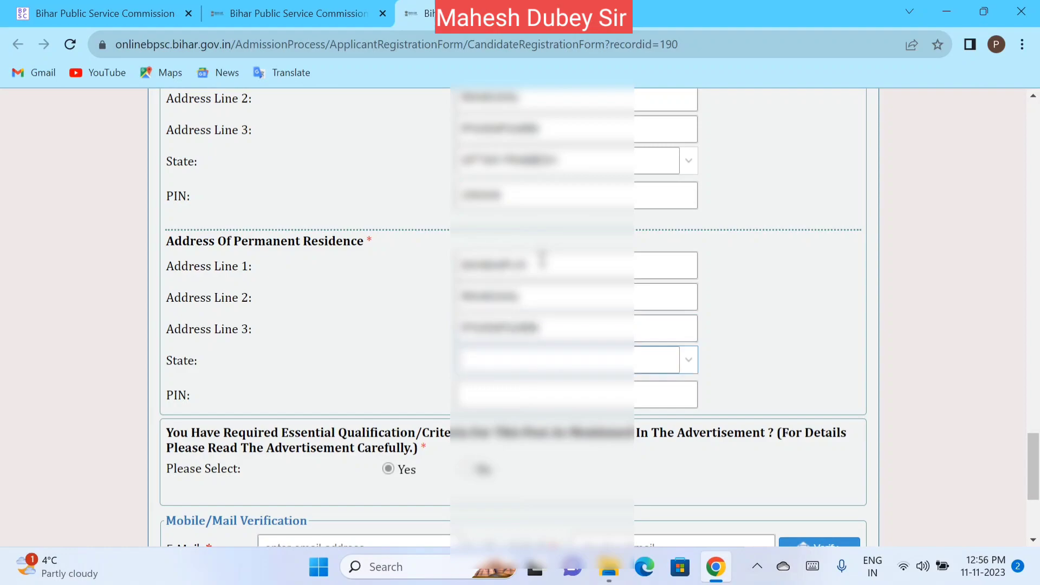
{"action": "type", "text": "U"}
{"action": "key", "text": "Tab"}
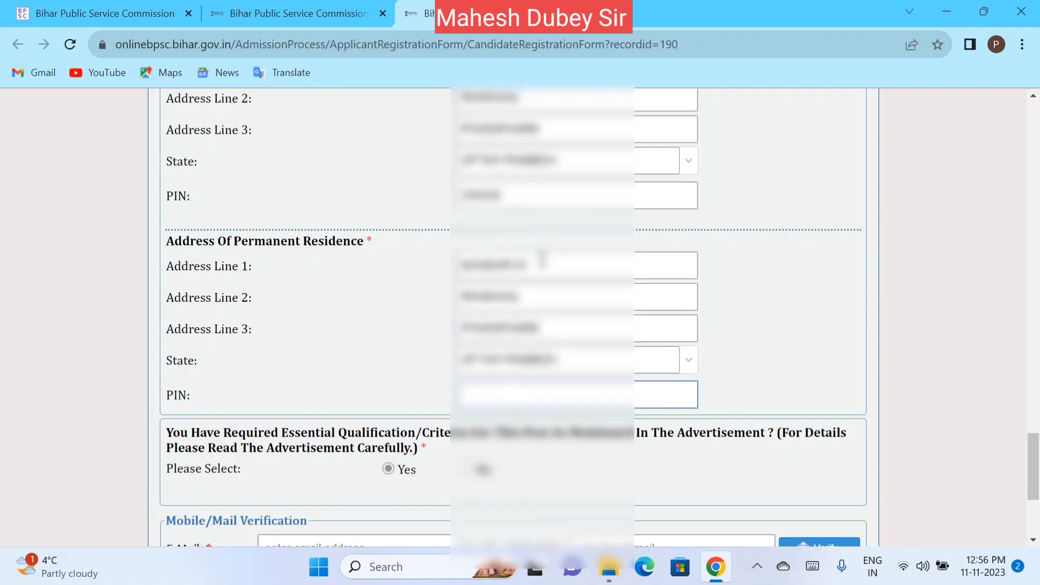
{"action": "type", "text": "?????"}
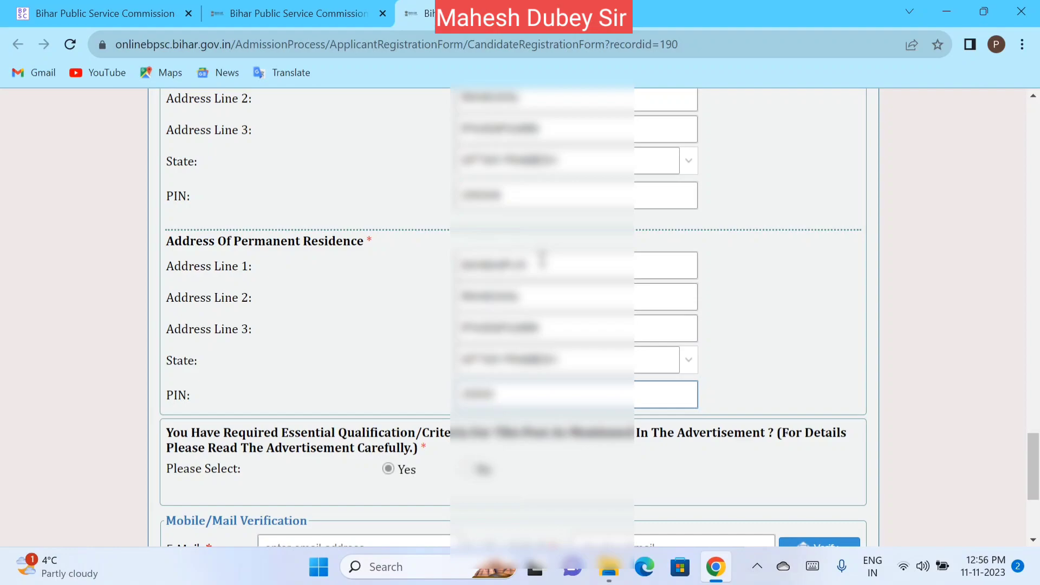
{"action": "type", "text": "?"}
Answer Yes to the essential qualification question, correcting an accidental No.
{"action": "scroll", "coordinate": [1035, 466], "scroll_direction": "down", "scroll_amount": 3}
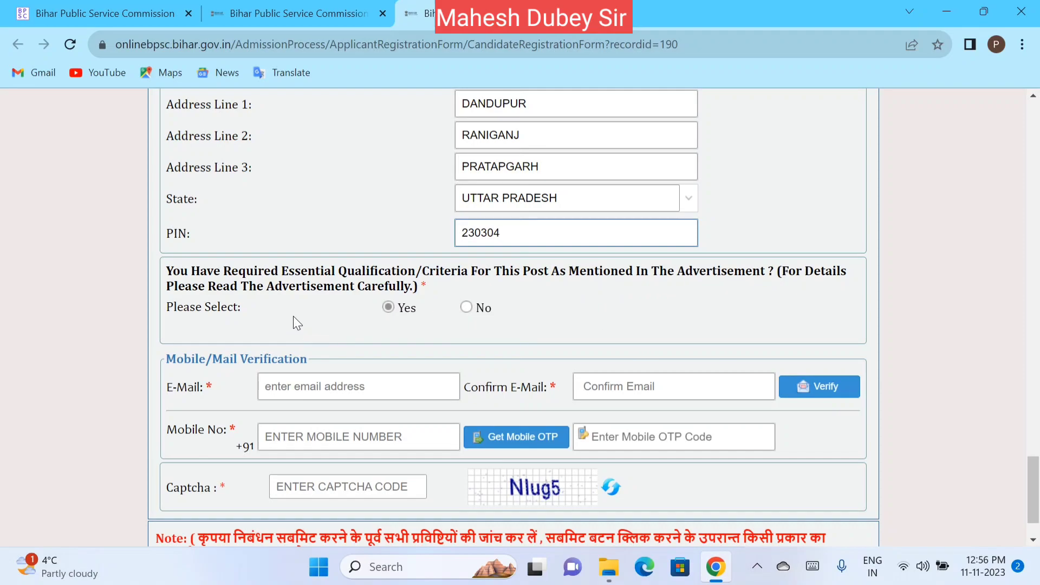
{"action": "left_click", "coordinate": [389, 314]}
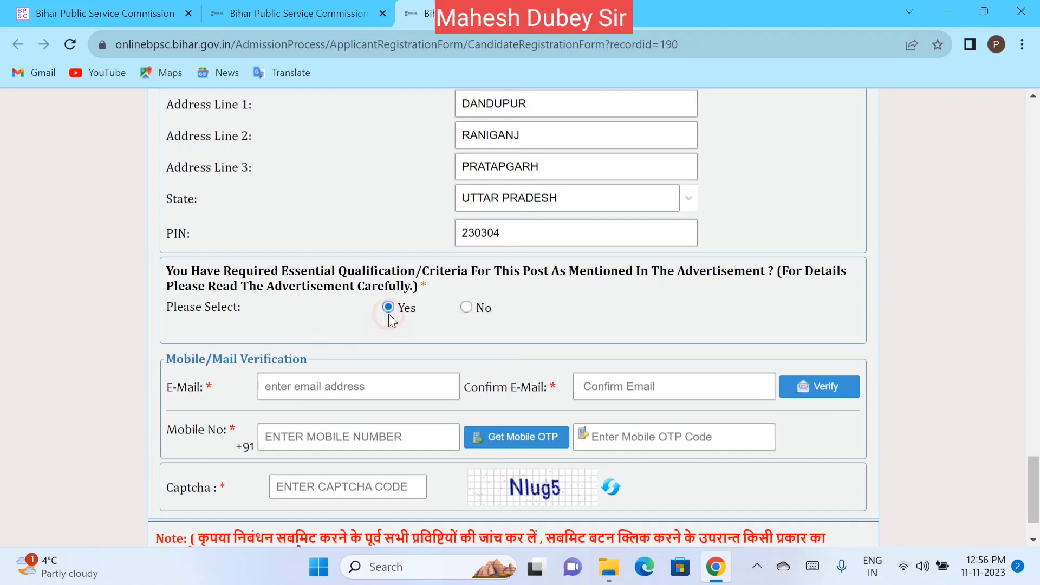
{"action": "left_click", "coordinate": [385, 385]}
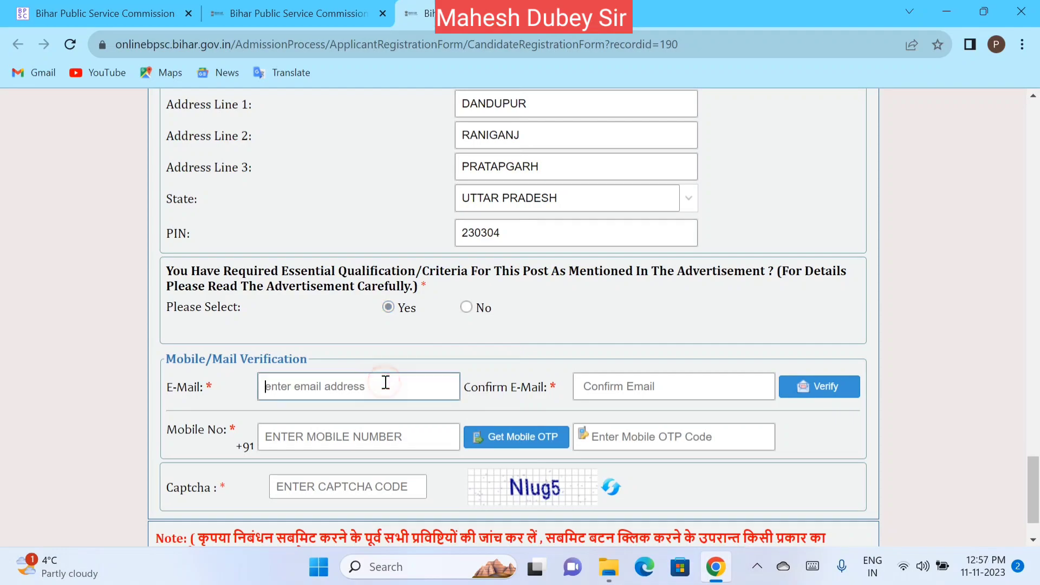
{"action": "scroll", "coordinate": [1026, 478], "scroll_direction": "down", "scroll_amount": 1}
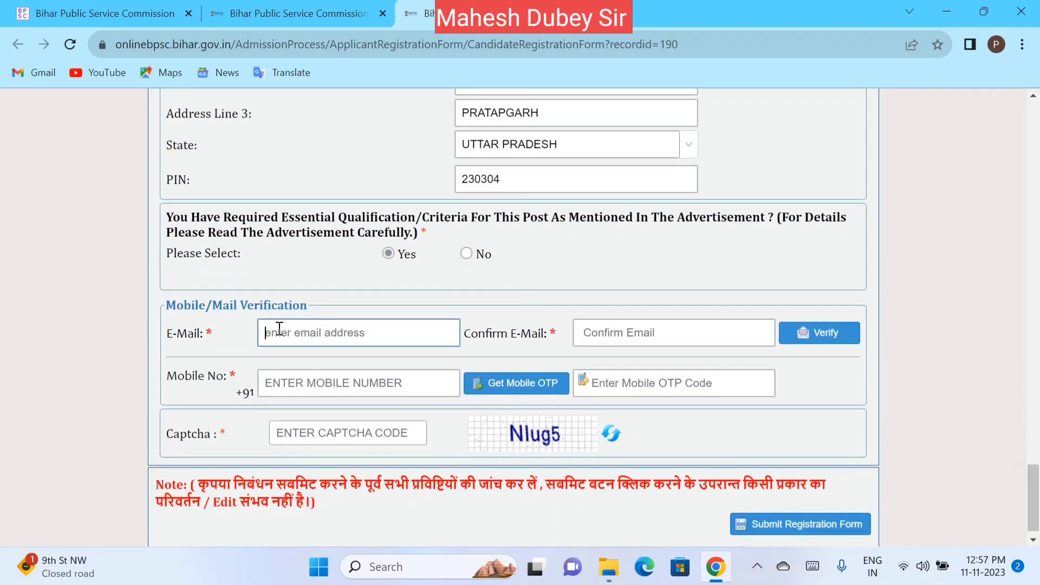
{"action": "left_click", "coordinate": [477, 248]}
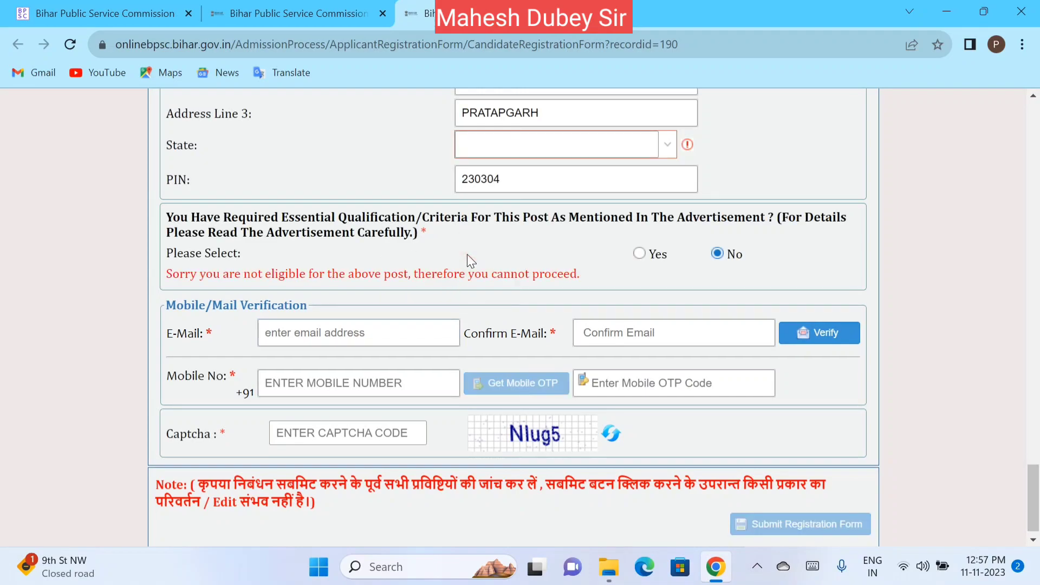
{"action": "left_click", "coordinate": [639, 253]}
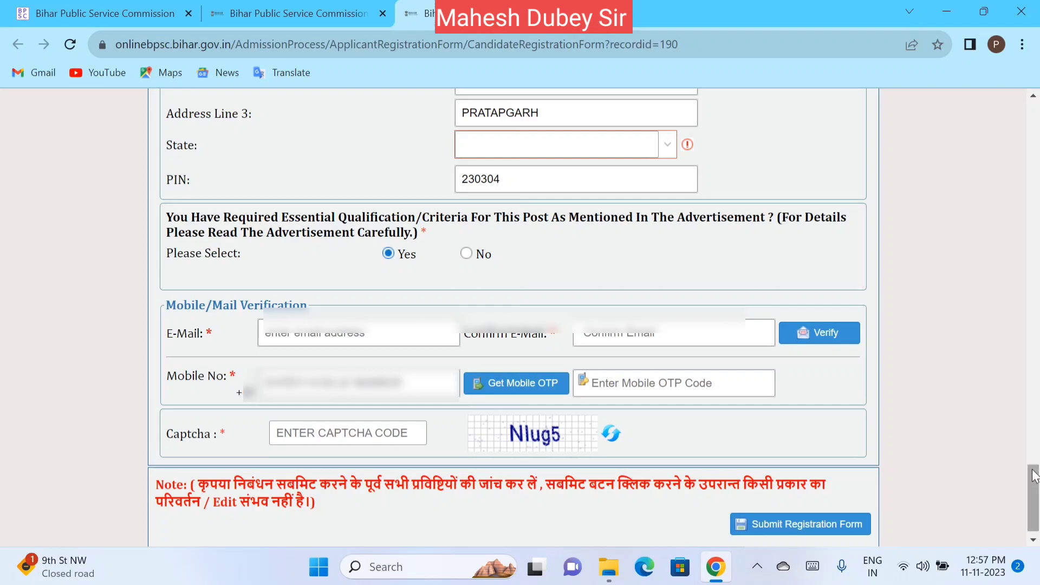
{"action": "left_click_drag", "start_coordinate": [1032, 490], "coordinate": [932, 395]}
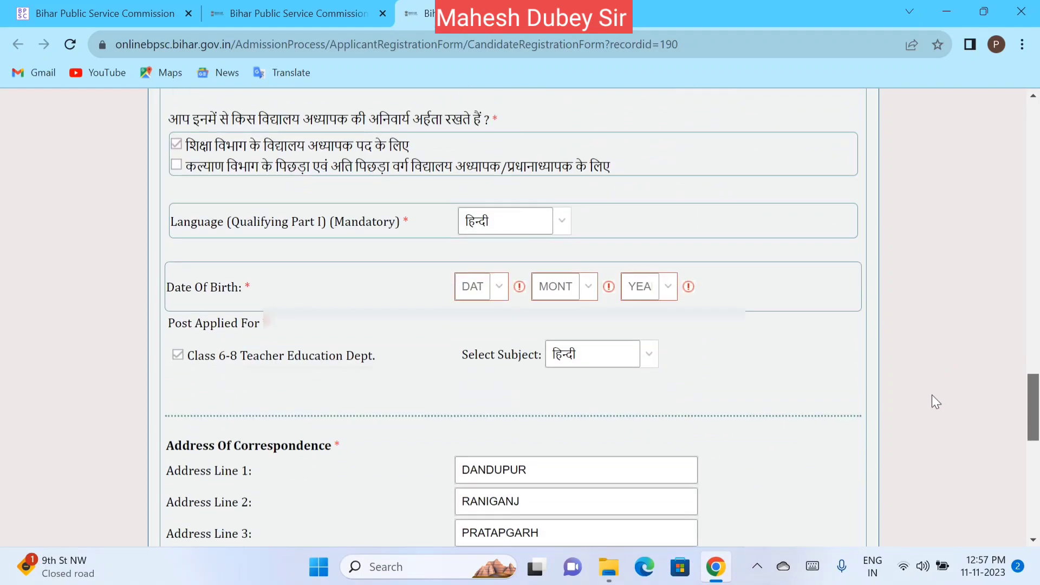
{"action": "left_click", "coordinate": [502, 288]}
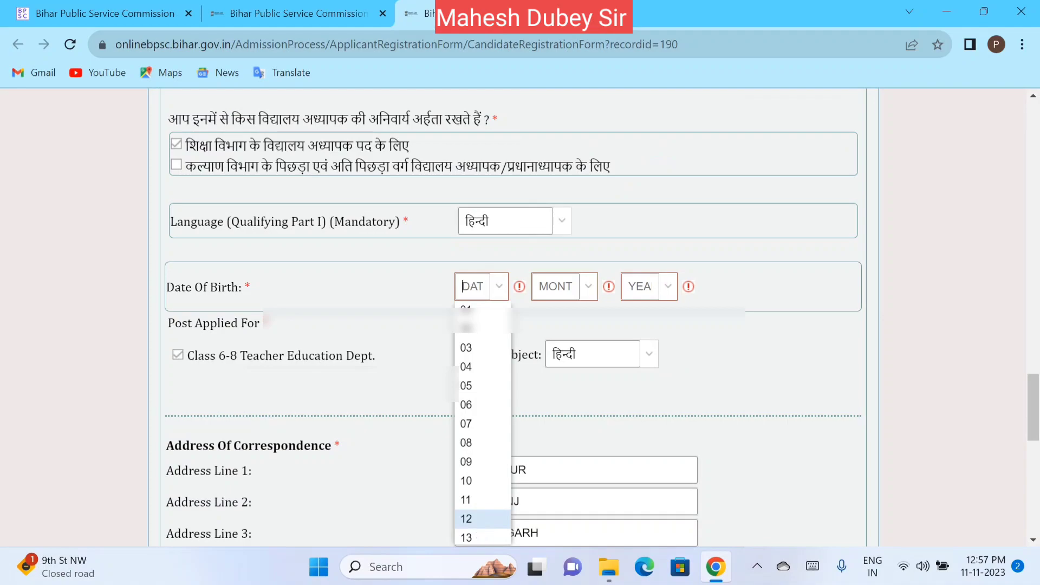
{"action": "scroll", "coordinate": [479, 528], "scroll_direction": "down", "scroll_amount": 3}
{"action": "scroll", "coordinate": [479, 528], "scroll_direction": "up", "scroll_amount": 2}
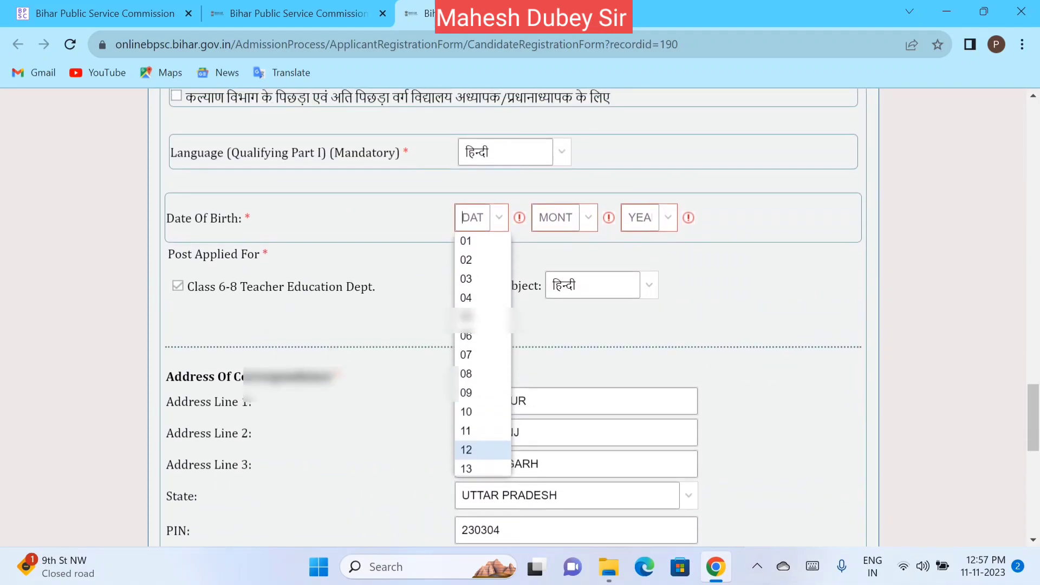
{"action": "type", "text": "15"}
{"action": "key", "text": "Tab"}
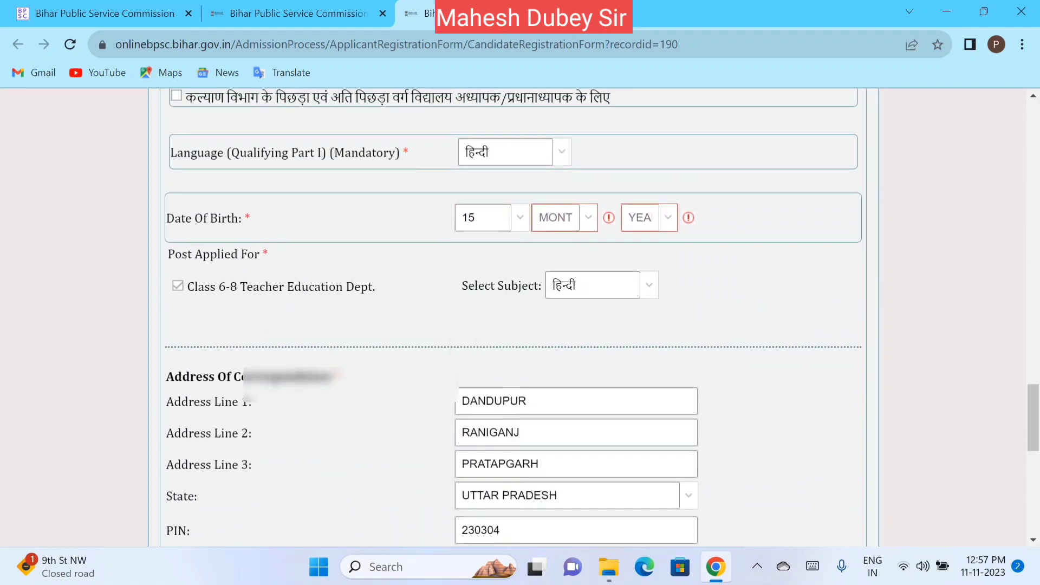
{"action": "type", "text": "01"}
{"action": "key", "text": "Tab"}
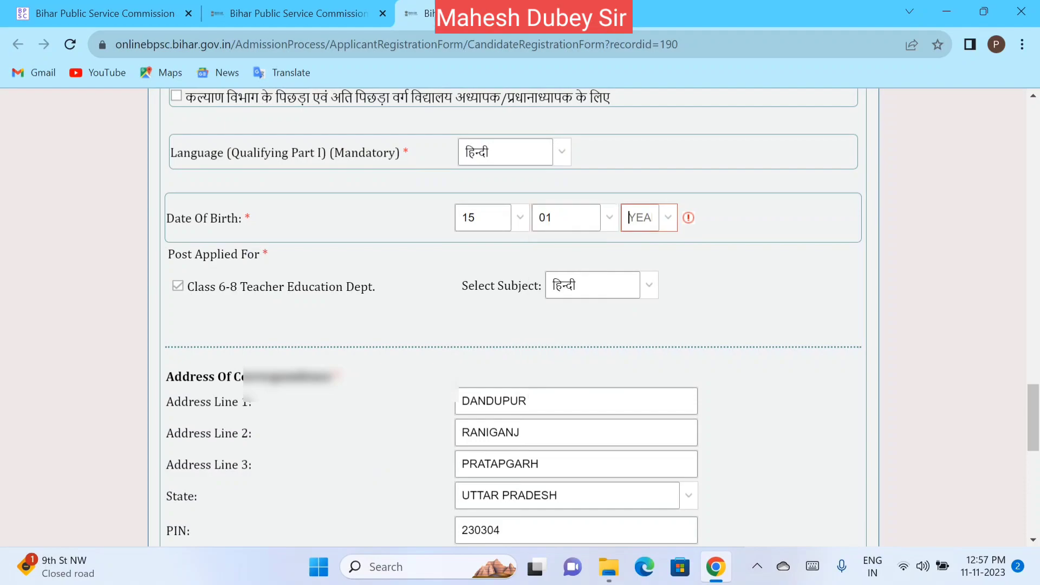
{"action": "type", "text": "1992"}
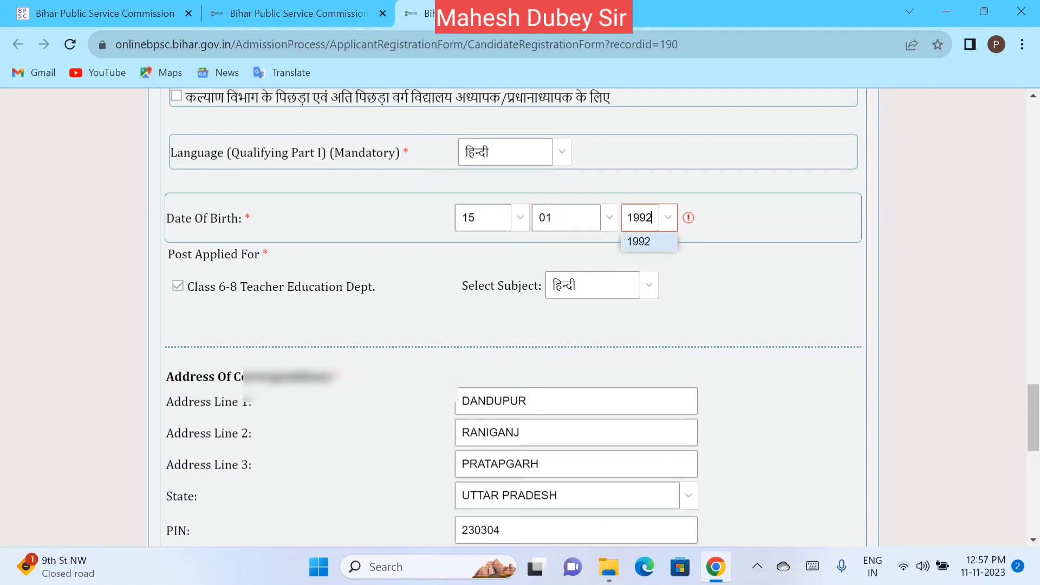
Re-tick Class 6-8 Teacher Education Dept., dismiss the notice, and choose हिन्दी as subject.
{"action": "key", "text": "Tab"}
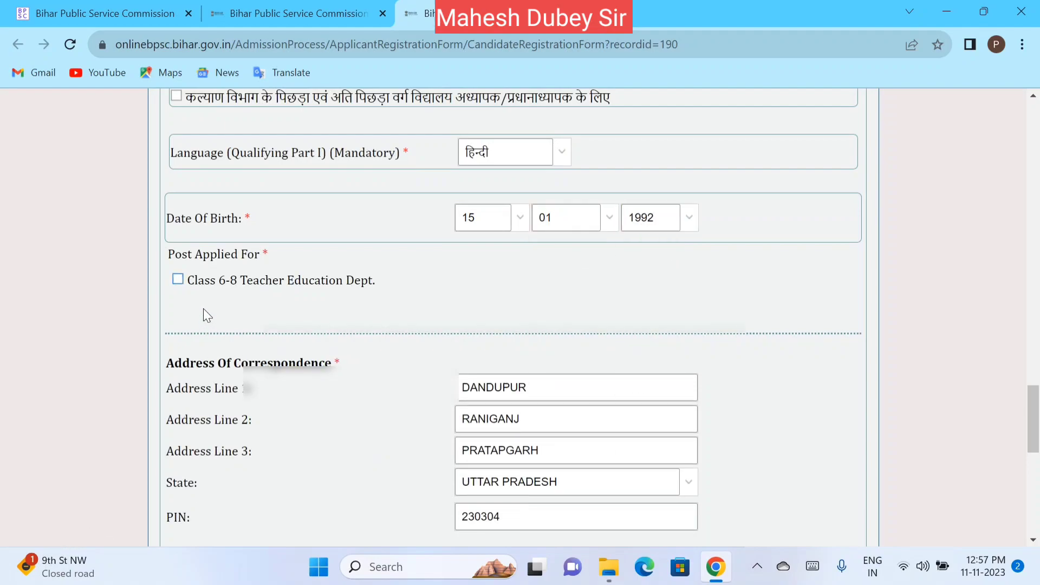
{"action": "left_click", "coordinate": [178, 280]}
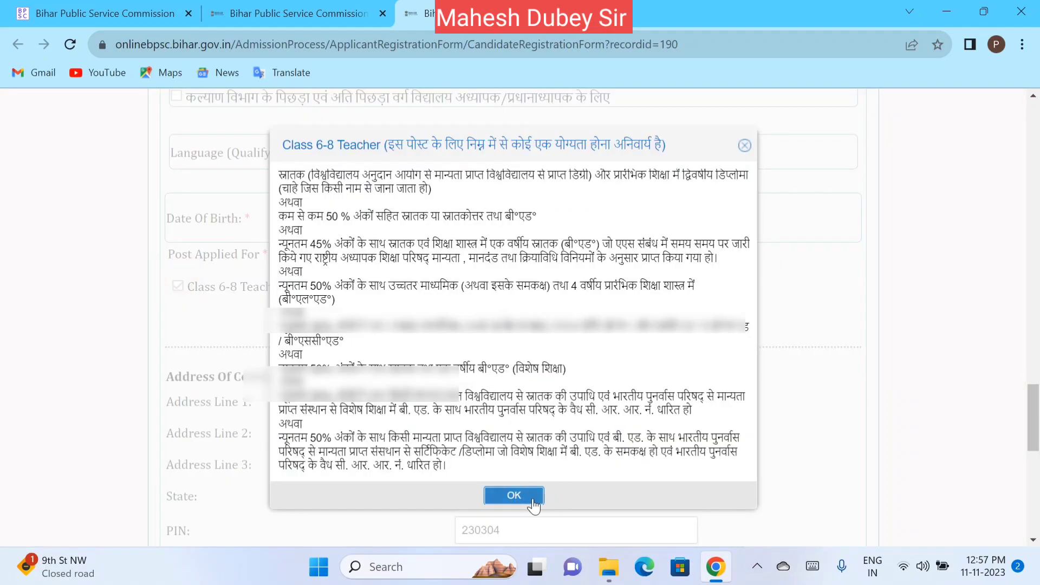
{"action": "left_click", "coordinate": [532, 500]}
{"action": "left_click", "coordinate": [623, 288]}
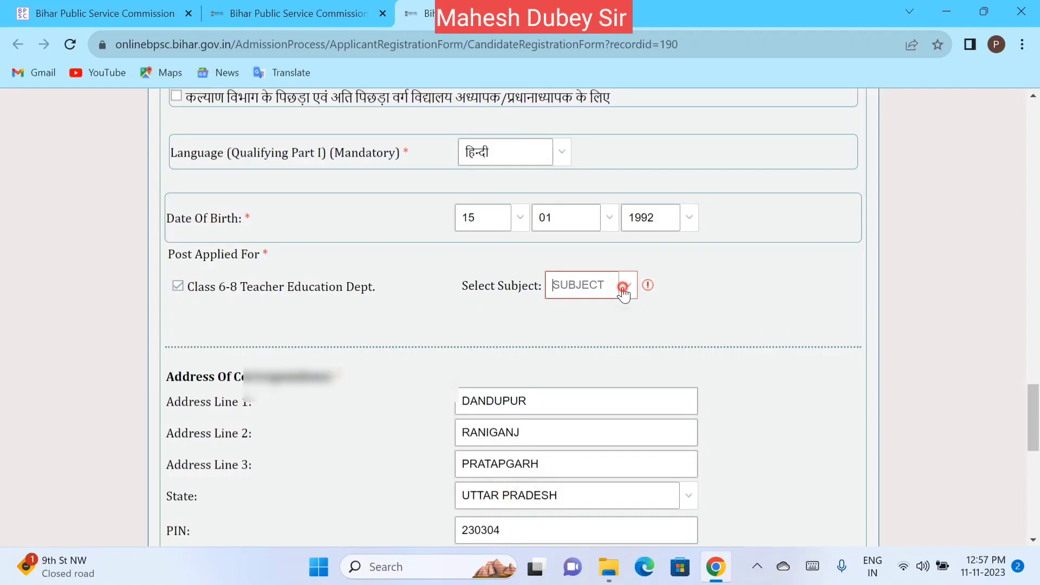
{"action": "left_click", "coordinate": [573, 398]}
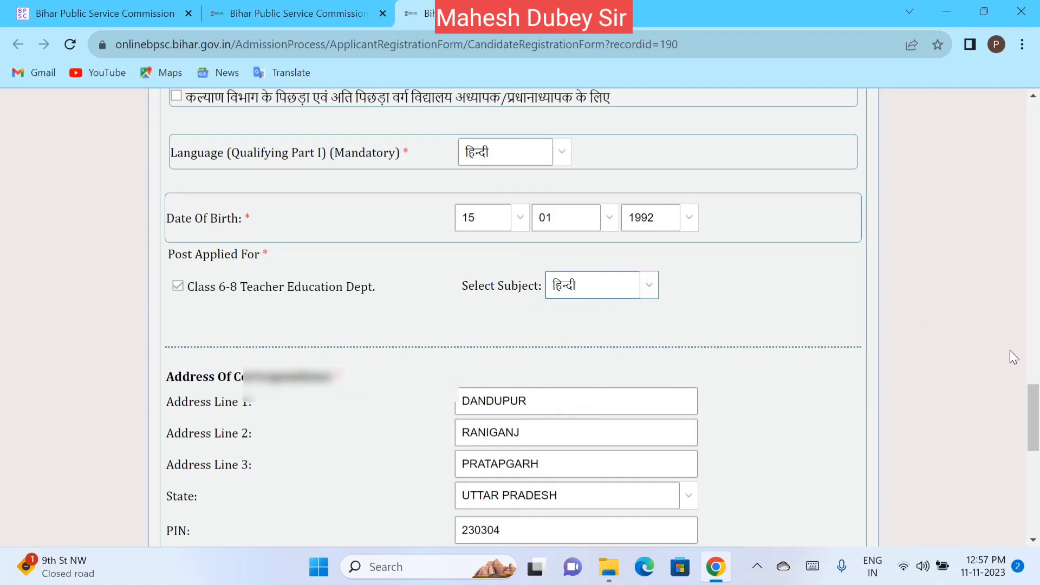
{"action": "left_click_drag", "start_coordinate": [1031, 419], "coordinate": [1029, 478]}
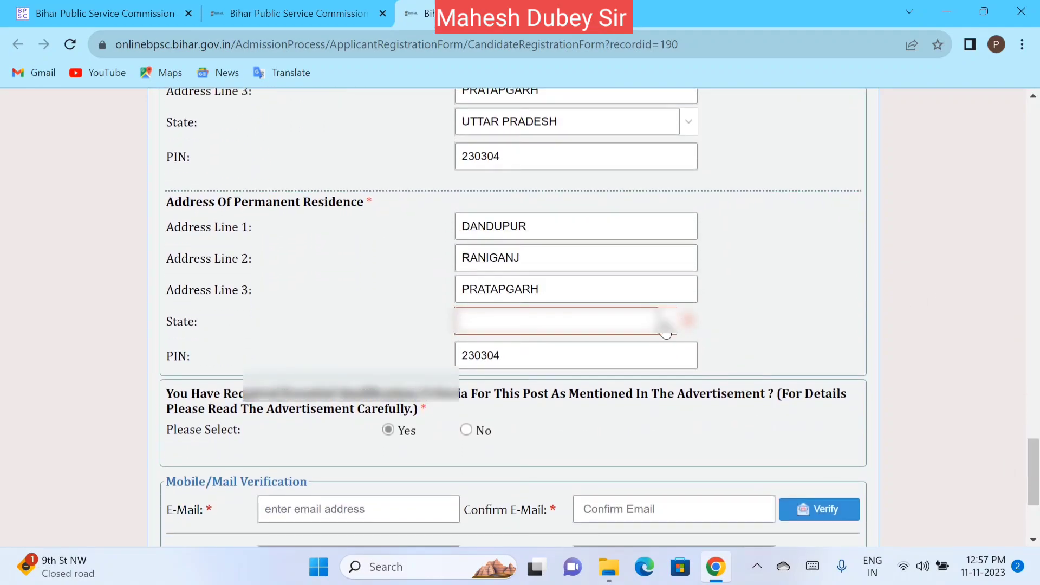
Set the permanent-residence state to Uttar Pradesh.
{"action": "left_click", "coordinate": [666, 328]}
{"action": "type", "text": "u"}
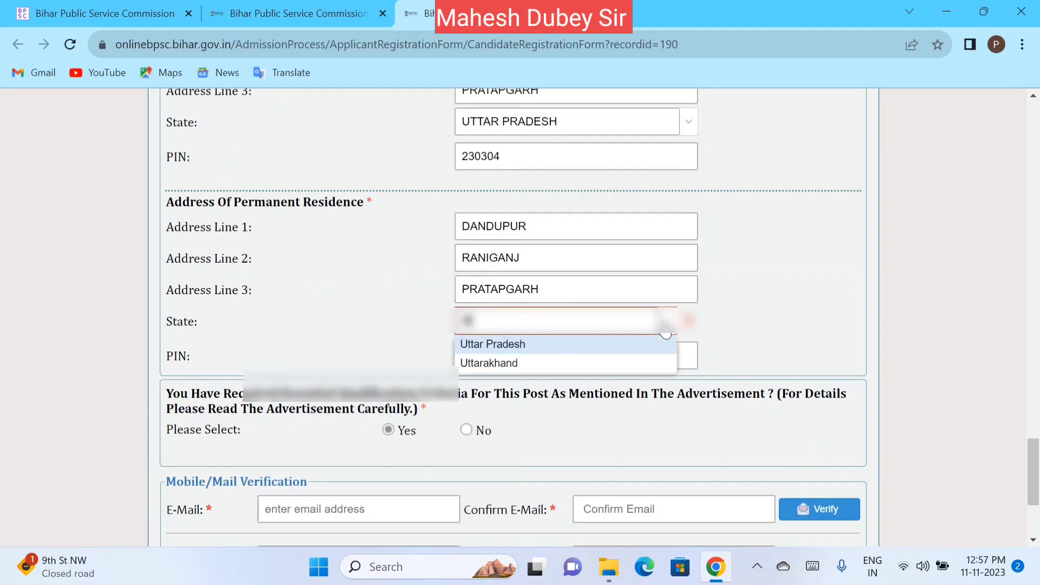
{"action": "key", "text": "Tab"}
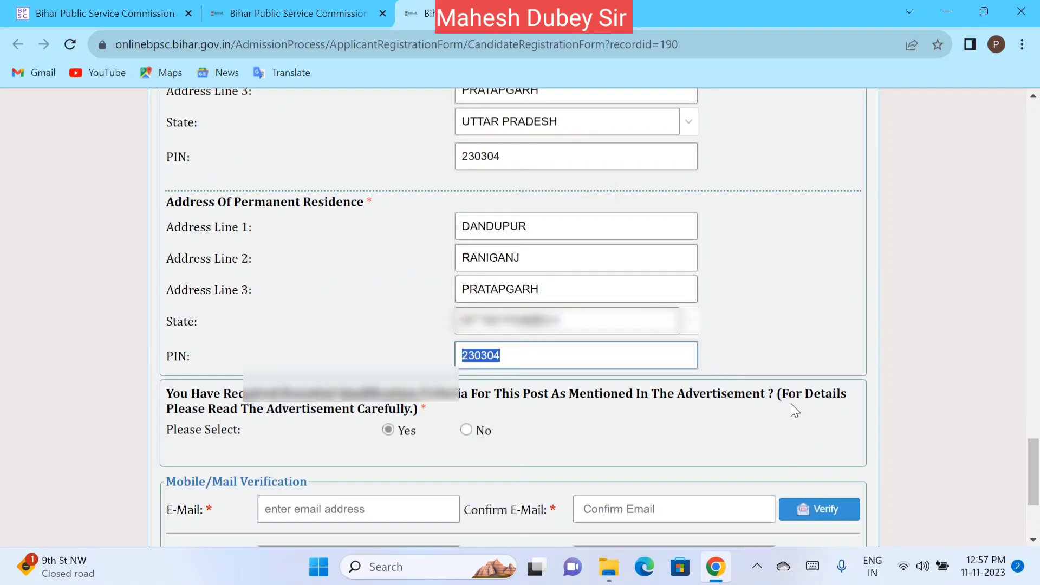
{"action": "left_click_drag", "start_coordinate": [1032, 452], "coordinate": [1016, 492]}
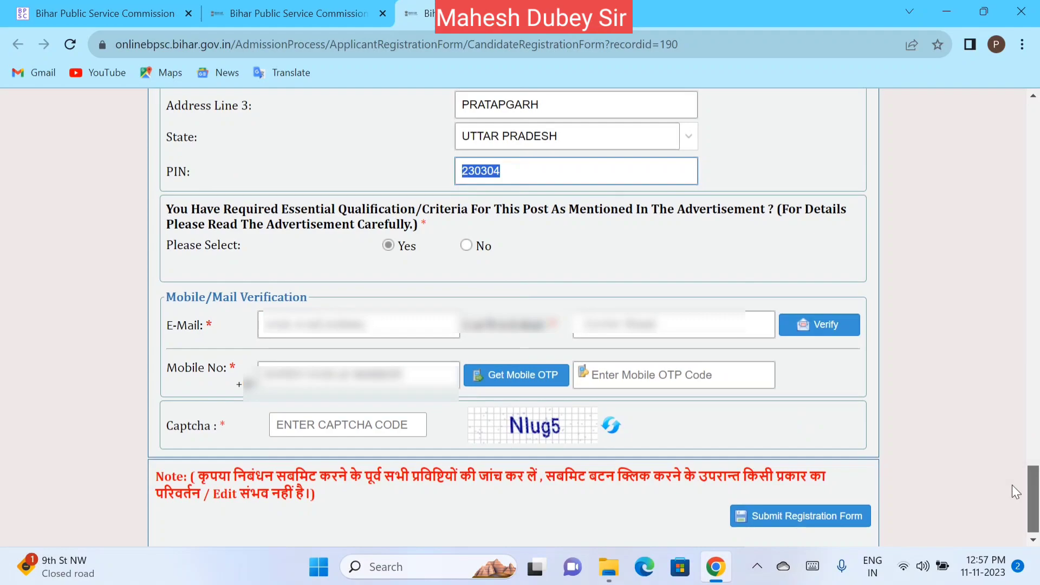
Type the candidate's e-mail address and then its confirmation.
{"action": "left_click", "coordinate": [300, 334]}
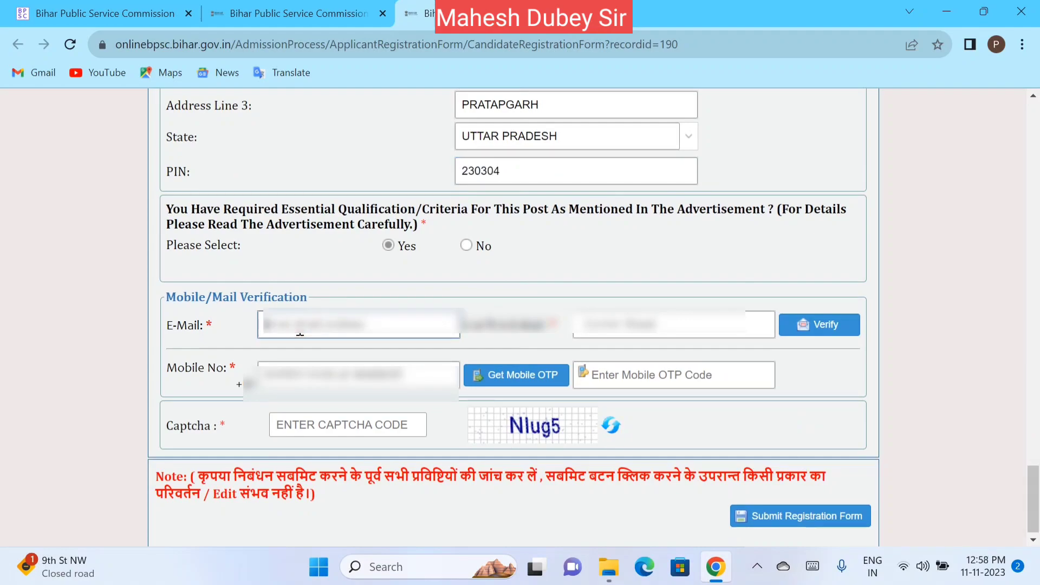
{"action": "type", "text": "pan"}
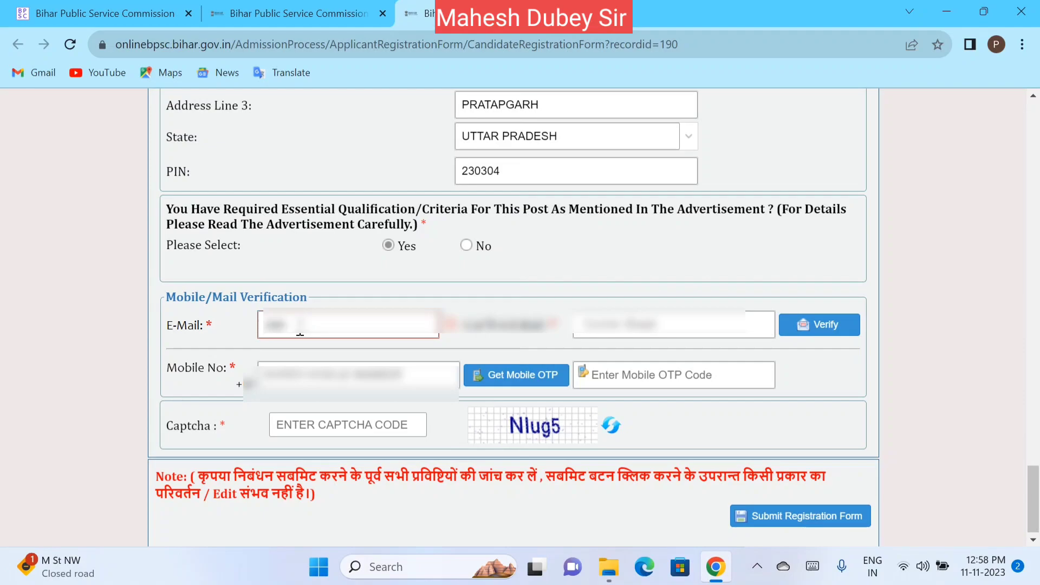
{"action": "key", "text": "BackSpace"}
{"action": "key", "text": "BackSpace"}
{"action": "key", "text": "BackSpace"}
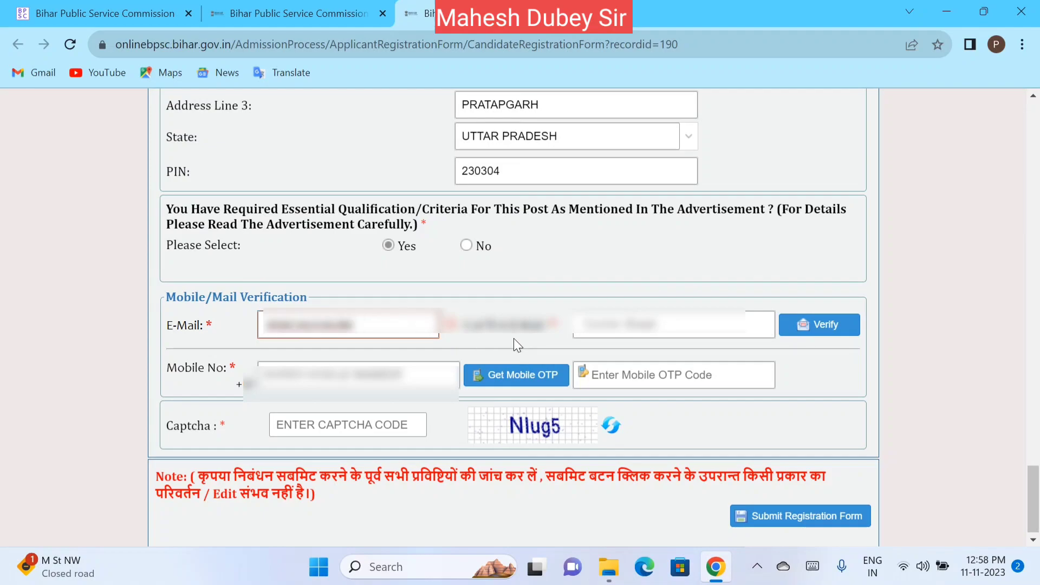
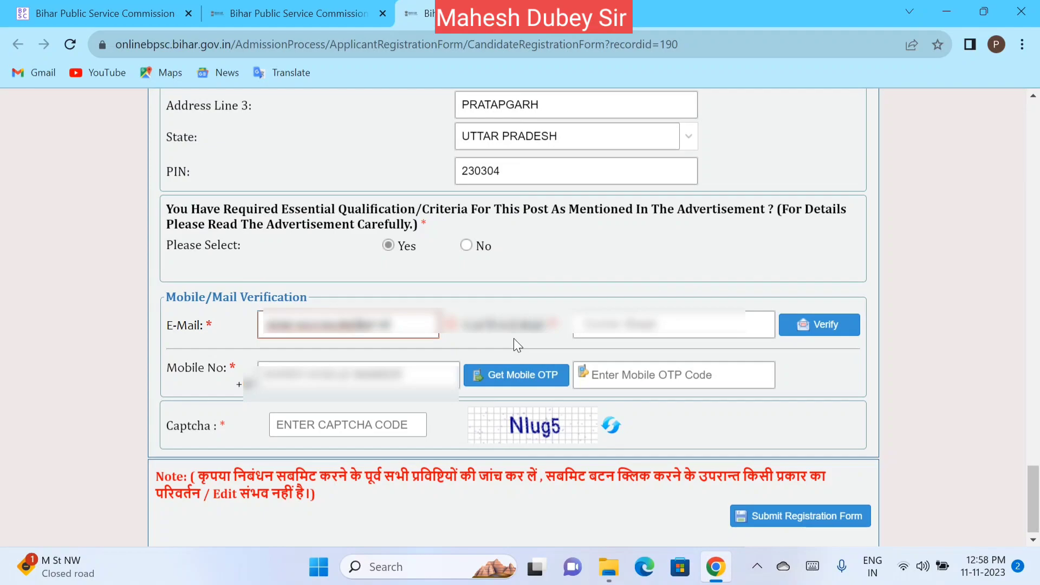
{"action": "key", "text": "Tab"}
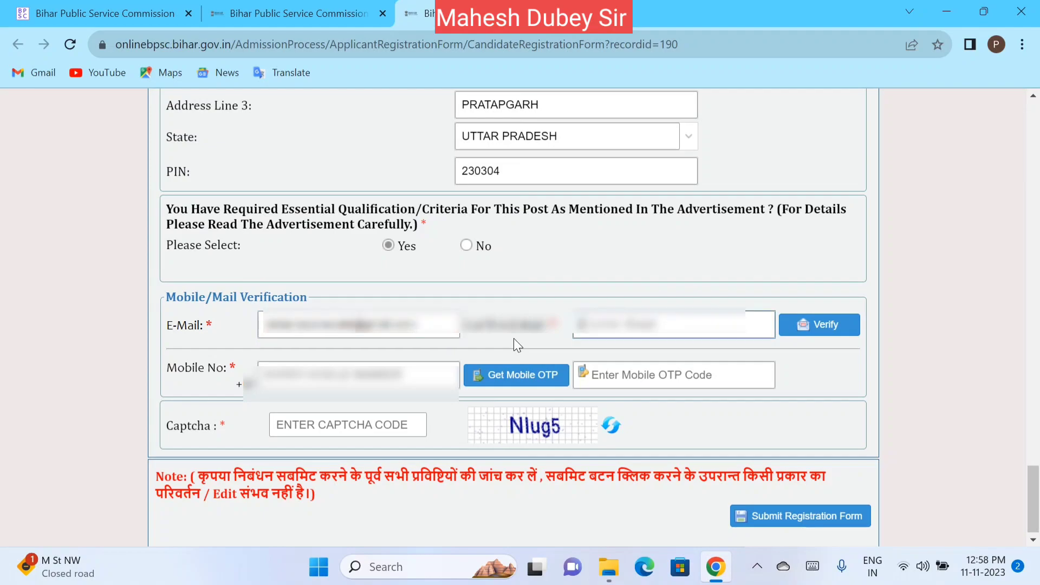
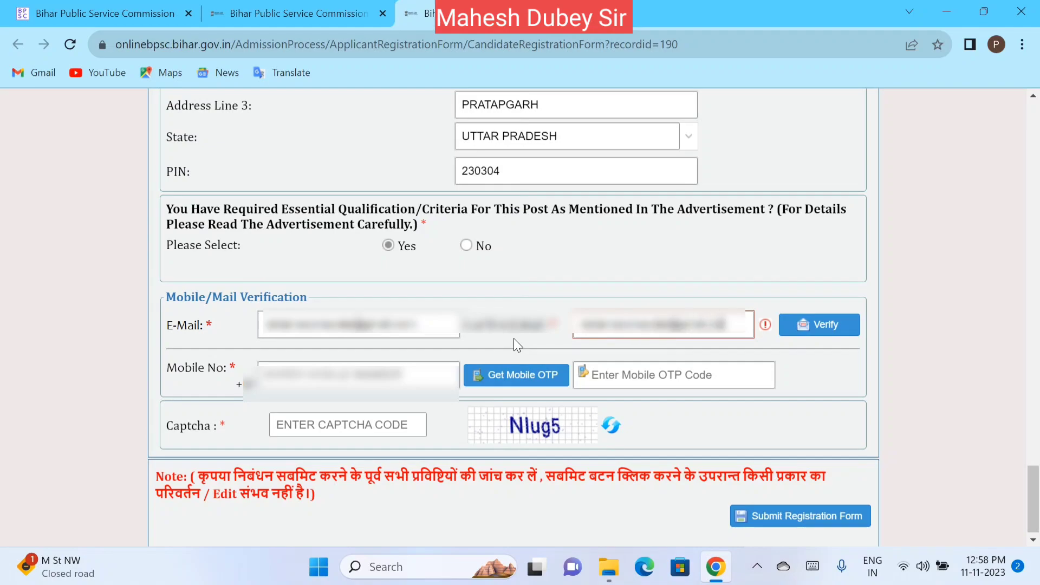
Dismiss the e-mail validation failure, enter the mobile number and request a mobile OTP.
{"action": "left_click", "coordinate": [811, 331]}
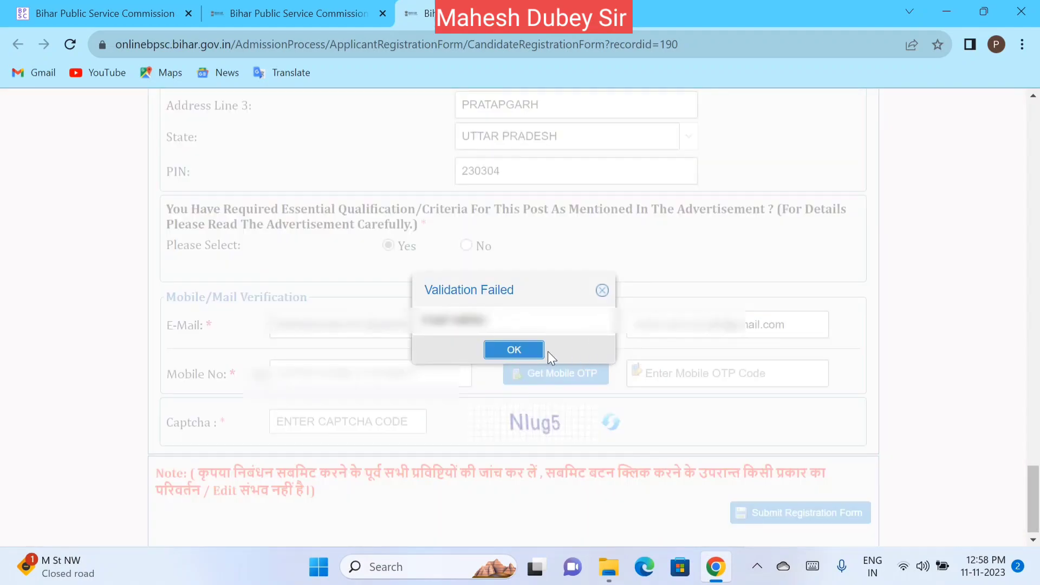
{"action": "left_click", "coordinate": [508, 350]}
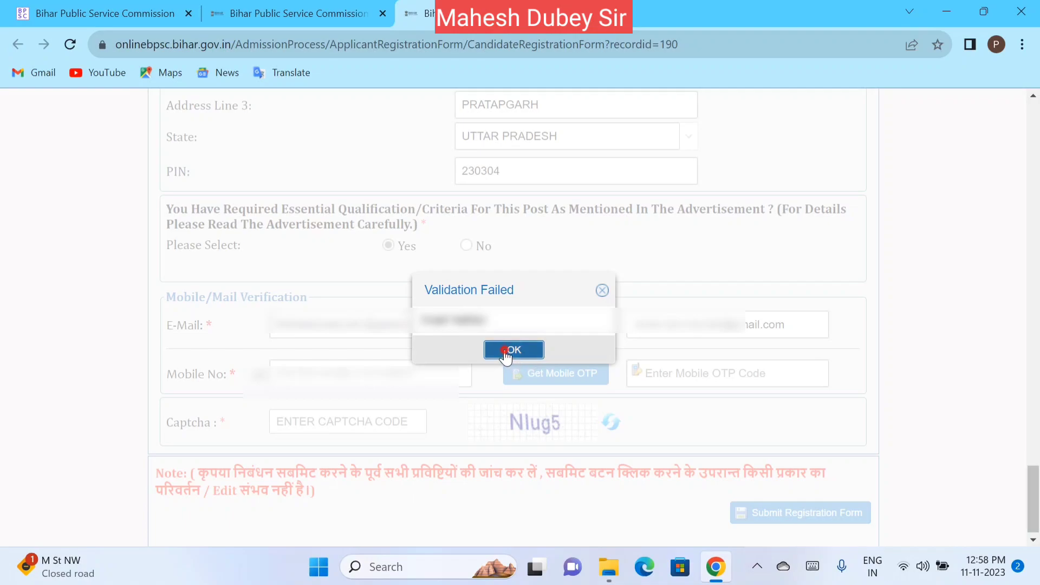
{"action": "left_click", "coordinate": [320, 375]}
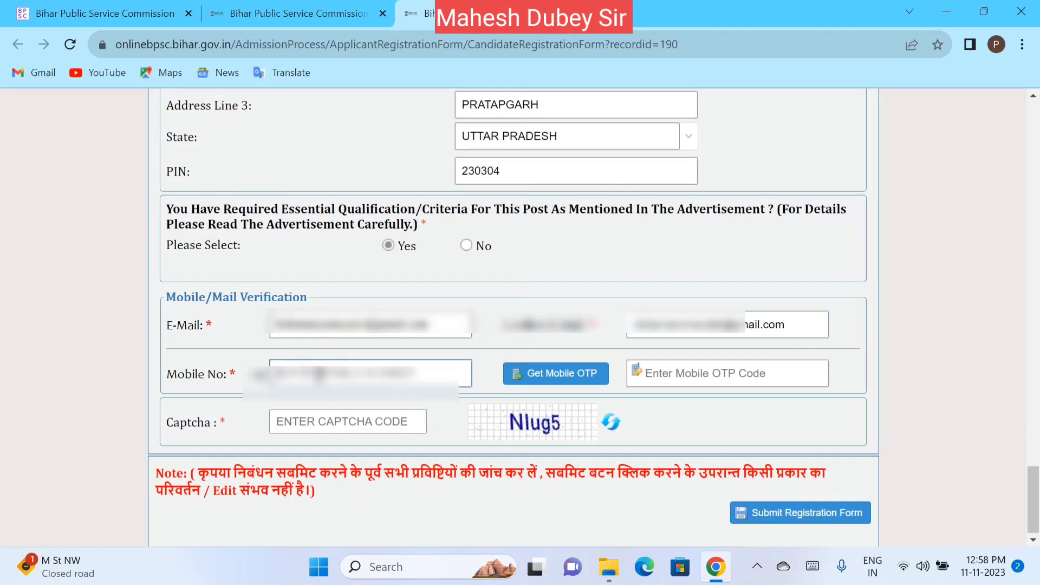
{"action": "type", "text": "9?????"}
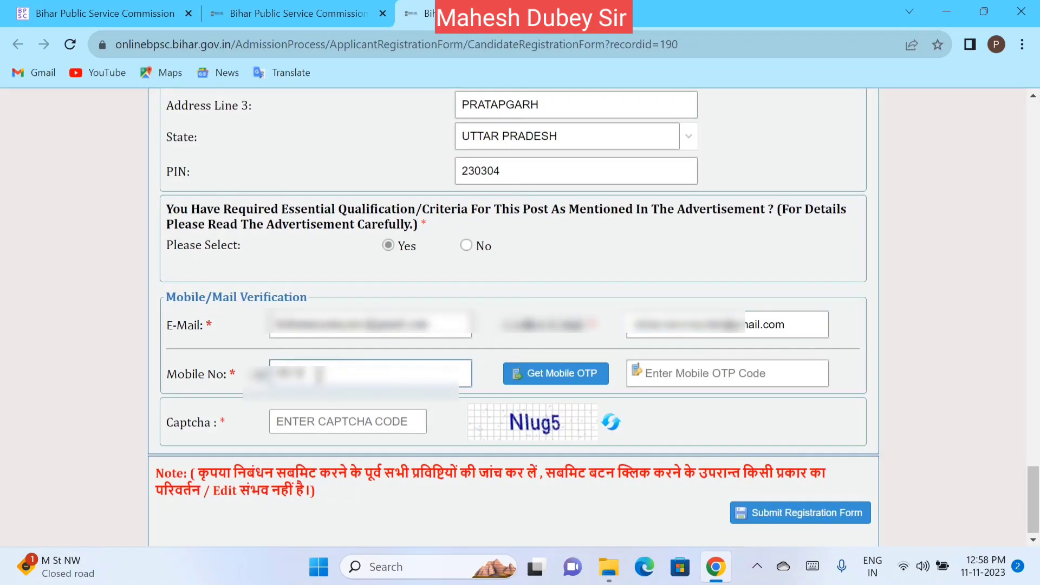
{"action": "type", "text": "????"}
{"action": "key", "text": "Tab"}
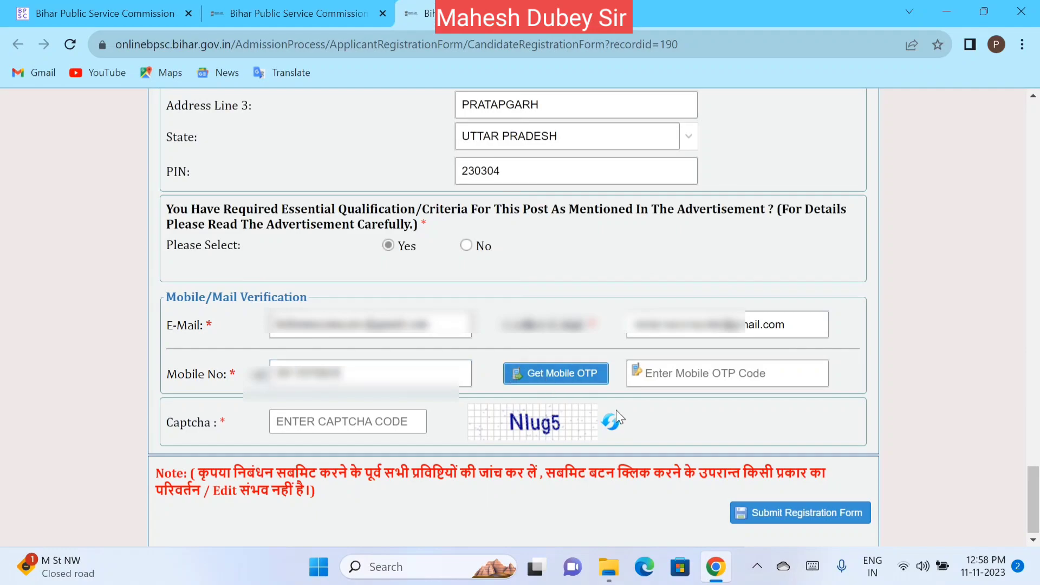
{"action": "left_click", "coordinate": [570, 373]}
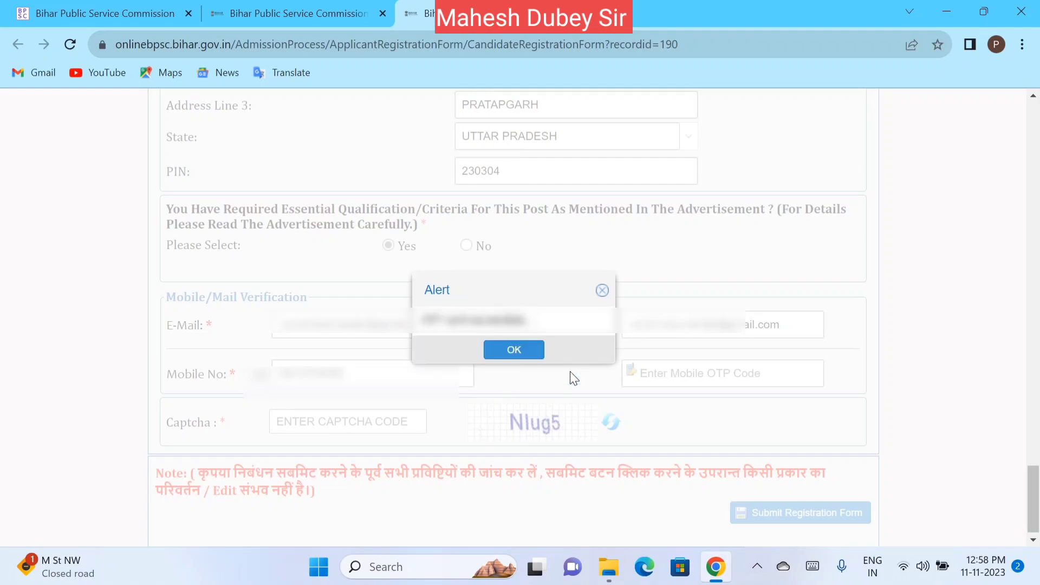
{"action": "left_click", "coordinate": [519, 349]}
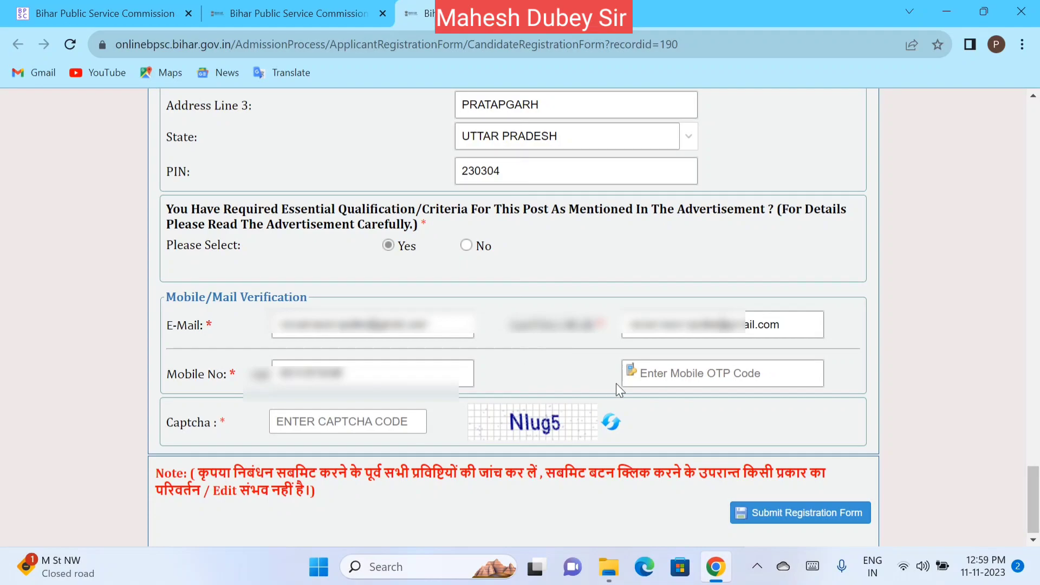
Enter the received mobile OTP and the captcha text, then submit the registration form.
{"action": "left_click", "coordinate": [670, 378]}
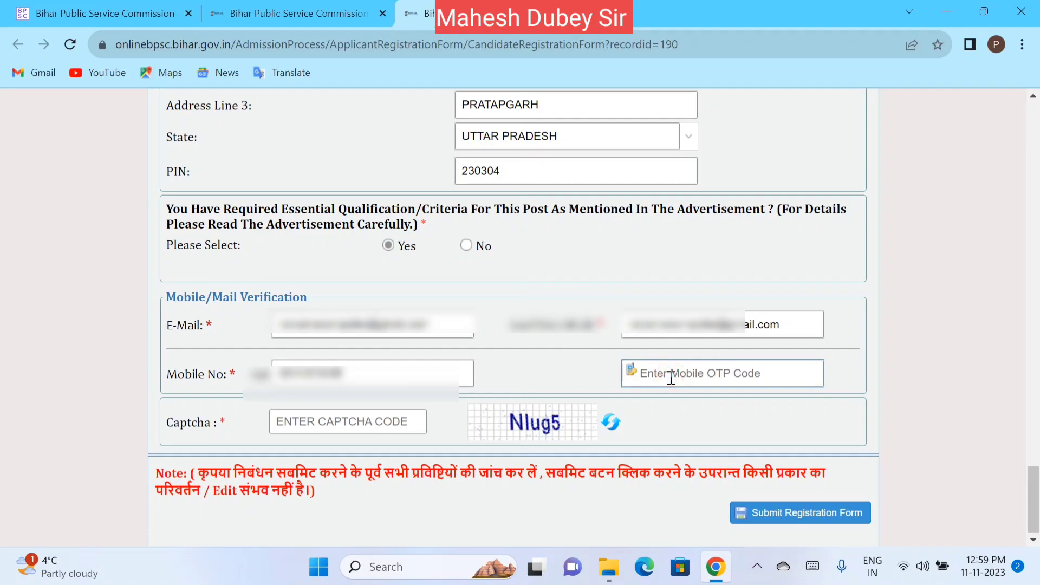
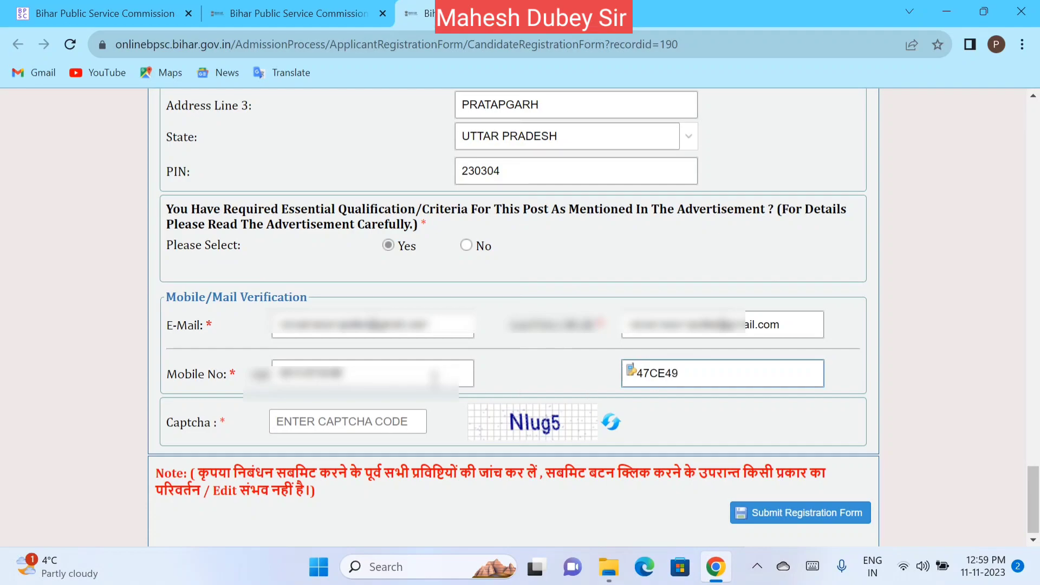
{"action": "left_click", "coordinate": [374, 424]}
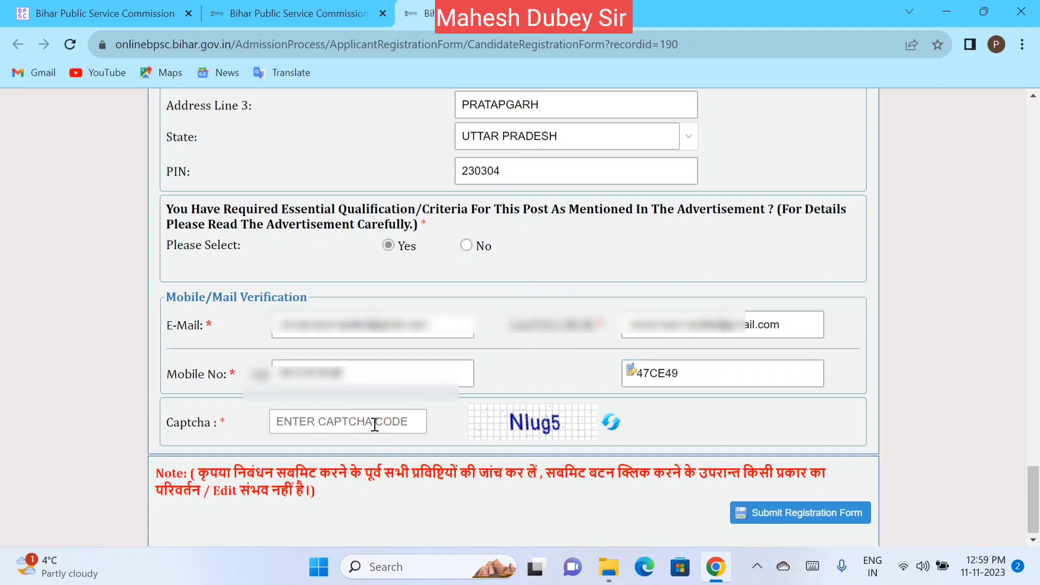
{"action": "type", "text": "N"}
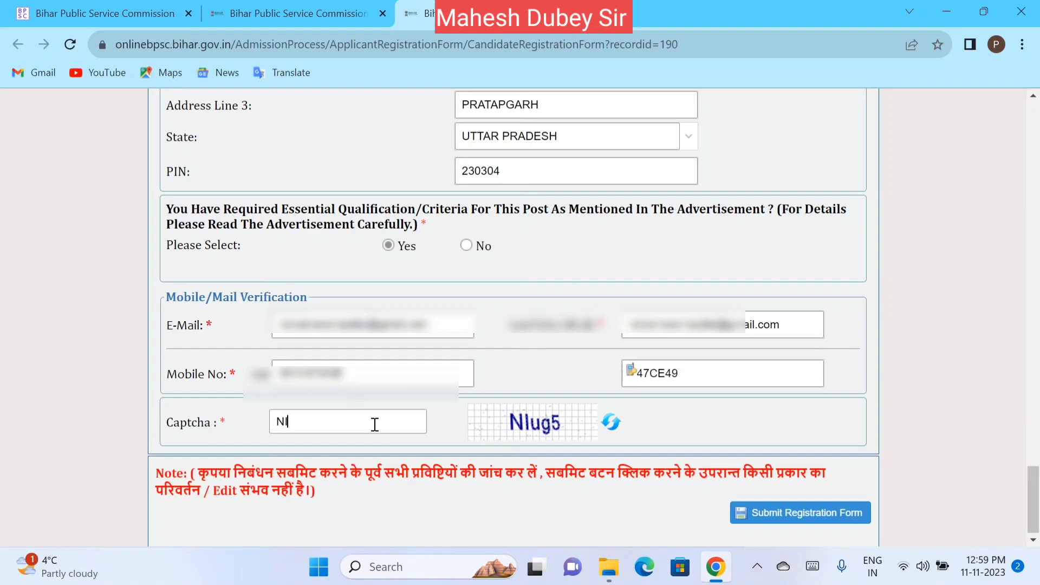
{"action": "type", "text": "lug5"}
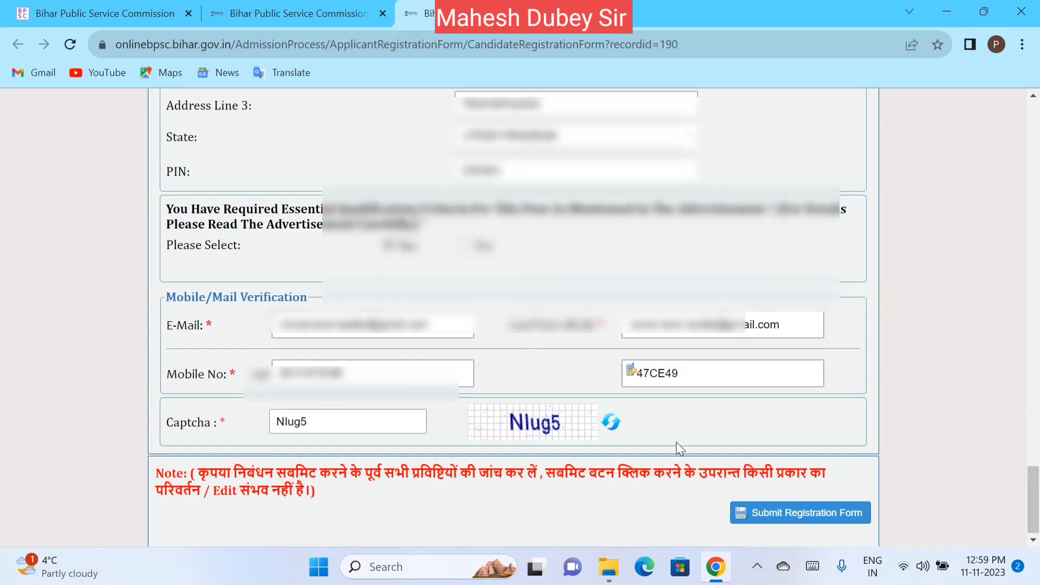
{"action": "left_click", "coordinate": [807, 517]}
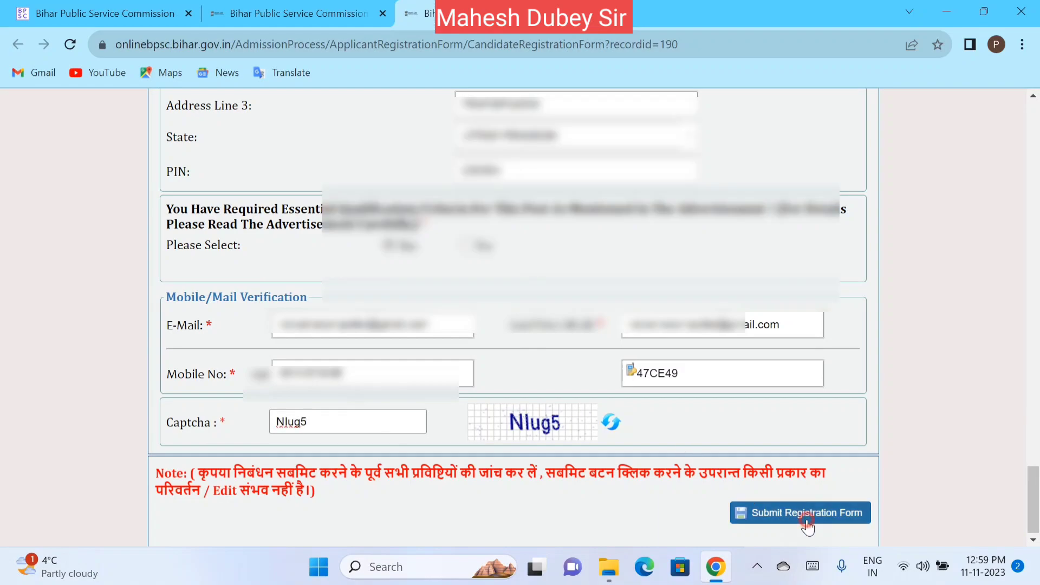
Confirm the registration submission and capture the Registration Submitted letter as a screen snip.
{"action": "left_click", "coordinate": [472, 357]}
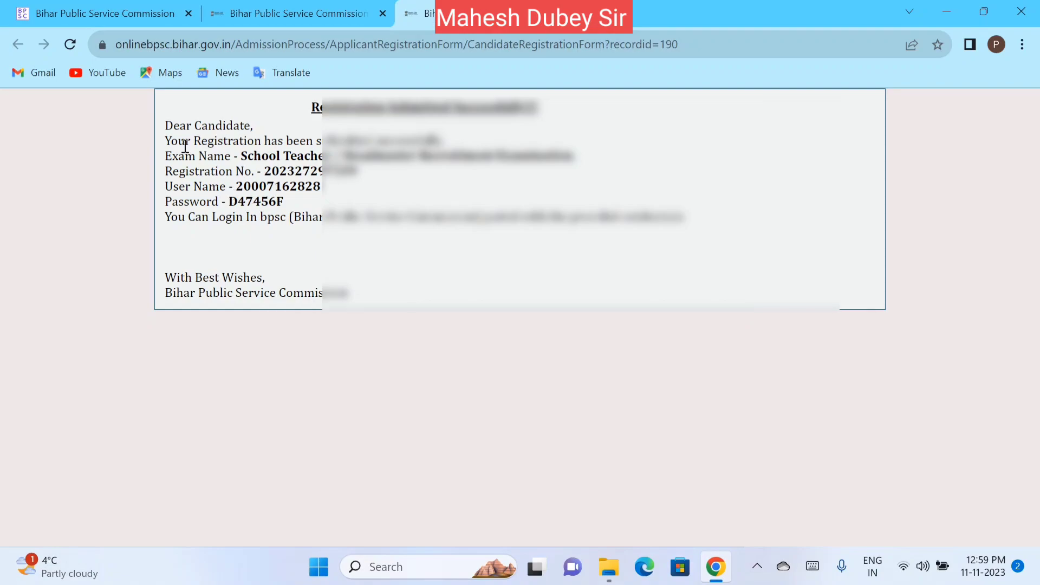
{"action": "key", "text": "super+shift+s"}
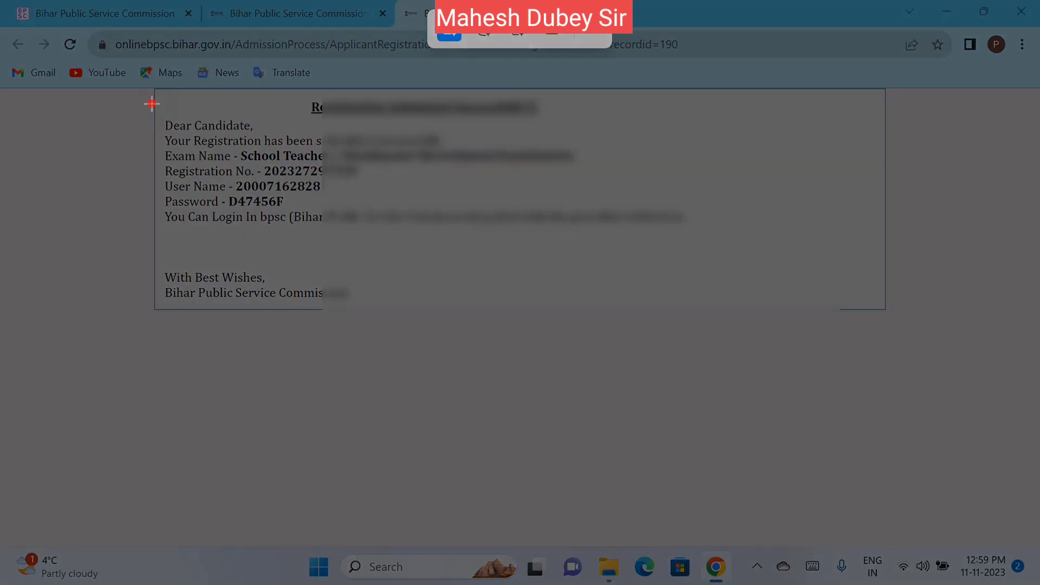
{"action": "left_click_drag", "start_coordinate": [151, 102], "coordinate": [957, 351]}
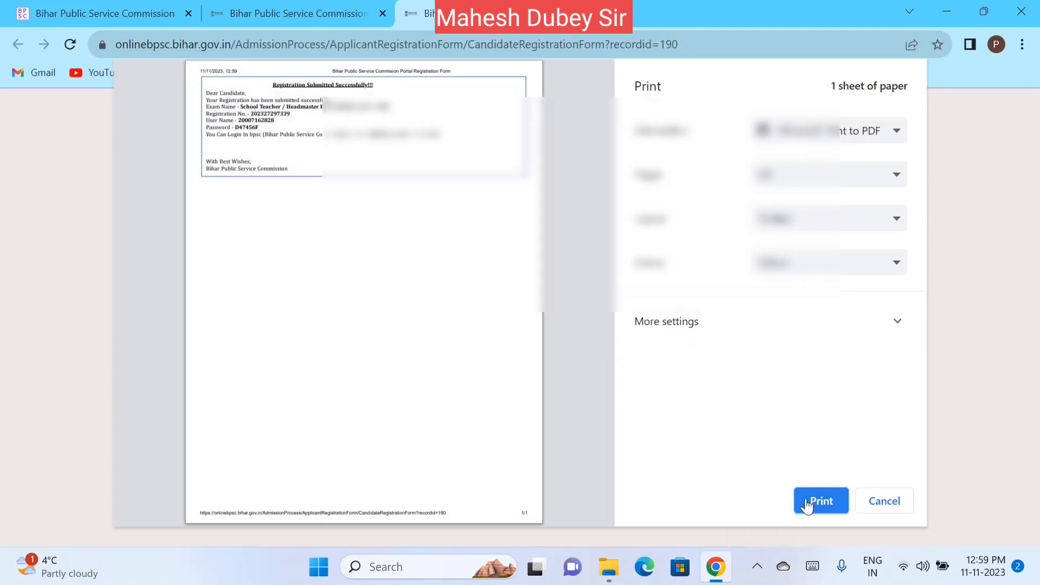
Print the success letter and select the displayed user name for copying.
{"action": "left_click", "coordinate": [805, 498]}
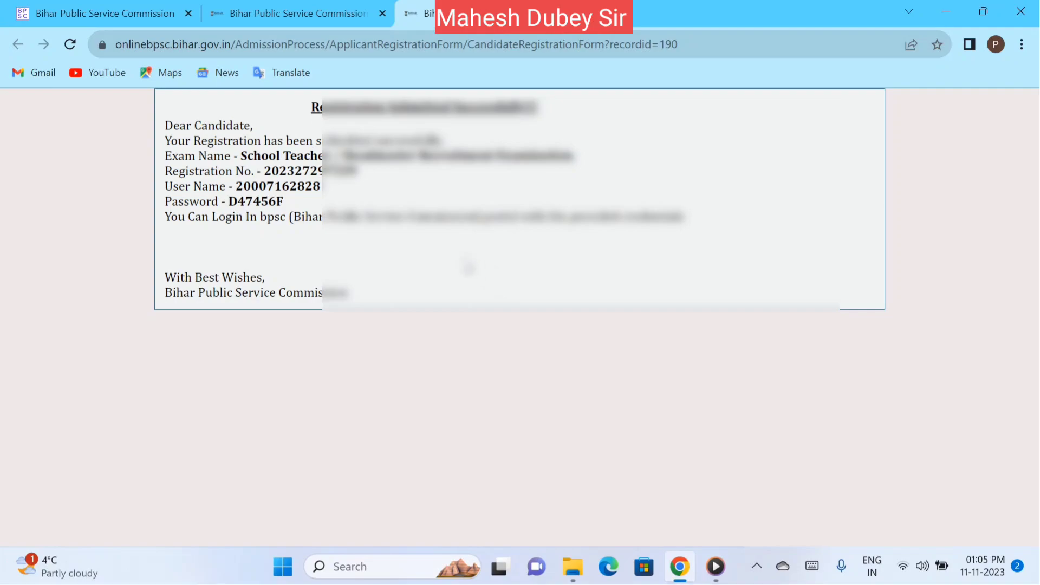
{"action": "left_click", "coordinate": [238, 187]}
{"action": "left_click_drag", "start_coordinate": [238, 187], "coordinate": [320, 190]}
{"action": "key", "text": "ctrl+c"}
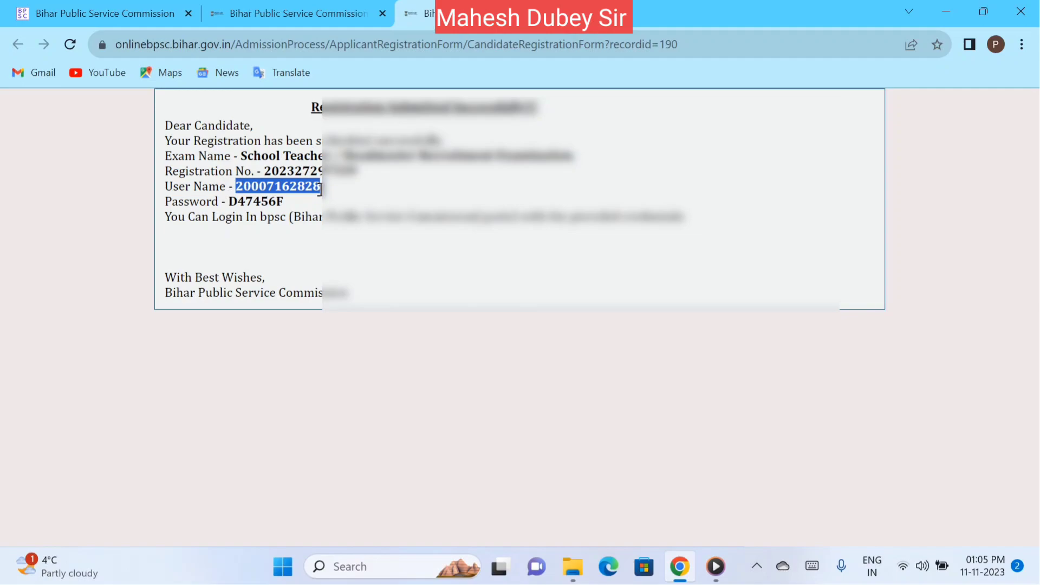
Paste the new registration's username and password into the BPSC login form.
{"action": "left_click", "coordinate": [283, 15]}
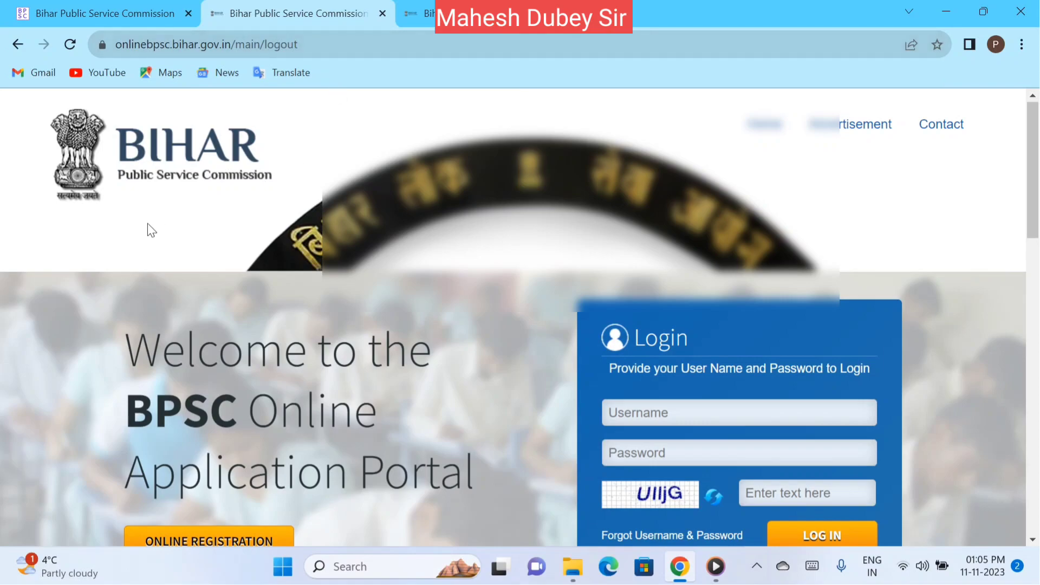
{"action": "left_click", "coordinate": [656, 416]}
{"action": "key", "text": "ctrl+v"}
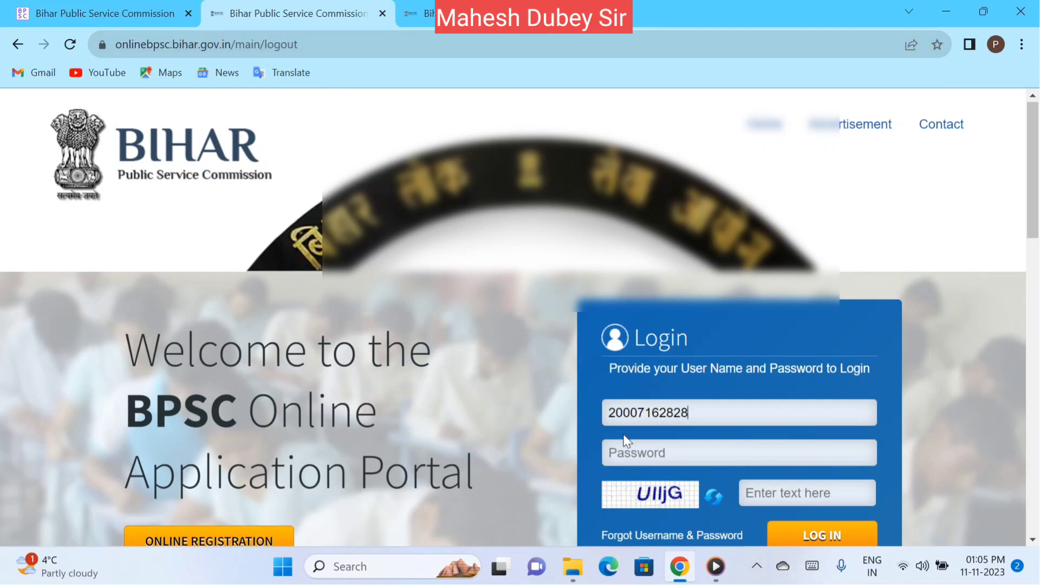
{"action": "left_click", "coordinate": [415, 18]}
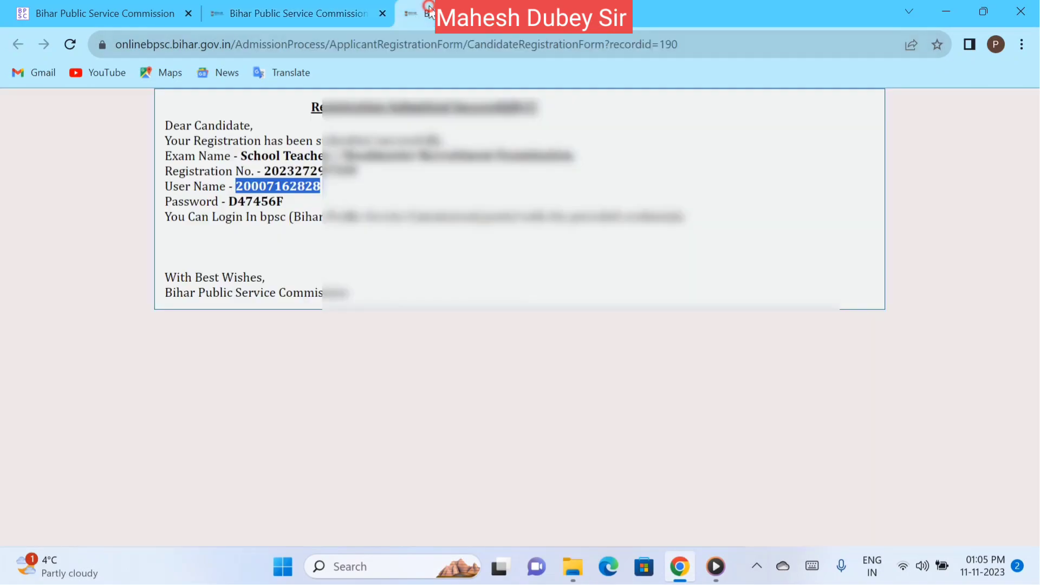
{"action": "left_click_drag", "start_coordinate": [229, 202], "coordinate": [312, 210]}
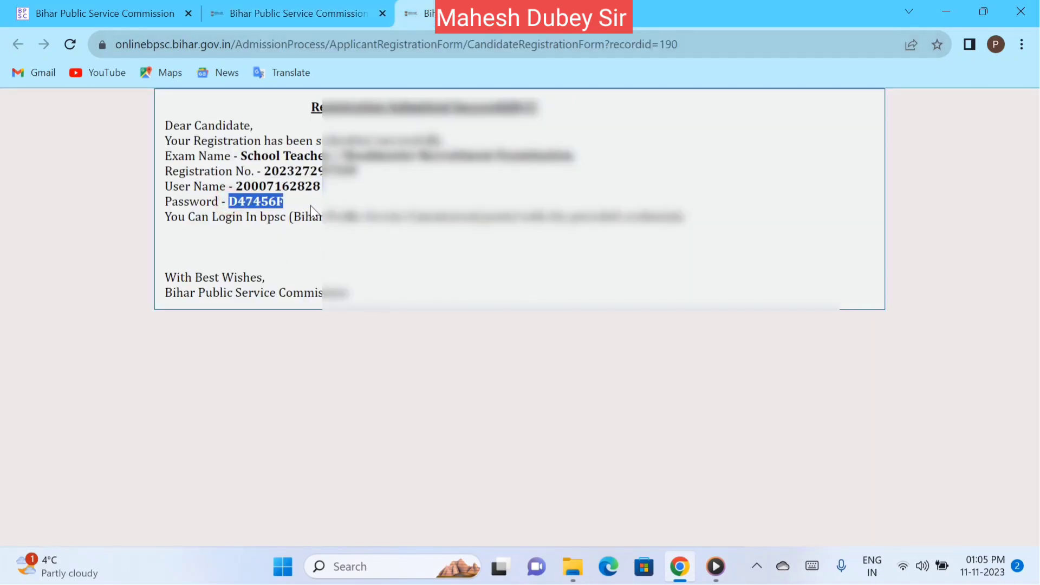
{"action": "left_click", "coordinate": [239, 13]}
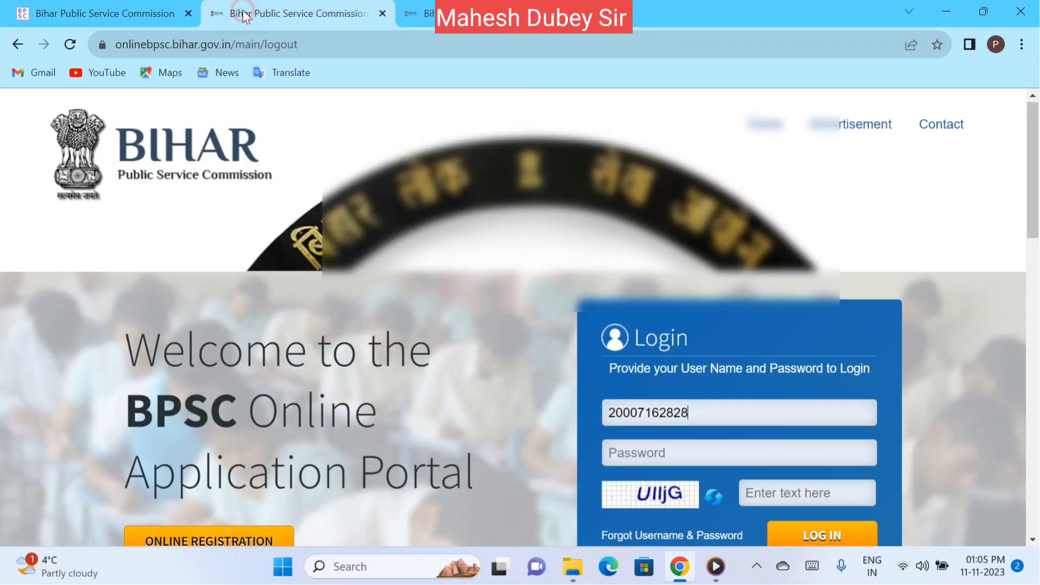
{"action": "left_click", "coordinate": [628, 456]}
{"action": "key", "text": "ctrl+v"}
Enter the captcha and log in, refreshing the captcha and retrying after it is rejected.
{"action": "left_click", "coordinate": [784, 493]}
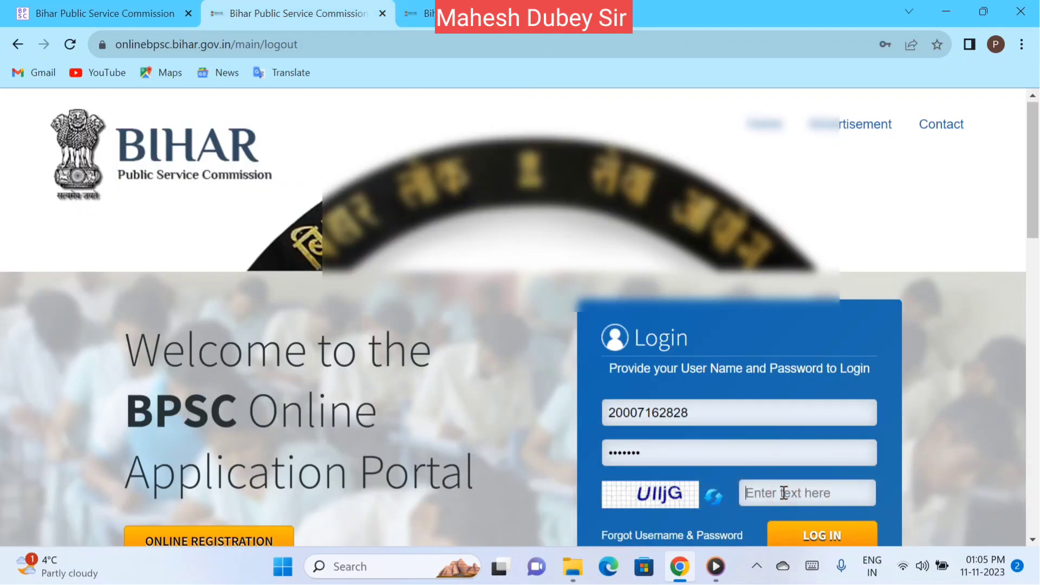
{"action": "type", "text": "UIljG"}
{"action": "left_click", "coordinate": [800, 532]}
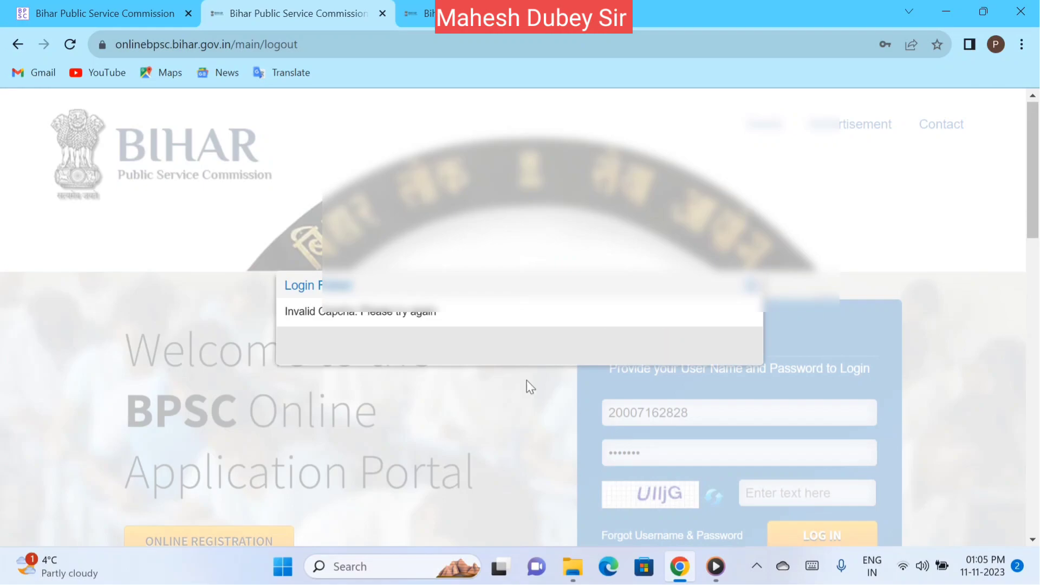
{"action": "left_click", "coordinate": [753, 285]}
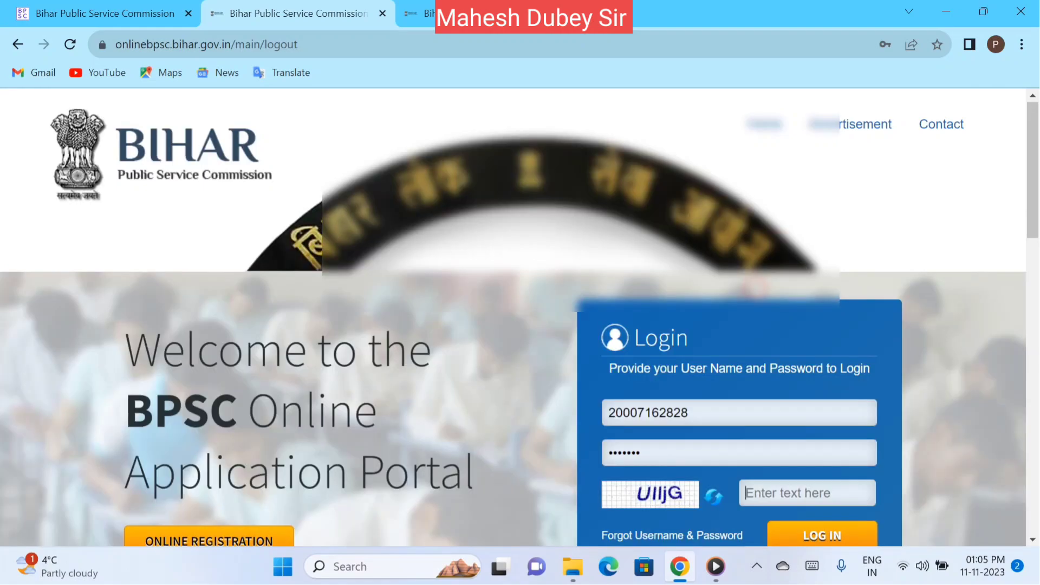
{"action": "left_click", "coordinate": [714, 504]}
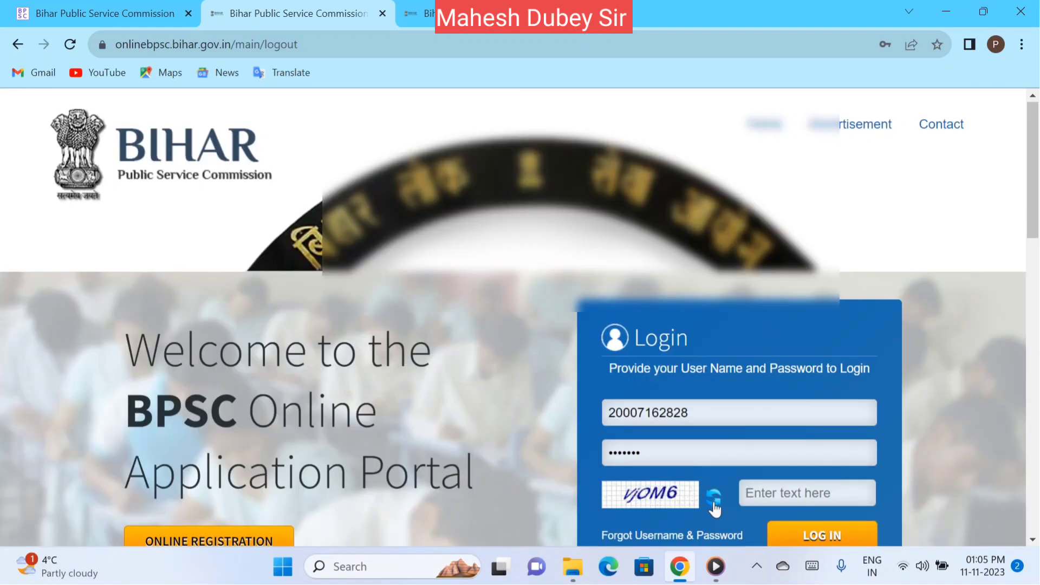
{"action": "left_click", "coordinate": [787, 494]}
{"action": "type", "text": "VjOM"}
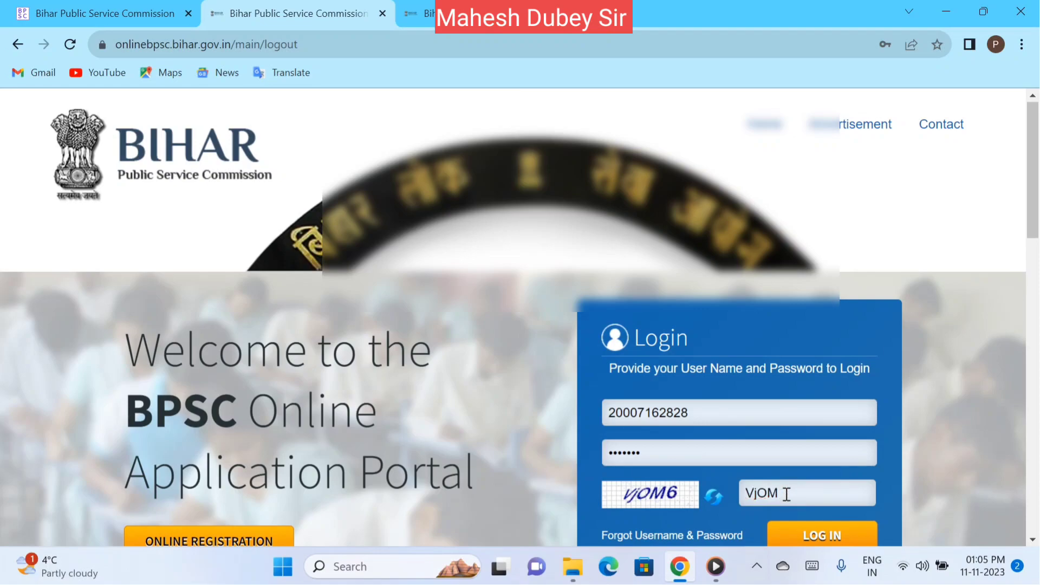
{"action": "type", "text": "6"}
{"action": "left_click", "coordinate": [832, 535]}
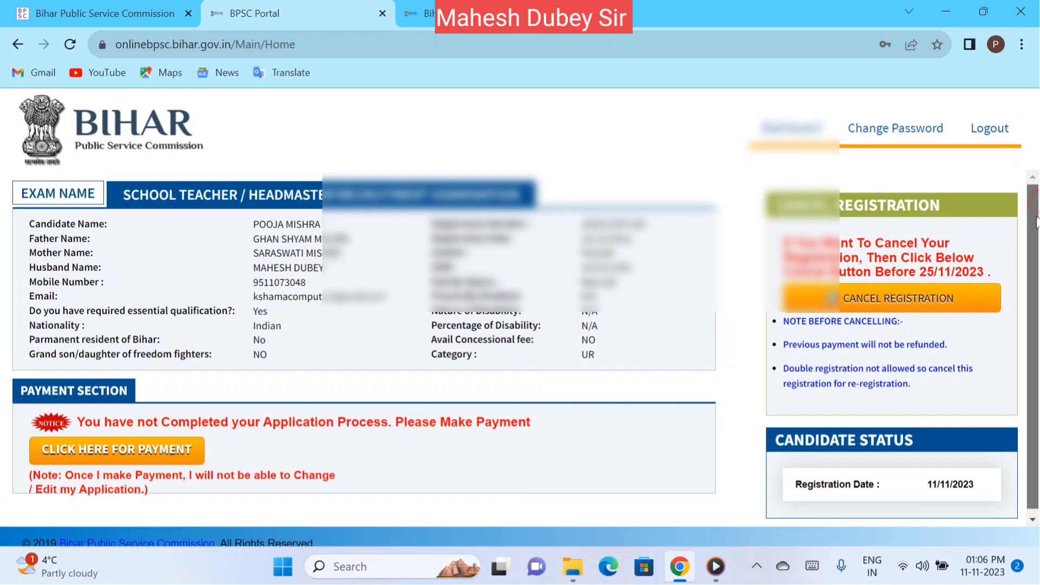
Start the 750.00 examination fee payment and confirm proceeding to the bank page.
{"action": "left_click_drag", "start_coordinate": [1035, 250], "coordinate": [1036, 254]}
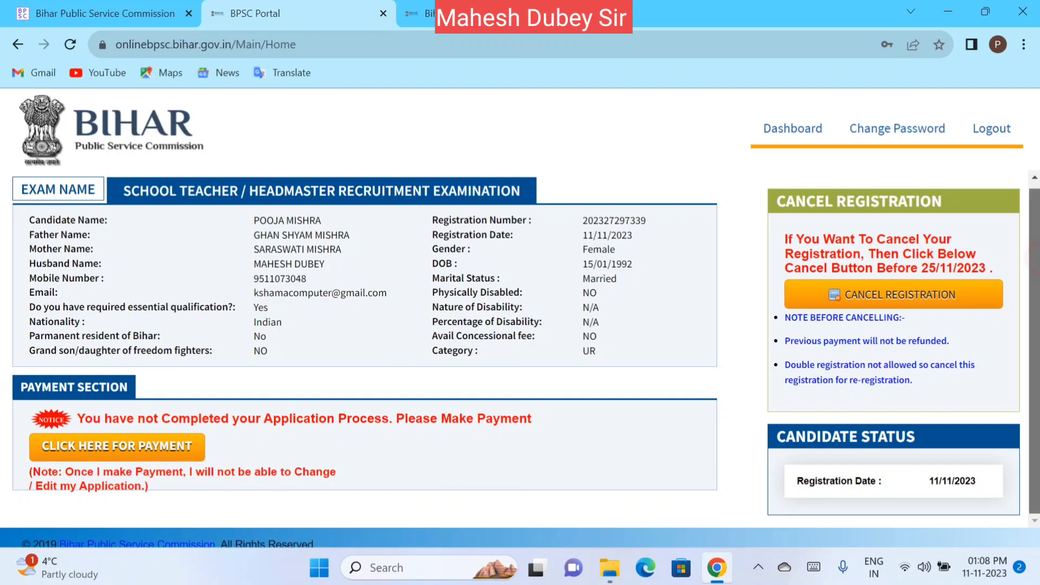
{"action": "left_click", "coordinate": [142, 448]}
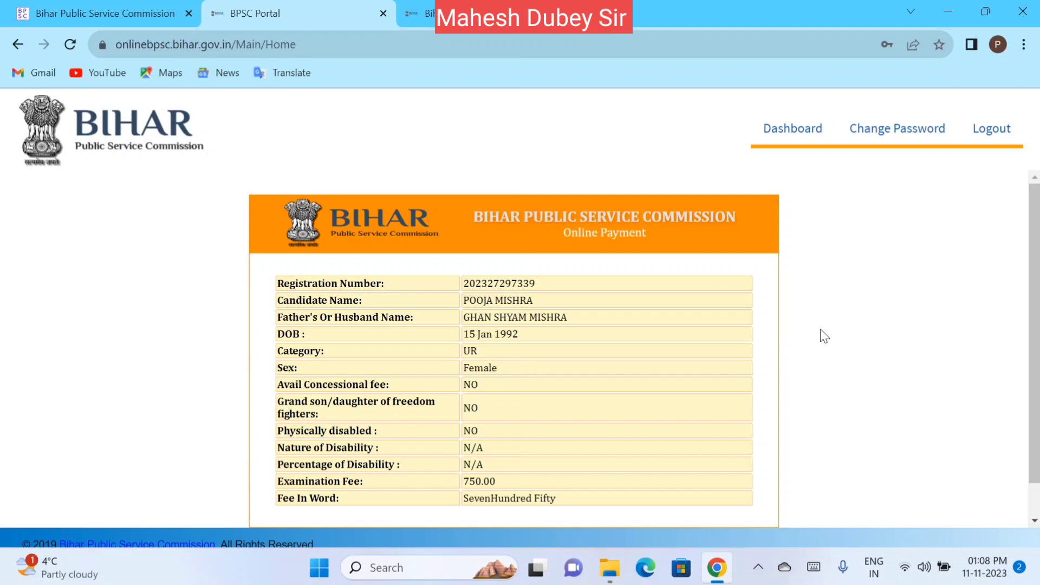
{"action": "scroll", "coordinate": [513, 347], "scroll_direction": "down", "scroll_amount": 2}
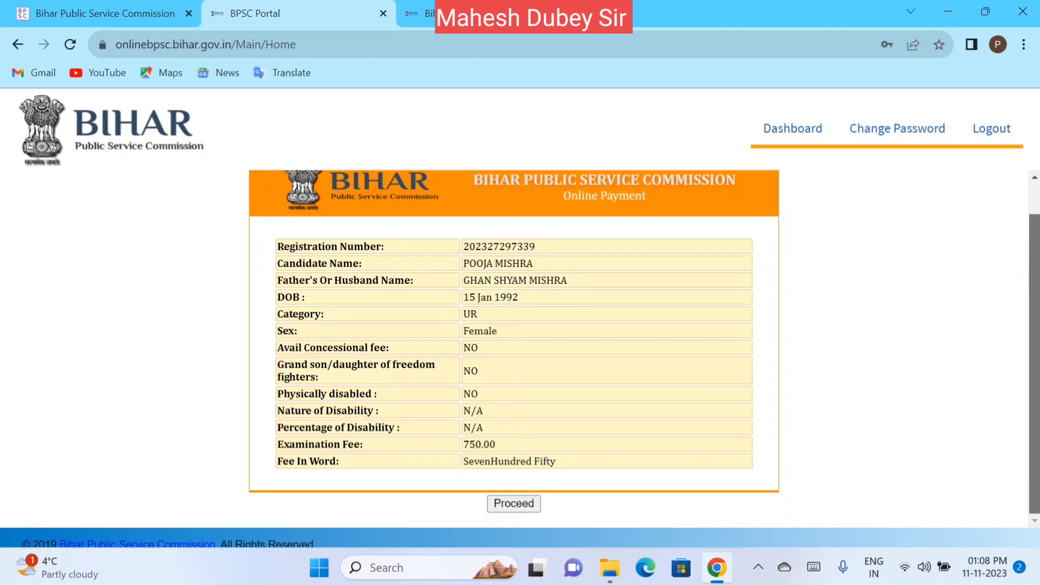
{"action": "left_click", "coordinate": [518, 511]}
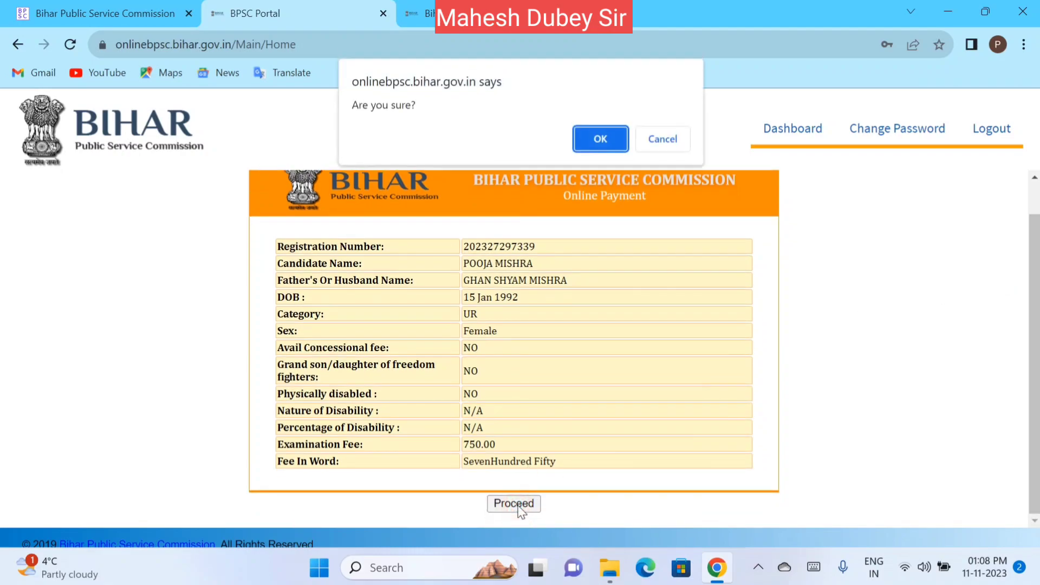
{"action": "left_click", "coordinate": [598, 141]}
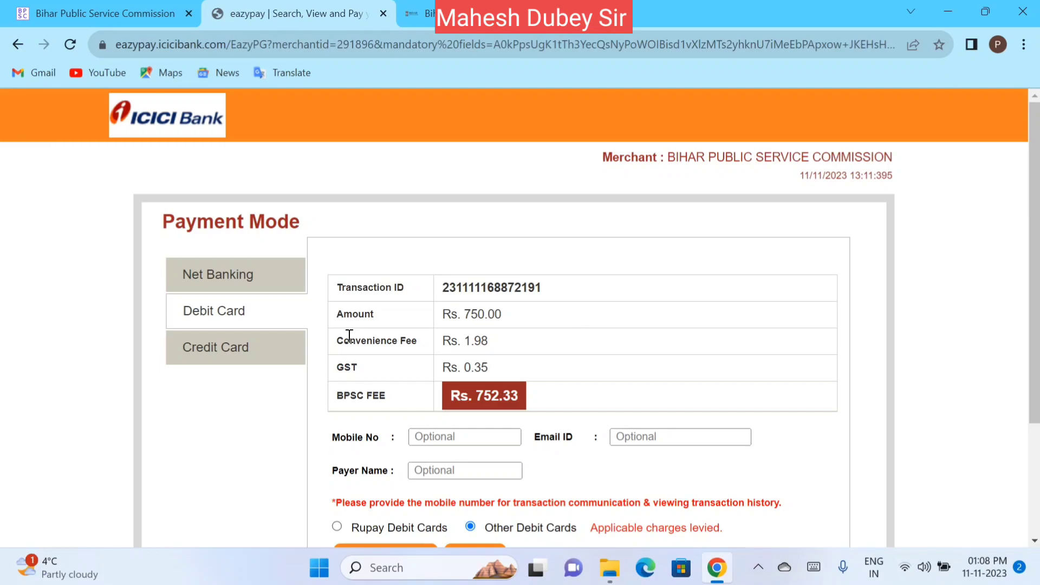
Continue the Rs. 752.33 payment via Debit Card, Other Debit Cards, skipping optional fields.
{"action": "scroll", "coordinate": [520, 318], "scroll_direction": "down", "scroll_amount": 2}
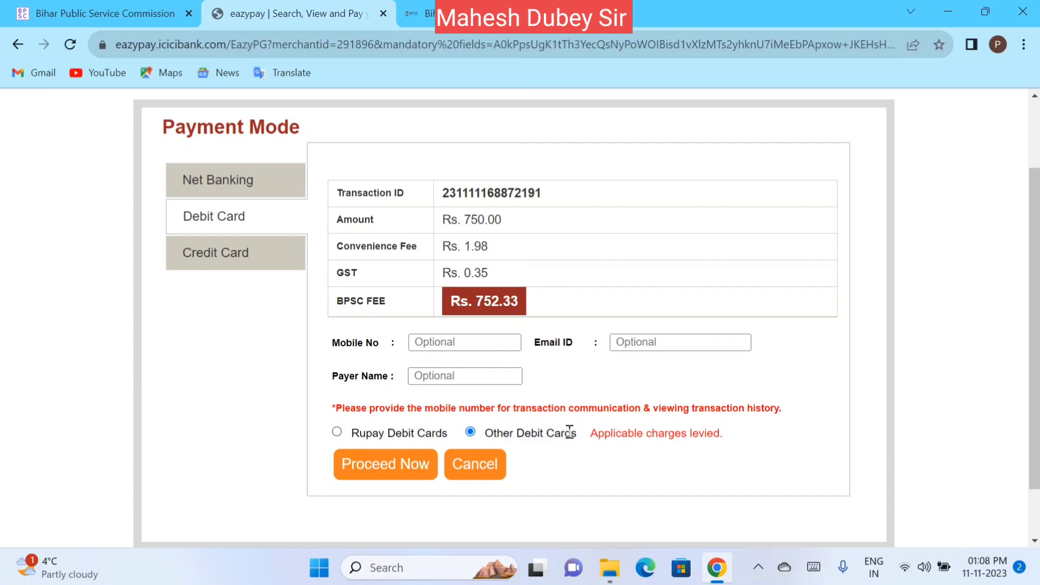
{"action": "left_click", "coordinate": [434, 343]}
{"action": "left_click", "coordinate": [401, 466]}
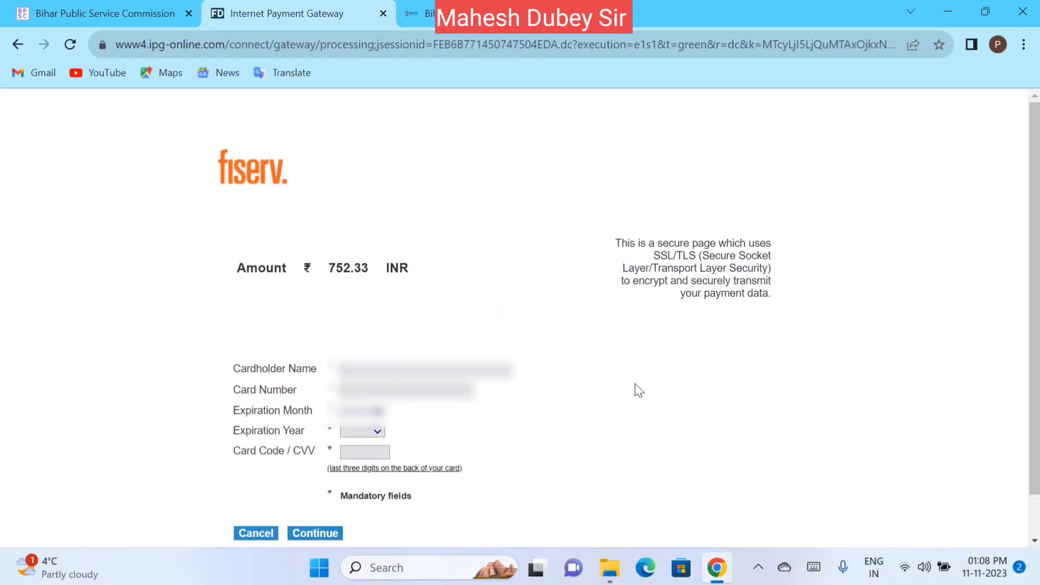
Enter the cardholder's name and the card number on the Fiserv payment page.
{"action": "scroll", "coordinate": [1035, 247], "scroll_direction": "down", "scroll_amount": 1}
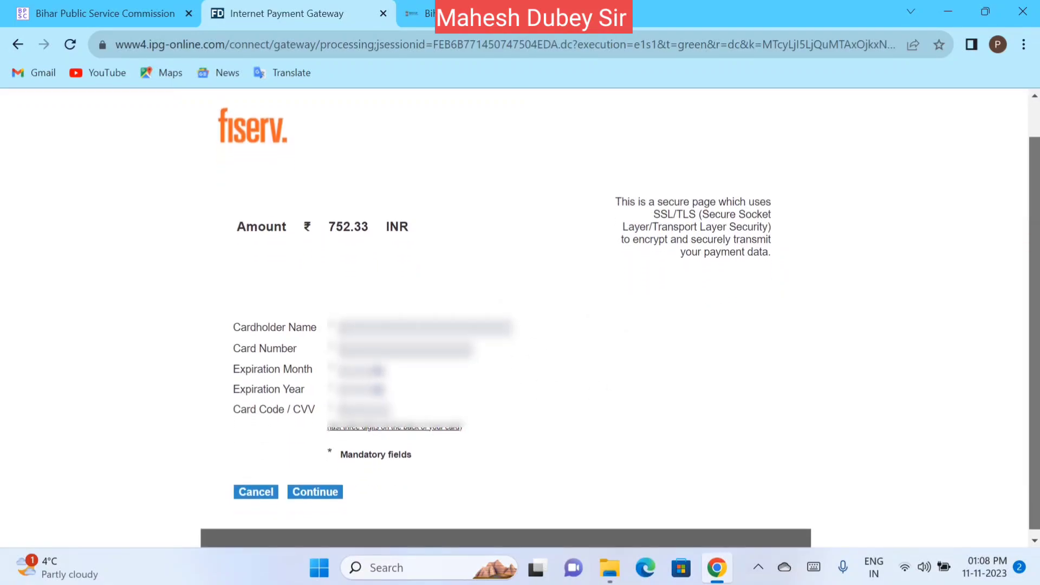
{"action": "left_click", "coordinate": [438, 320]}
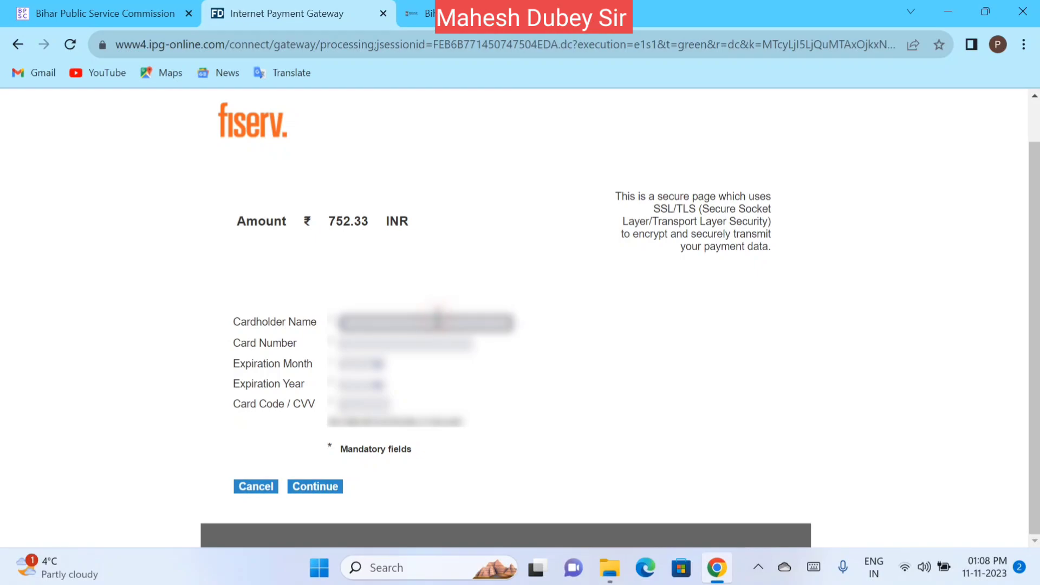
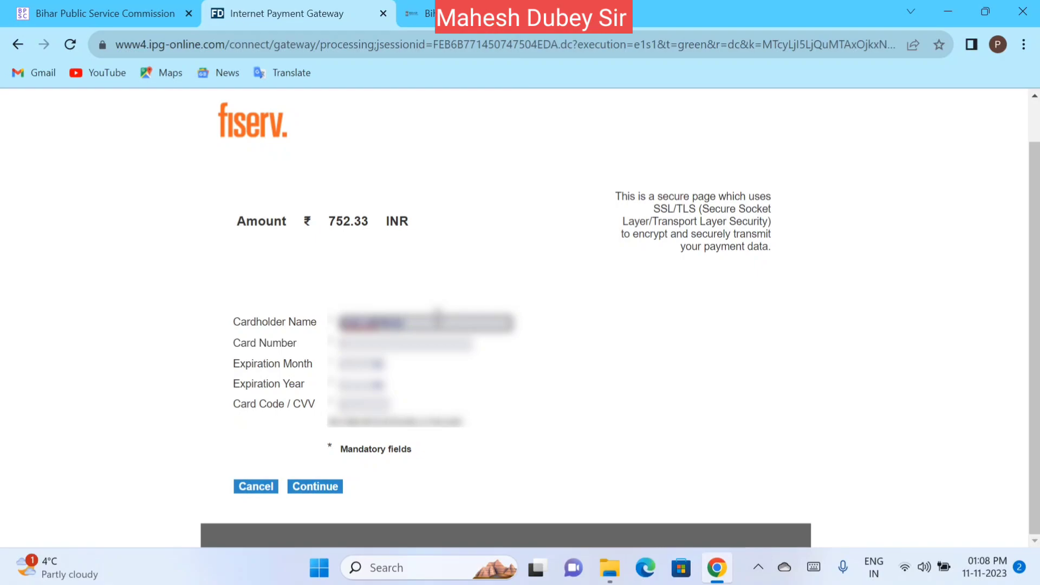
{"action": "key", "text": "Tab"}
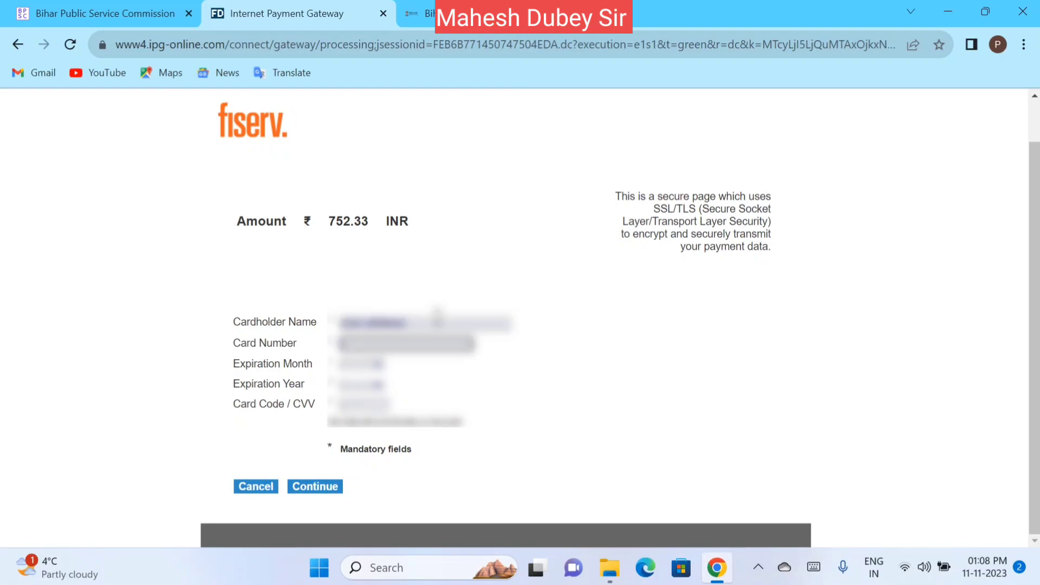
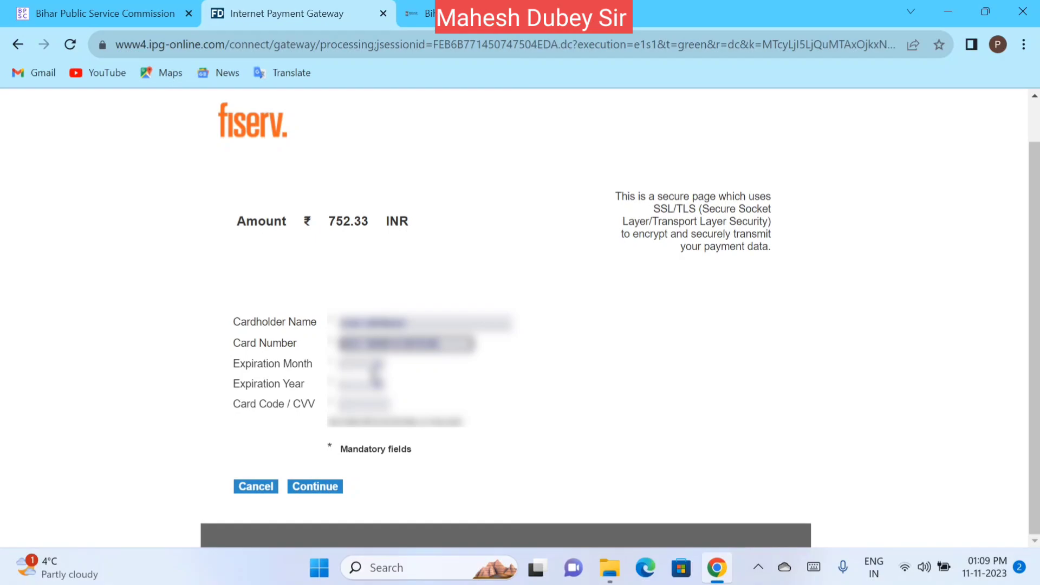
Choose the card's expiry month and 2024 as expiry year, then fill the CVV.
{"action": "left_click", "coordinate": [374, 364]}
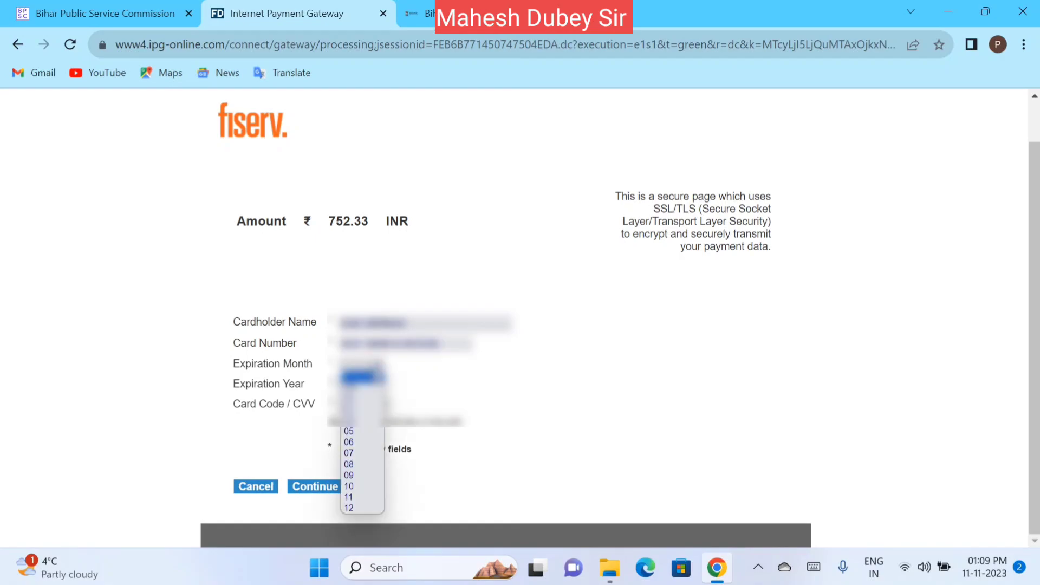
{"action": "left_click", "coordinate": [366, 510]}
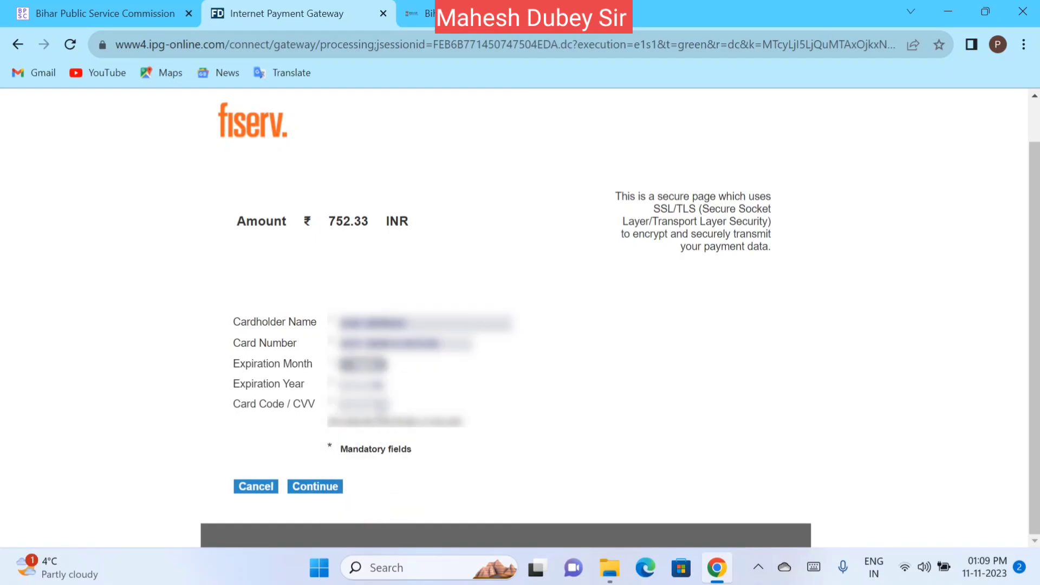
{"action": "left_click", "coordinate": [379, 384]}
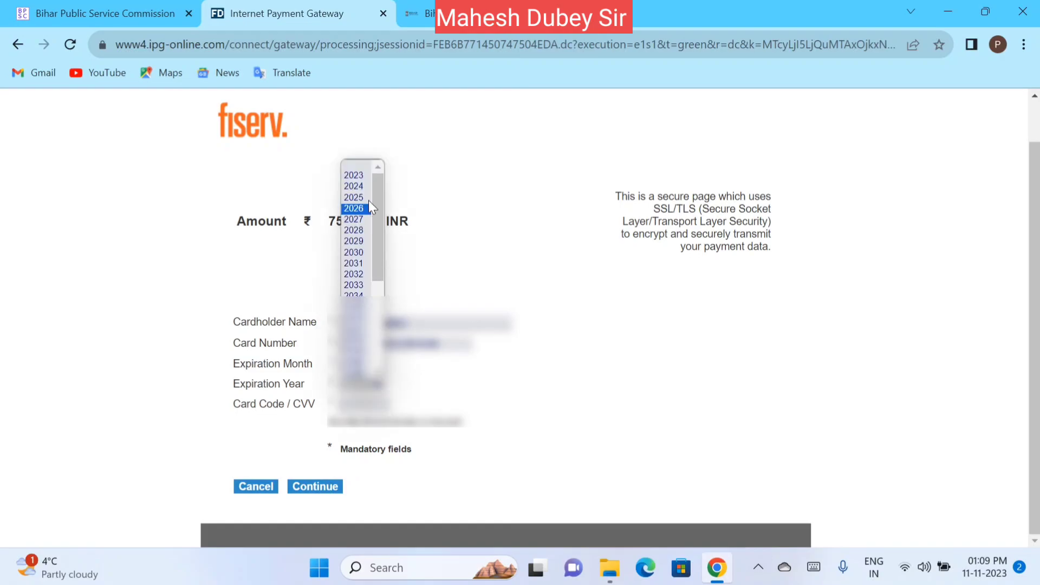
{"action": "left_click", "coordinate": [361, 187]}
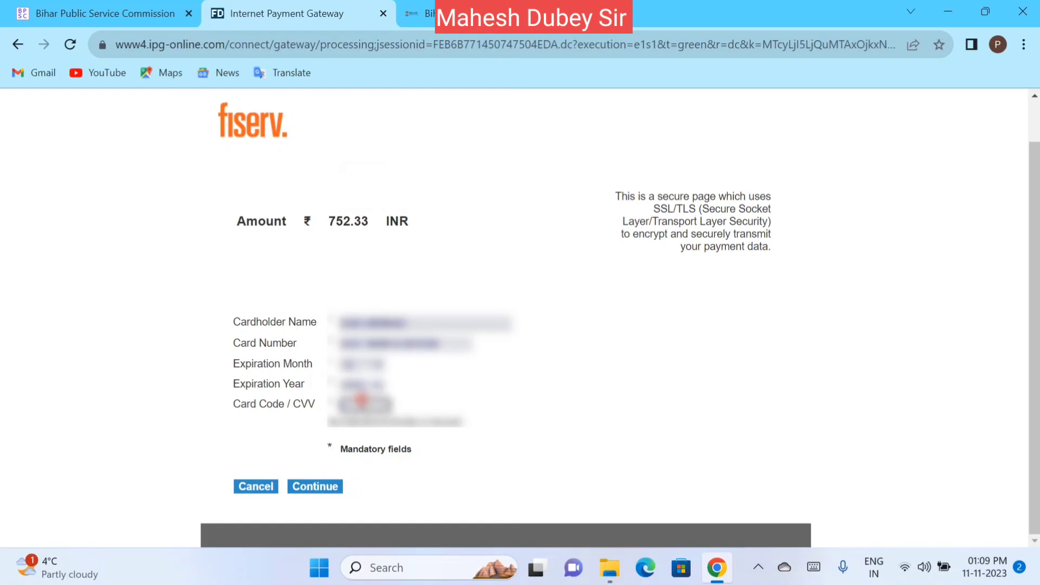
{"action": "left_click", "coordinate": [363, 404]}
Submit the card details for payment and decline saving the card in the browser.
{"action": "left_click", "coordinate": [319, 490]}
{"action": "left_click", "coordinate": [316, 487]}
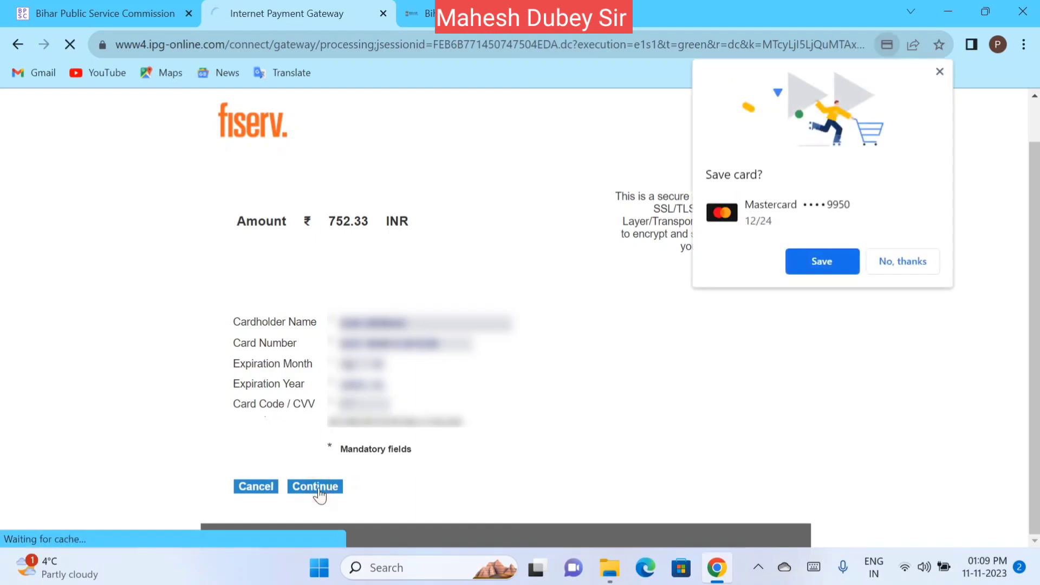
{"action": "left_click", "coordinate": [900, 265]}
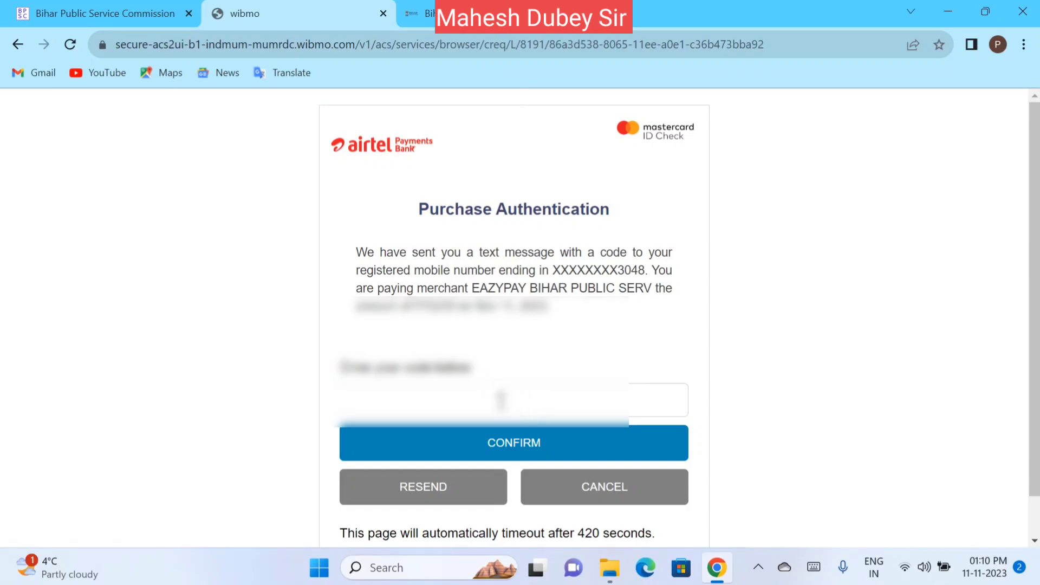
Enter the texted one-time code and confirm to authorise the card payment.
{"action": "left_click", "coordinate": [500, 400]}
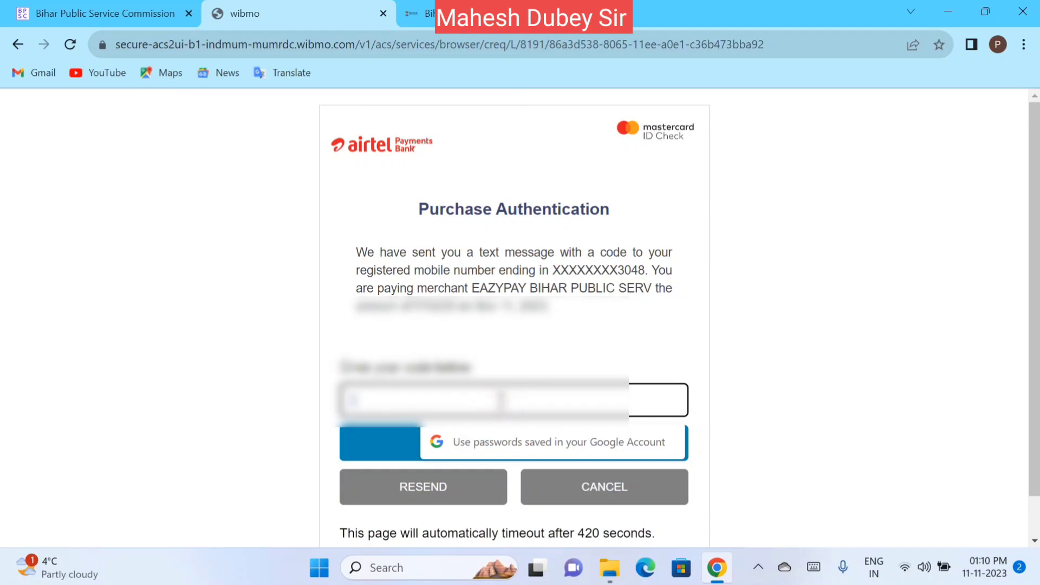
{"action": "type", "text": "•••"}
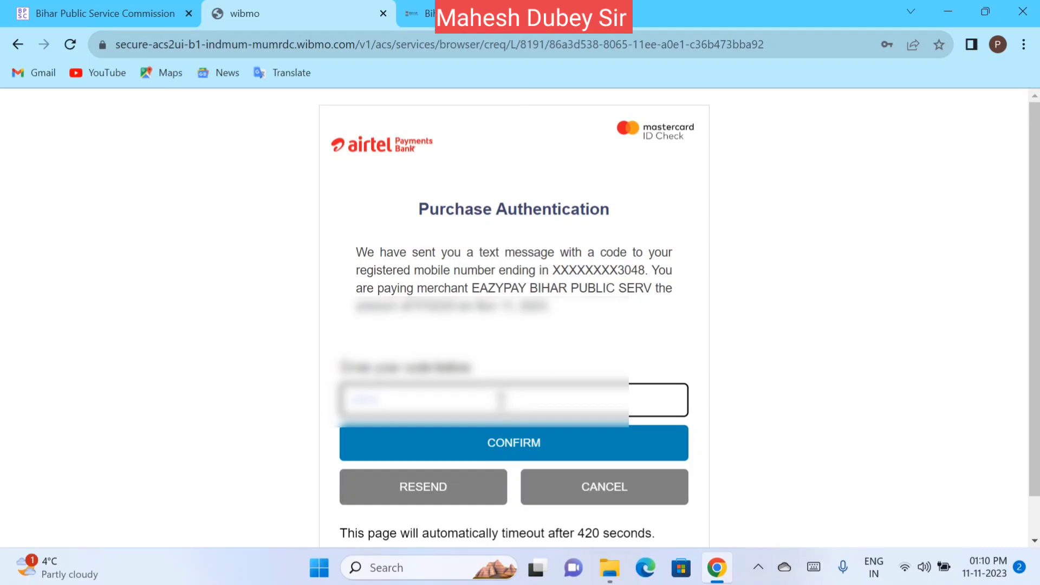
{"action": "type", "text": "•"}
{"action": "left_click", "coordinate": [514, 443]}
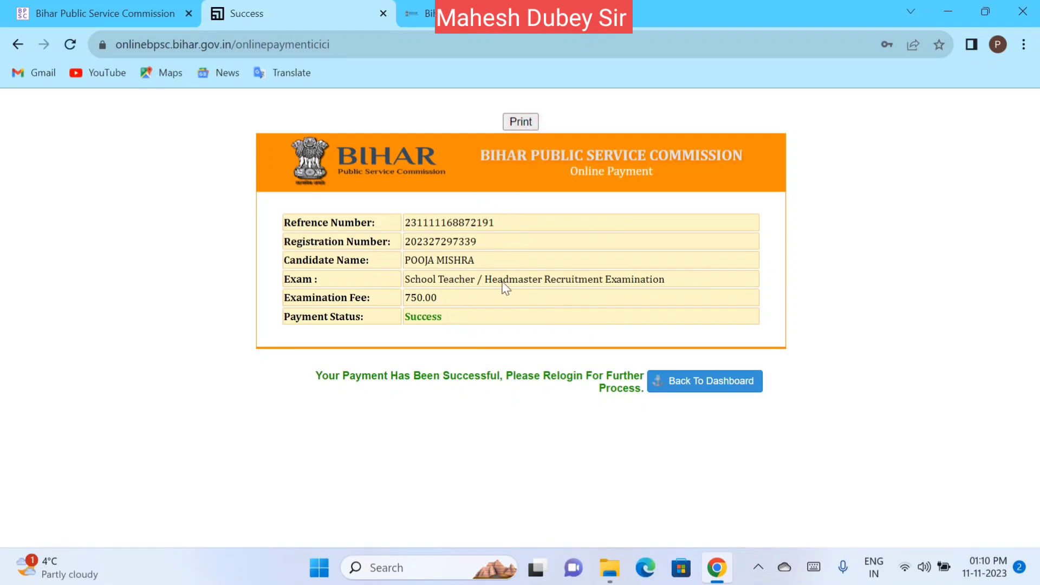
Save the payment success receipt with Microsoft Print to PDF as 'payment', then return to the dashboard.
{"action": "key", "text": "ctrl+p"}
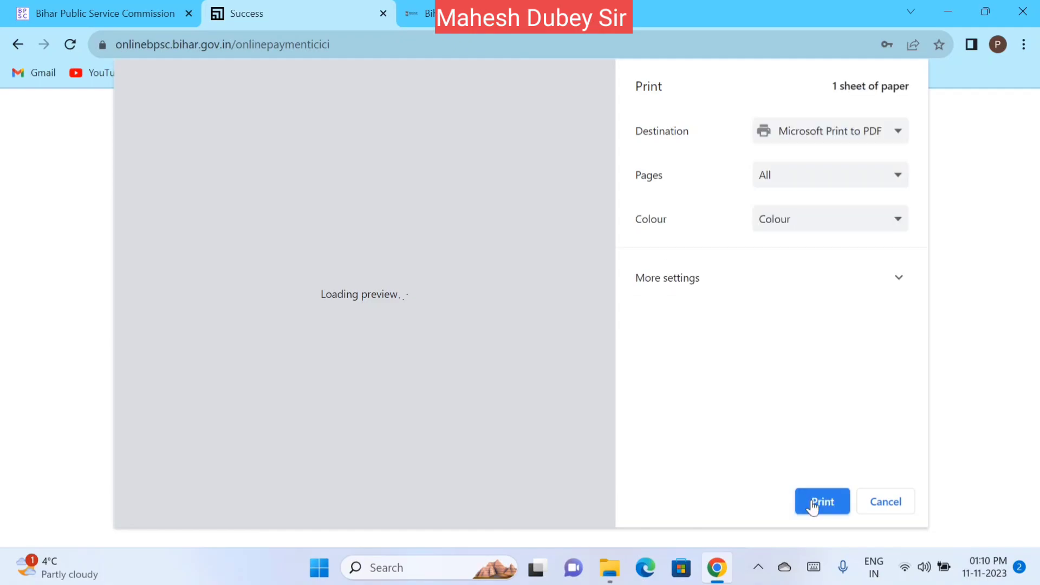
{"action": "left_click", "coordinate": [813, 501]}
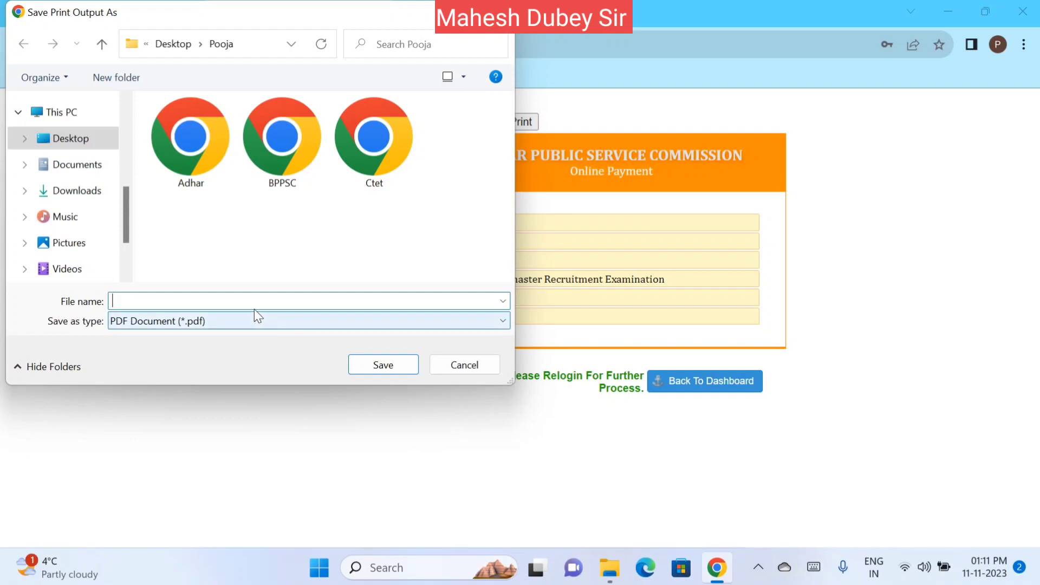
{"action": "type", "text": "yment"}
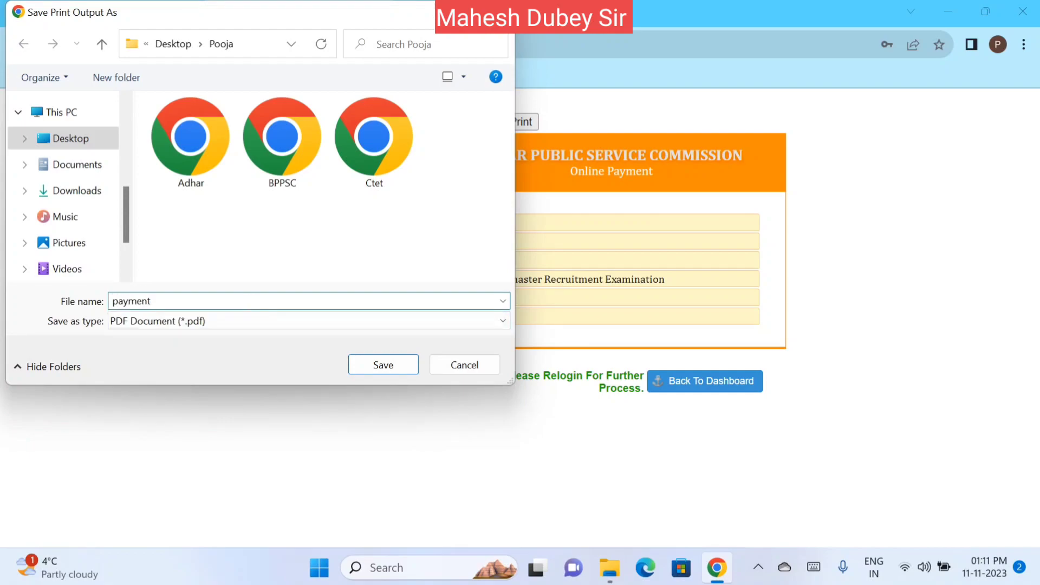
{"action": "key", "text": "Return"}
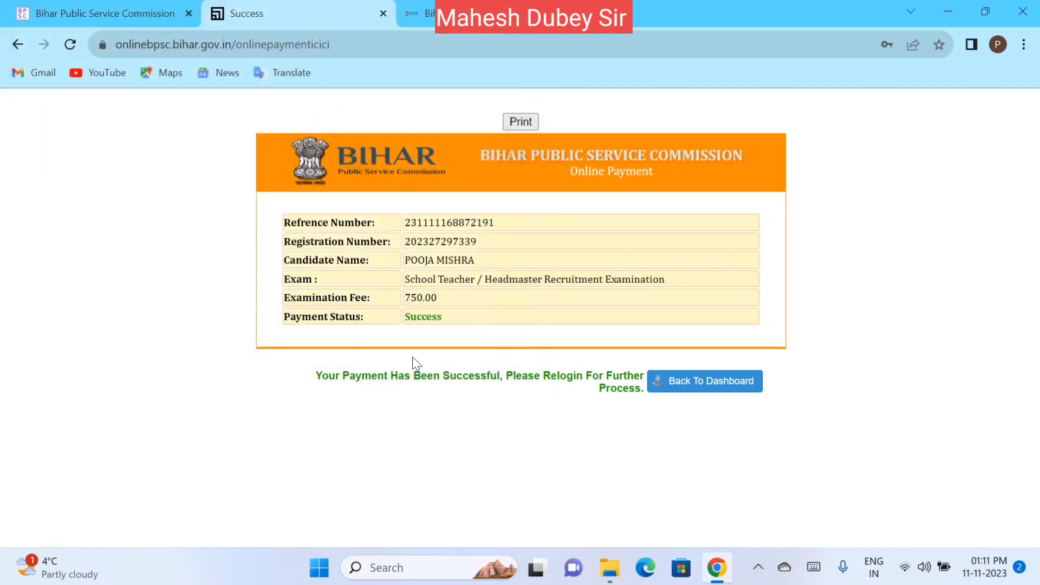
{"action": "left_click", "coordinate": [689, 382]}
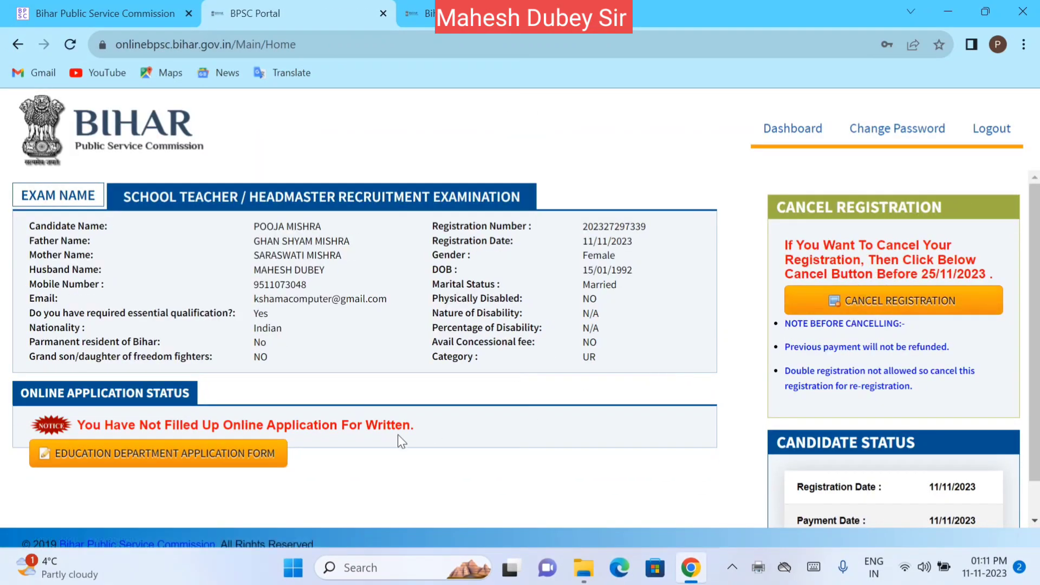
Open the Education Department Application Form and dismiss the camera permission and webcam error prompts.
{"action": "scroll", "coordinate": [602, 403], "scroll_direction": "down", "scroll_amount": 2}
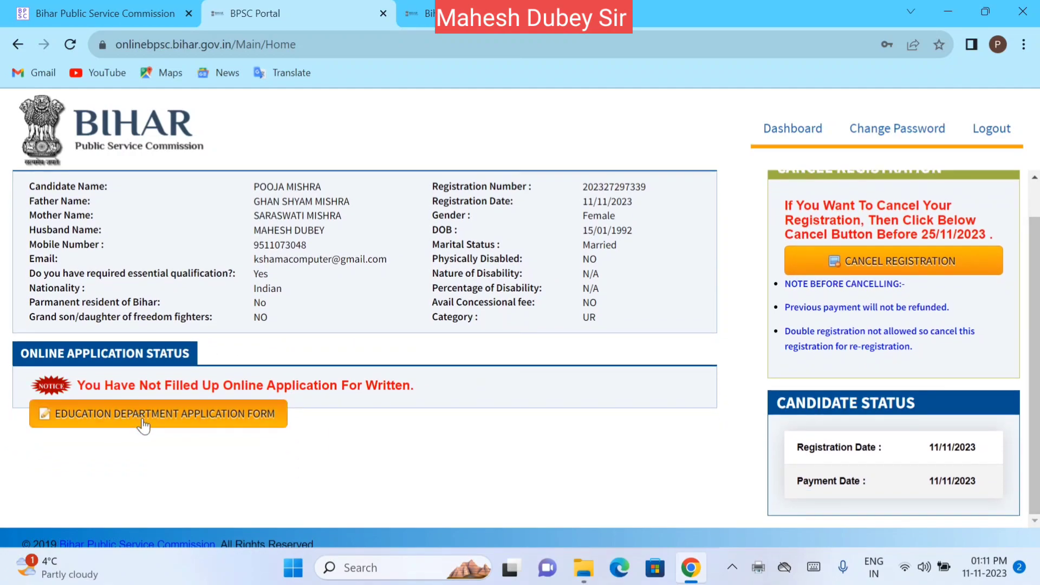
{"action": "left_click", "coordinate": [202, 415]}
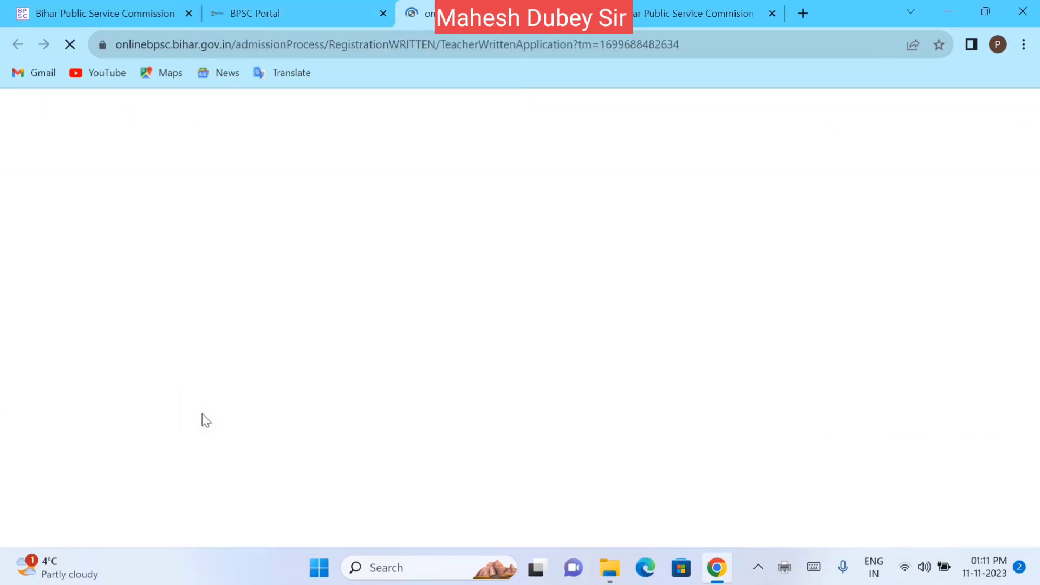
{"action": "left_click", "coordinate": [255, 13]}
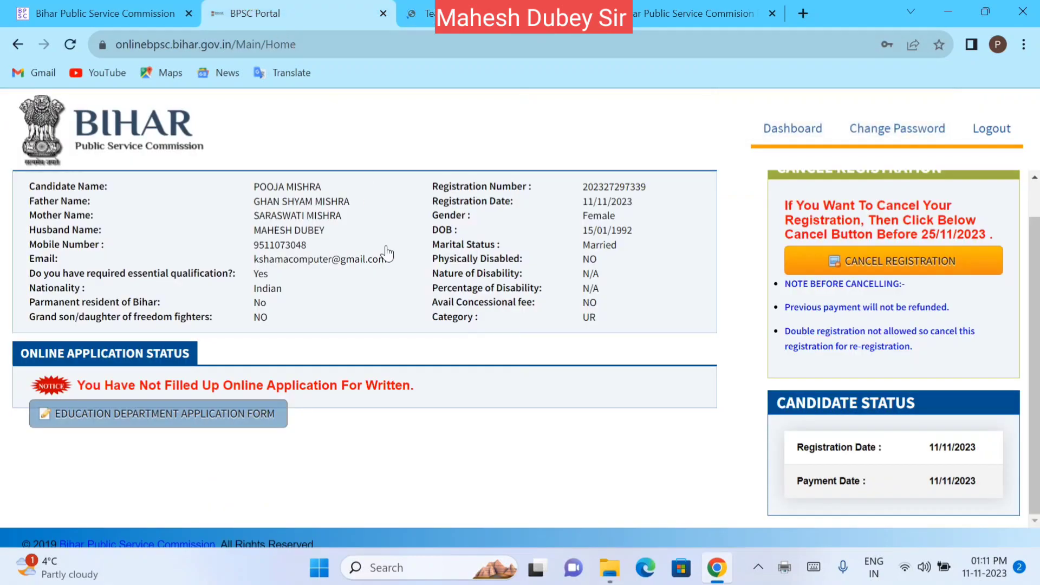
{"action": "left_click", "coordinate": [114, 423]}
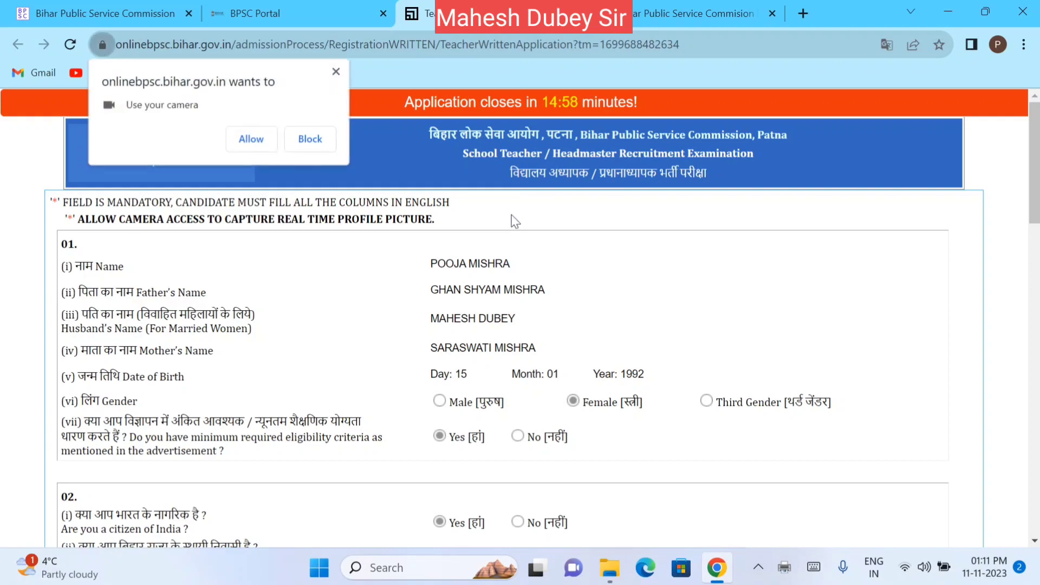
{"action": "left_click", "coordinate": [258, 139]}
{"action": "left_click", "coordinate": [337, 72]}
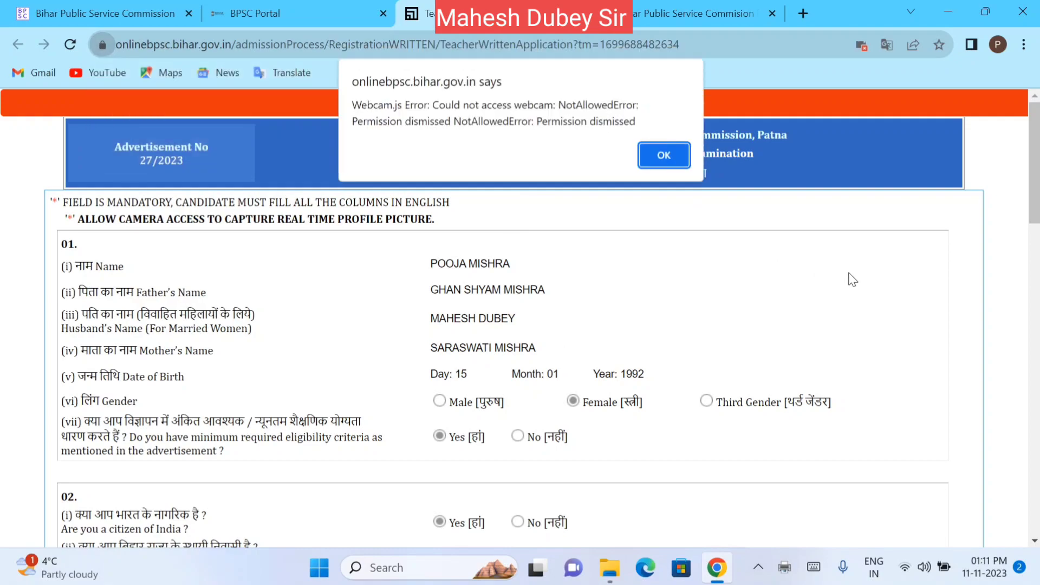
{"action": "left_click", "coordinate": [664, 156]}
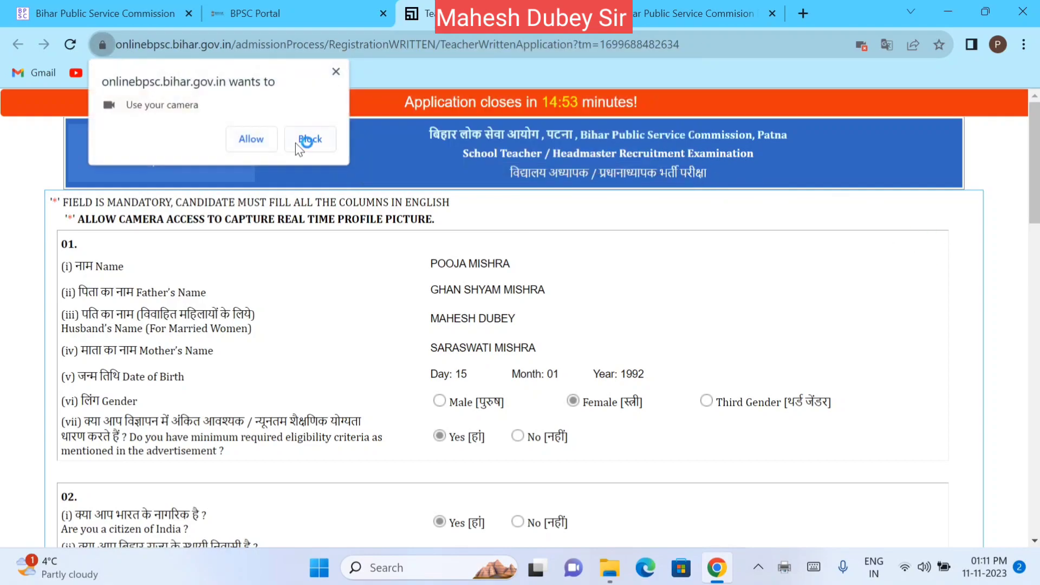
Scroll through the already-filled sections and advance to section 08 qualifications.
{"action": "scroll", "coordinate": [977, 143], "scroll_direction": "down", "scroll_amount": 3}
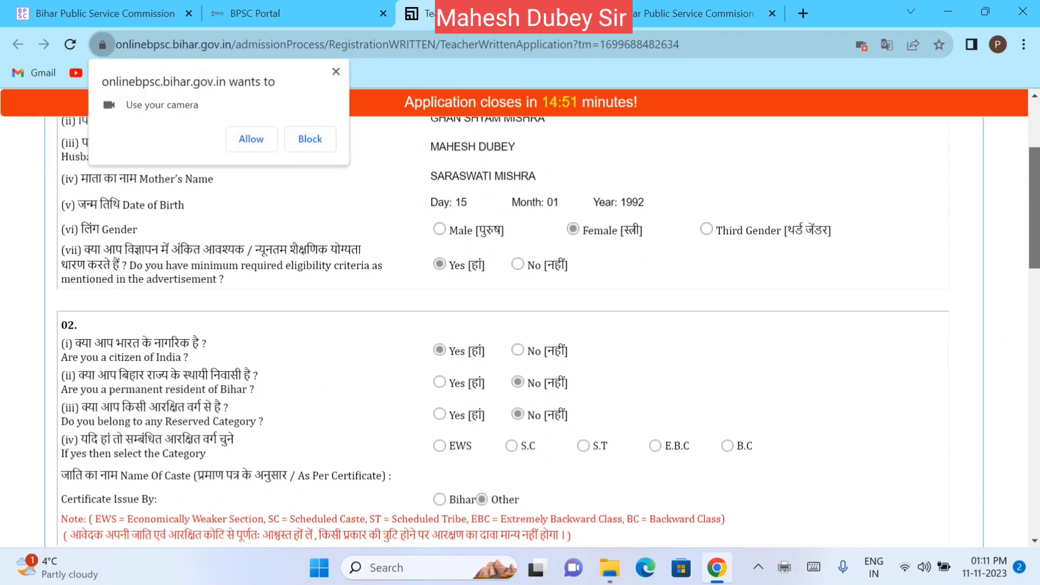
{"action": "left_click_drag", "start_coordinate": [1026, 256], "coordinate": [1024, 503]}
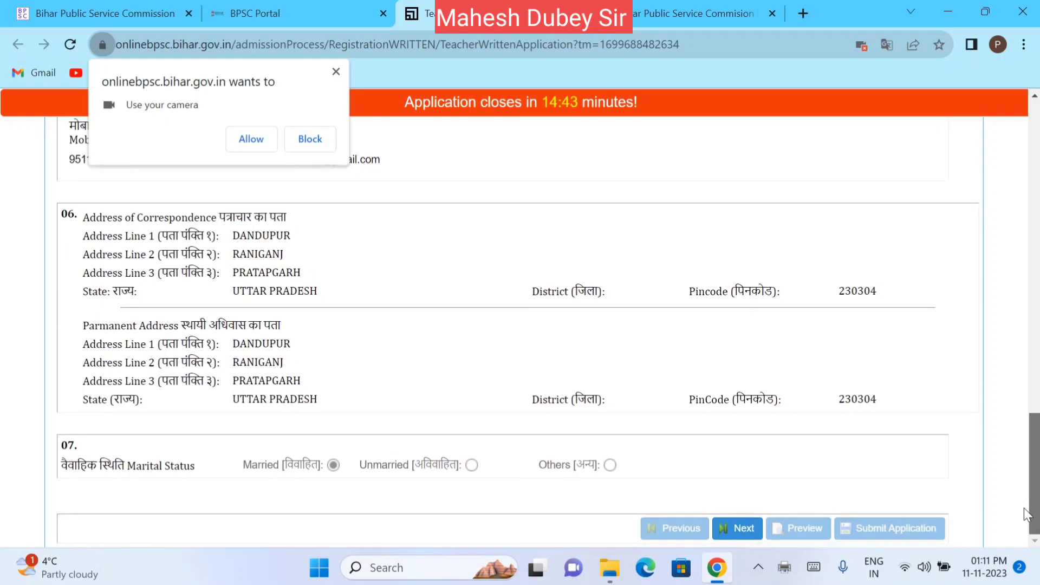
{"action": "scroll", "coordinate": [986, 374], "scroll_direction": "up", "scroll_amount": 20}
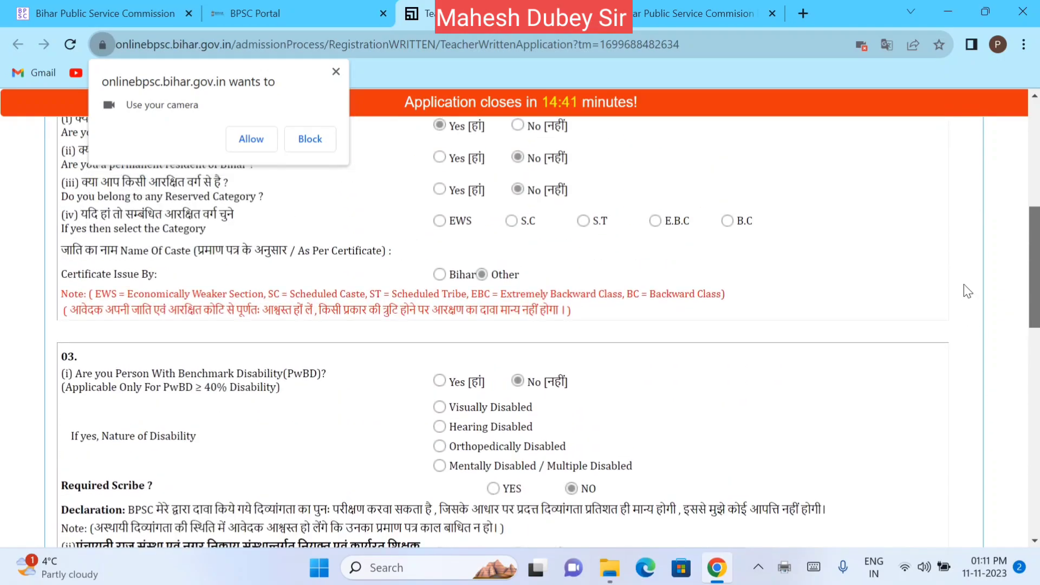
{"action": "scroll", "coordinate": [962, 192], "scroll_direction": "up", "scroll_amount": 2}
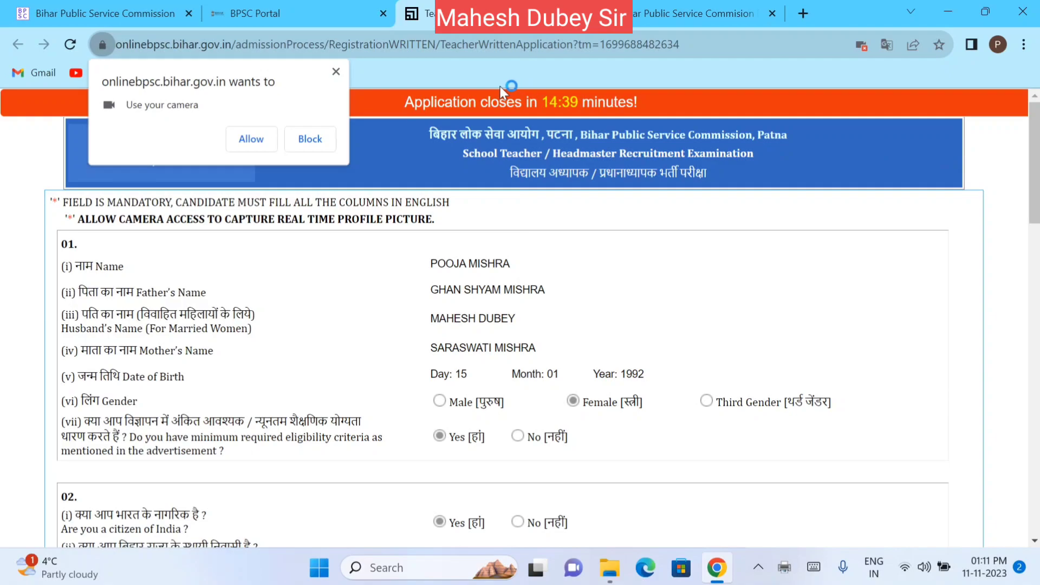
{"action": "left_click_drag", "start_coordinate": [1037, 208], "coordinate": [1037, 521]}
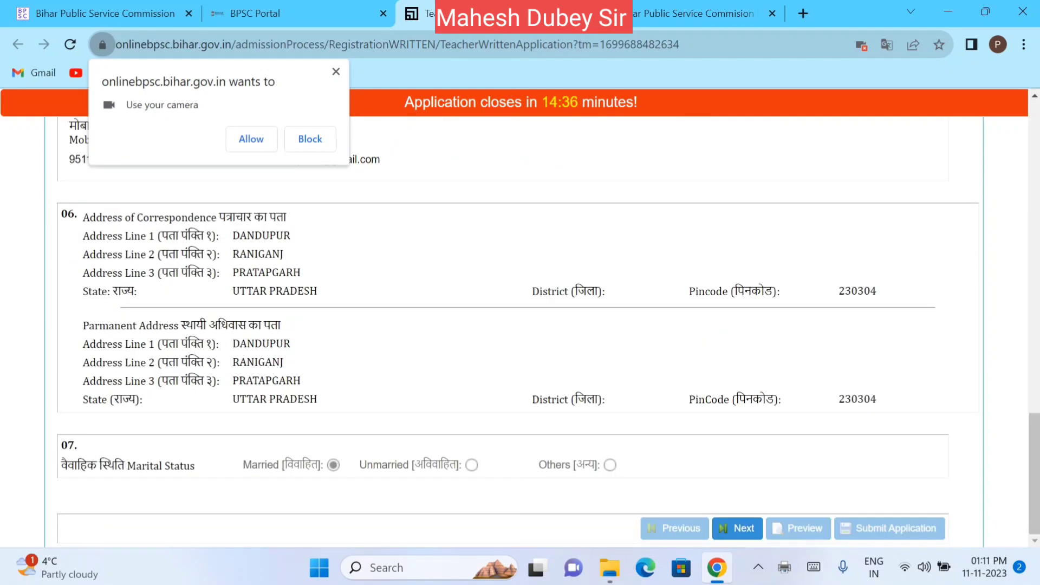
{"action": "left_click", "coordinate": [737, 529]}
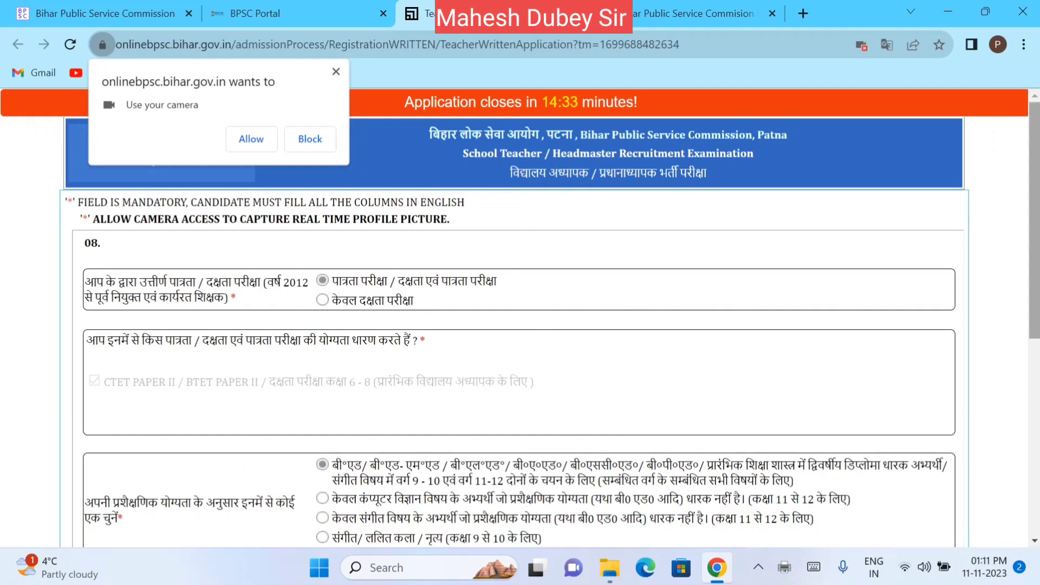
Click into the Class 6-8 Teacher priority number field and allow camera access.
{"action": "scroll", "coordinate": [1038, 220], "scroll_direction": "down", "scroll_amount": 1}
{"action": "scroll", "coordinate": [1038, 219], "scroll_direction": "down", "scroll_amount": 7}
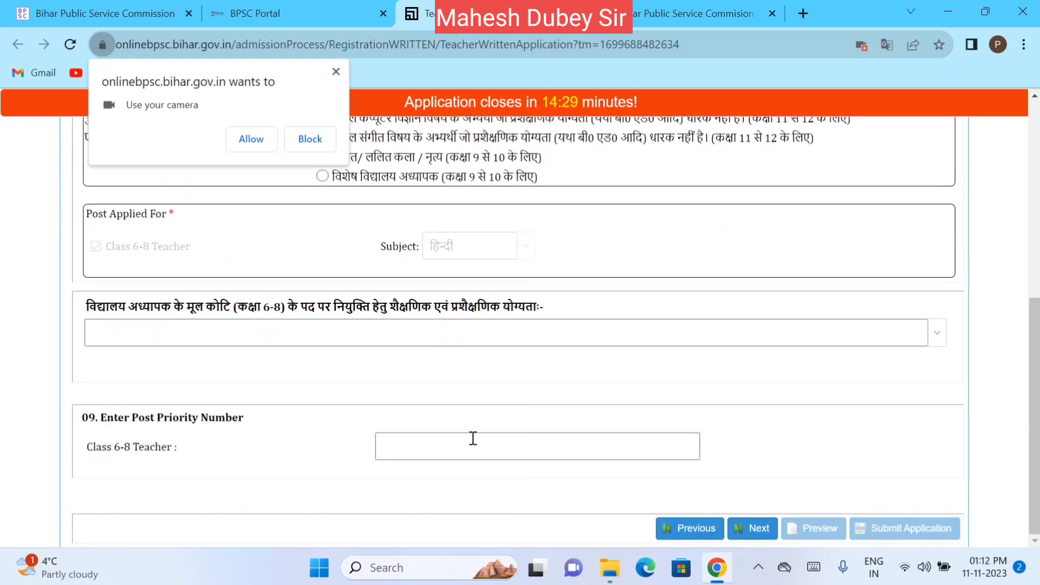
{"action": "left_click", "coordinate": [473, 438]}
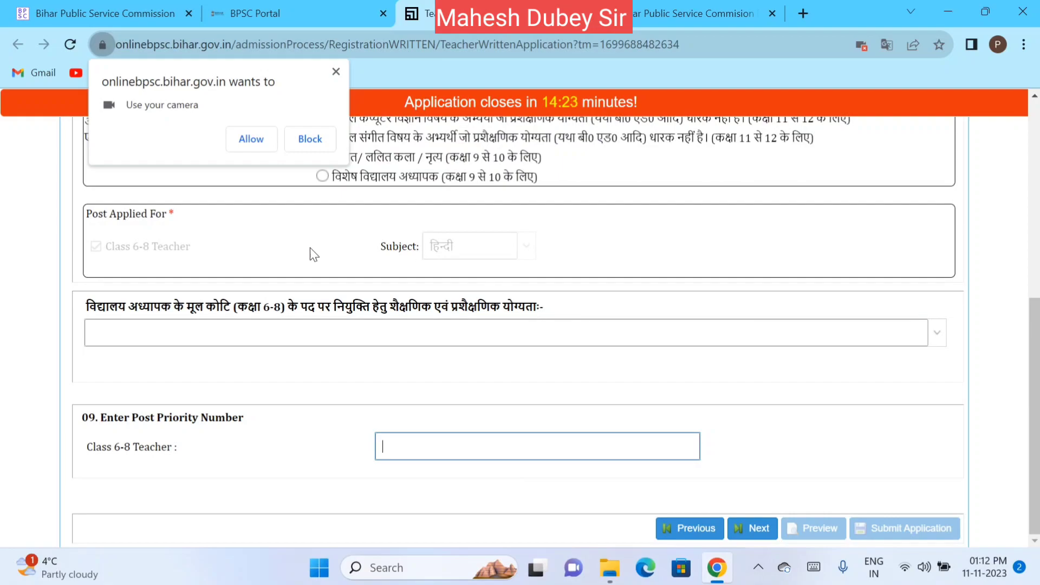
{"action": "left_click", "coordinate": [251, 140]}
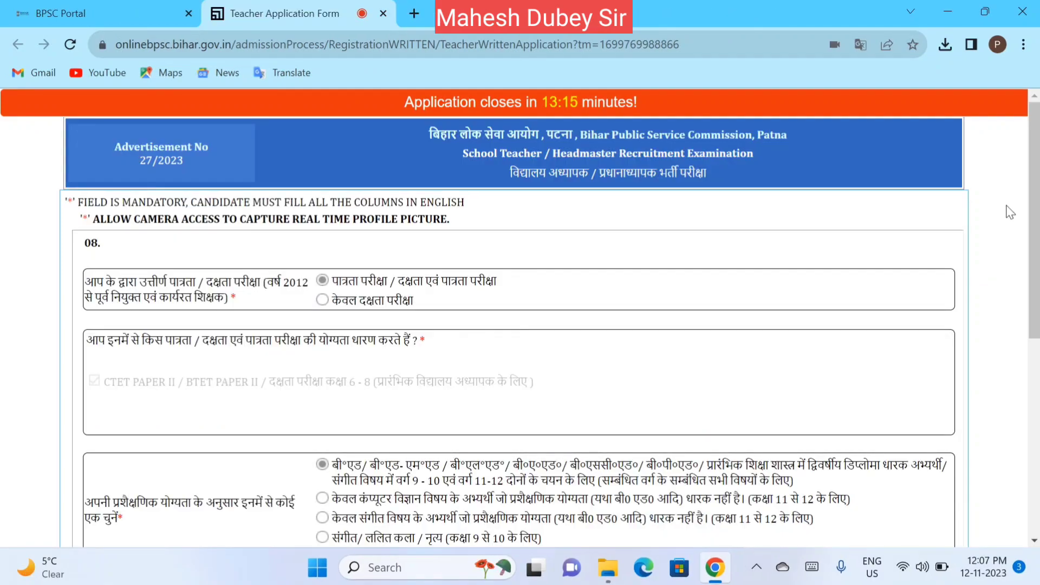
Set the qualification to graduation or postgraduation with 50% plus B.Ed, then fill the Graduation Subject/Stream.
{"action": "scroll", "coordinate": [1034, 271], "scroll_direction": "down", "scroll_amount": 5}
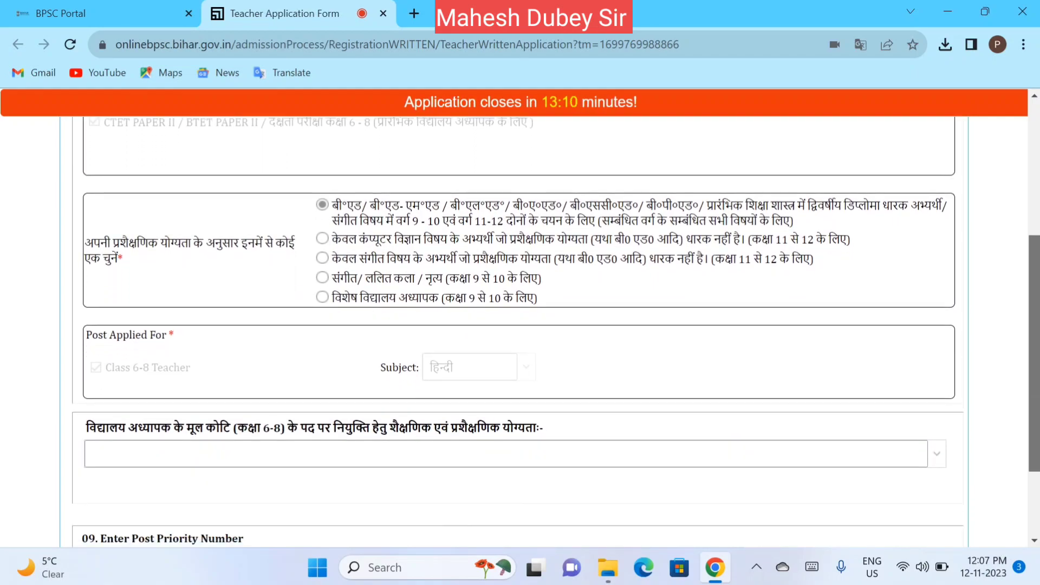
{"action": "scroll", "coordinate": [1033, 325], "scroll_direction": "down", "scroll_amount": 1}
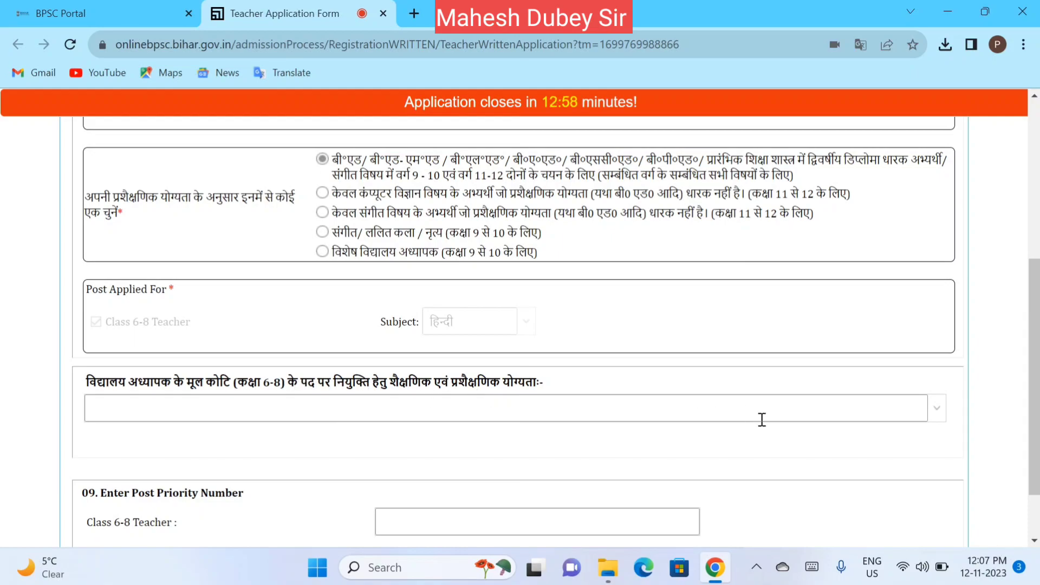
{"action": "left_click", "coordinate": [940, 416]}
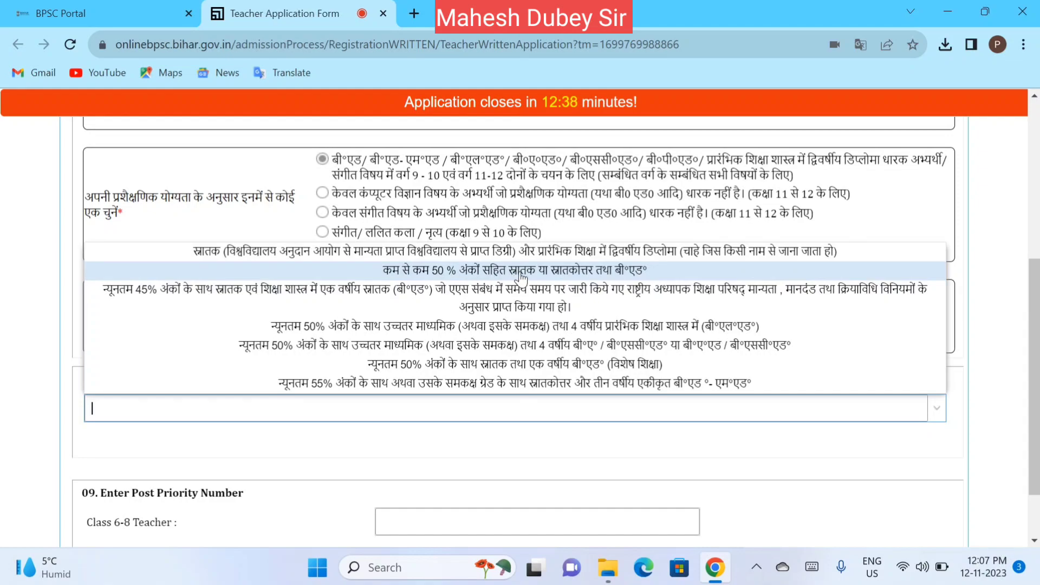
{"action": "left_click", "coordinate": [605, 271]}
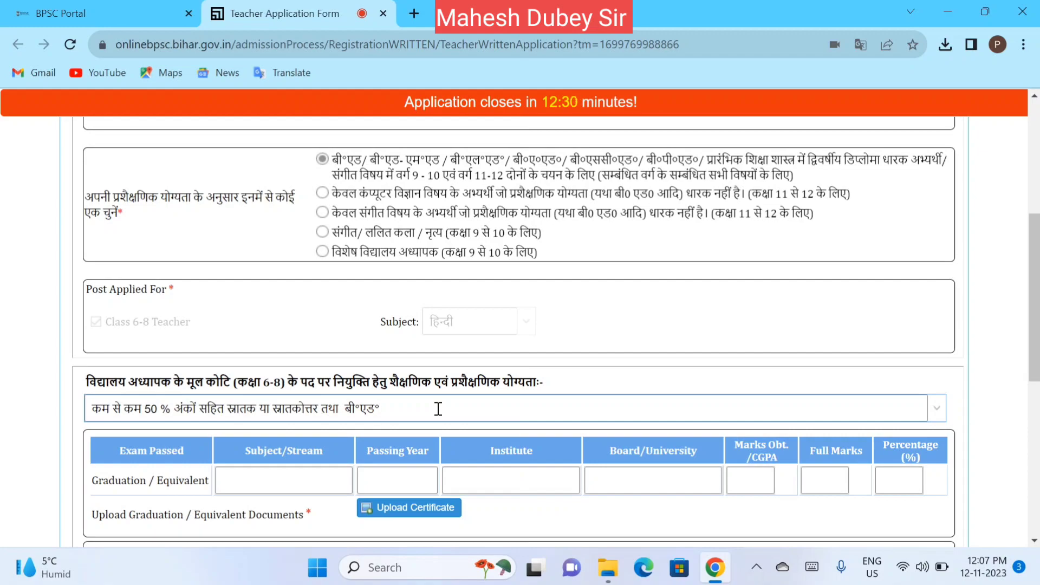
{"action": "left_click_drag", "start_coordinate": [1035, 307], "coordinate": [1036, 403]}
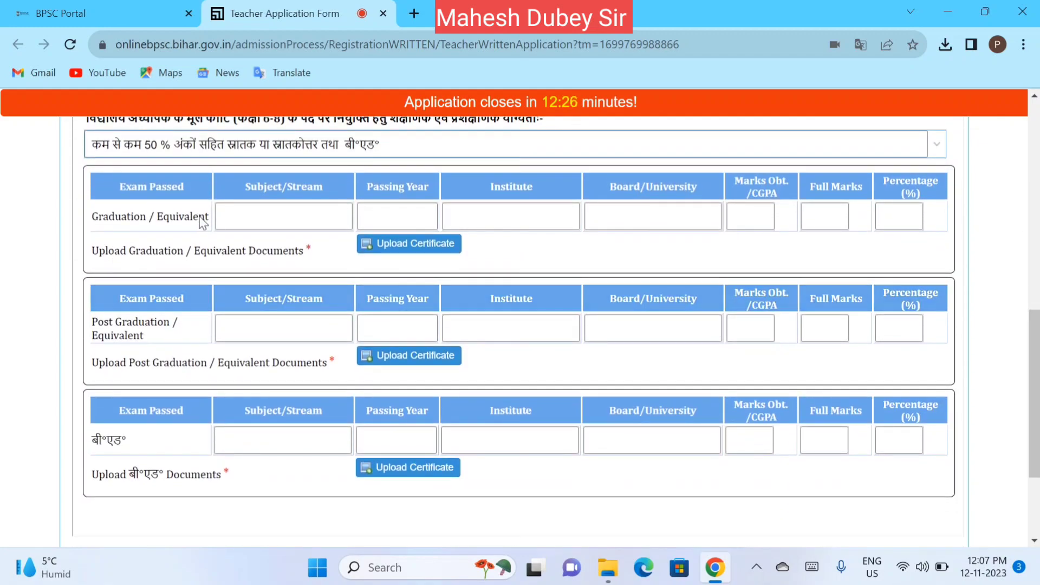
{"action": "left_click", "coordinate": [261, 216]}
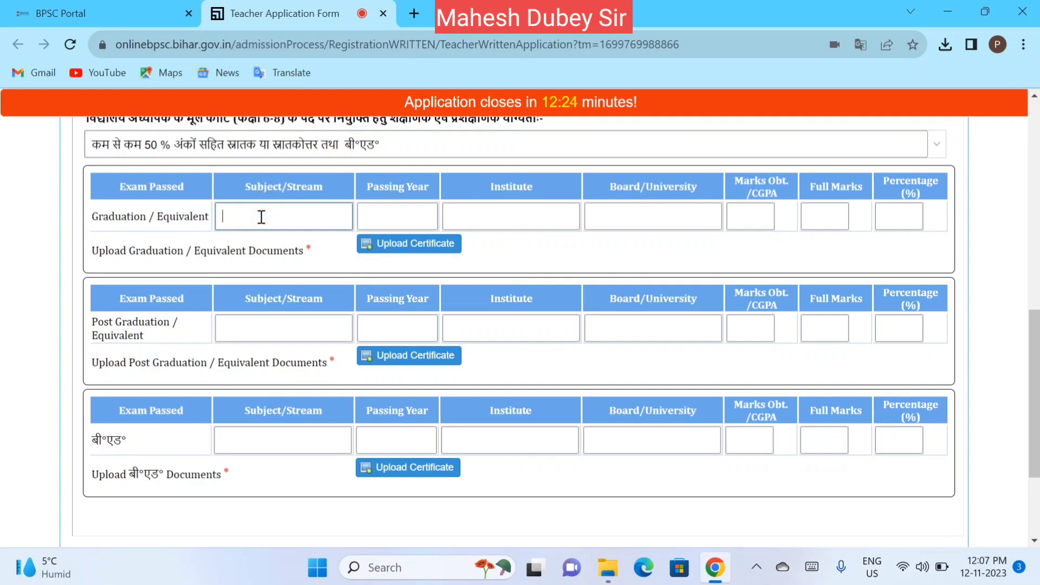
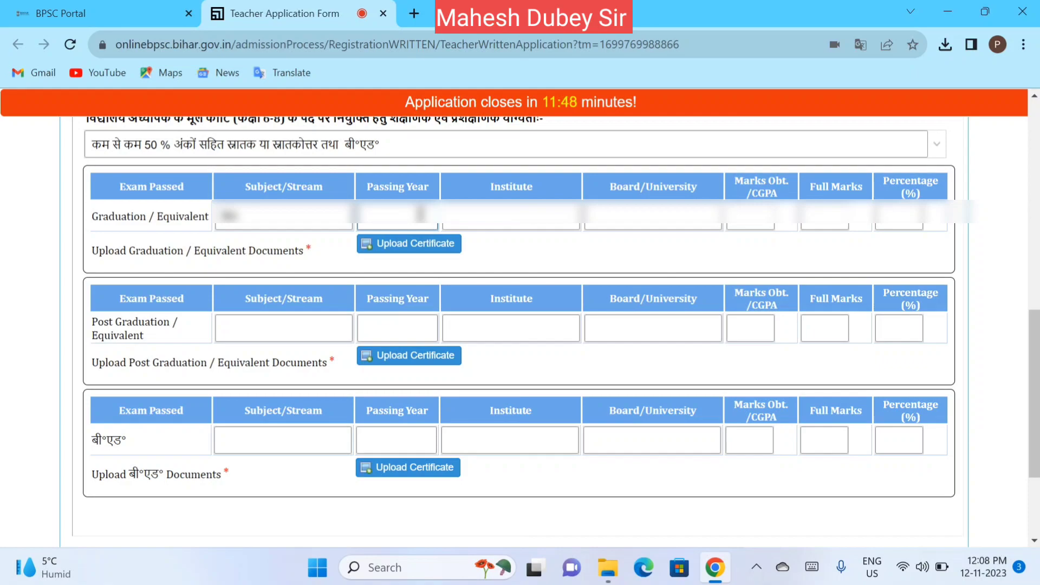
Enter graduation passing year 2019 and the institute name ending 'COLLEGE ARARIABAGH'.
{"action": "type", "text": "20"}
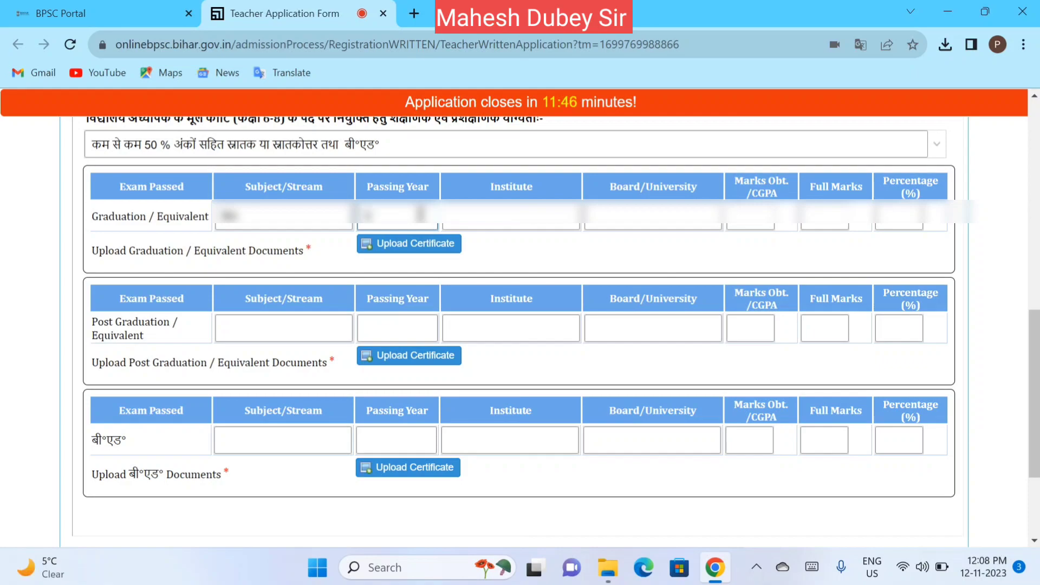
{"action": "type", "text": "19"}
{"action": "left_click", "coordinate": [487, 214]}
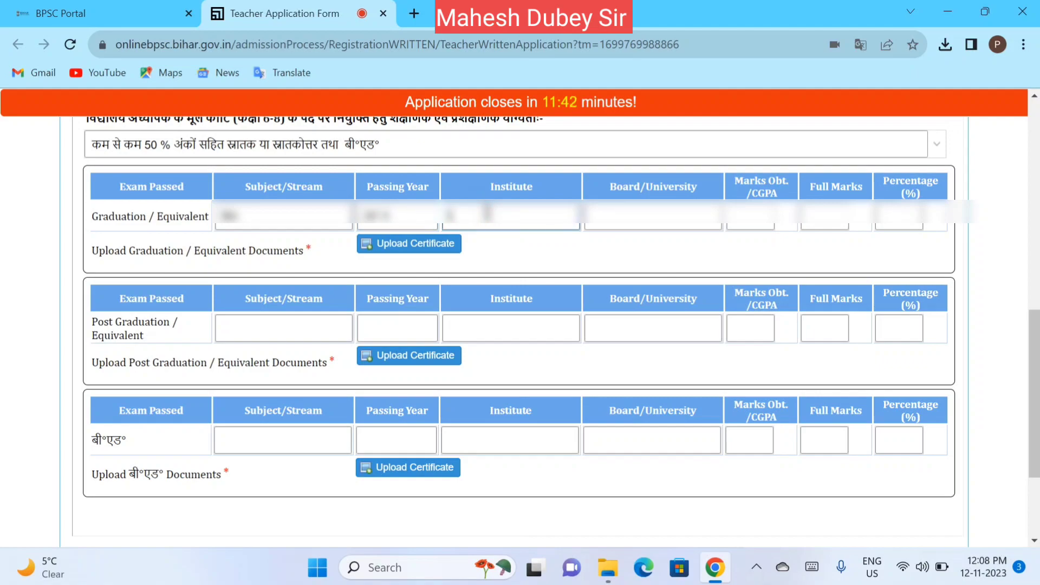
{"action": "type", "text": "BN."}
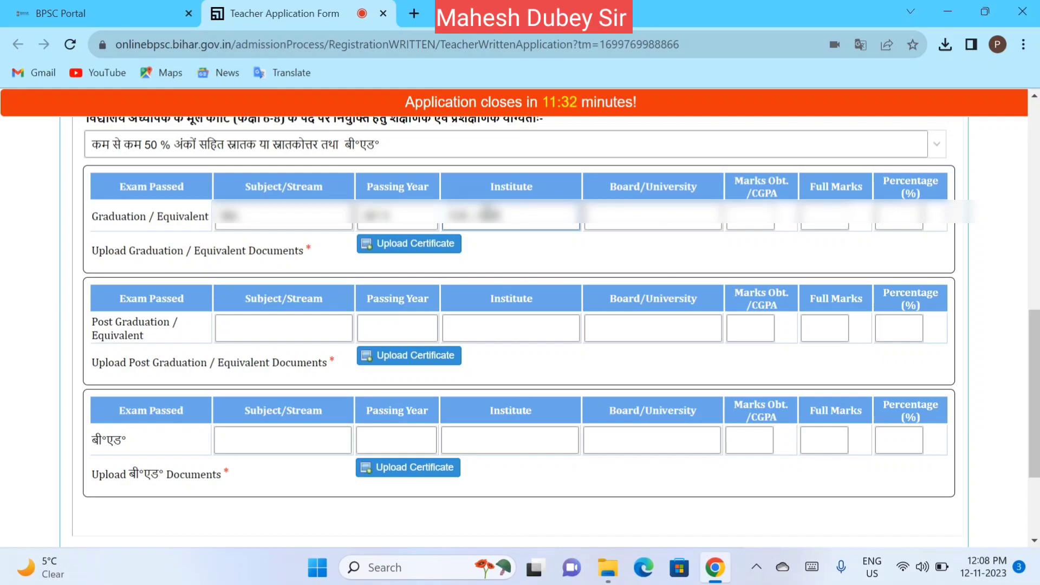
{"action": "key", "text": "BackSpace"}
{"action": "type", "text": "LLEGE"}
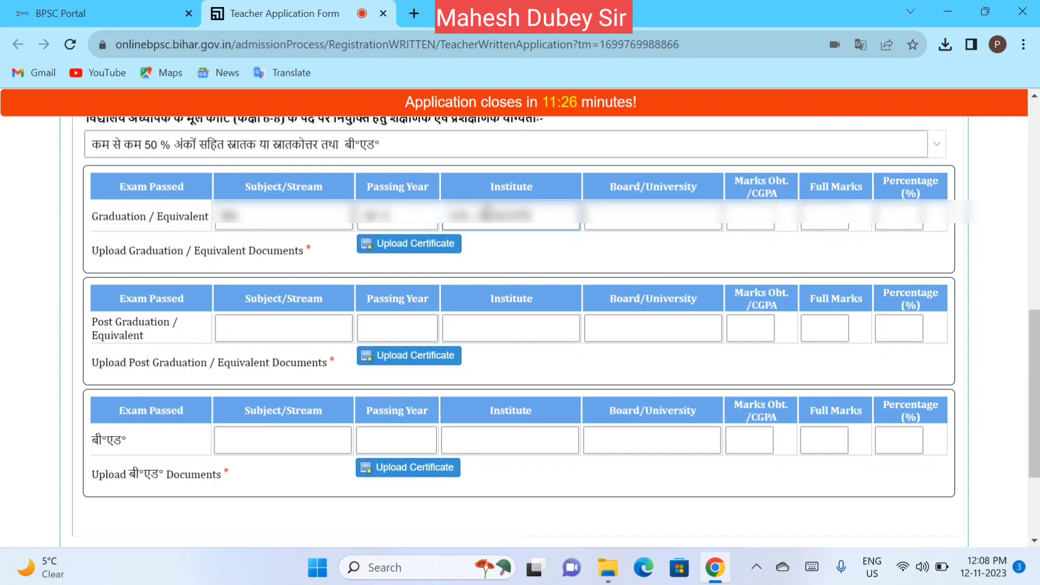
{"action": "type", "text": " ARARIABAGH"}
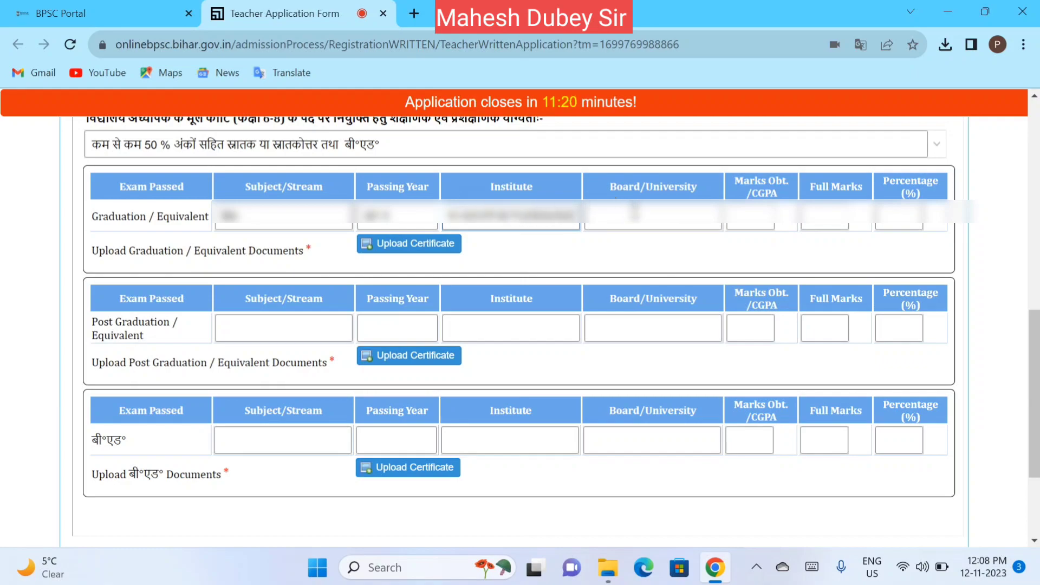
Fill the graduation university as BNMU University, marks obtained 850 and full marks, then check the percentage.
{"action": "left_click", "coordinate": [635, 212]}
{"action": "type", "text": "BNMU"}
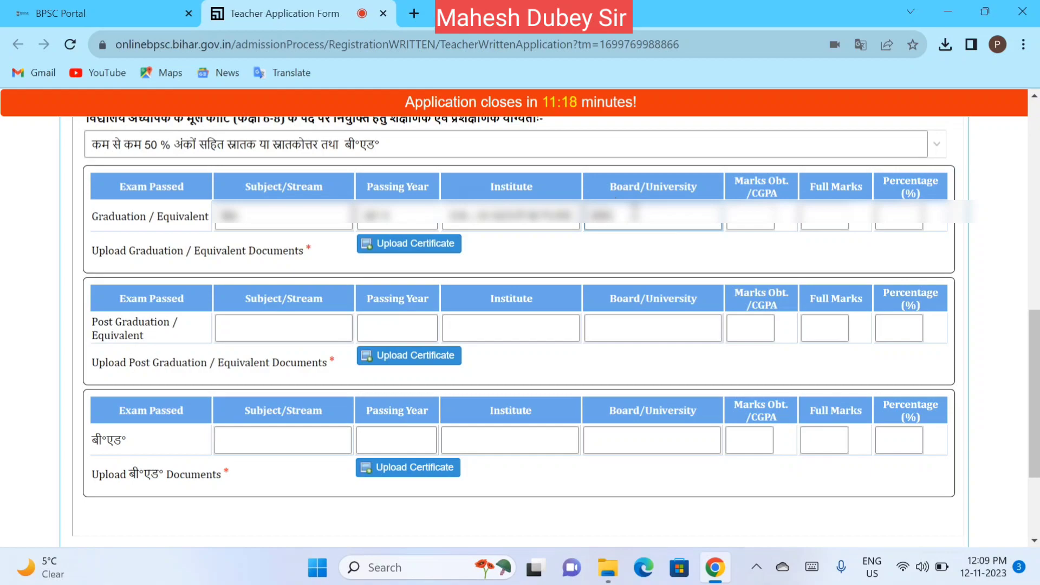
{"action": "type", "text": "NMUNDA"}
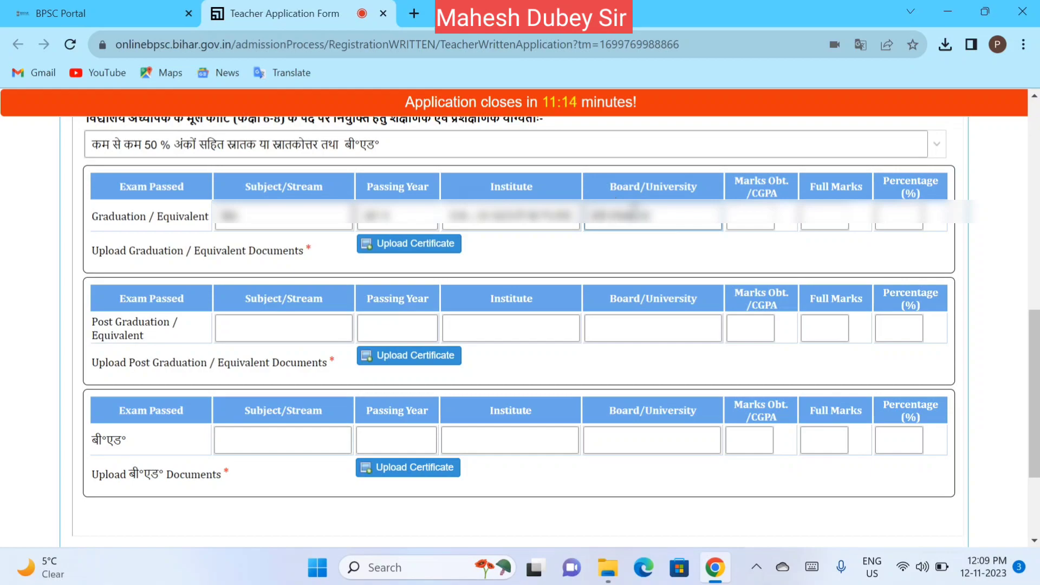
{"action": "key", "text": "BackSpace"}
{"action": "key", "text": "BackSpace"}
{"action": "key", "text": "BackSpace"}
{"action": "key", "text": "BackSpace"}
{"action": "type", "text": "UUNIVER"}
{"action": "key", "text": "BackSpace"}
{"action": "type", "text": "RSITY"}
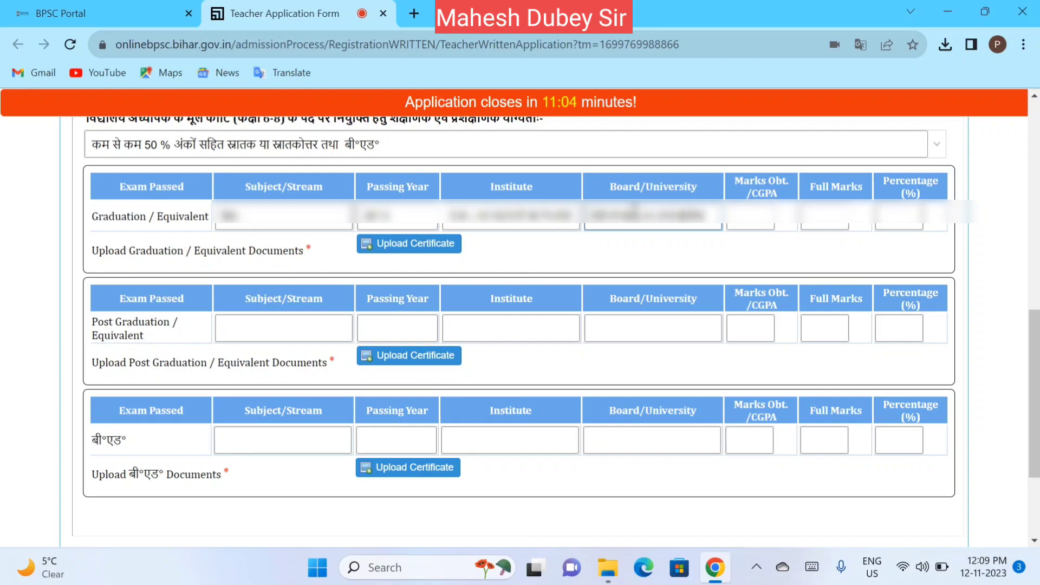
{"action": "type", "text": "ITY"}
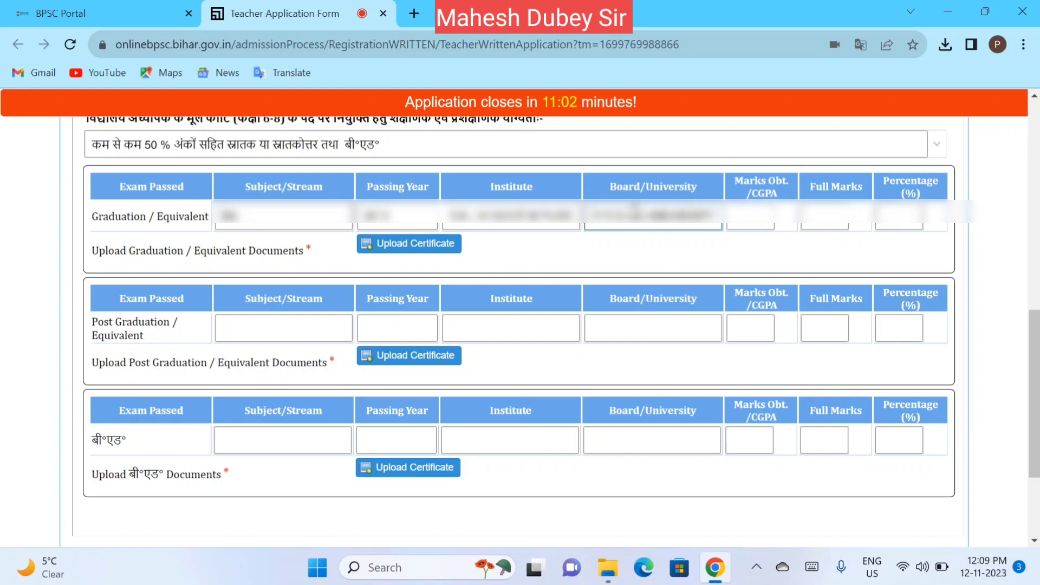
{"action": "left_click", "coordinate": [760, 214]}
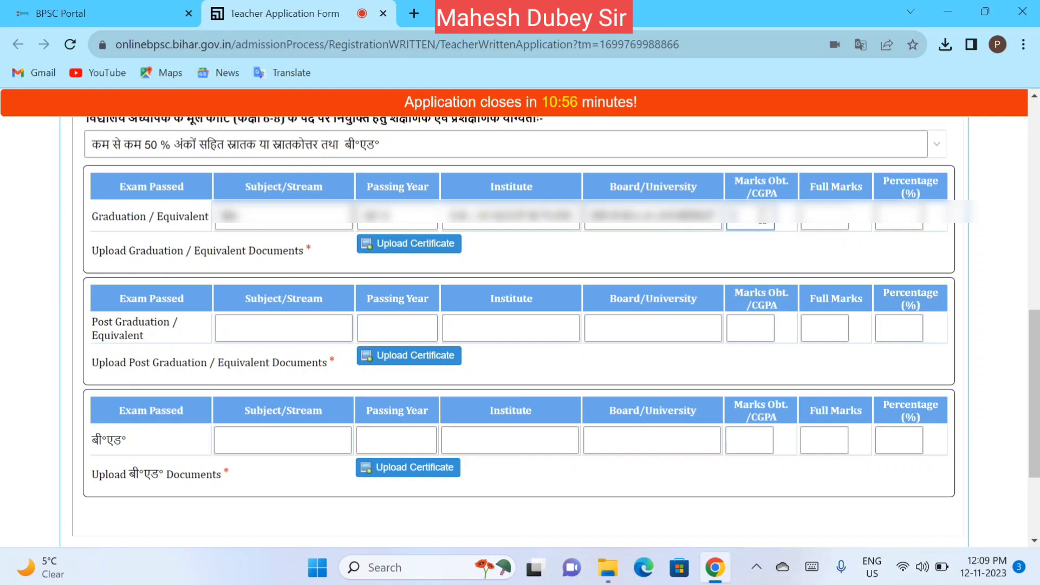
{"action": "type", "text": "850"}
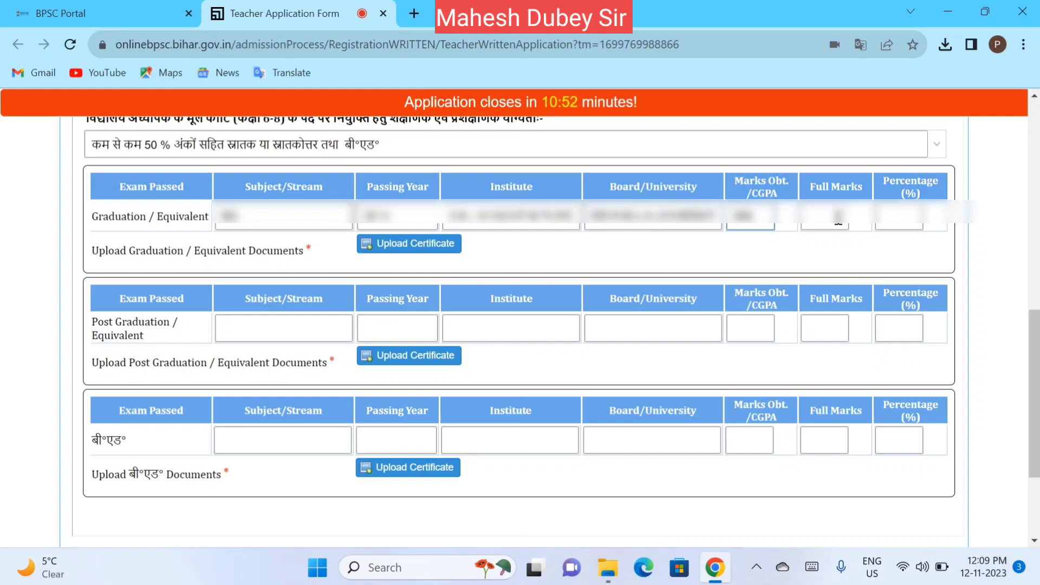
{"action": "left_click", "coordinate": [834, 218]}
{"action": "type", "text": "10"}
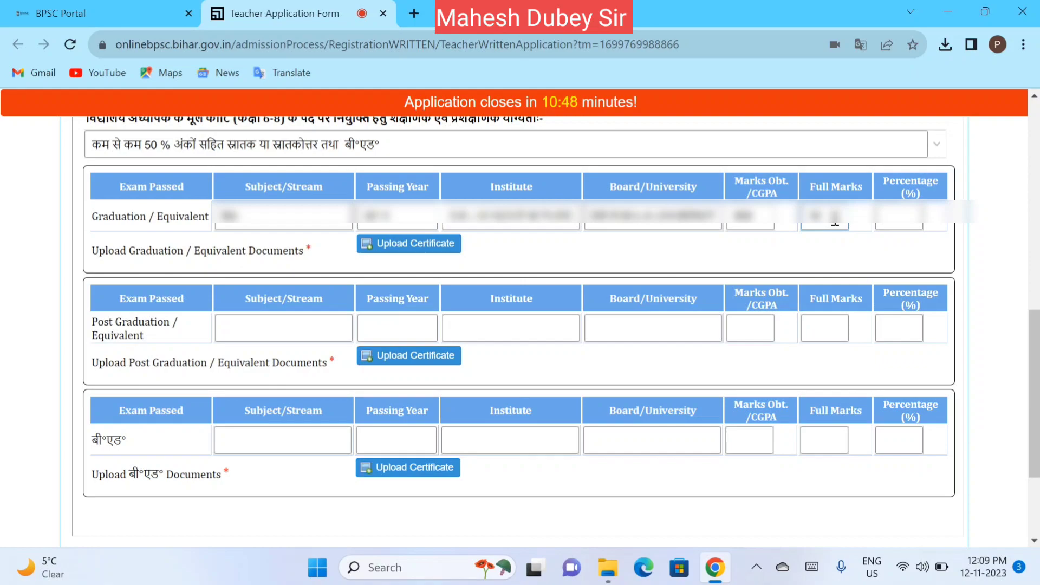
{"action": "type", "text": "0"}
{"action": "left_click", "coordinate": [899, 225]}
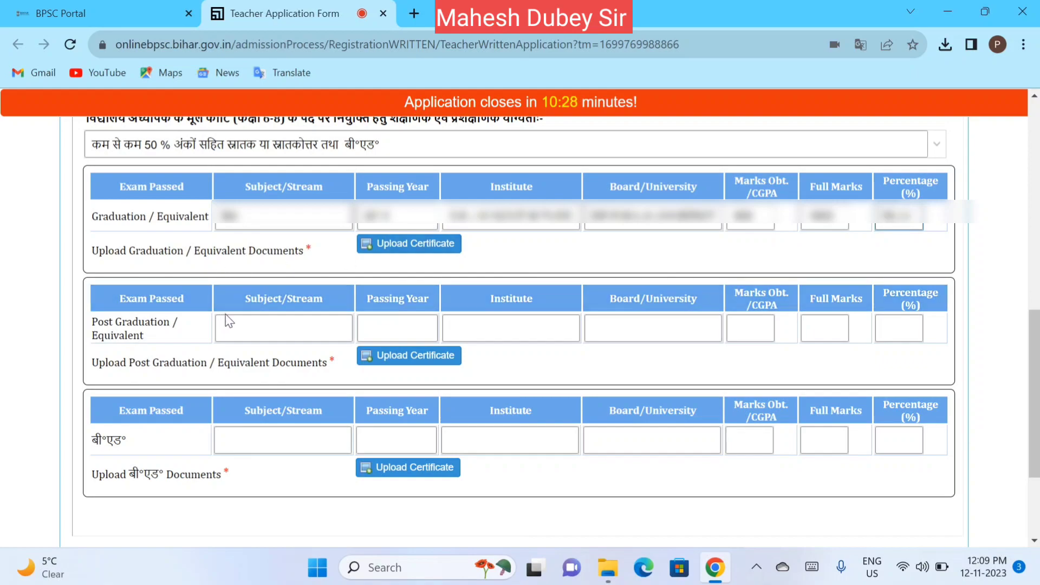
Enter Post Graduation subject MA, passing year 2013 and institute M D P G College Pratapgarh.
{"action": "left_click", "coordinate": [240, 326]}
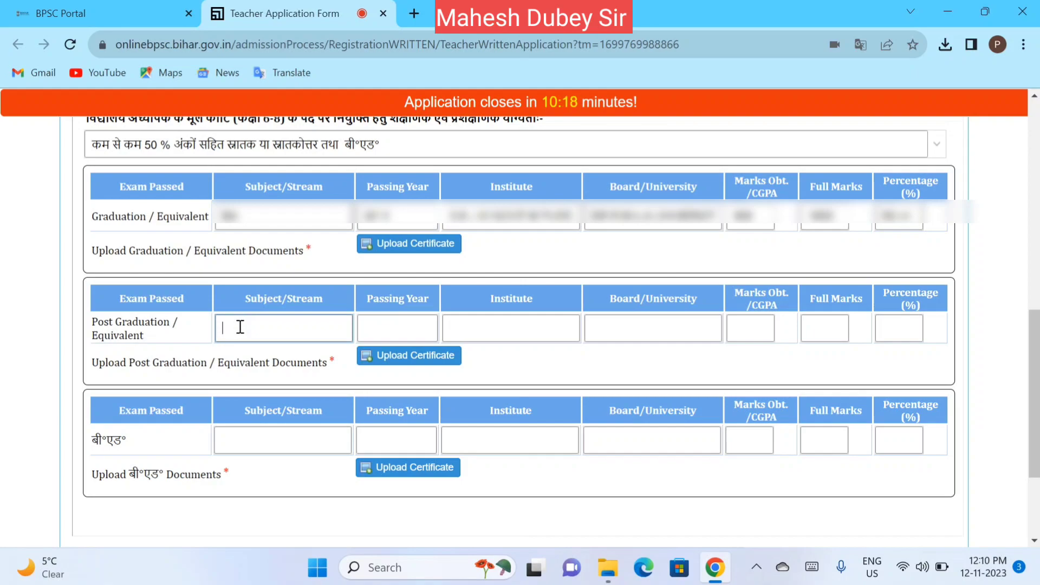
{"action": "type", "text": "MA"}
{"action": "key", "text": "Tab"}
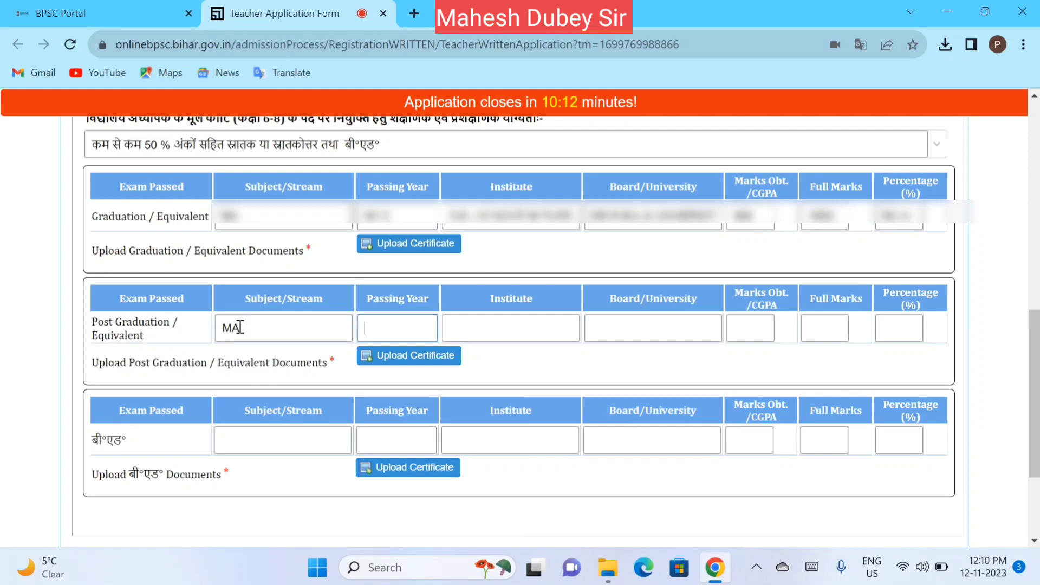
{"action": "type", "text": "2013"}
{"action": "key", "text": "Tab"}
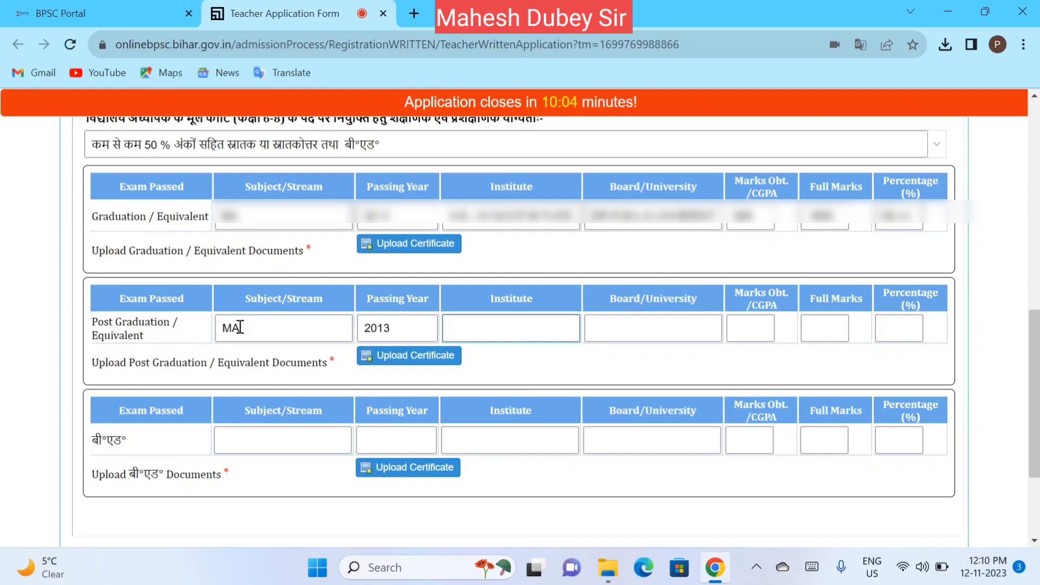
{"action": "type", "text": "K"}
{"action": "key", "text": "BackSpace"}
{"action": "type", "text": "M D P G COL"}
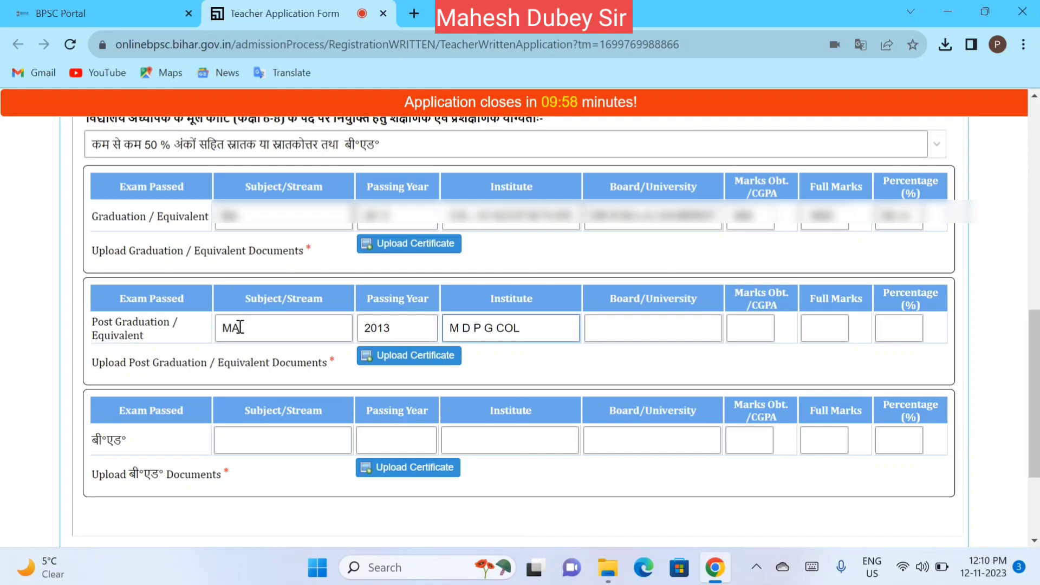
{"action": "type", "text": "AAG"}
{"action": "type", "text": "E"}
{"action": "key", "text": "BackSpace"}
{"action": "key", "text": "BackSpace"}
{"action": "key", "text": "BackSpace"}
{"action": "key", "text": "BackSpace"}
{"action": "type", "text": "LAGE PRATAPGAR"}
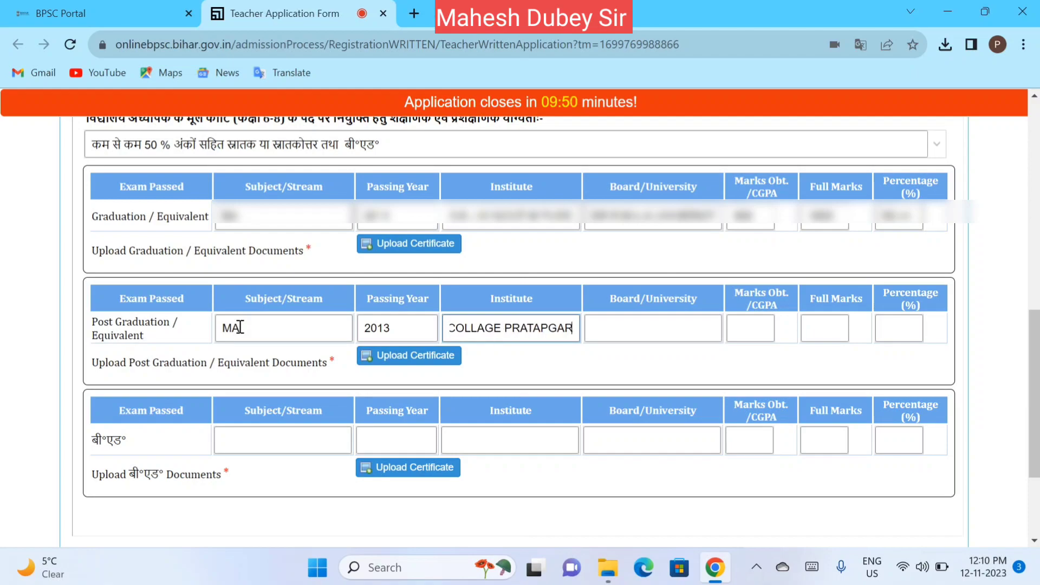
Set the Post Graduation university to DR R M L A UNIVERSITY FAIZABAD, correcting its spelling.
{"action": "key", "text": "Tab"}
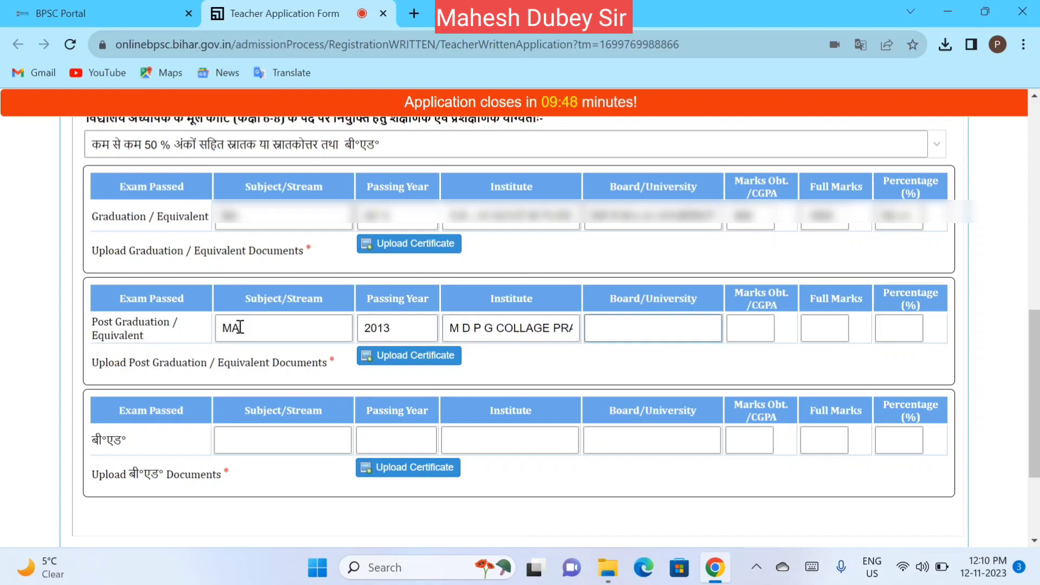
{"action": "type", "text": "DR R M L A U FAIZA"}
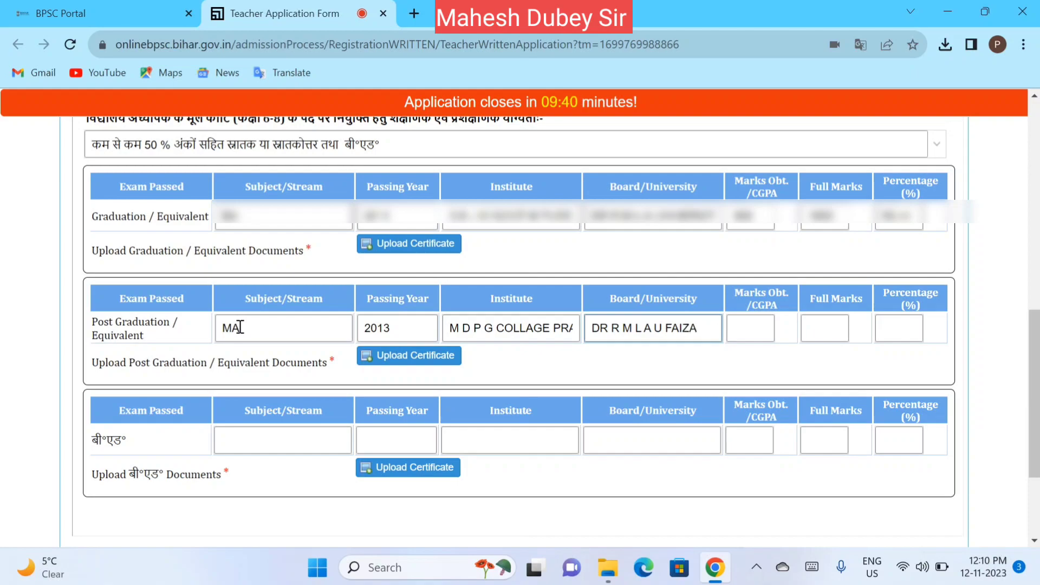
{"action": "type", "text": "BAD"}
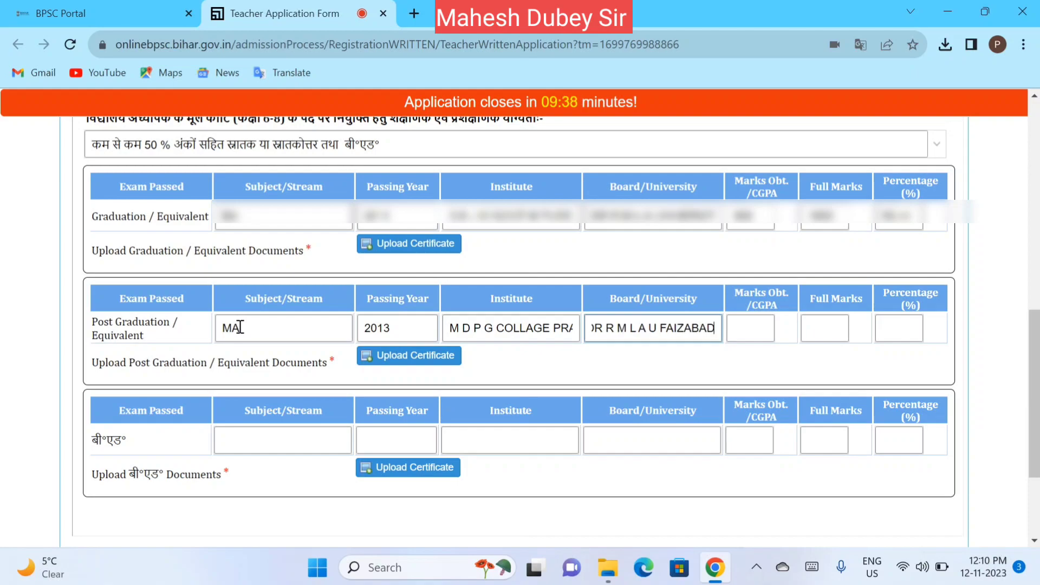
{"action": "left_click", "coordinate": [660, 330]}
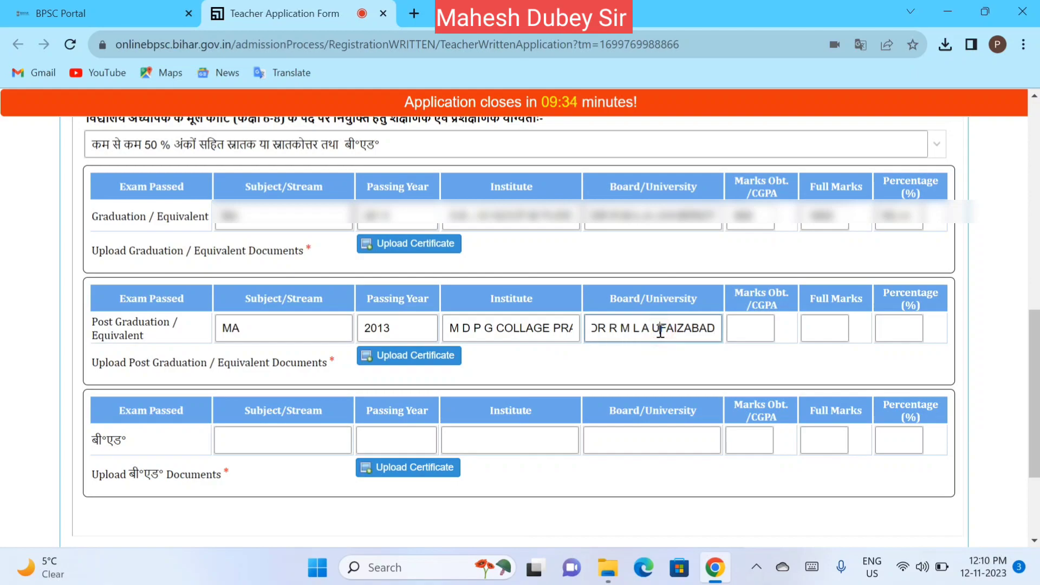
{"action": "type", "text": "NI"}
{"action": "type", "text": "VES"}
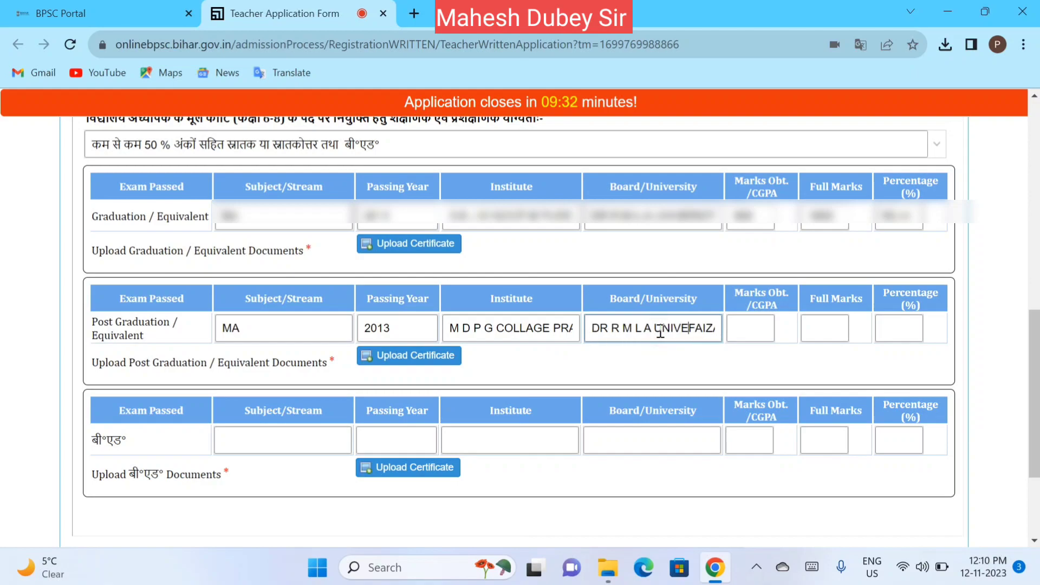
{"action": "type", "text": "I"}
{"action": "key", "text": "BackSpace"}
{"action": "key", "text": "BackSpace"}
{"action": "type", "text": "RSITY "}
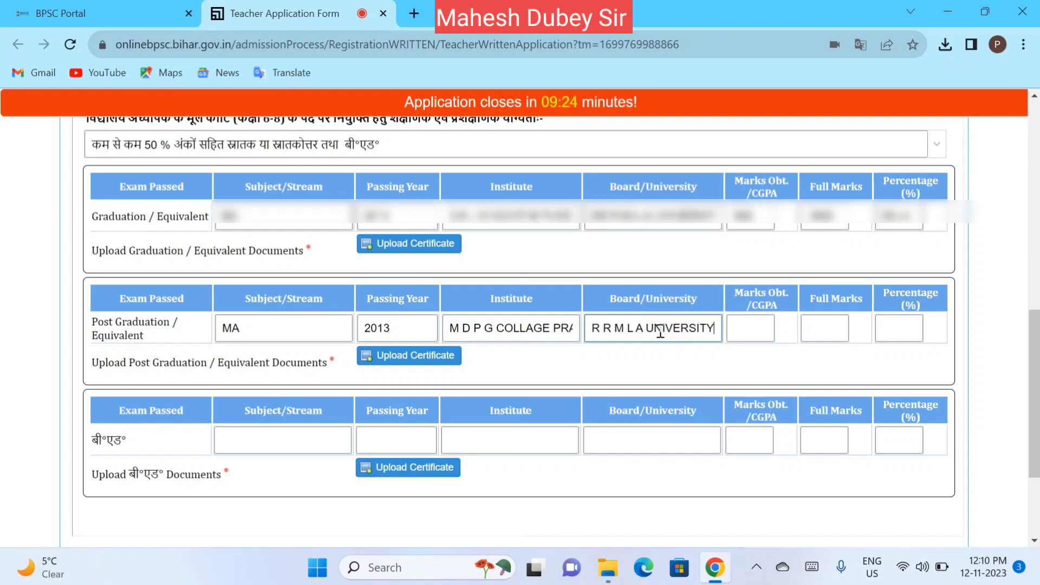
{"action": "type", "text": "FAIZABAD"}
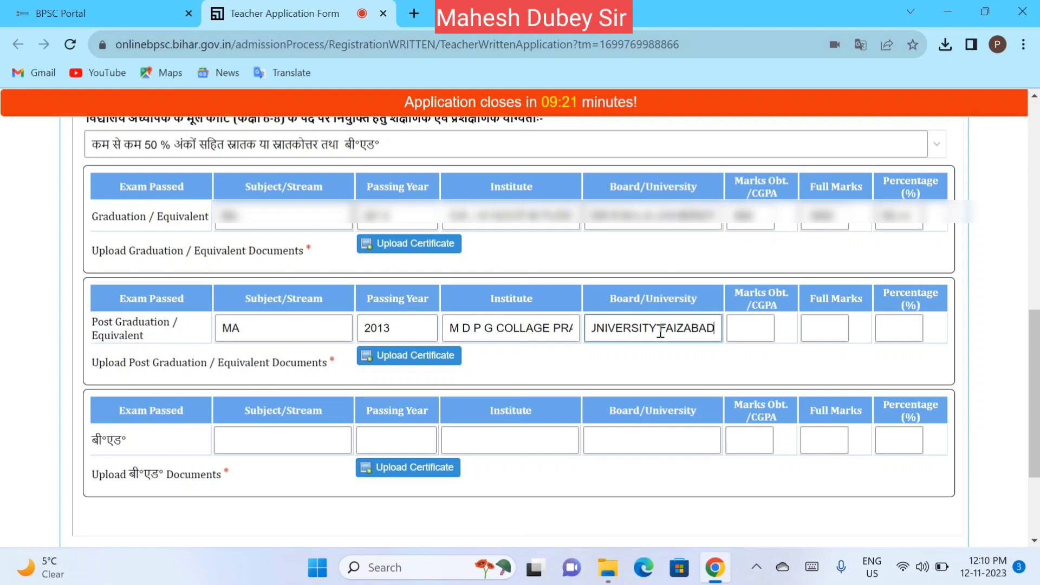
{"action": "double_click", "coordinate": [660, 330]}
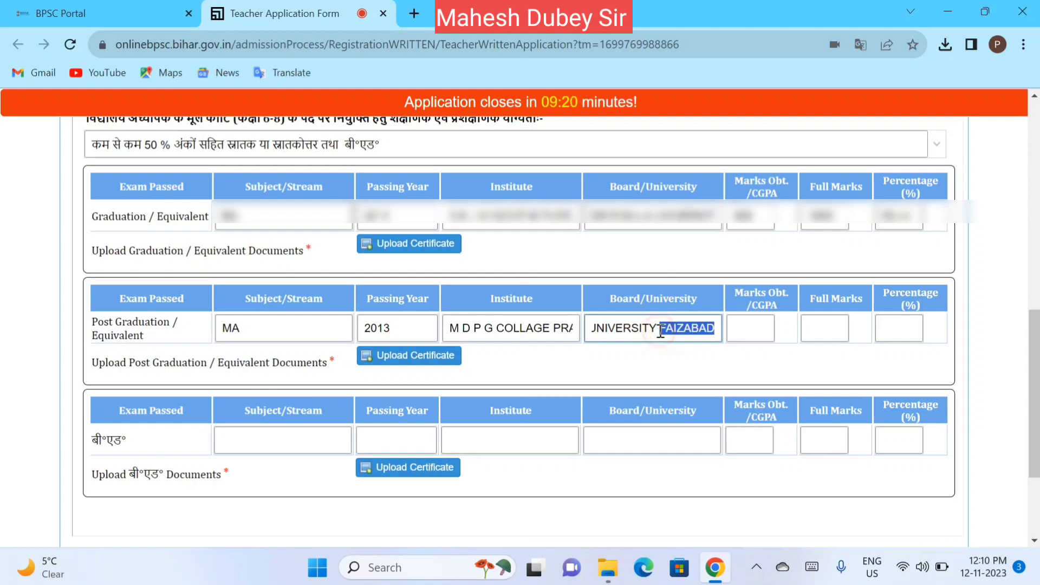
{"action": "key", "text": "ctrl+a"}
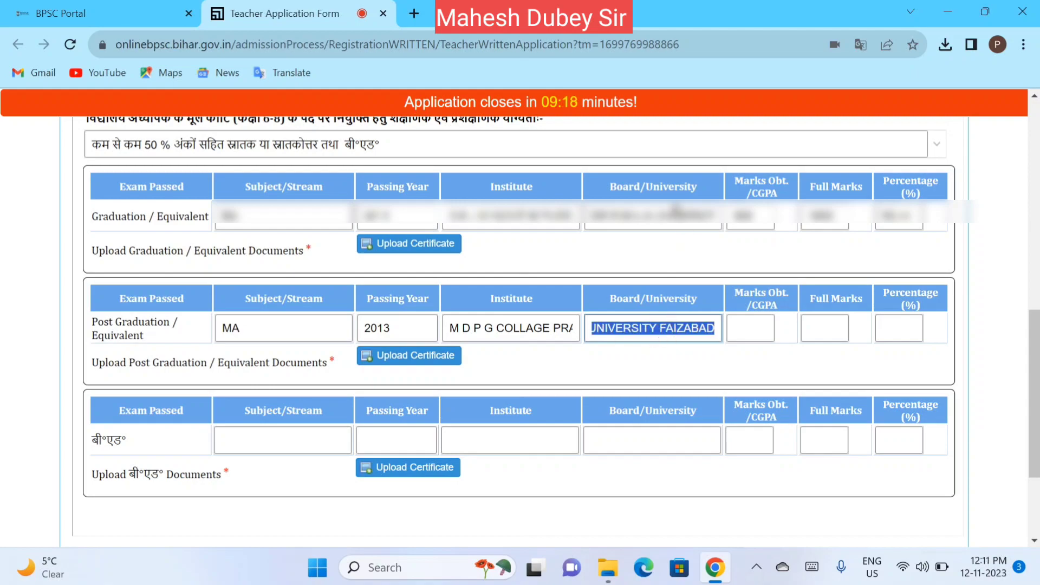
{"action": "left_click", "coordinate": [674, 212]}
{"action": "key", "text": "ctrl+a"}
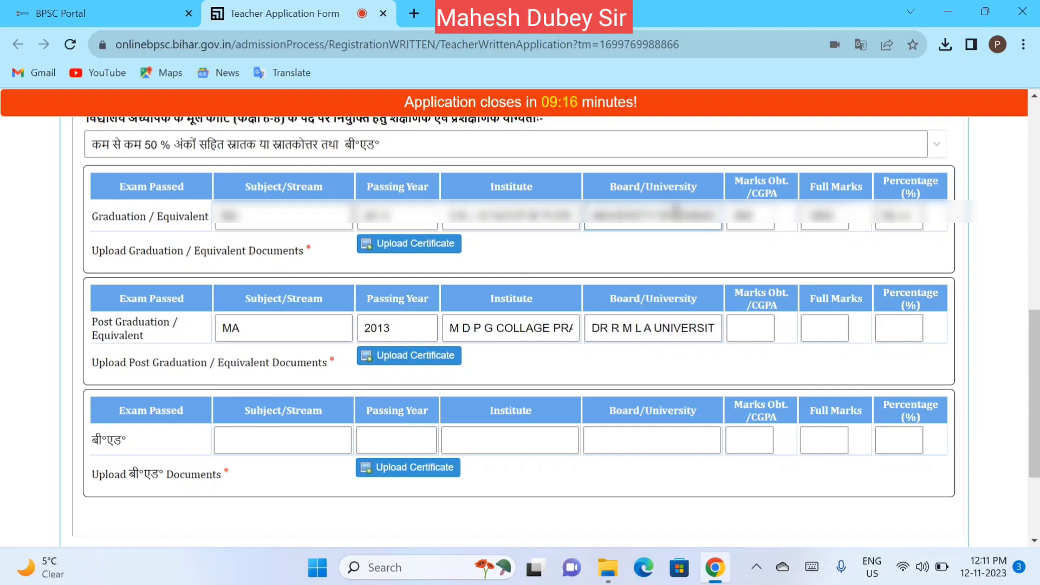
{"action": "left_click", "coordinate": [757, 325]}
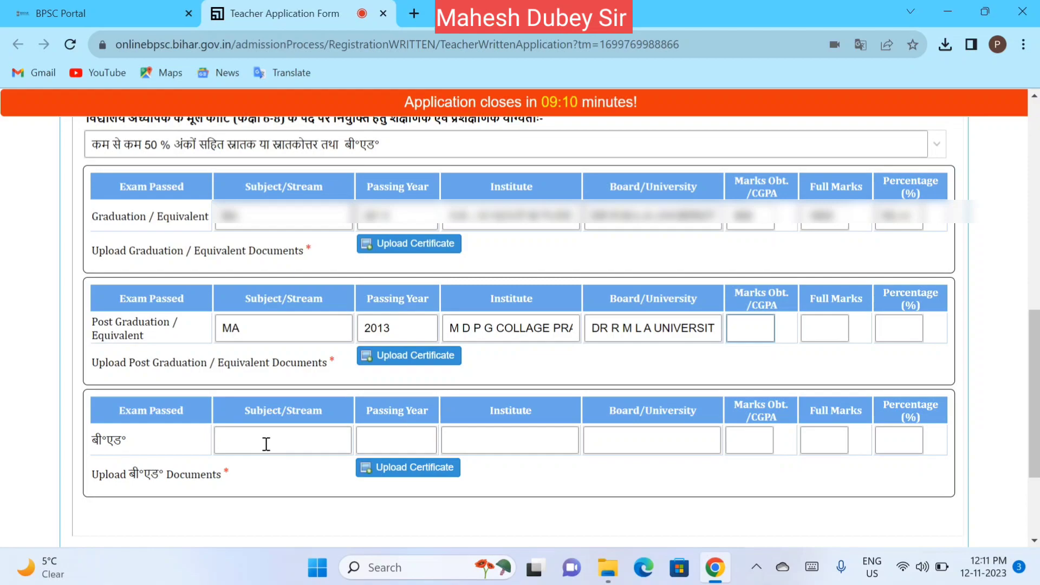
Enter Post Graduation marks obtained 622, full marks 1100 and percentage 56.54.
{"action": "key", "text": "Tab"}
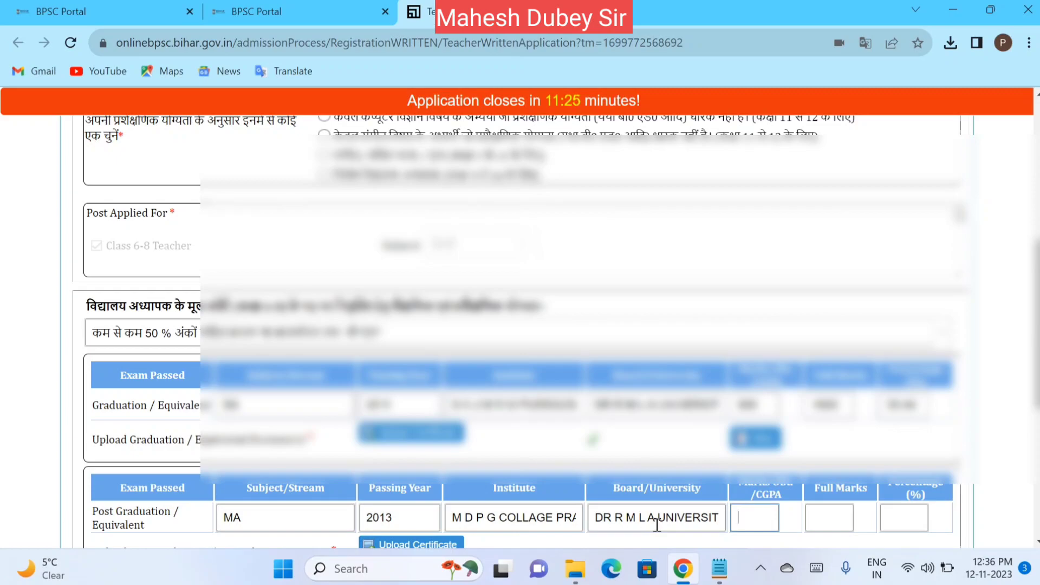
{"action": "type", "text": "622"}
{"action": "key", "text": "Tab"}
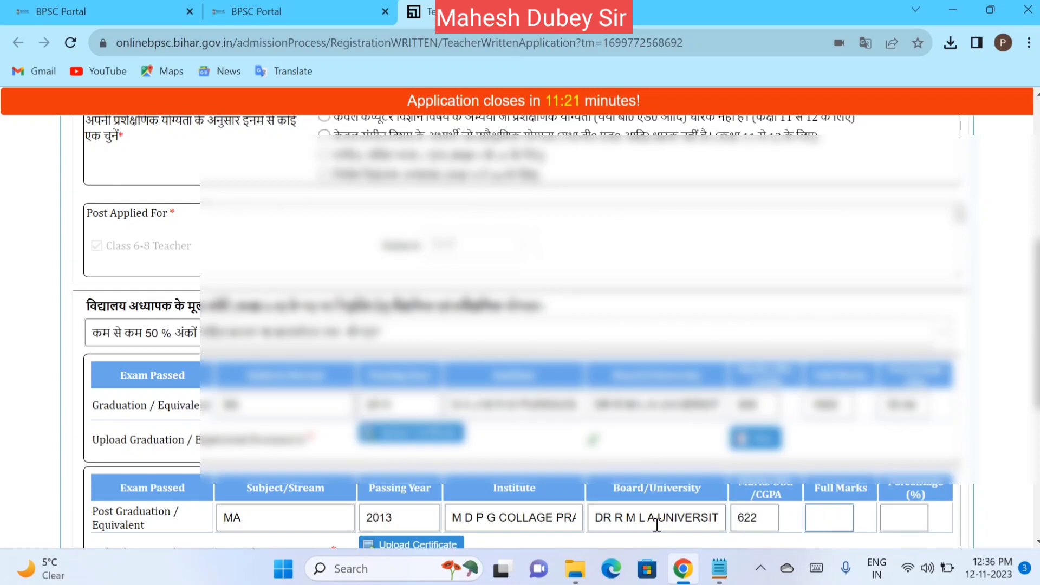
{"action": "type", "text": "1100"}
{"action": "key", "text": "Tab"}
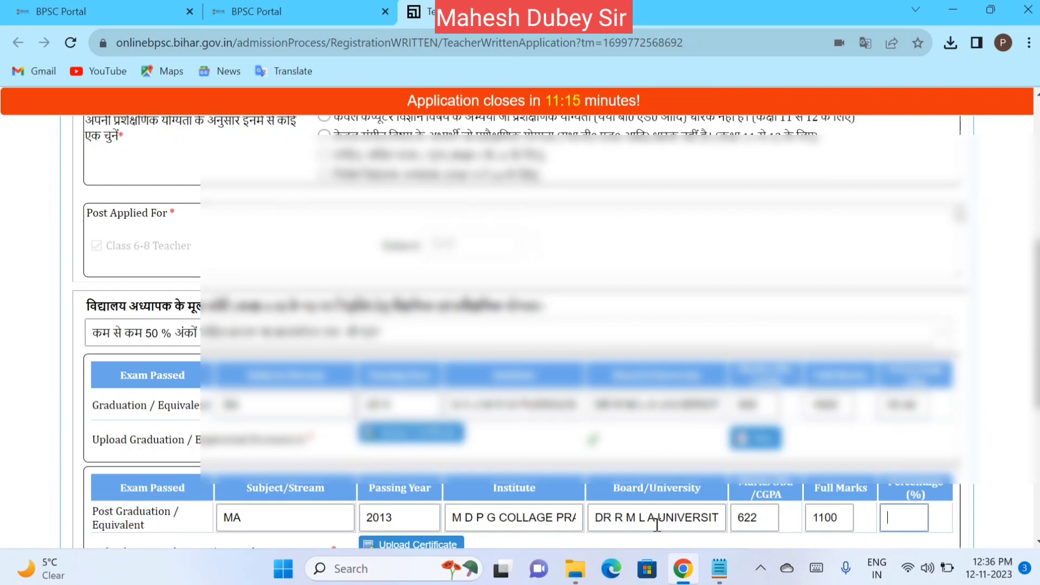
{"action": "type", "text": "56.54"}
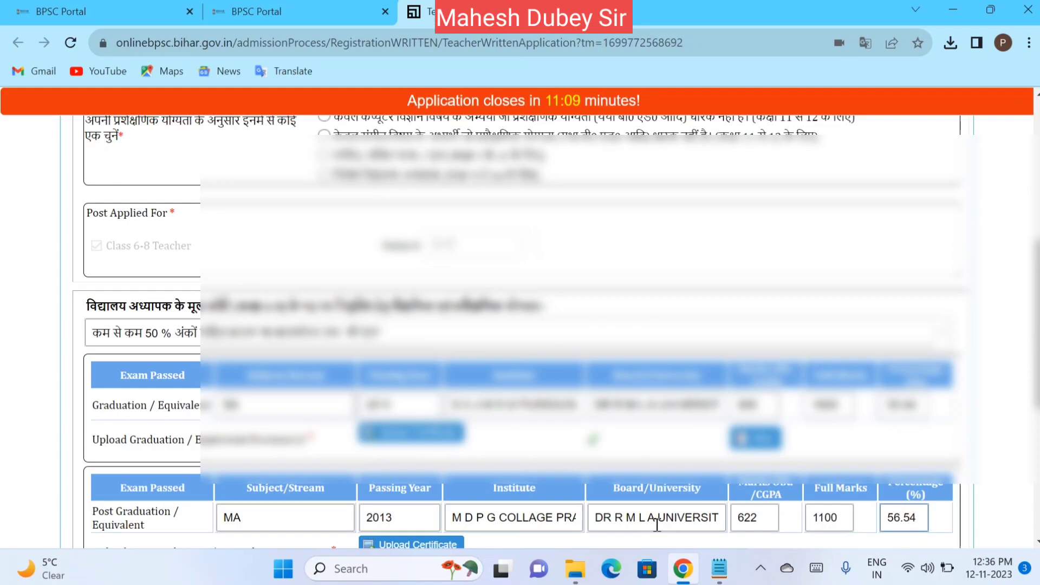
{"action": "scroll", "coordinate": [520, 325], "scroll_direction": "down", "scroll_amount": 3}
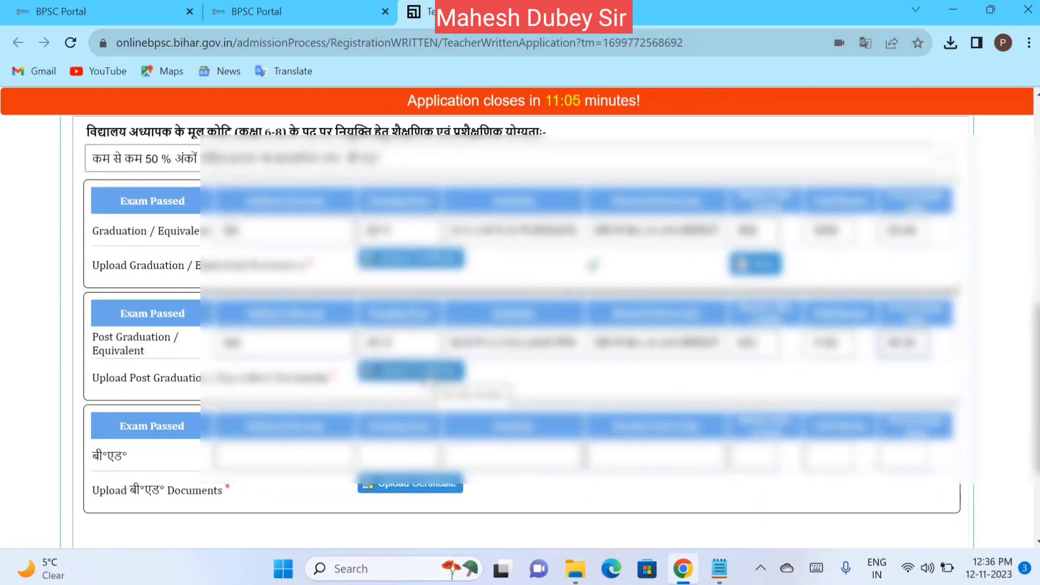
Upload the MA certificate file as the Post Graduation certificate.
{"action": "left_click", "coordinate": [433, 373]}
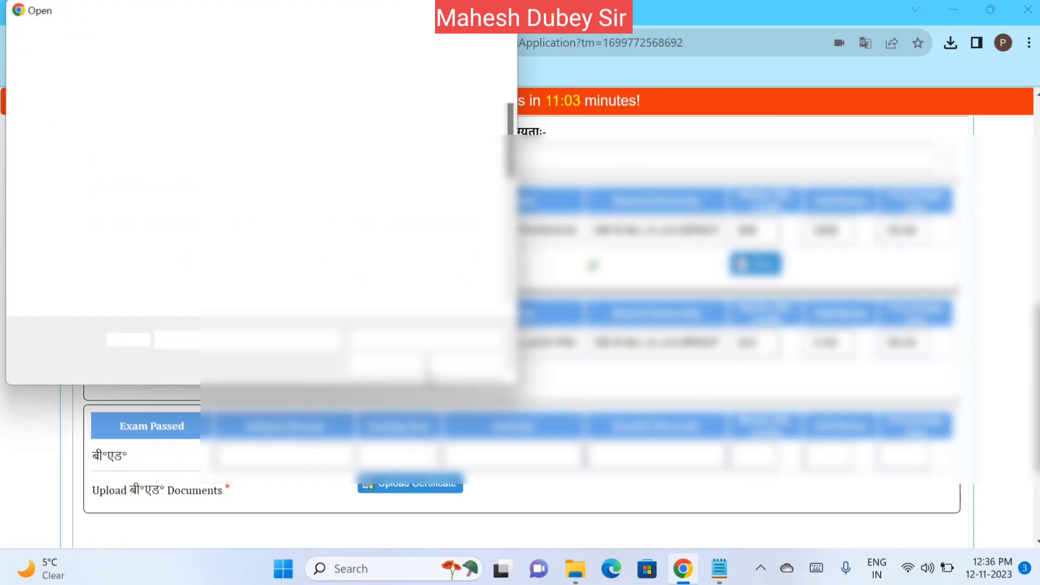
{"action": "left_click", "coordinate": [456, 238]}
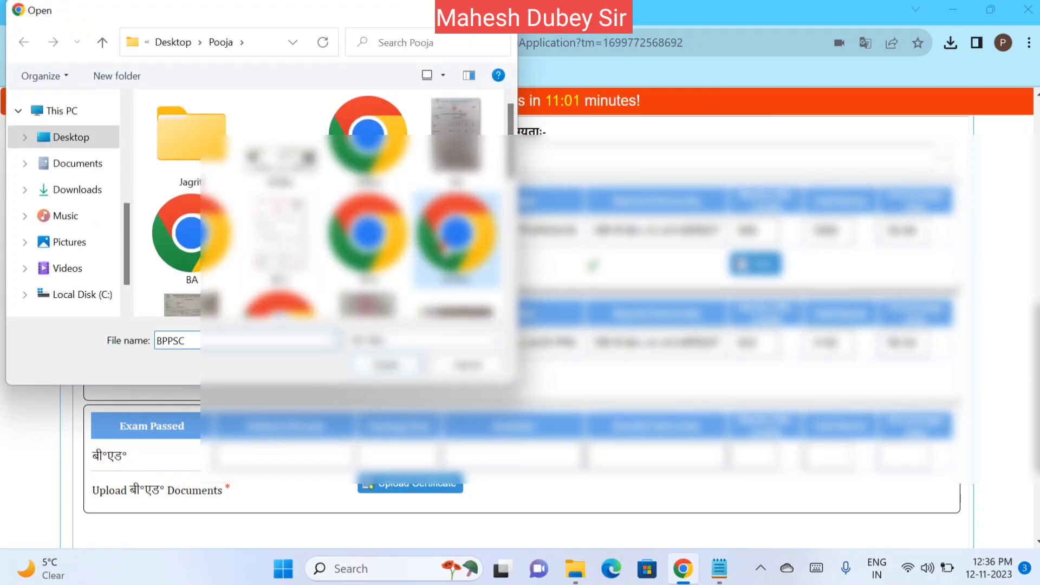
{"action": "key", "text": "m"}
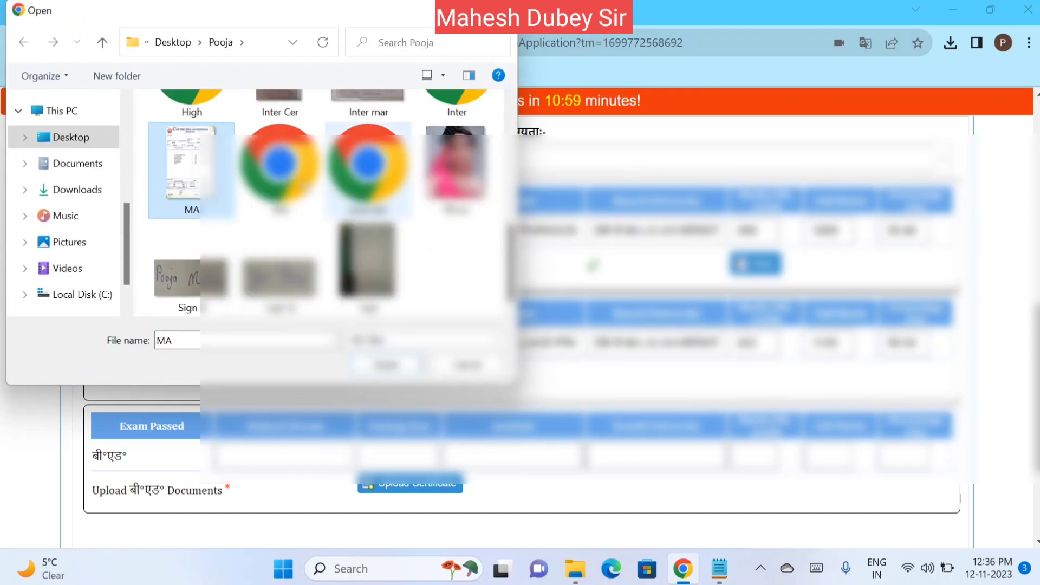
{"action": "left_click", "coordinate": [282, 169]}
{"action": "left_click", "coordinate": [386, 365]}
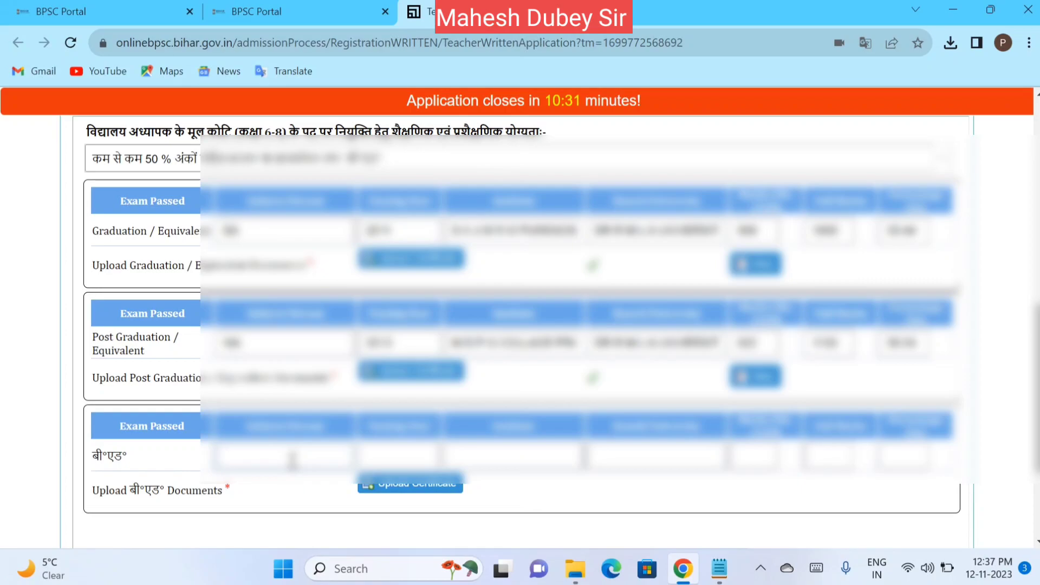
Set the B.Ed subject to BED and retype the Graduation subject BA and Post Graduation subject MA.
{"action": "type", "text": "BED"}
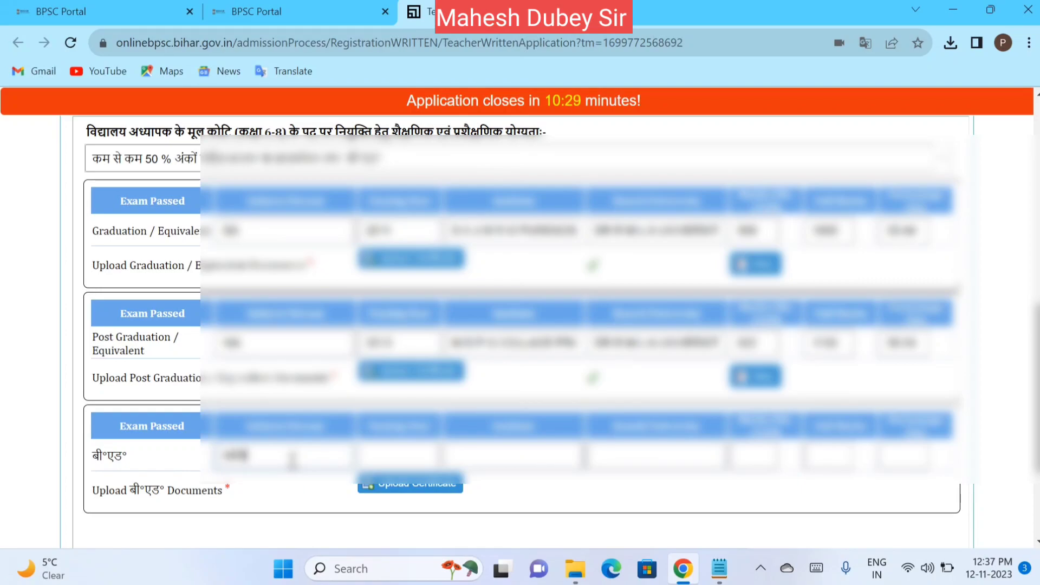
{"action": "left_click_drag", "start_coordinate": [276, 226], "coordinate": [209, 233]}
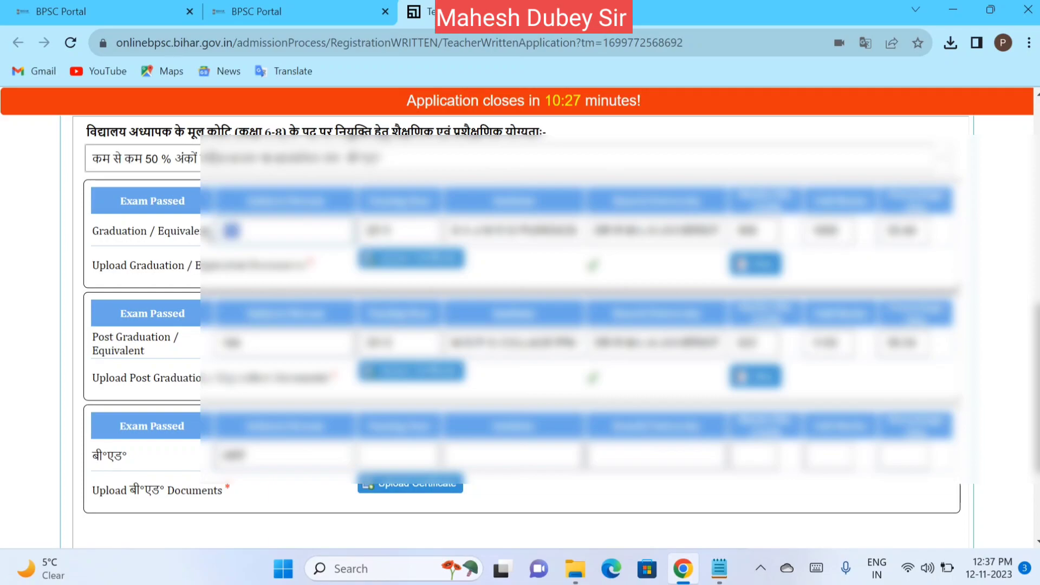
{"action": "key", "text": "BackSpace"}
{"action": "type", "text": "BA"}
{"action": "left_click_drag", "start_coordinate": [277, 339], "coordinate": [212, 348]}
{"action": "key", "text": "BackSpace"}
{"action": "type", "text": "MA"}
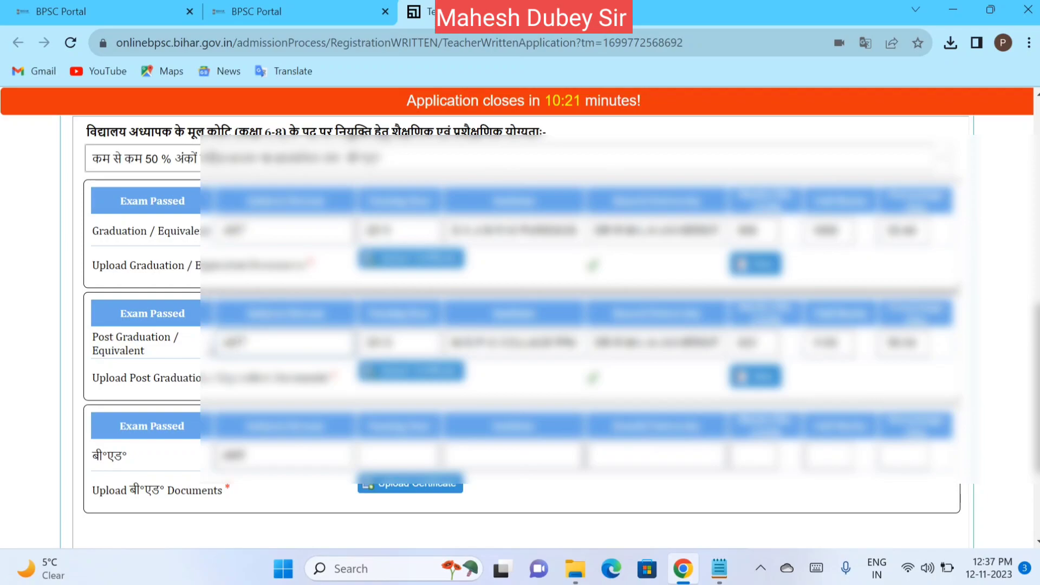
Enter the B.Ed passing year 2015 and the Mahavidyalaya Patna institute name.
{"action": "left_click", "coordinate": [397, 458]}
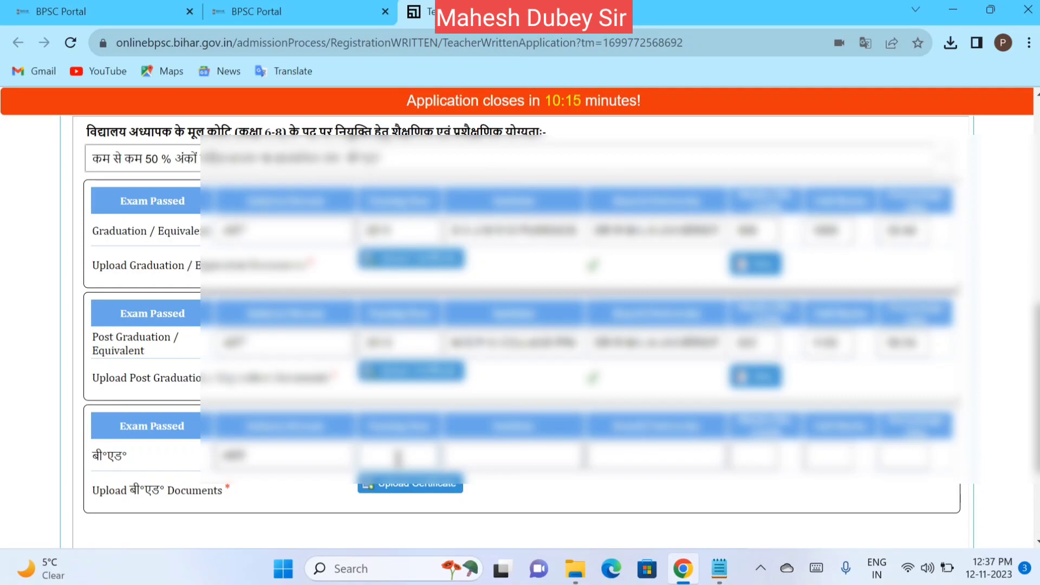
{"action": "type", "text": "201515"}
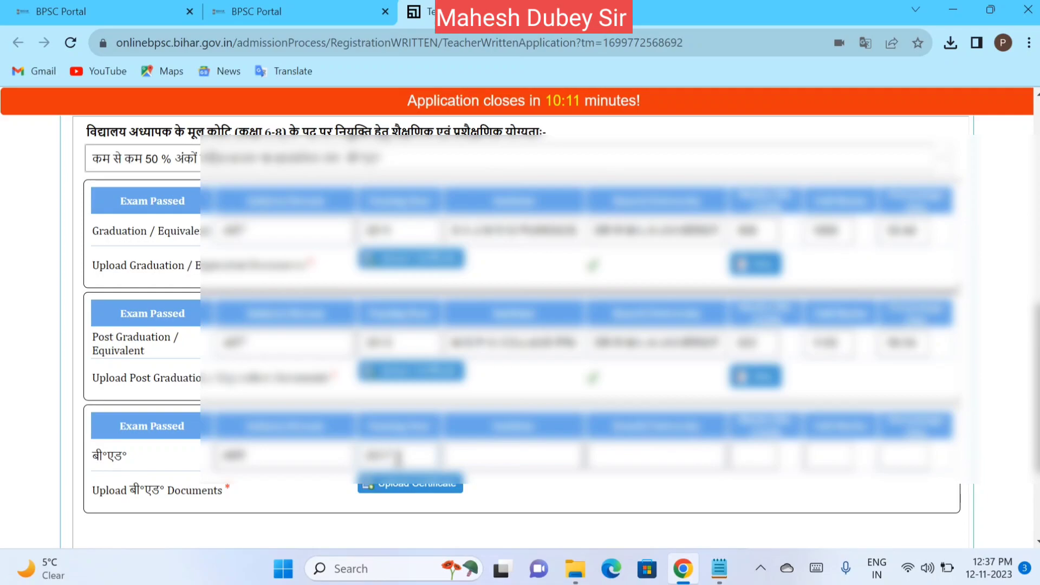
{"action": "left_click", "coordinate": [535, 463]}
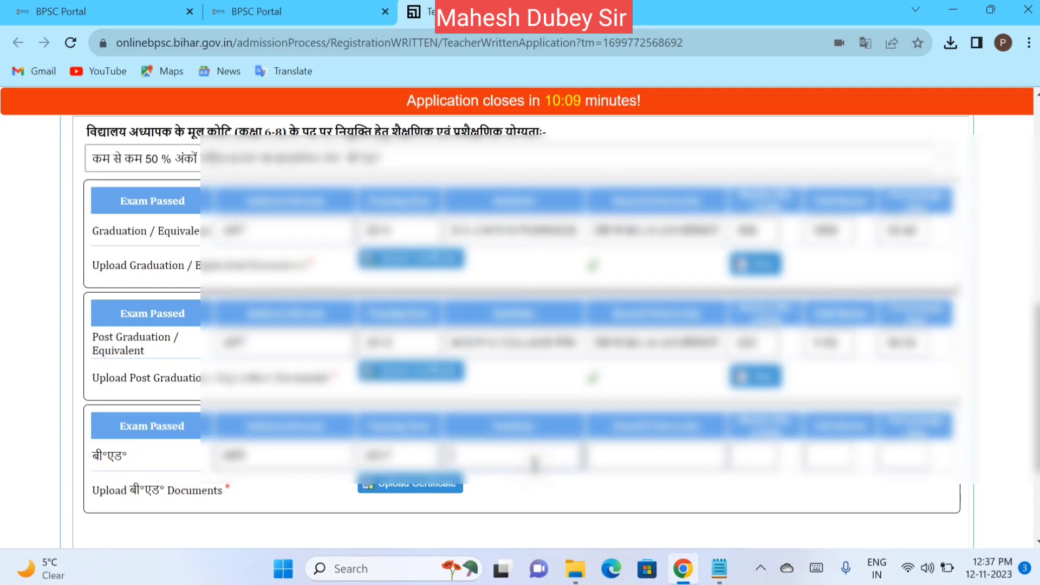
{"action": "type", "text": "MULL.ED"}
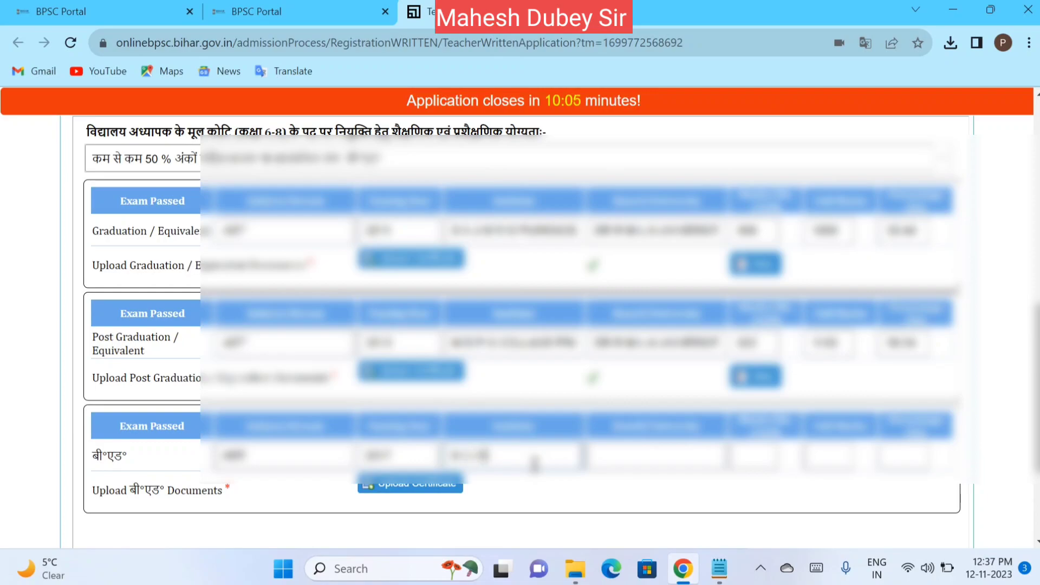
{"action": "key", "text": "BackSpace"}
{"action": "type", "text": "DMAAH"}
{"action": "key", "text": "BackSpace"}
{"action": "key", "text": "BackSpace"}
{"action": "type", "text": "HAVID"}
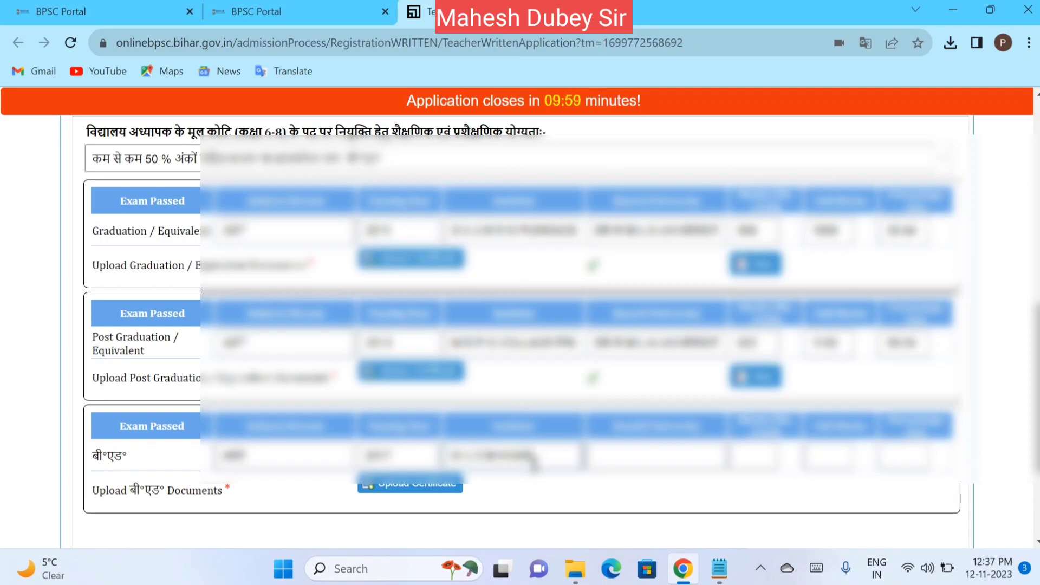
{"action": "type", "text": "YALA"}
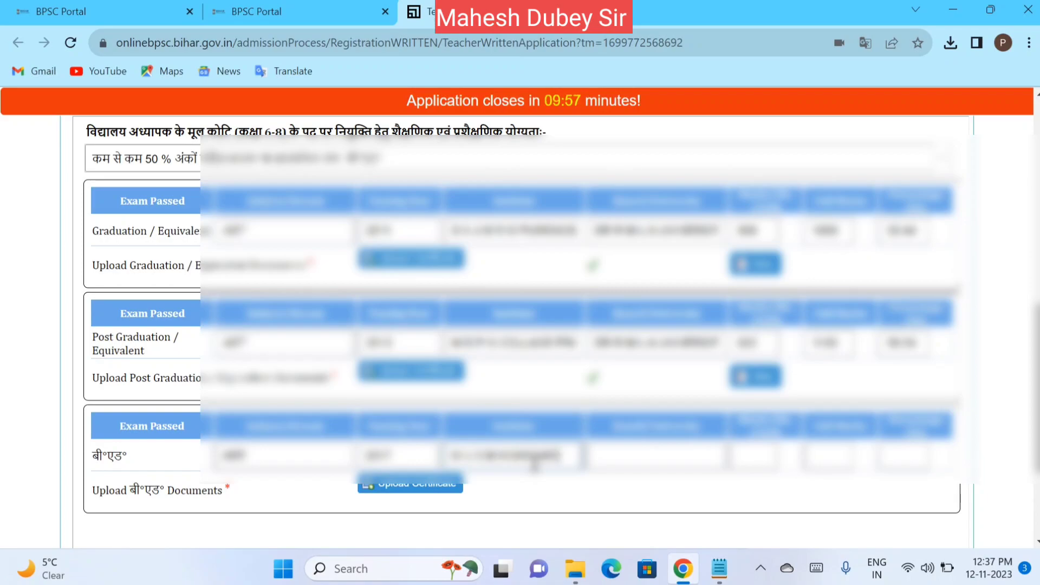
{"action": "type", "text": "YA PAT"}
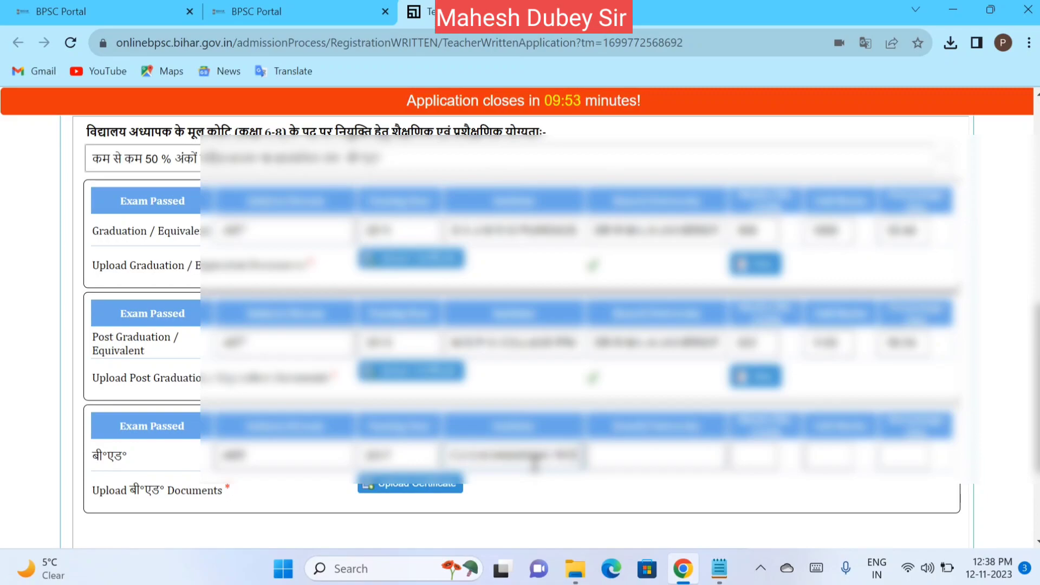
{"action": "type", "text": "NA COLLEGE"}
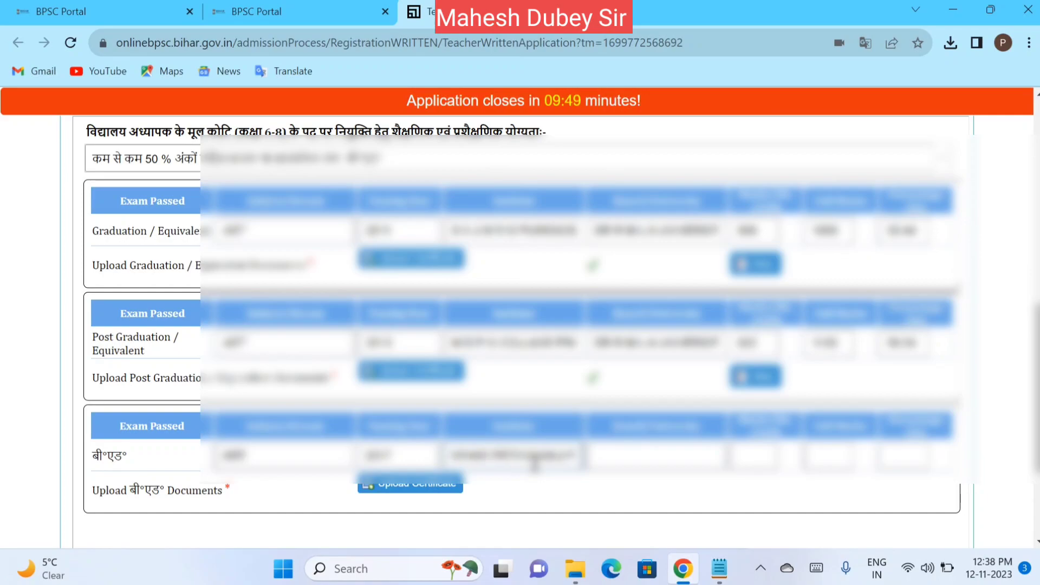
{"action": "type", "text": "APGA"}
Paste the full B.Ed university name into Board/University and move to the marks fields.
{"action": "left_click", "coordinate": [652, 455]}
{"action": "type", "text": "DR"}
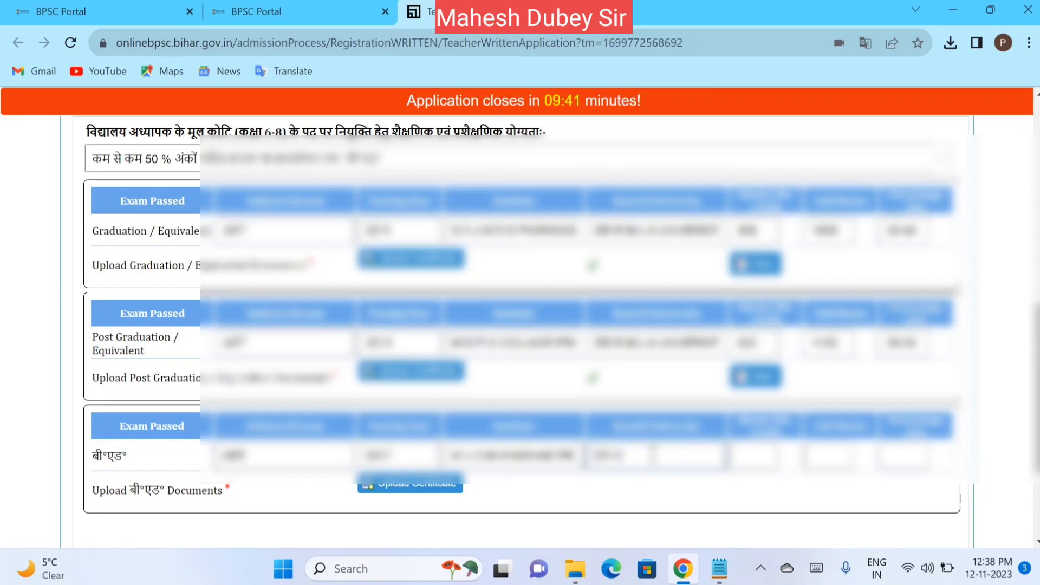
{"action": "key", "text": "ctrl+a"}
{"action": "key", "text": "ctrl+v"}
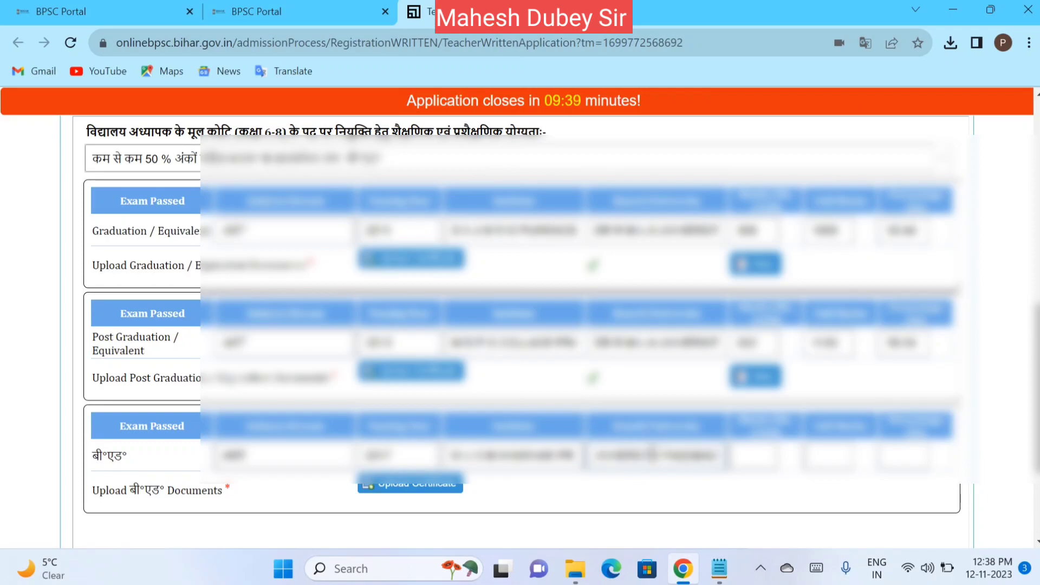
{"action": "left_click", "coordinate": [773, 456]}
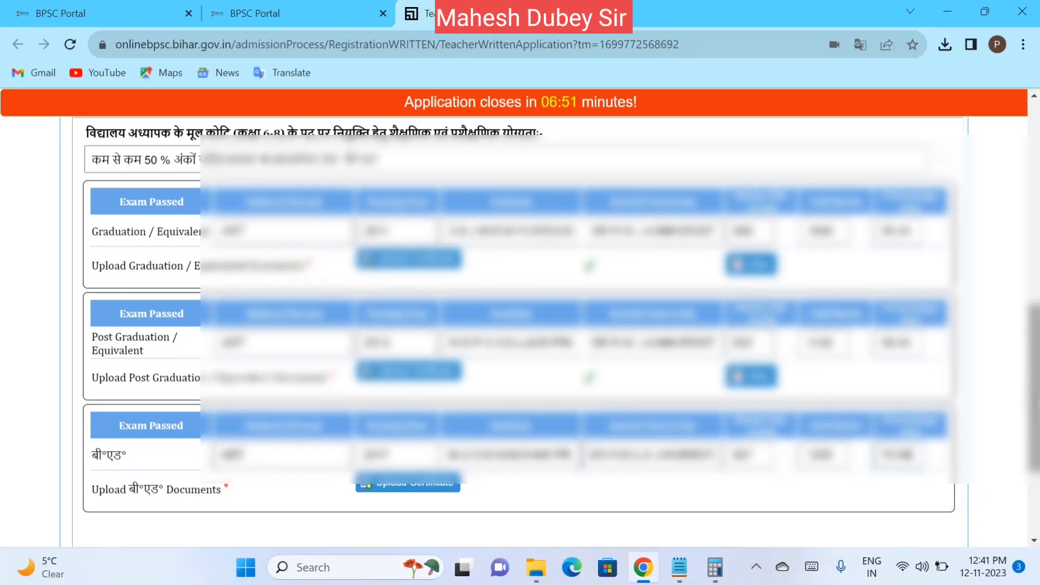
{"action": "scroll", "coordinate": [910, 455], "scroll_direction": "down", "scroll_amount": 2}
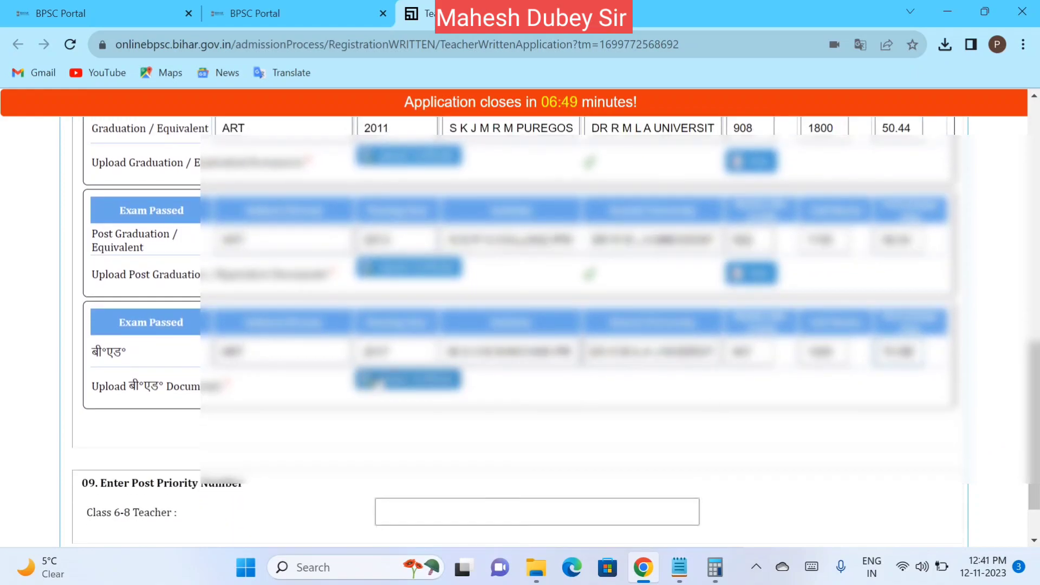
Upload the B.Ed certificate file.
{"action": "left_click", "coordinate": [378, 383]}
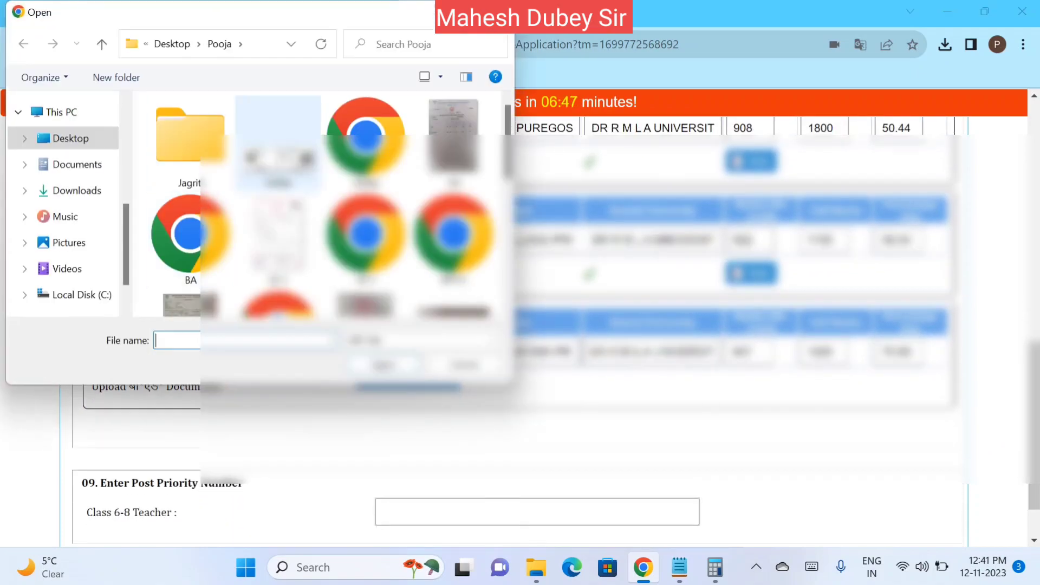
{"action": "left_click", "coordinate": [434, 244]}
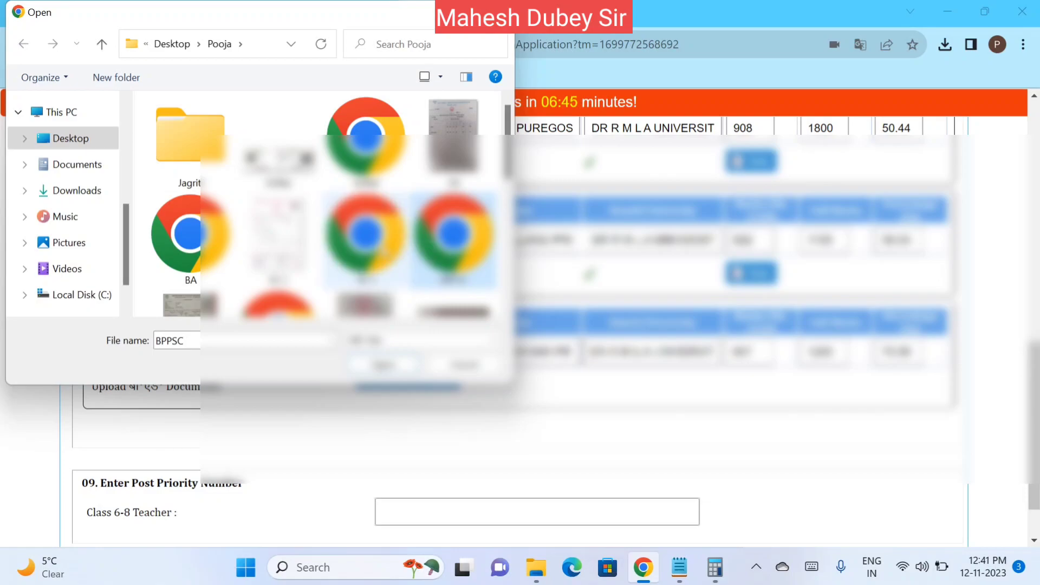
{"action": "double_click", "coordinate": [366, 233]}
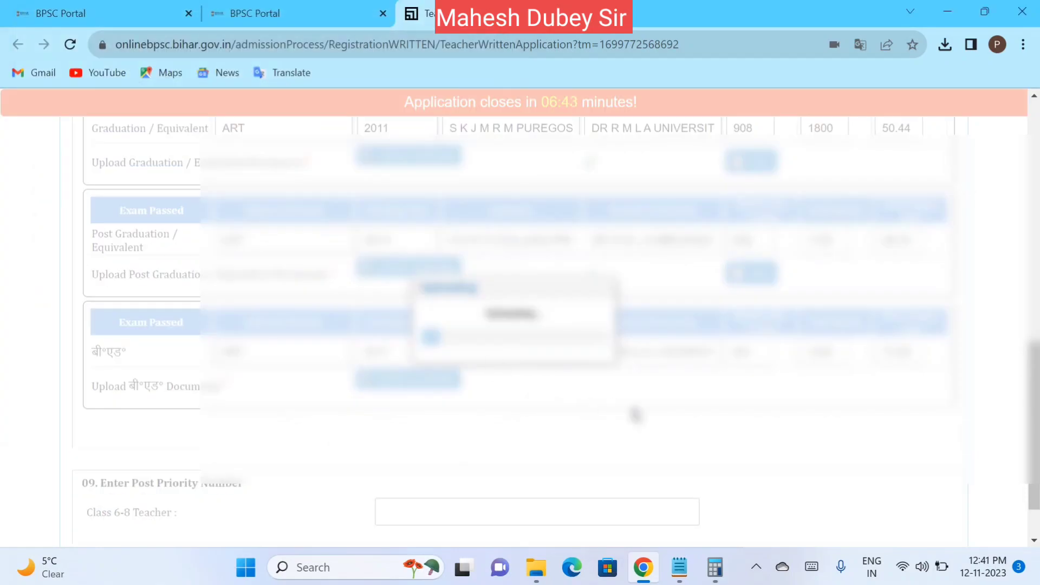
Set the Class 6-8 Teacher post priority to 1.
{"action": "scroll", "coordinate": [471, 487], "scroll_direction": "down", "scroll_amount": 1}
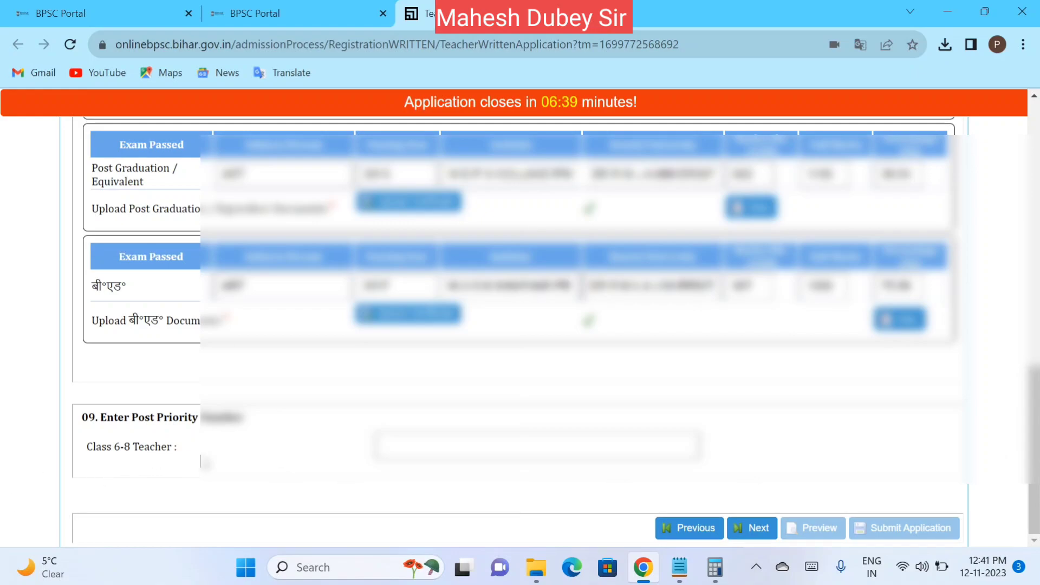
{"action": "left_click", "coordinate": [414, 453]}
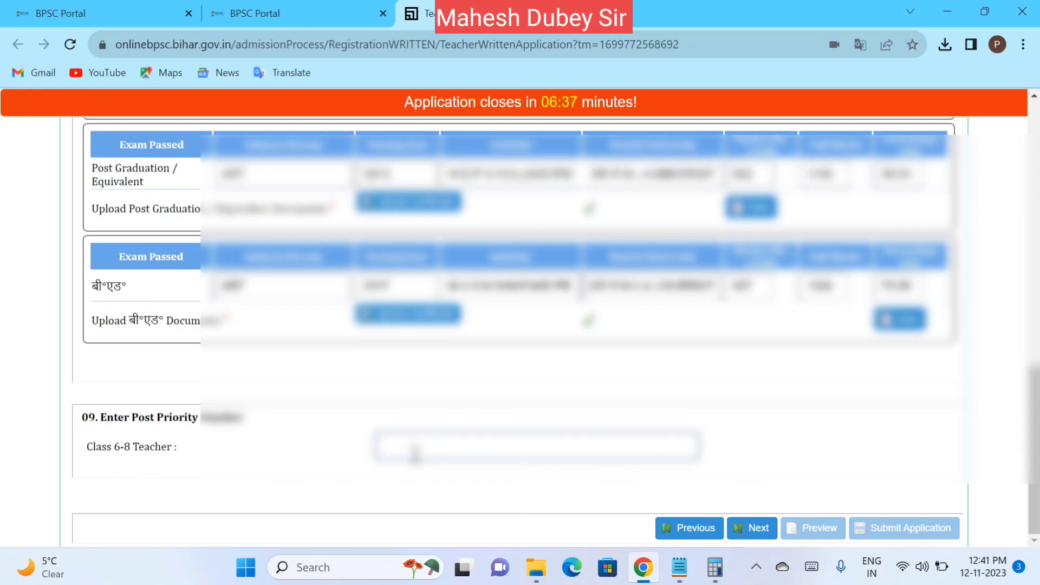
{"action": "type", "text": "1"}
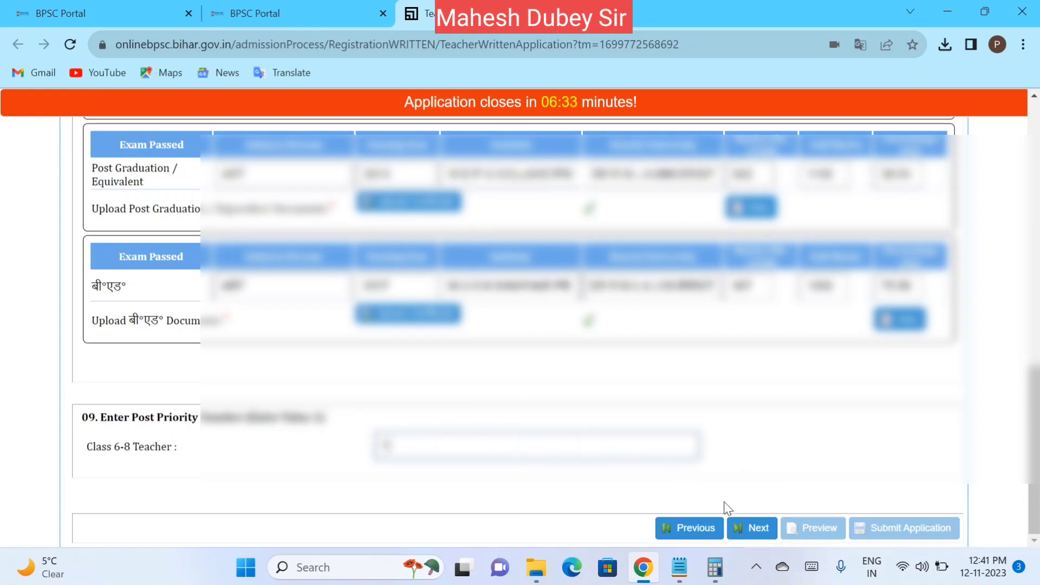
Move on to the form page with district choices, matric details and identification mark.
{"action": "left_click", "coordinate": [752, 529]}
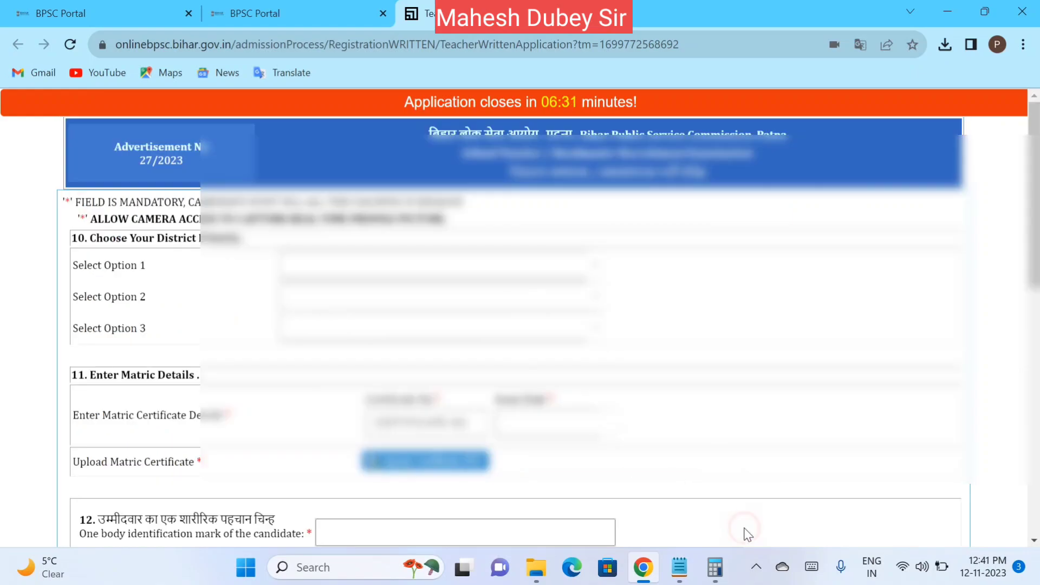
{"action": "scroll", "coordinate": [514, 325], "scroll_direction": "down", "scroll_amount": 15}
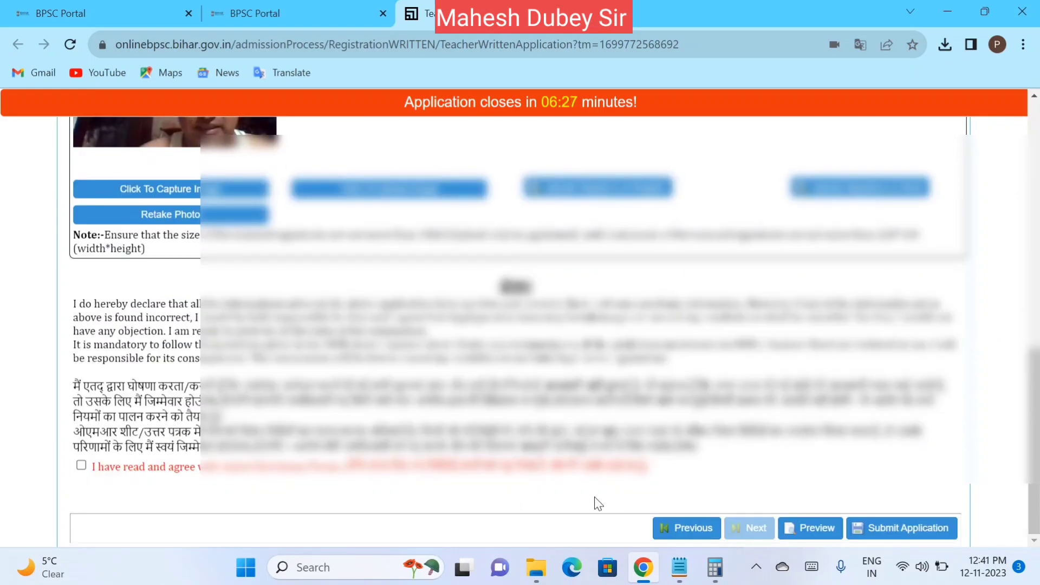
{"action": "left_click", "coordinate": [687, 528]}
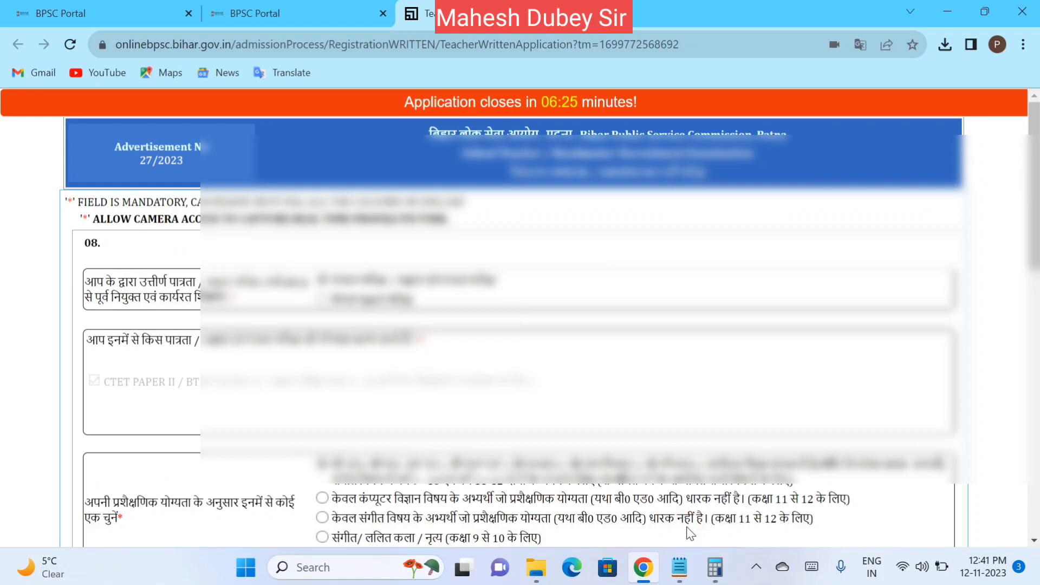
{"action": "left_click_drag", "start_coordinate": [1034, 205], "coordinate": [1034, 470]}
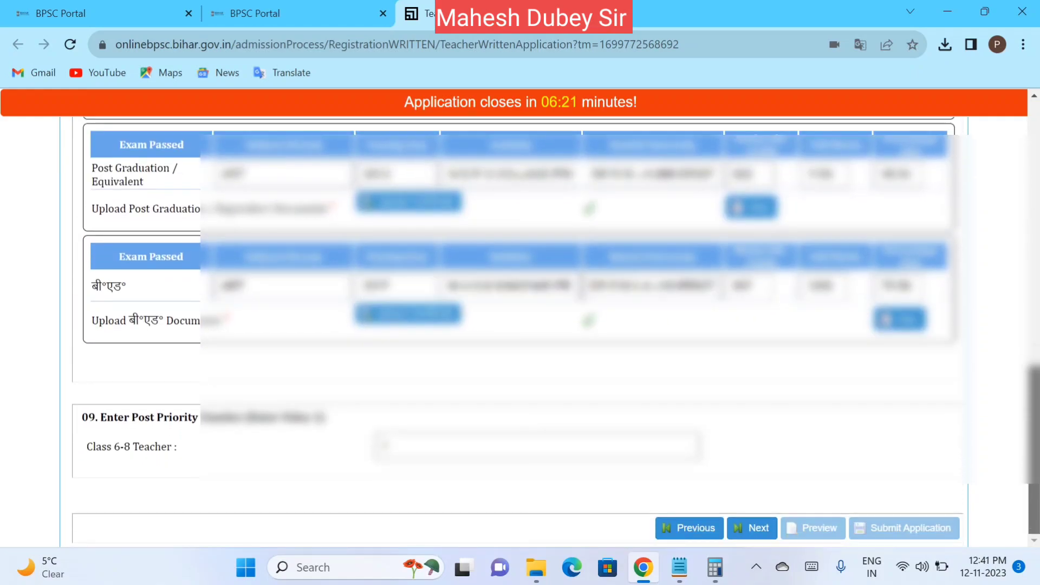
{"action": "left_click", "coordinate": [760, 530]}
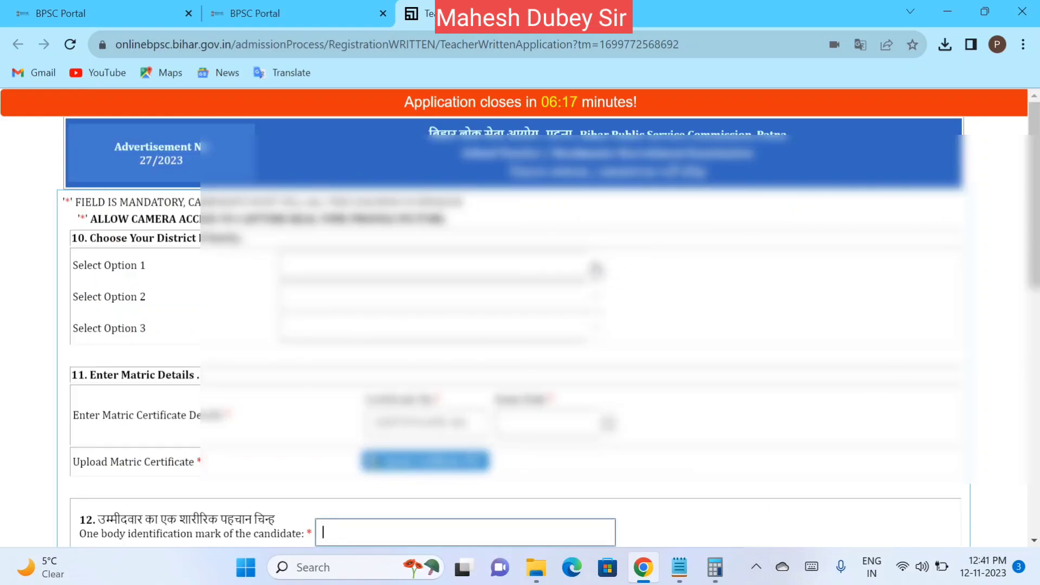
{"action": "left_click", "coordinate": [596, 268]}
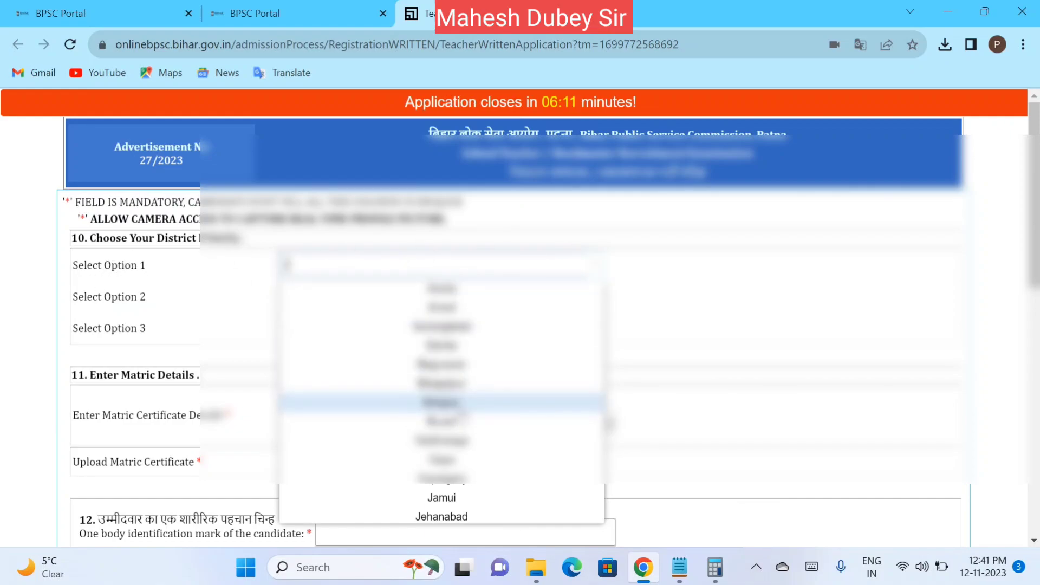
Choose BUXAR as the first district preference and KAIMUR as the second.
{"action": "left_click", "coordinate": [457, 417]}
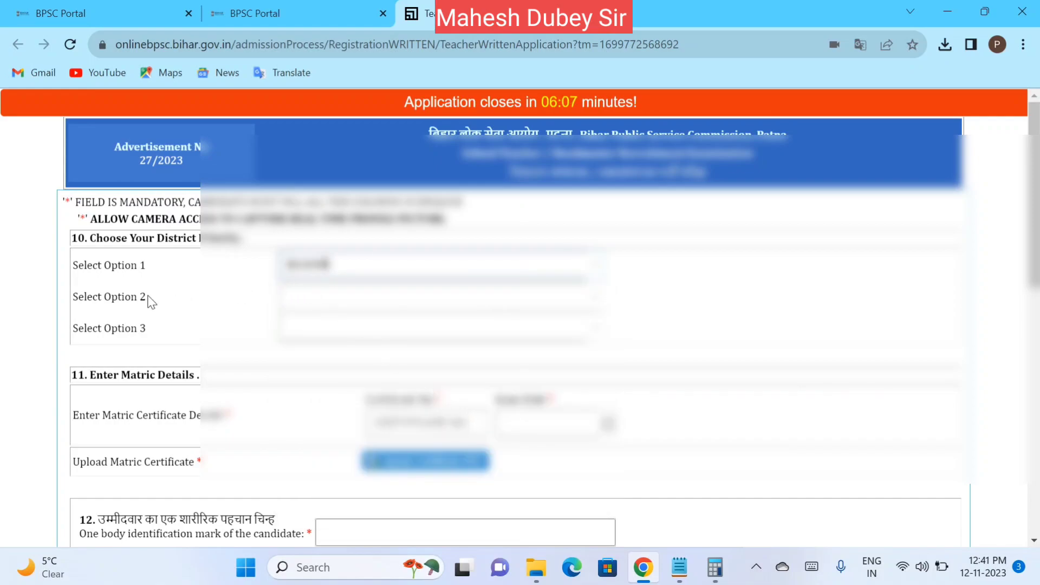
{"action": "left_click", "coordinate": [586, 292]}
{"action": "type", "text": "kai"}
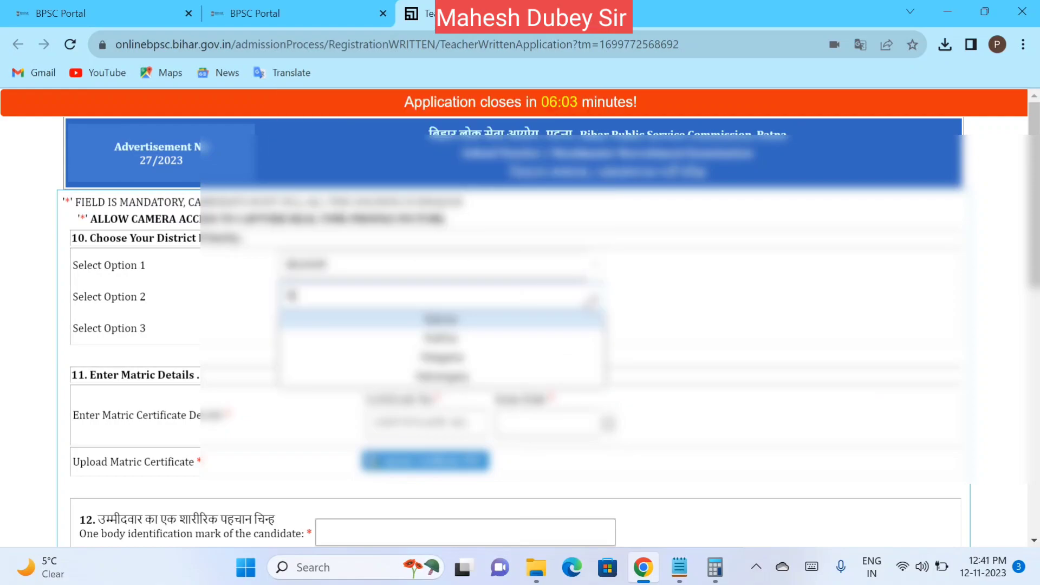
{"action": "left_click", "coordinate": [550, 315]}
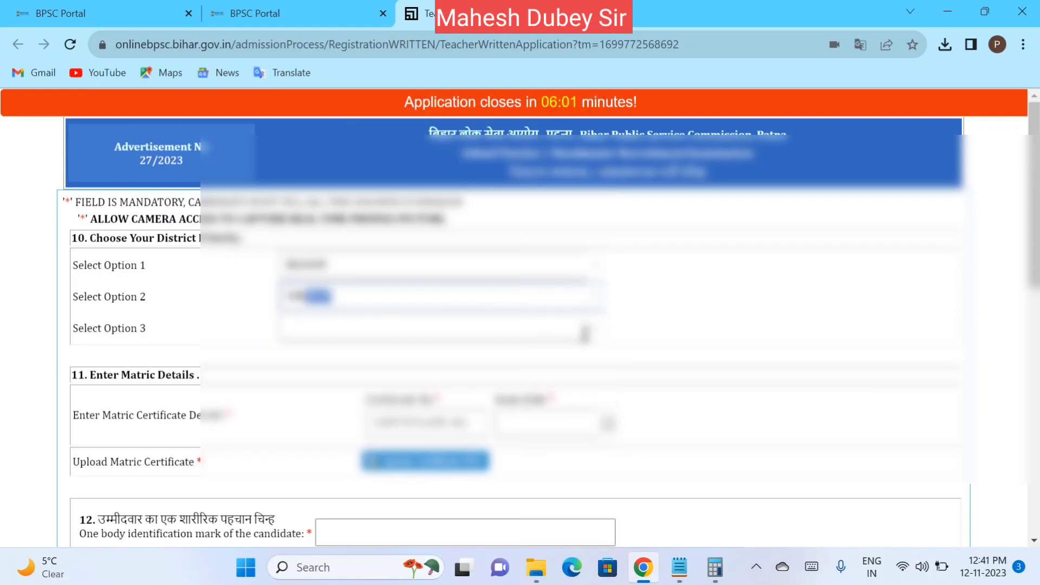
Set the third district preference to PATNA.
{"action": "left_click", "coordinate": [591, 337]}
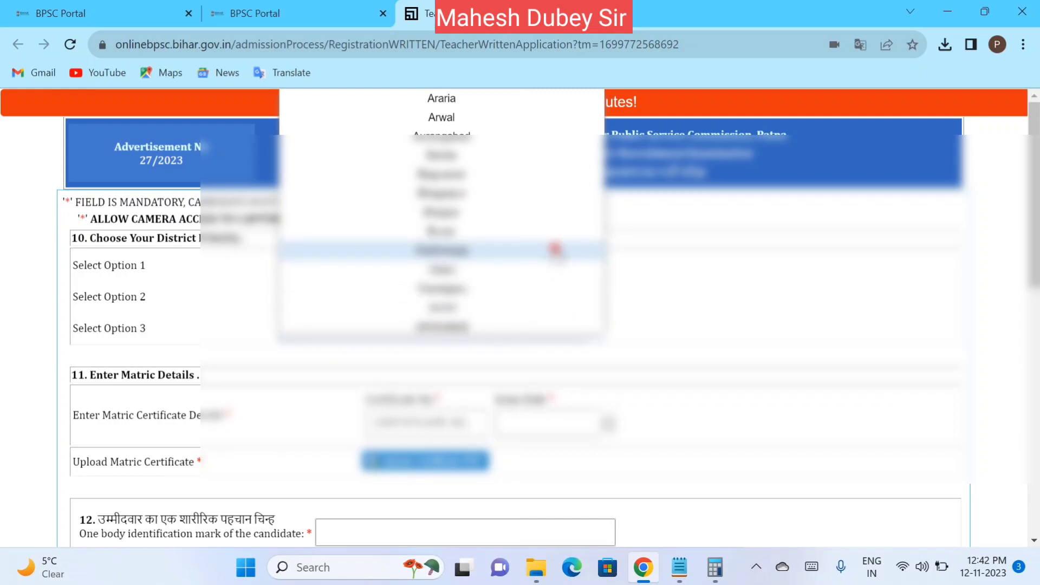
{"action": "left_click", "coordinate": [555, 250]}
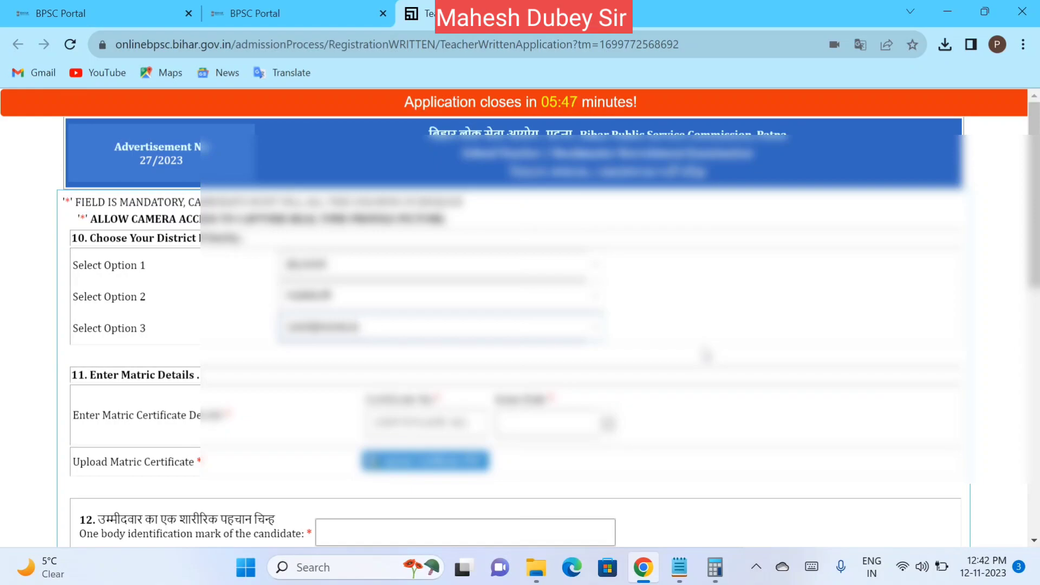
{"action": "scroll", "coordinate": [1032, 184], "scroll_direction": "down", "scroll_amount": 2}
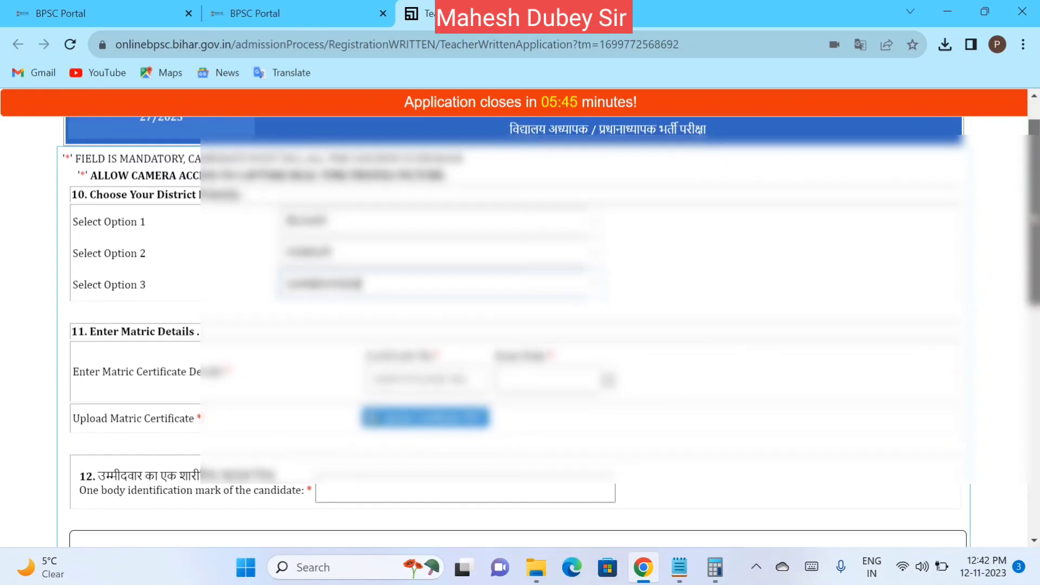
{"action": "left_click", "coordinate": [599, 243]}
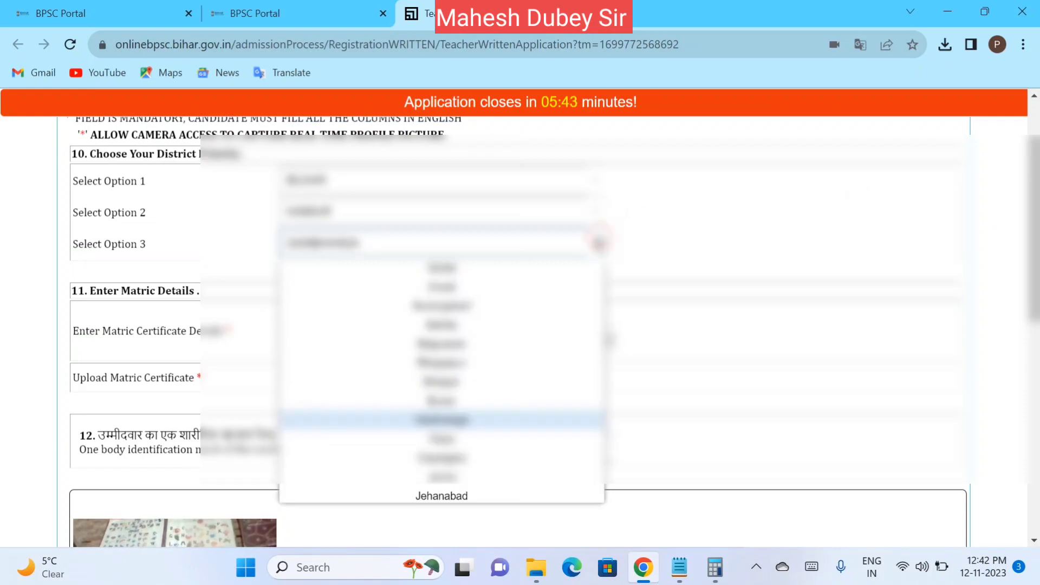
{"action": "left_click", "coordinate": [599, 243]}
{"action": "type", "text": "di"}
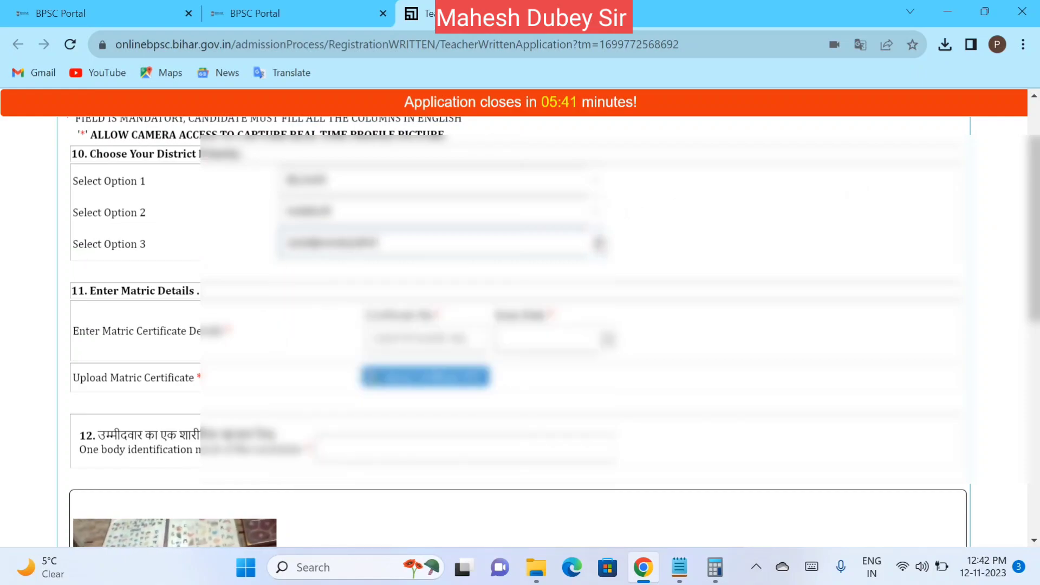
{"action": "key", "text": "ctrl+a"}
{"action": "type", "text": "pa"}
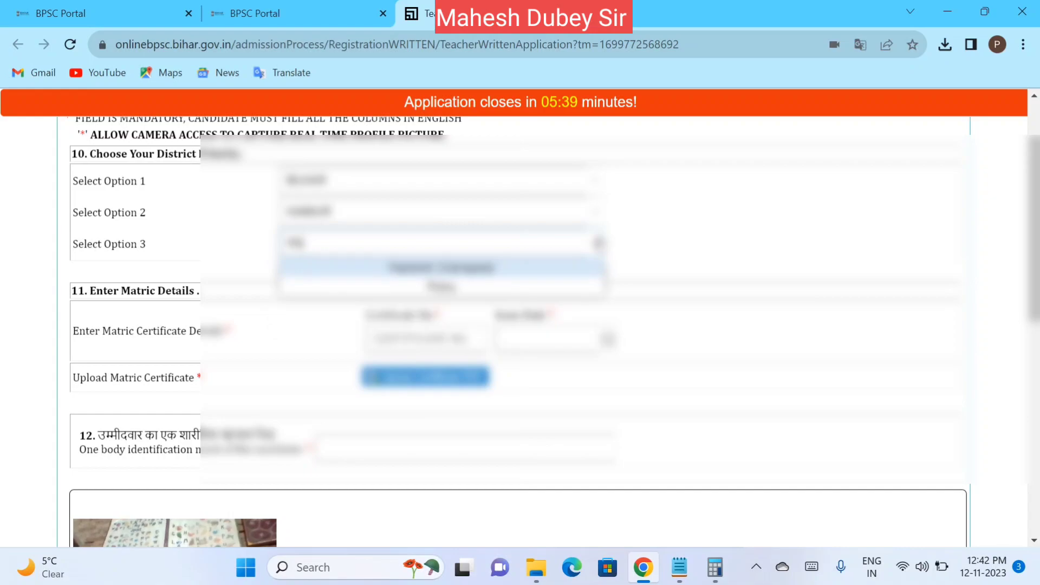
{"action": "left_click", "coordinate": [436, 286]}
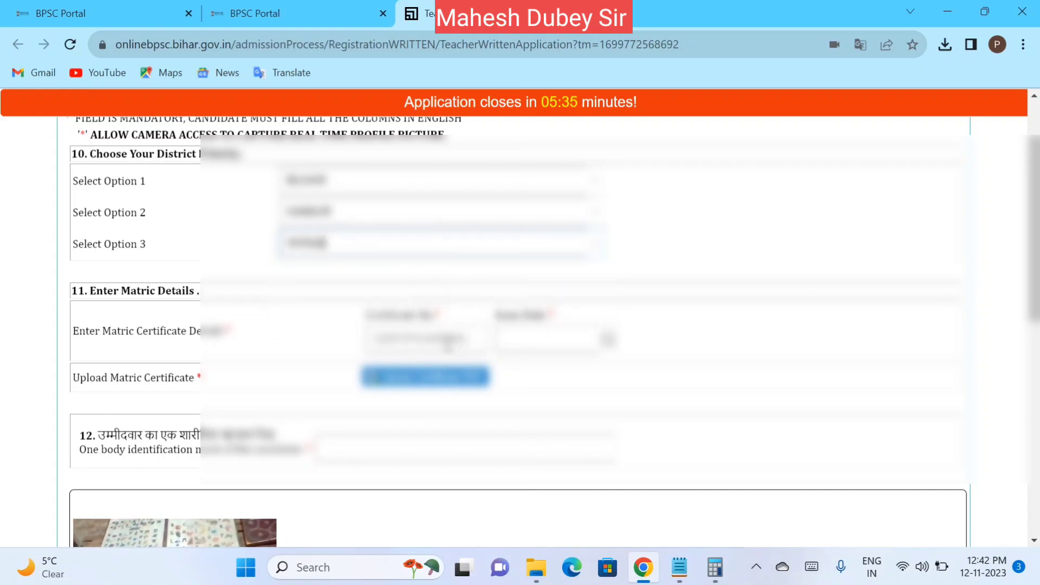
{"action": "left_click", "coordinate": [448, 346]}
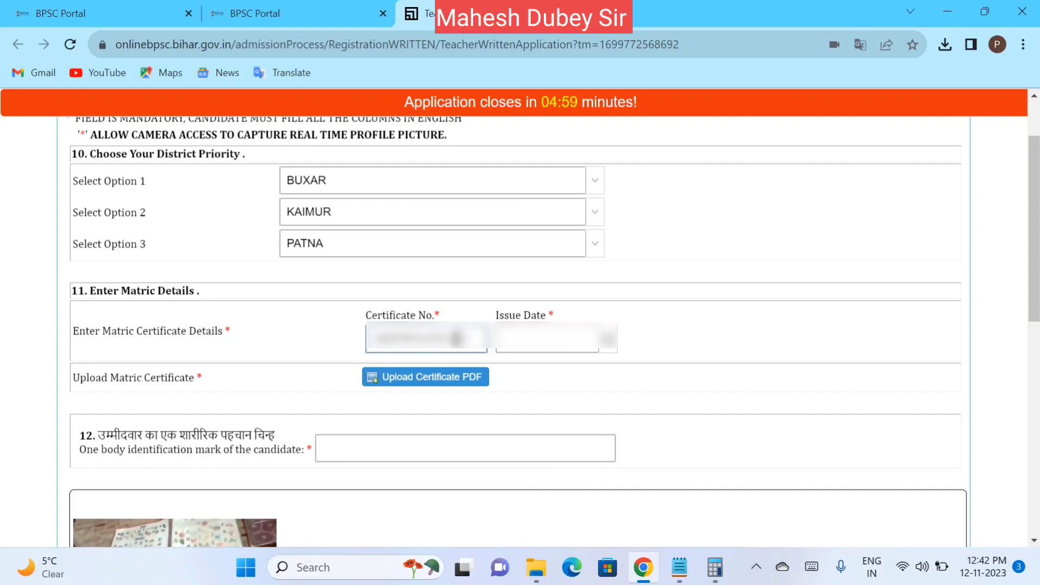
Re-enter the matric certificate number and set its issue date to 25 May 2006.
{"action": "key", "text": "BackSpace"}
{"action": "key", "text": "BackSpace"}
{"action": "key", "text": "BackSpace"}
{"action": "key", "text": "BackSpace"}
{"action": "key", "text": "BackSpace"}
{"action": "key", "text": "BackSpace"}
{"action": "key", "text": "BackSpace"}
{"action": "key", "text": "BackSpace"}
{"action": "key", "text": "BackSpace"}
{"action": "key", "text": "BackSpace"}
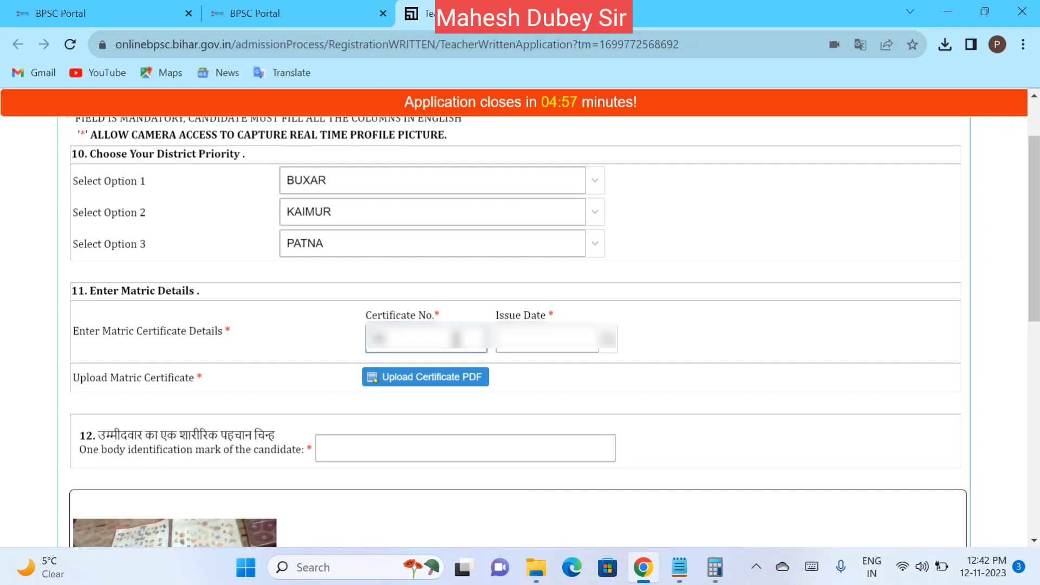
{"action": "type", "text": "00000"}
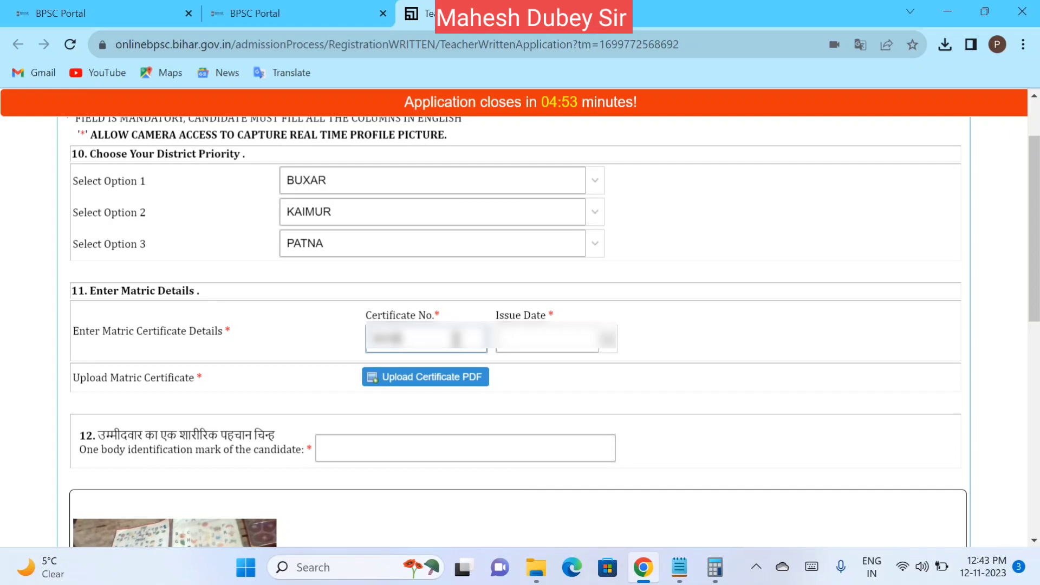
{"action": "type", "text": "00"}
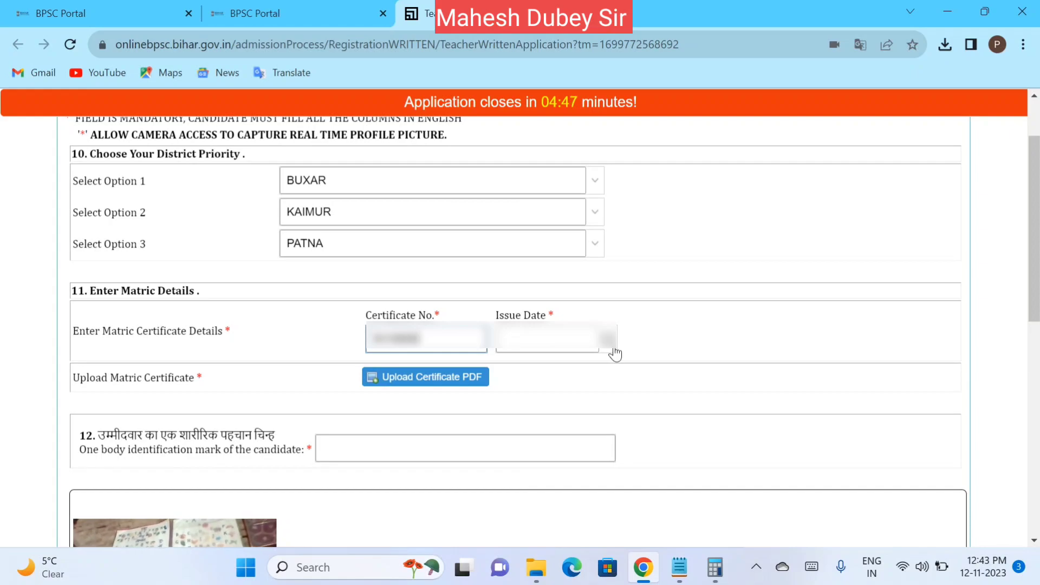
{"action": "left_click", "coordinate": [613, 350]}
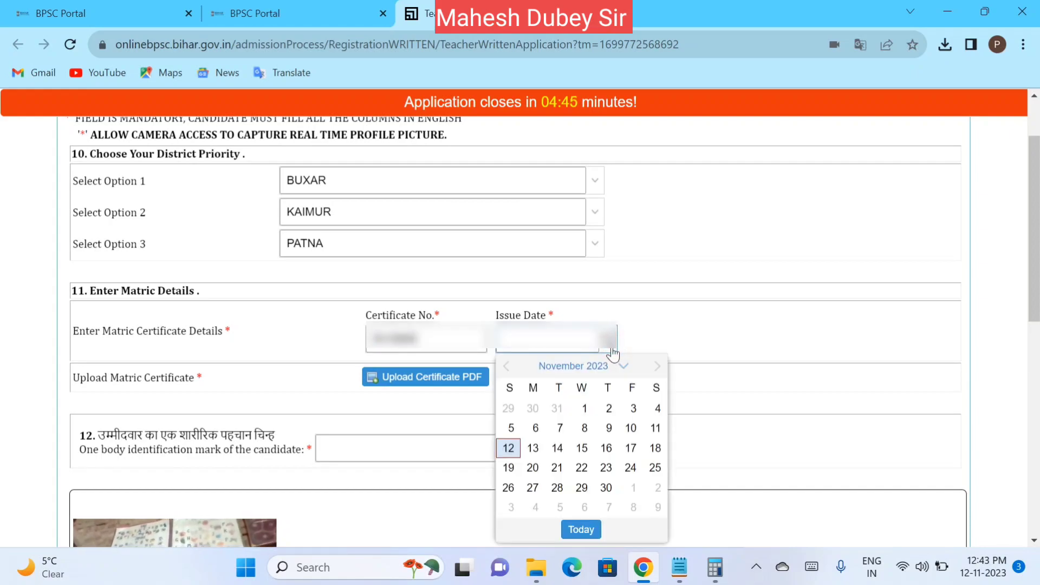
{"action": "left_click", "coordinate": [624, 366]}
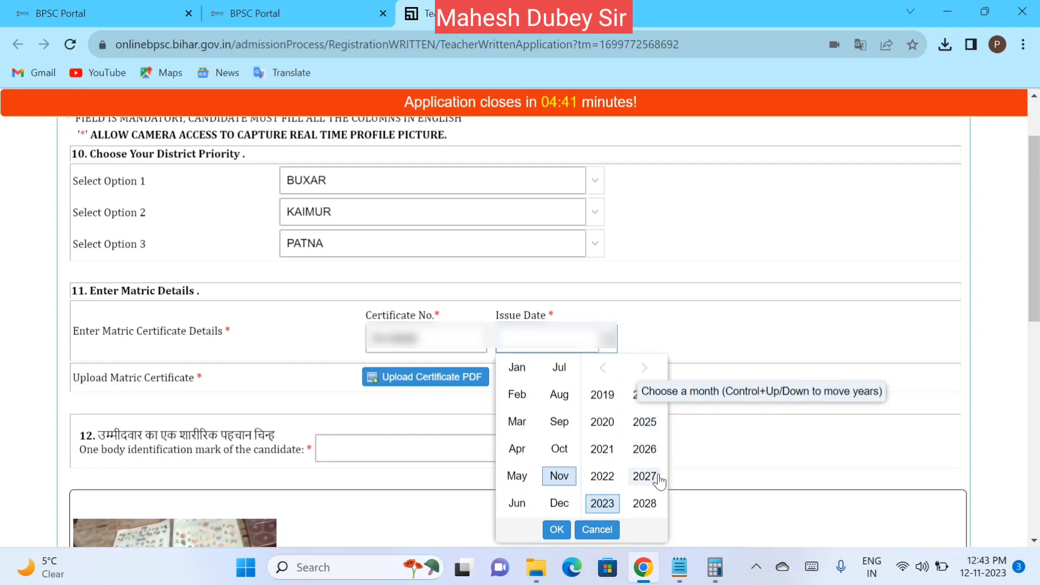
{"action": "left_click", "coordinate": [603, 368]}
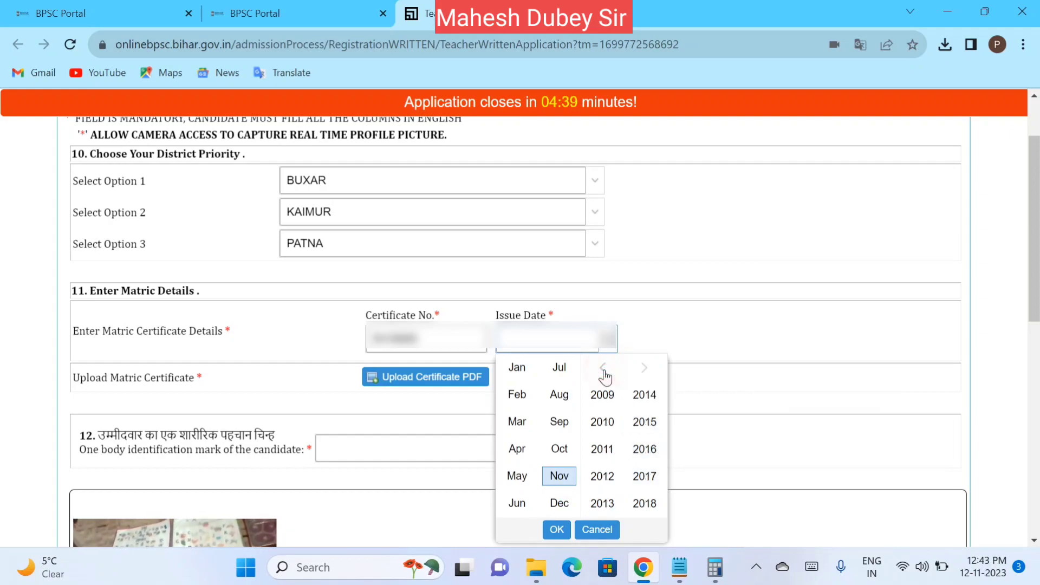
{"action": "left_click", "coordinate": [603, 370]}
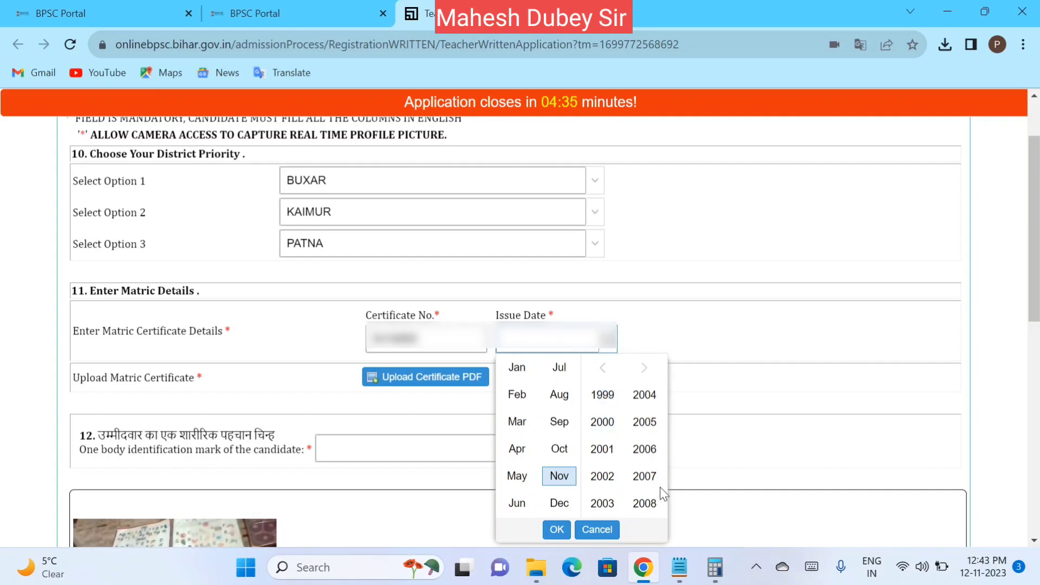
{"action": "left_click", "coordinate": [647, 452]}
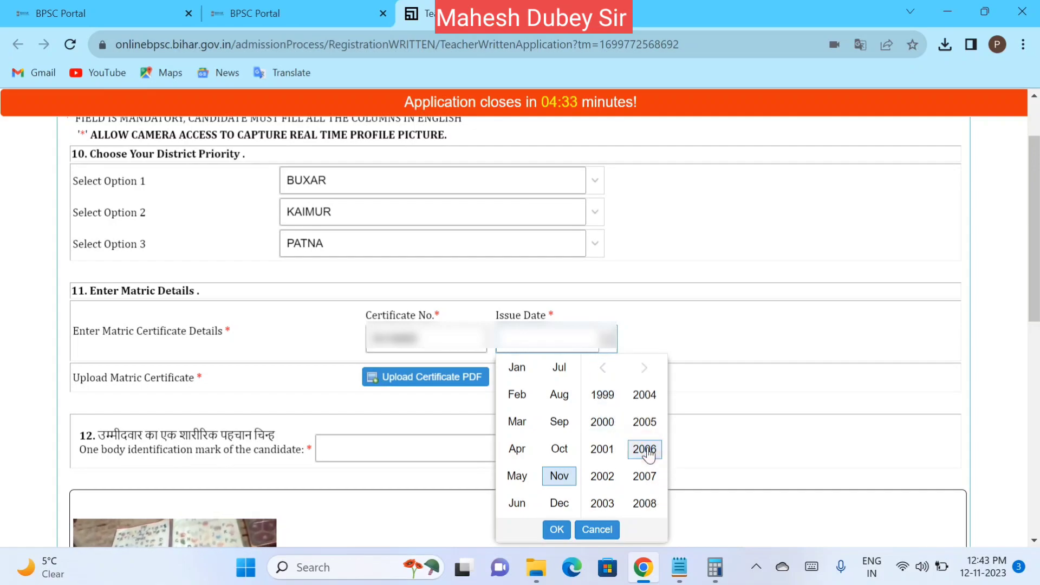
{"action": "left_click", "coordinate": [517, 477]}
{"action": "left_click", "coordinate": [557, 529]}
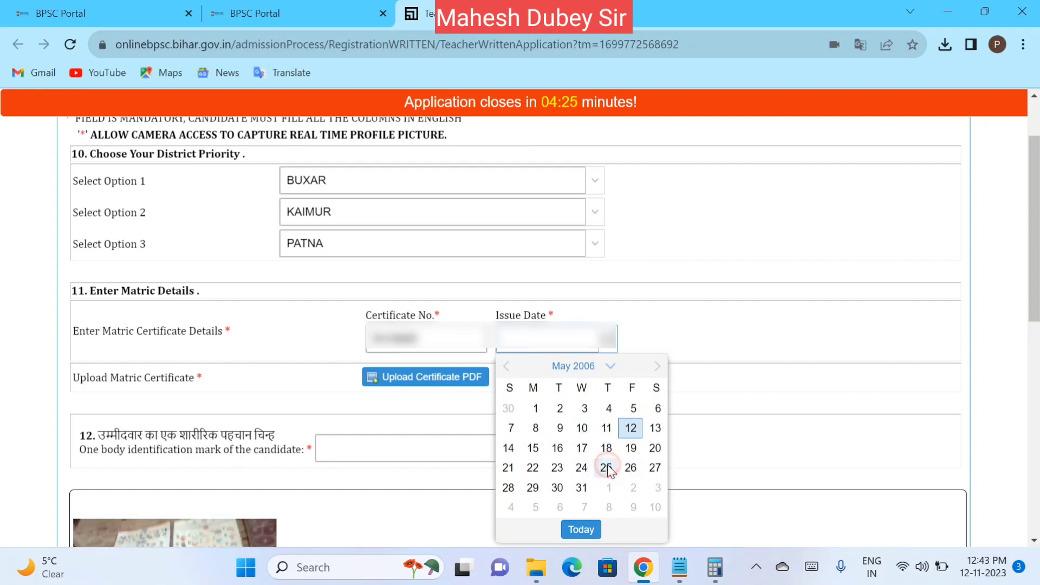
{"action": "left_click", "coordinate": [606, 467]}
Upload the 'High' file as the matric certificate PDF.
{"action": "left_click", "coordinate": [432, 379]}
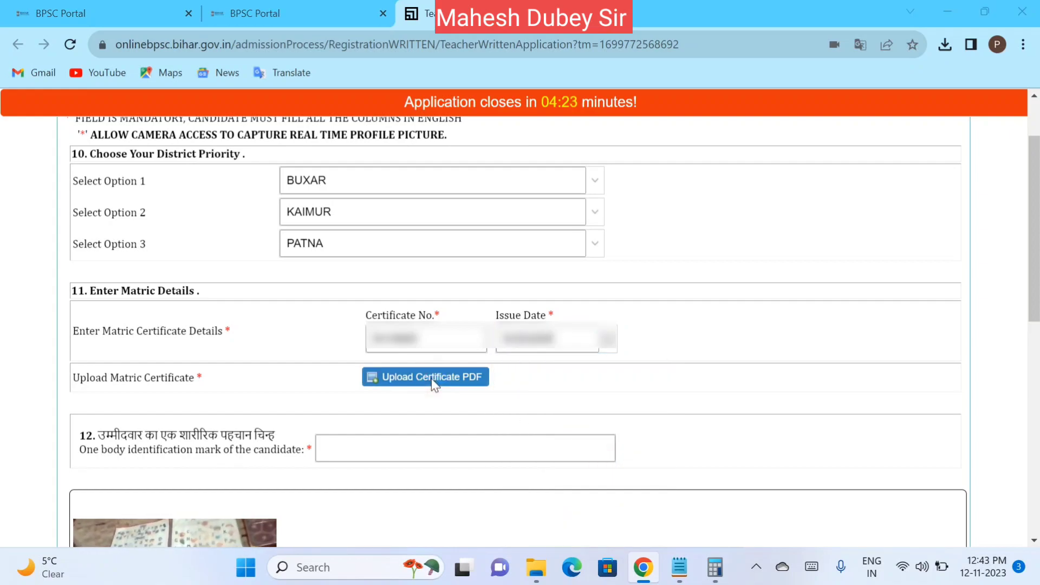
{"action": "left_click", "coordinate": [325, 242]}
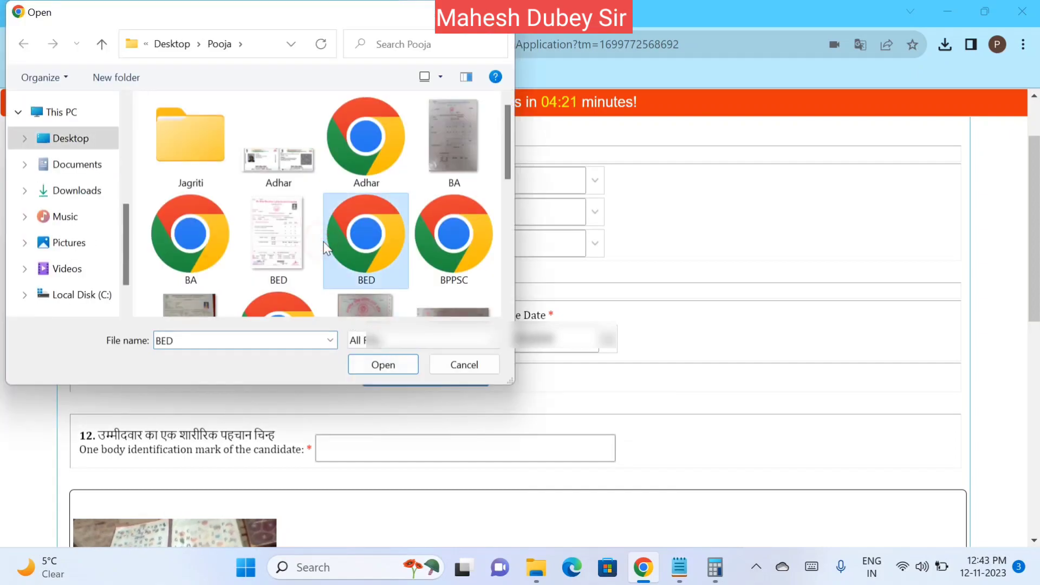
{"action": "key", "text": "Down"}
{"action": "key", "text": "Right"}
{"action": "key", "text": "Right"}
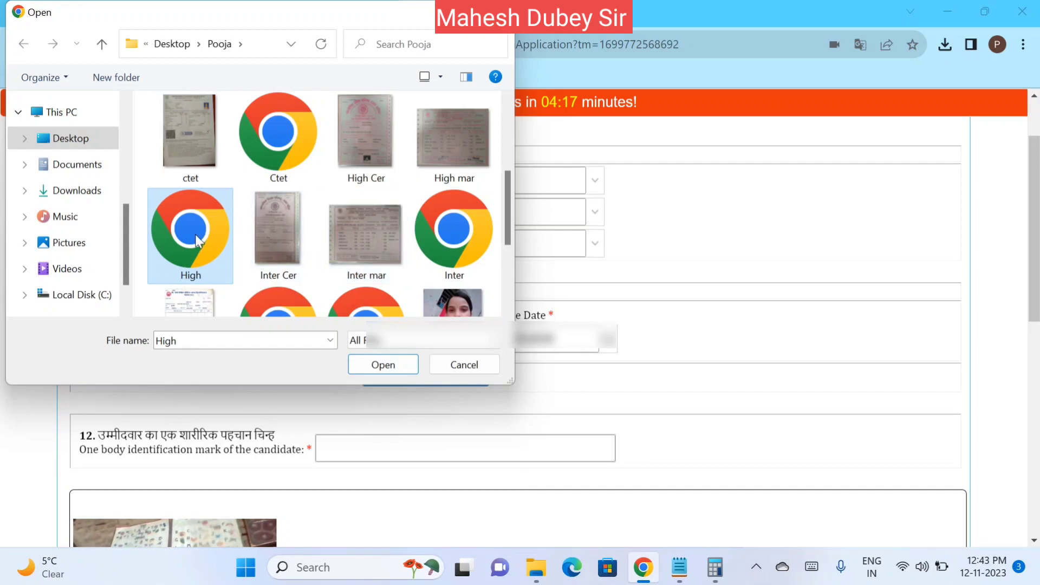
{"action": "left_click", "coordinate": [367, 369]}
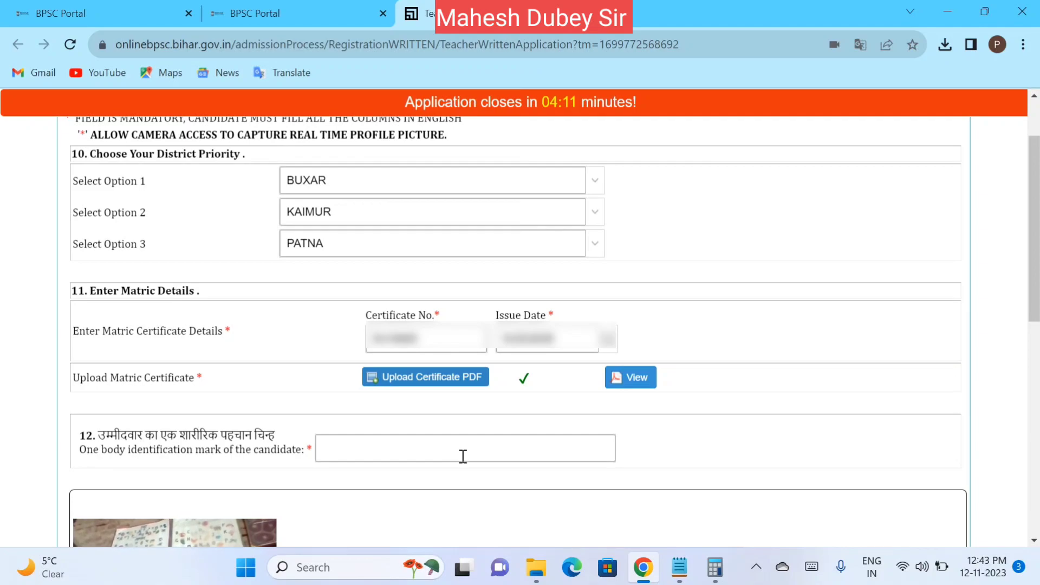
{"action": "left_click", "coordinate": [464, 456]}
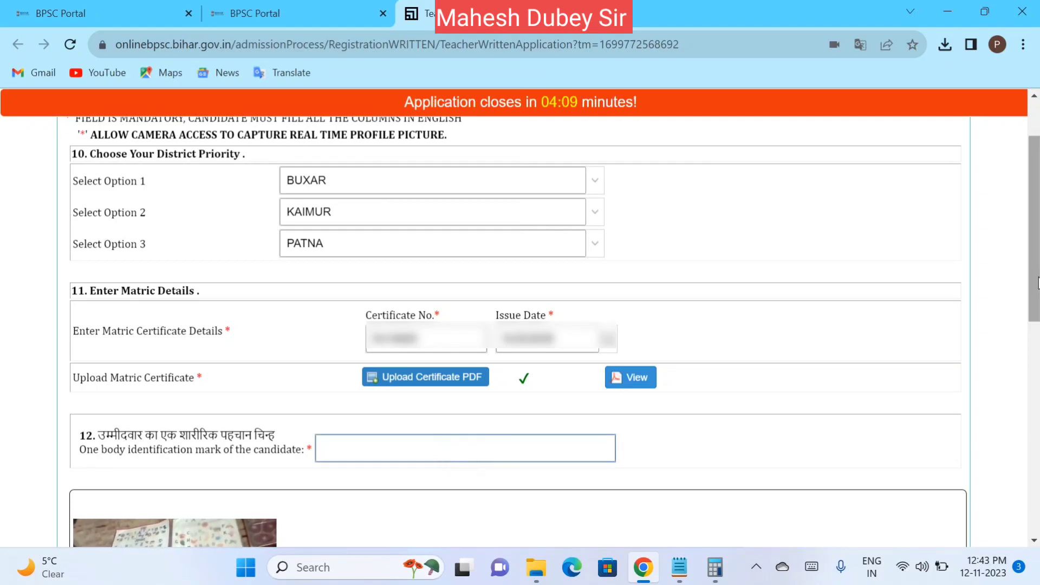
Capture a live webcam photo, upload it, and begin the signature upload.
{"action": "left_click_drag", "start_coordinate": [1037, 283], "coordinate": [1021, 301]}
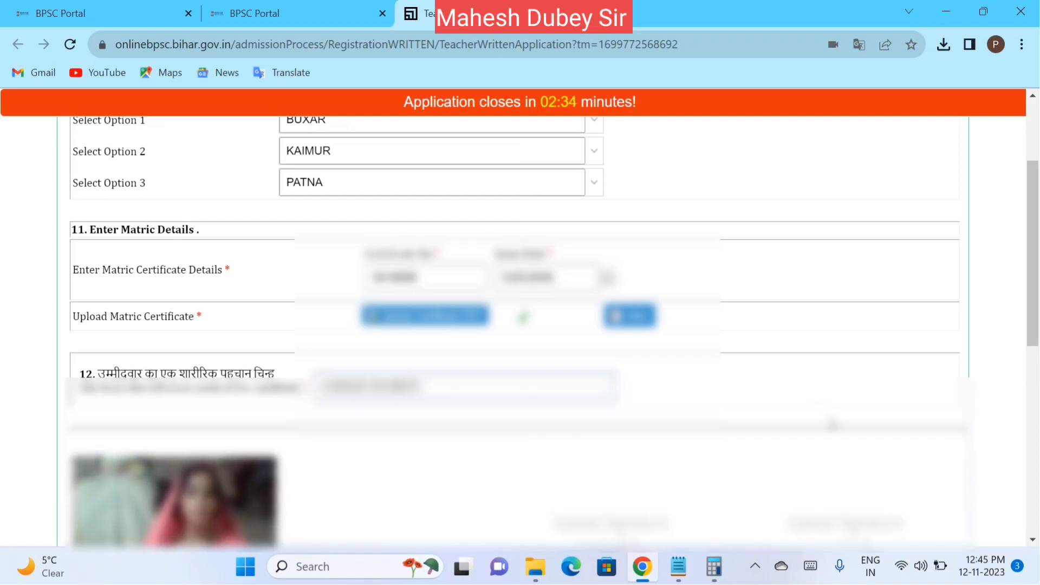
{"action": "scroll", "coordinate": [515, 325], "scroll_direction": "down", "scroll_amount": 2}
{"action": "scroll", "coordinate": [515, 325], "scroll_direction": "down", "scroll_amount": 1}
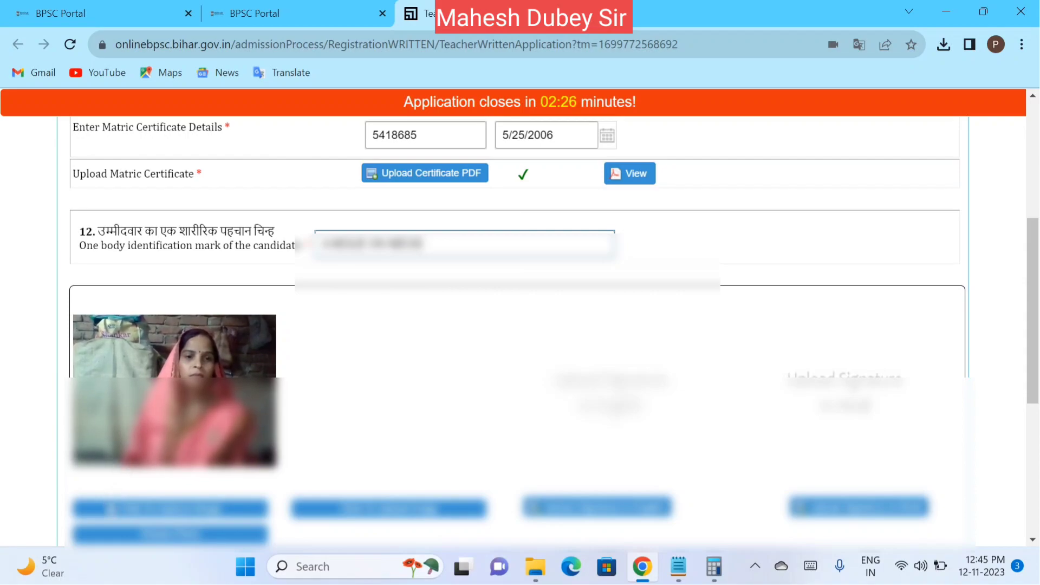
{"action": "left_click", "coordinate": [110, 517]}
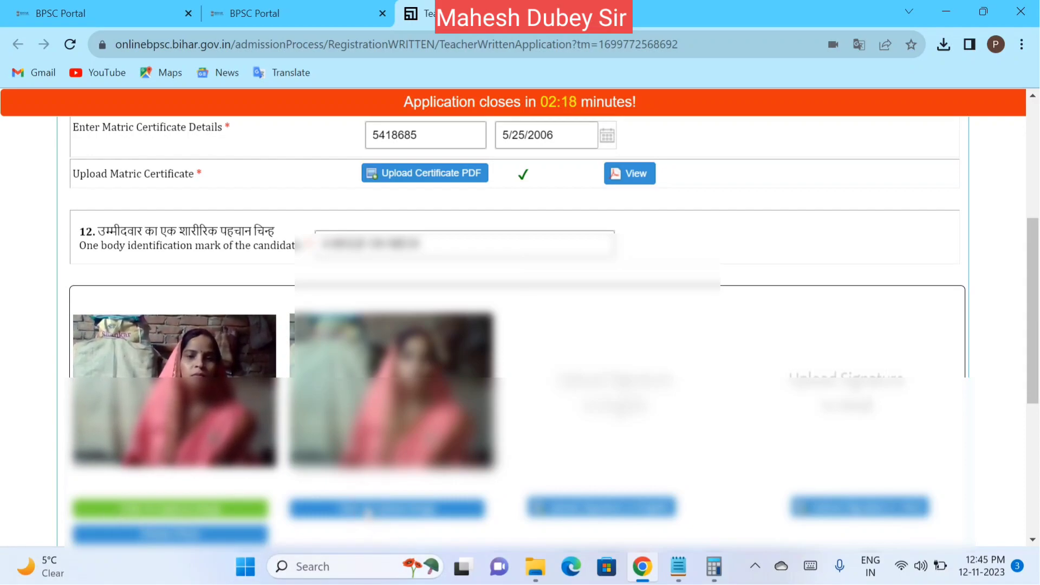
{"action": "left_click", "coordinate": [368, 509]}
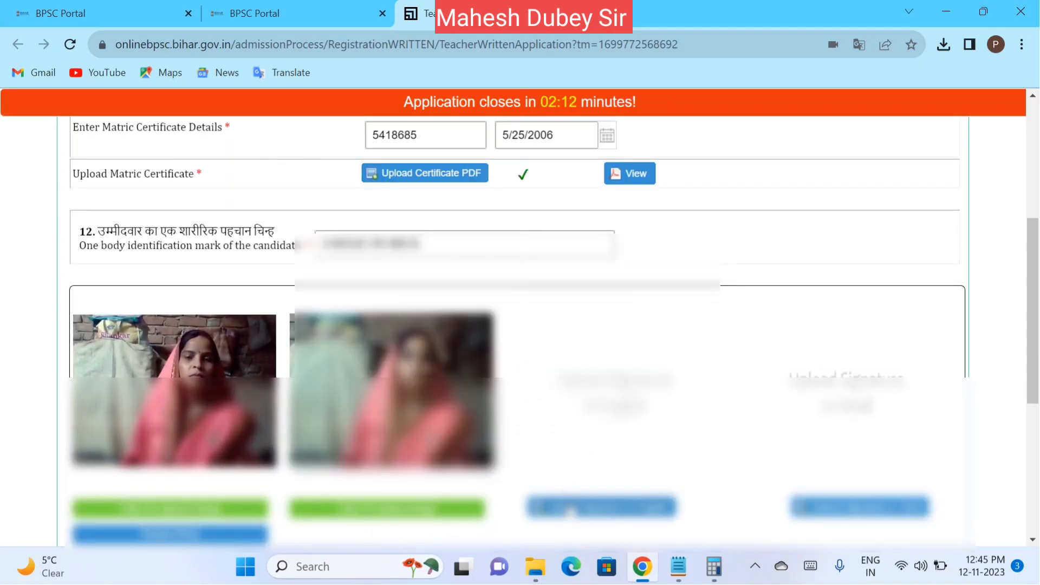
{"action": "left_click", "coordinate": [571, 510]}
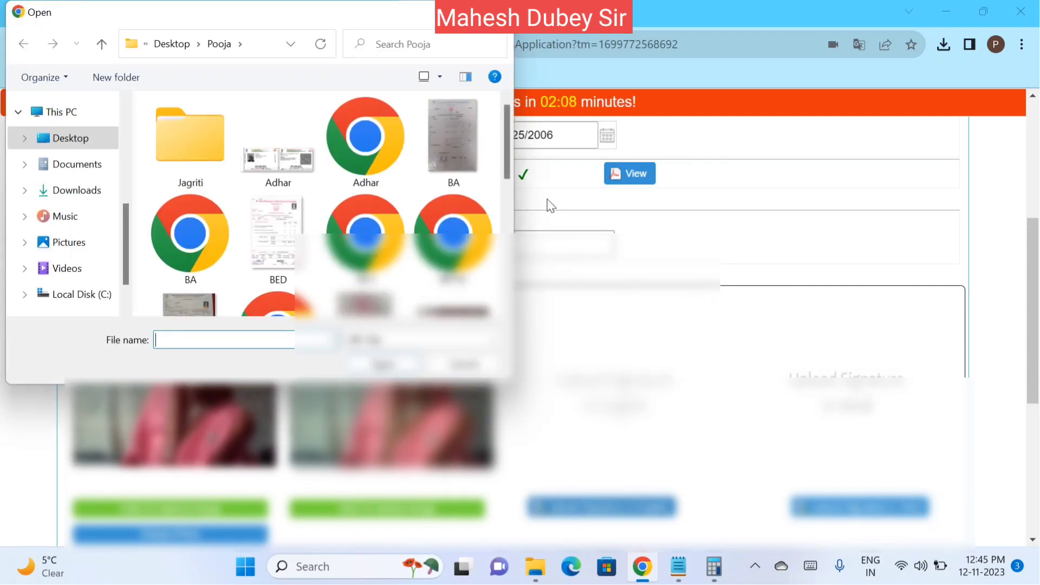
Upload Sign h from the Pooja folder as the English signature.
{"action": "left_click", "coordinate": [508, 183]}
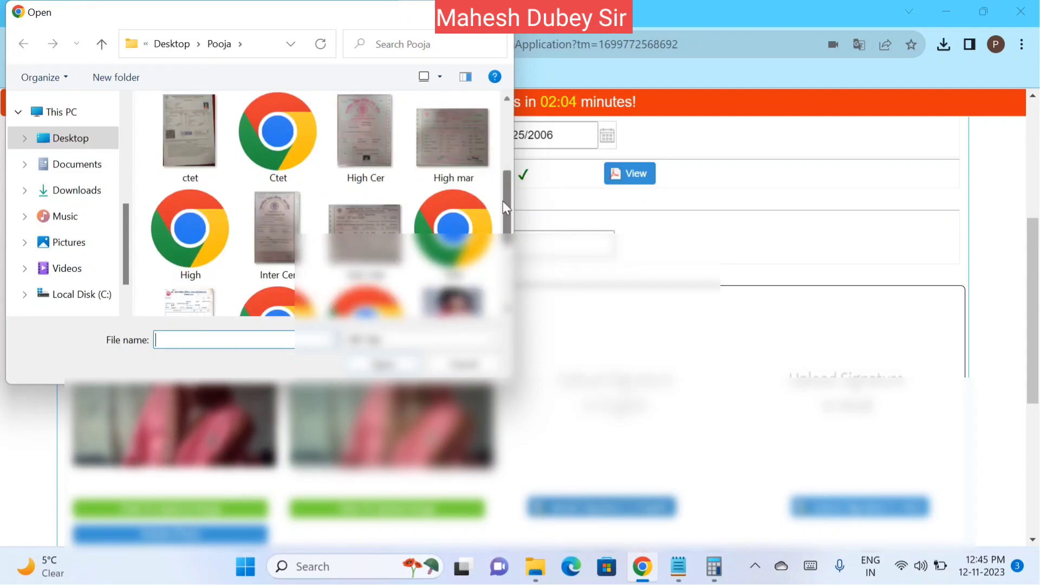
{"action": "left_click", "coordinate": [370, 208]}
{"action": "key", "text": "s"}
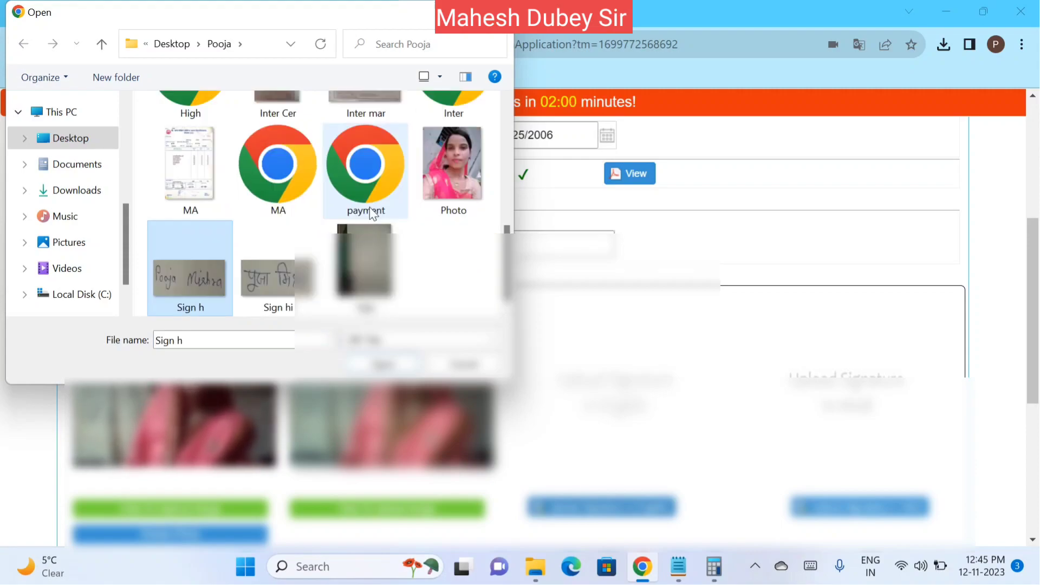
{"action": "double_click", "coordinate": [180, 268]}
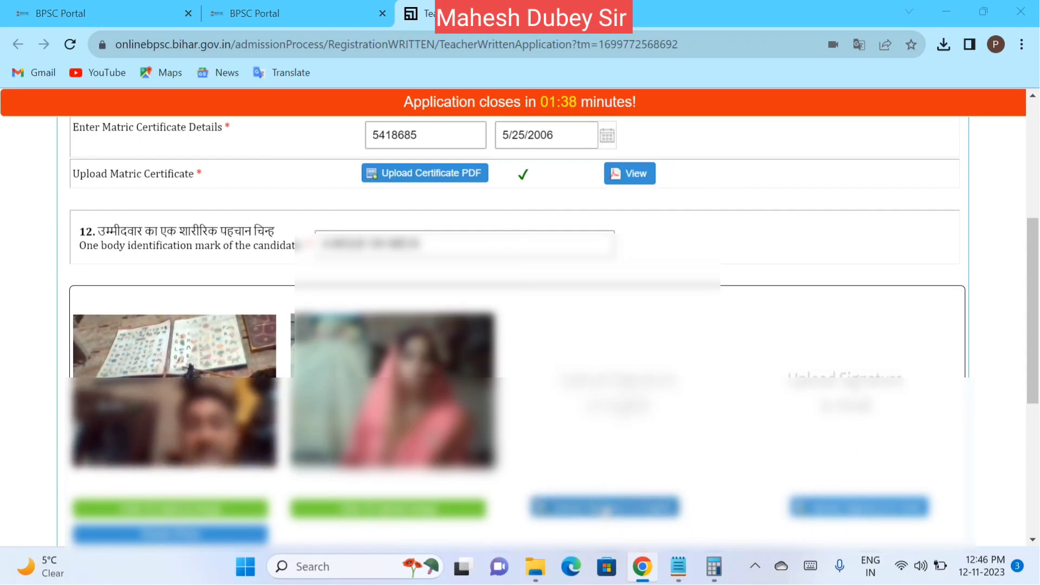
Reopen the English signature file picker and choose Sign h again.
{"action": "left_click", "coordinate": [606, 510]}
{"action": "left_click", "coordinate": [446, 238]}
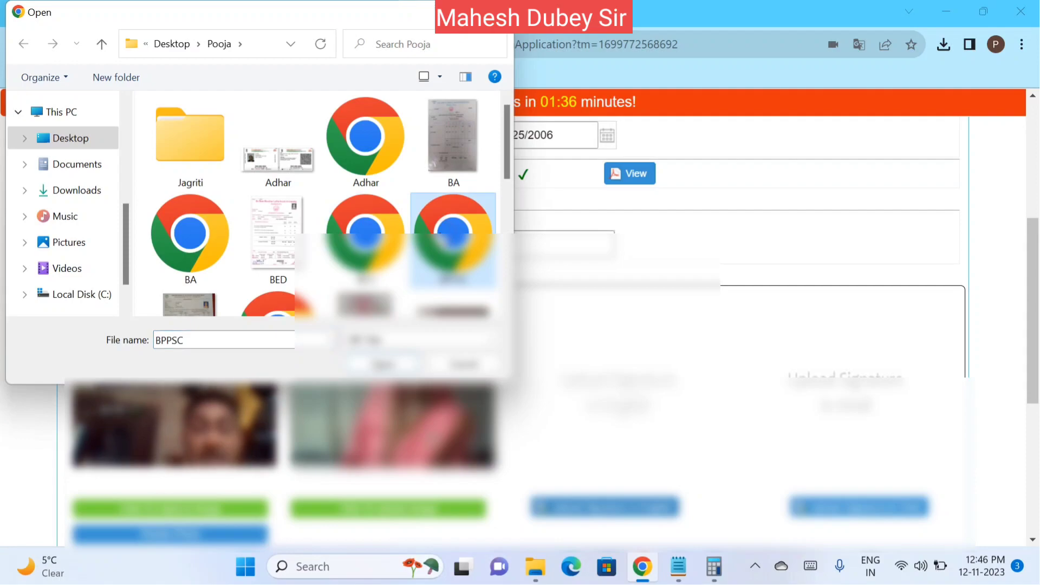
{"action": "key", "text": "a"}
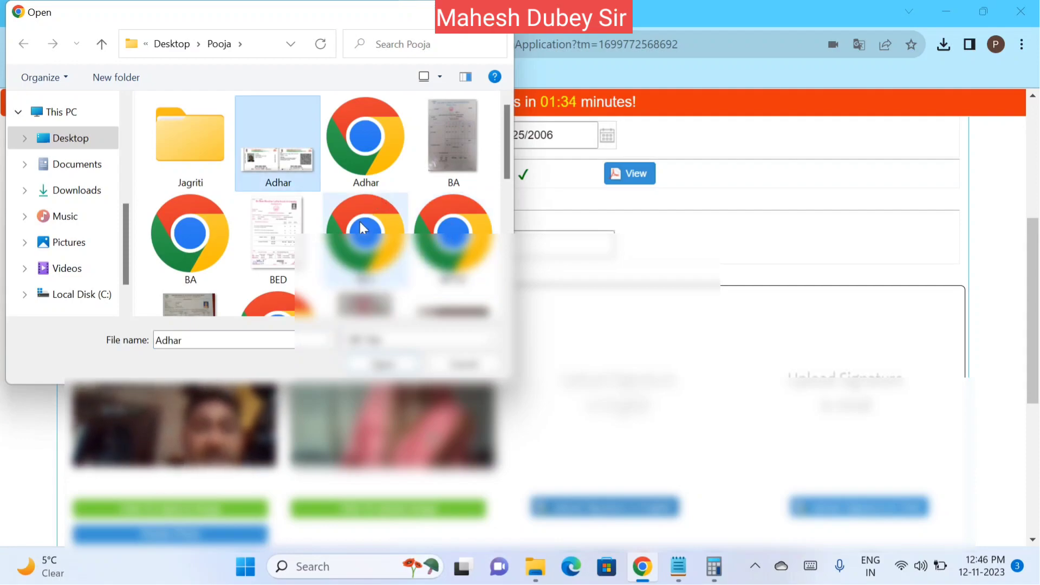
{"action": "key", "text": "b"}
{"action": "key", "text": "e"}
{"action": "key", "text": "s"}
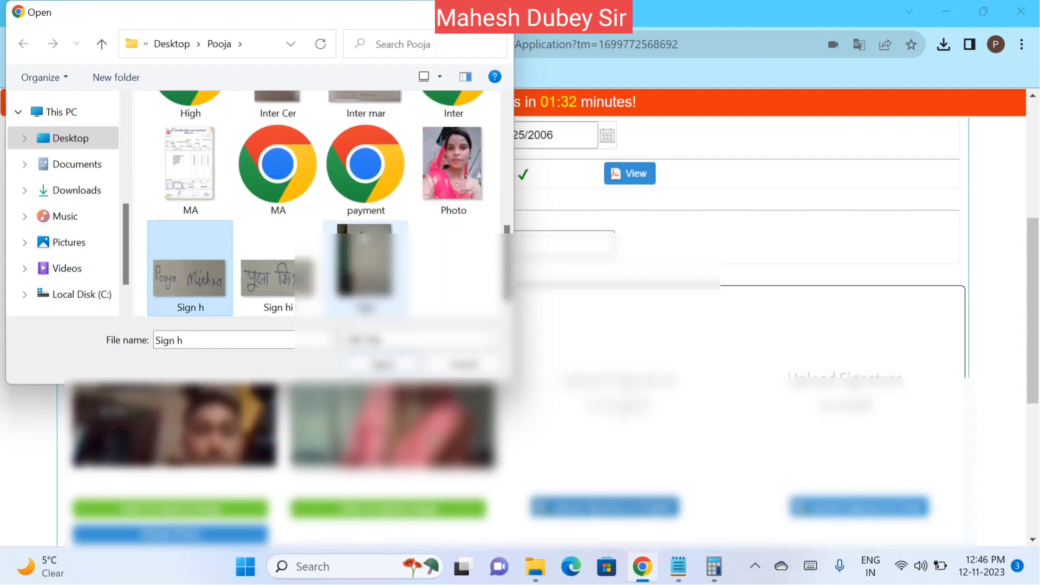
{"action": "double_click", "coordinate": [197, 285]}
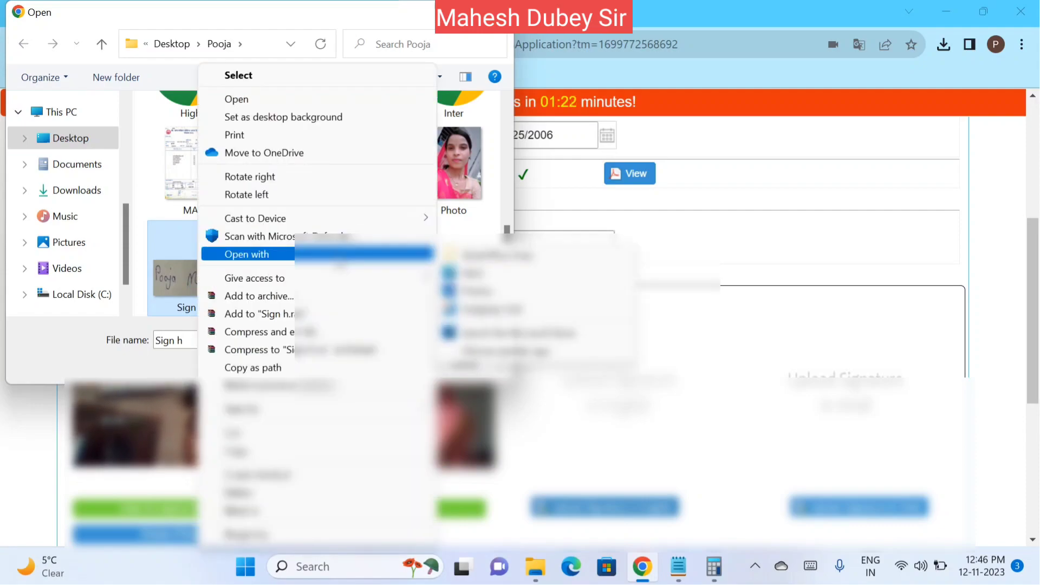
Open Sign h in Paint, resize it to 120 percent horizontally, and close Paint.
{"action": "left_click", "coordinate": [474, 277]}
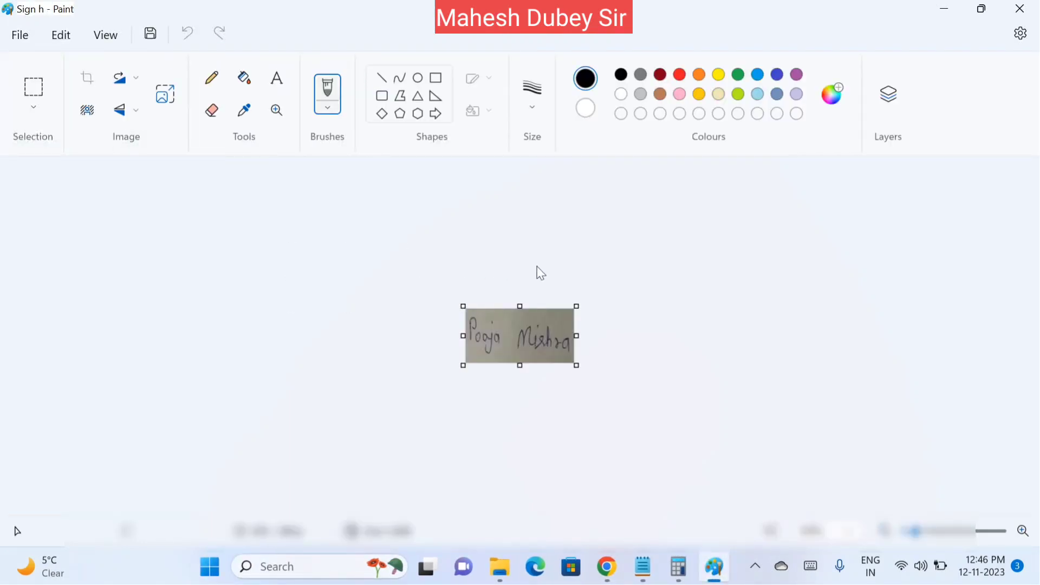
{"action": "left_click", "coordinate": [162, 94]}
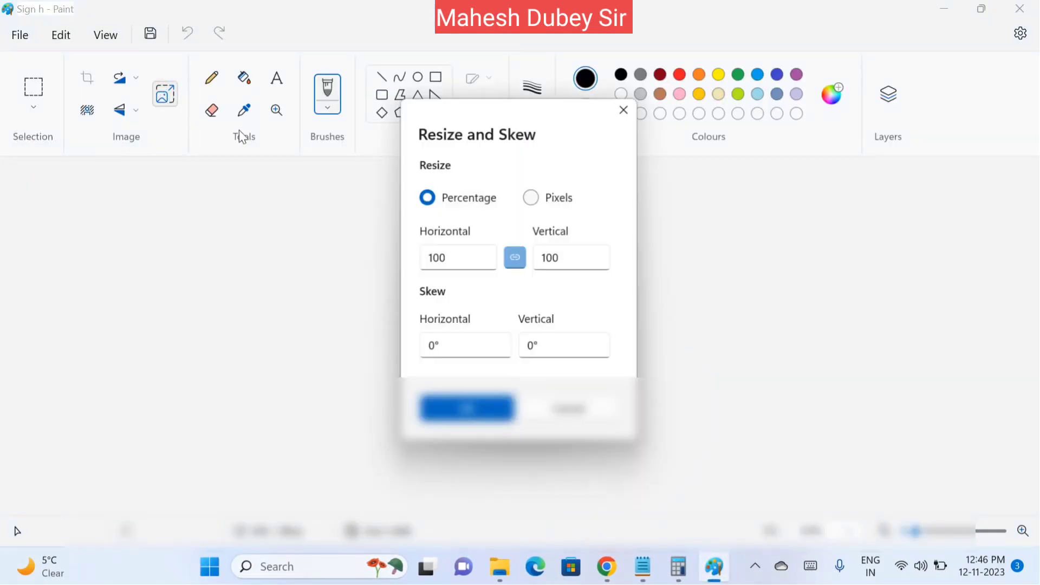
{"action": "left_click", "coordinate": [464, 258]}
{"action": "left_click_drag", "start_coordinate": [428, 258], "coordinate": [456, 261]}
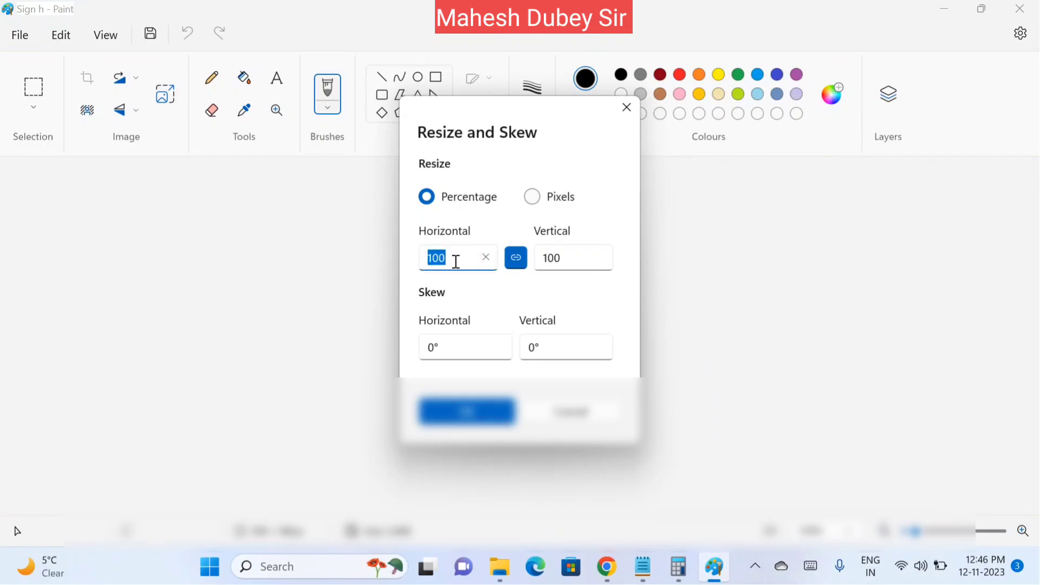
{"action": "type", "text": "120"}
{"action": "key", "text": "Return"}
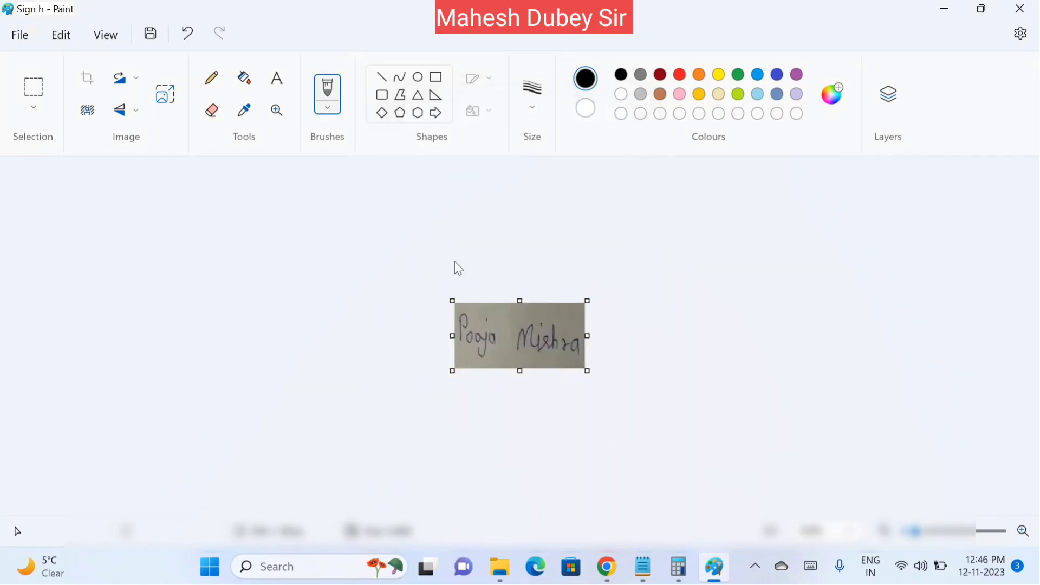
{"action": "left_click", "coordinate": [1019, 8]}
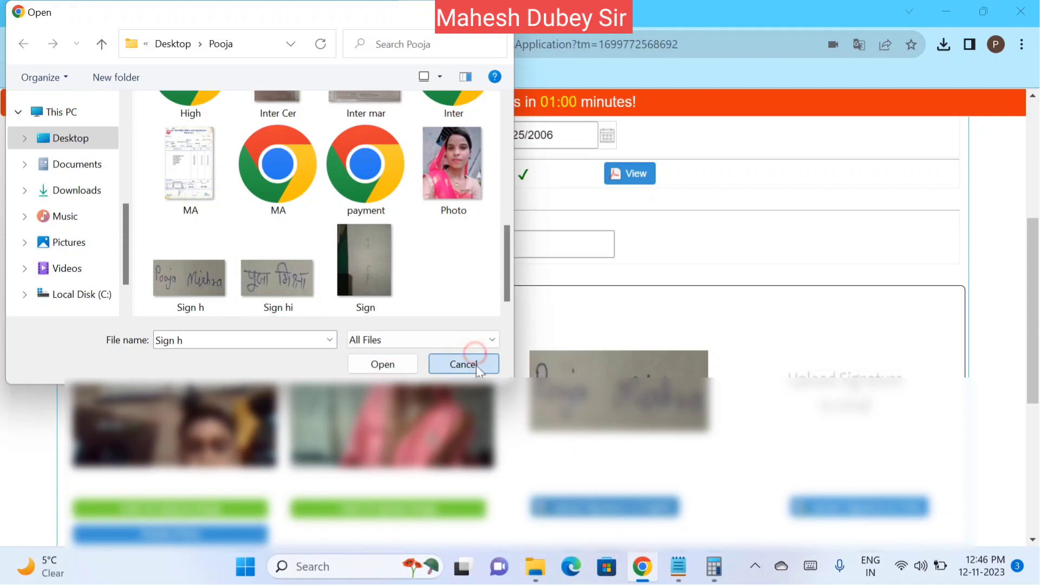
Cancel the leftover file picker and upload Sign hi from the Pooja folder as the Hindi signature.
{"action": "left_click", "coordinate": [475, 363]}
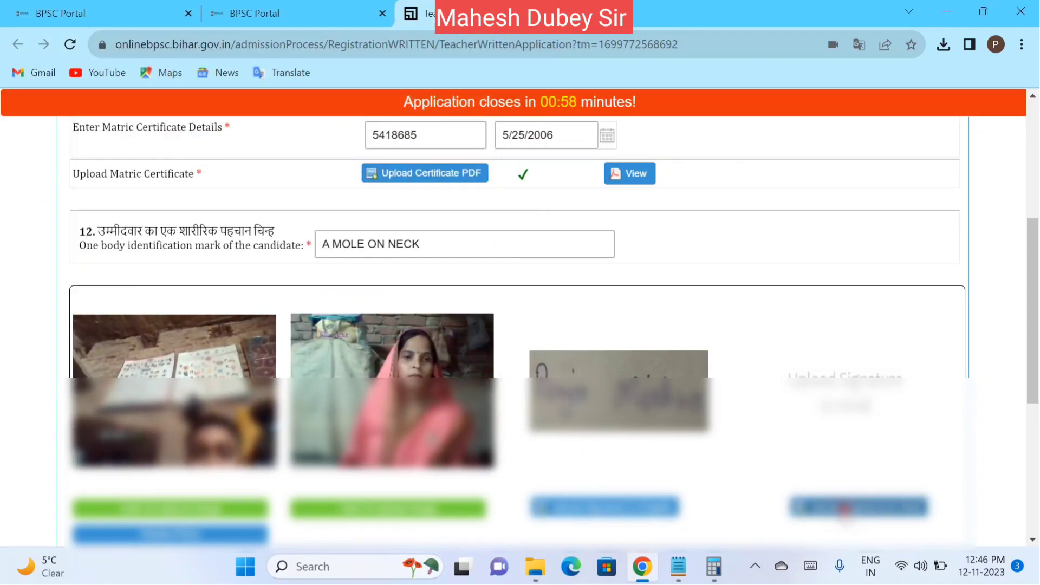
{"action": "left_click", "coordinate": [425, 173]}
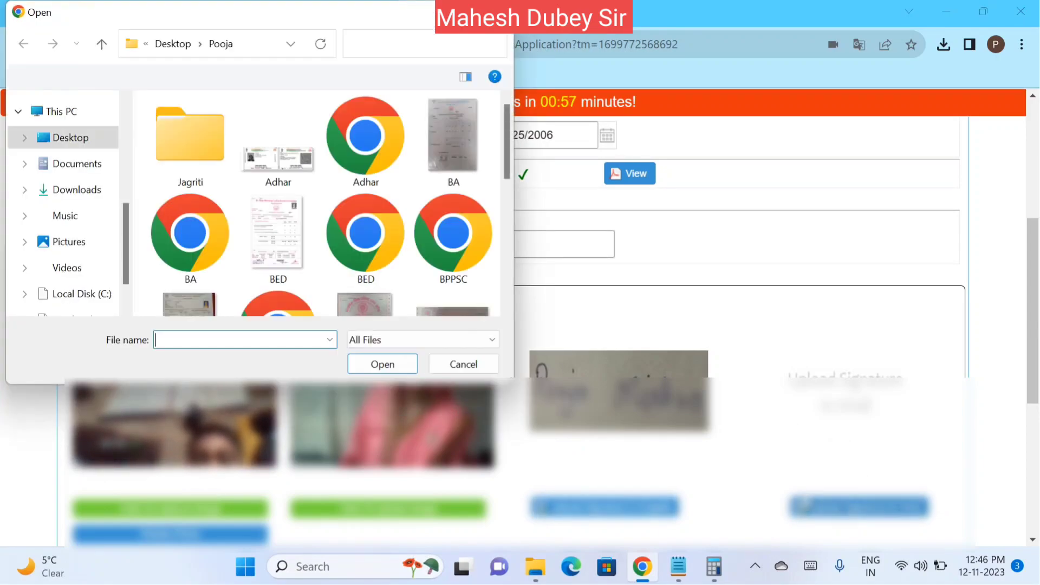
{"action": "left_click", "coordinate": [304, 243]}
{"action": "key", "text": "h"}
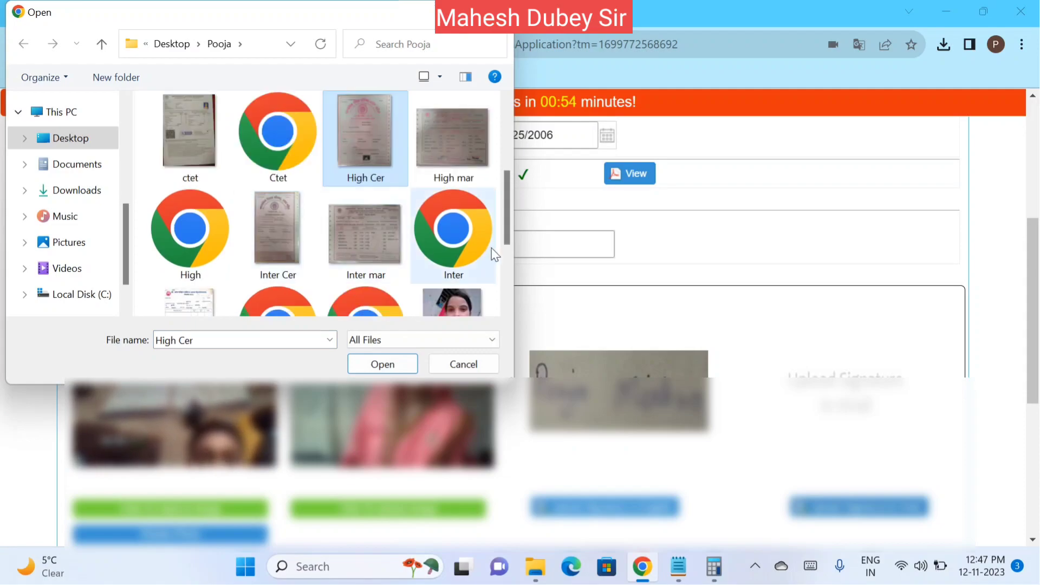
{"action": "key", "text": "s"}
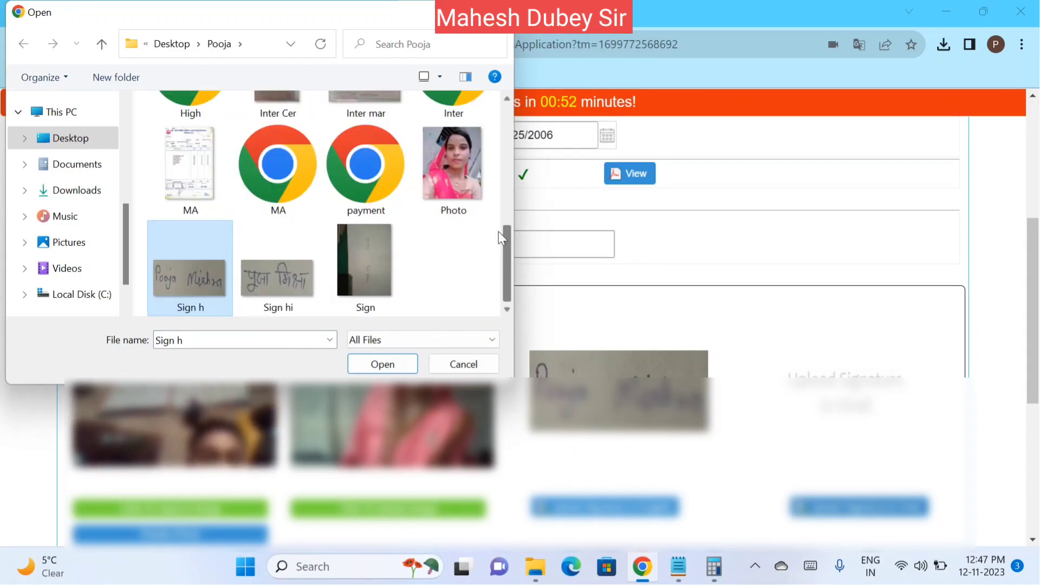
{"action": "double_click", "coordinate": [281, 273]}
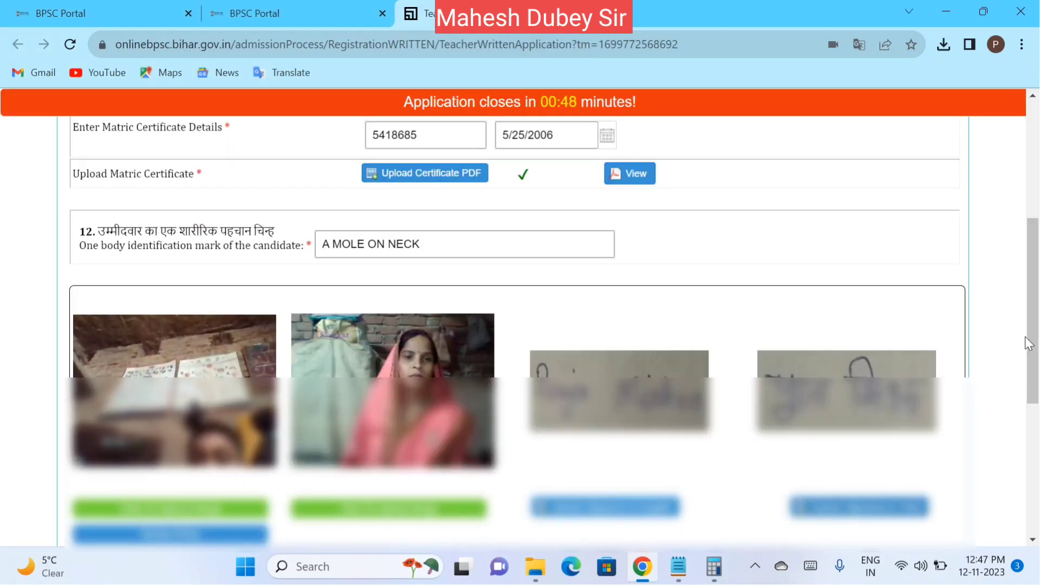
{"action": "left_click_drag", "start_coordinate": [1034, 344], "coordinate": [1036, 488]}
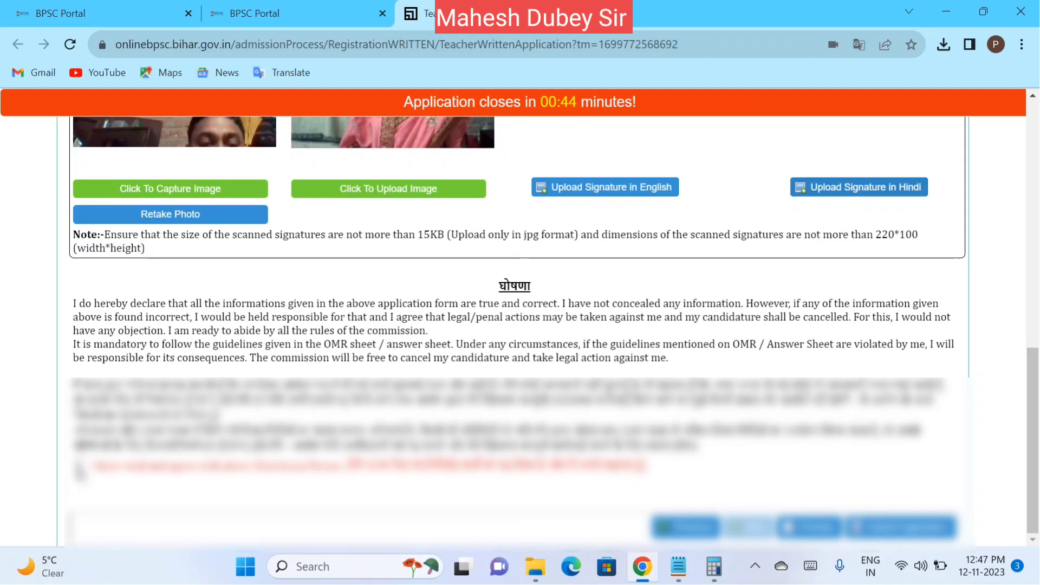
Tick the declaration checkbox, submit the application, and confirm with Yes.
{"action": "left_click", "coordinate": [81, 465]}
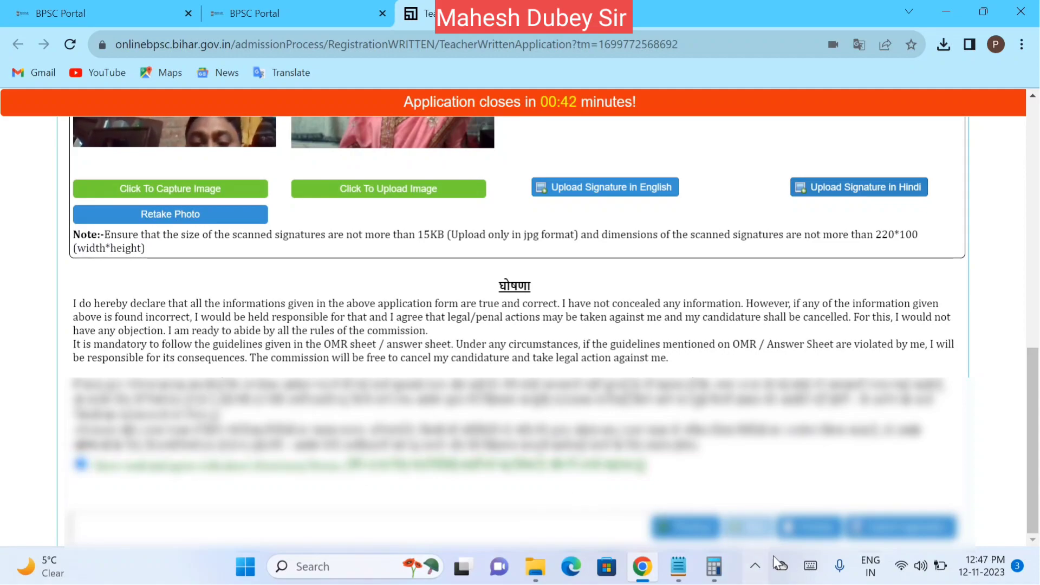
{"action": "left_click", "coordinate": [818, 530]}
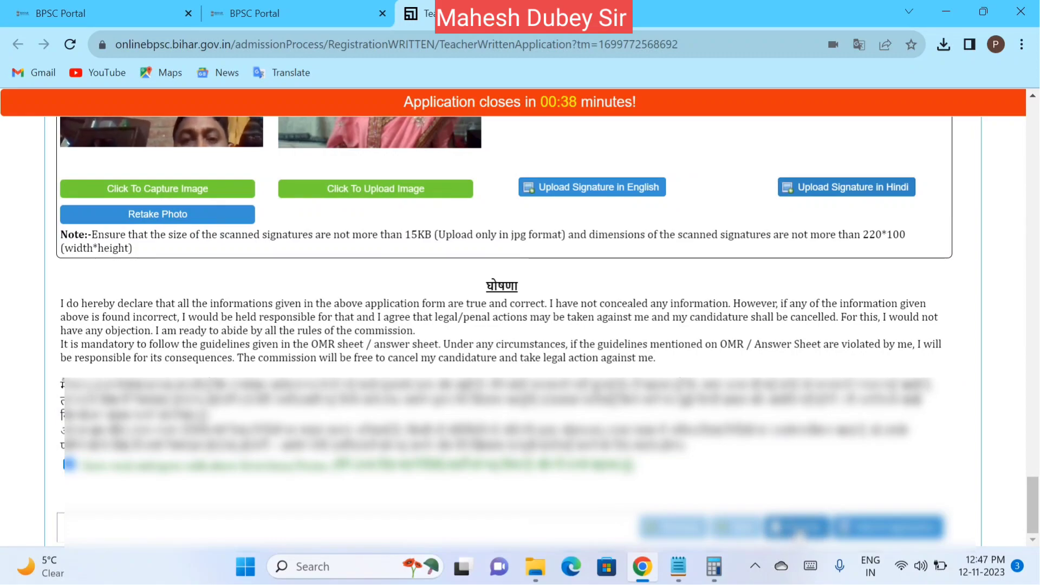
{"action": "left_click", "coordinate": [874, 528]}
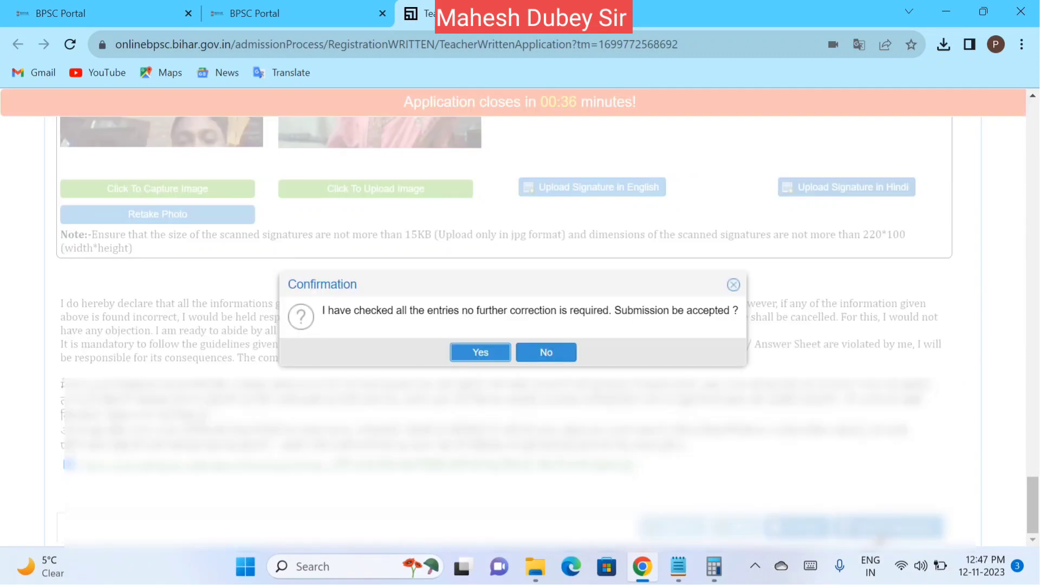
{"action": "left_click", "coordinate": [469, 357]}
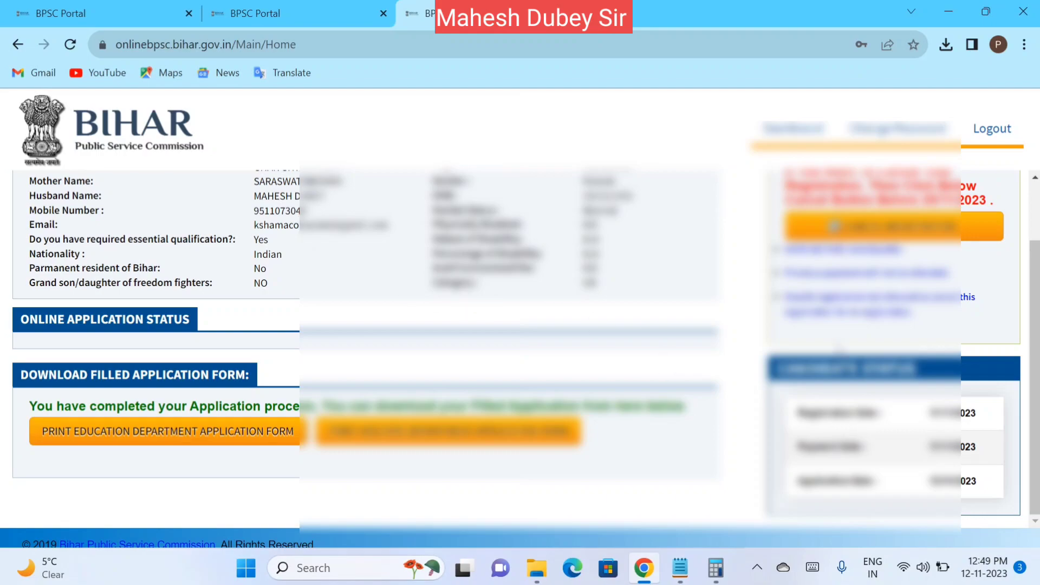
Open the Education Department application form and the second filled form from the home page.
{"action": "scroll", "coordinate": [1034, 352], "scroll_direction": "up", "scroll_amount": 1}
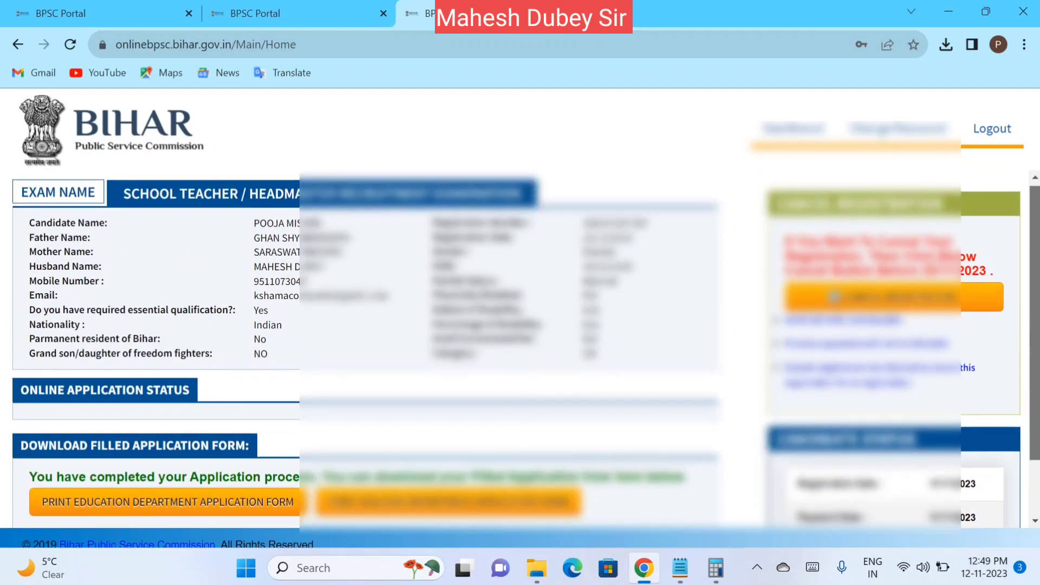
{"action": "scroll", "coordinate": [1033, 352], "scroll_direction": "down", "scroll_amount": 1}
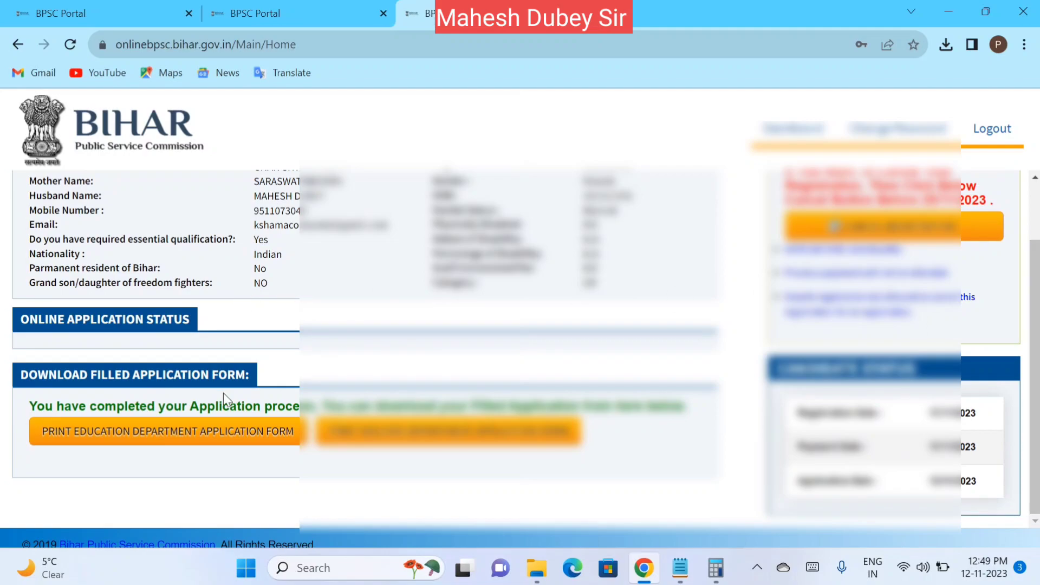
{"action": "left_click", "coordinate": [133, 431]}
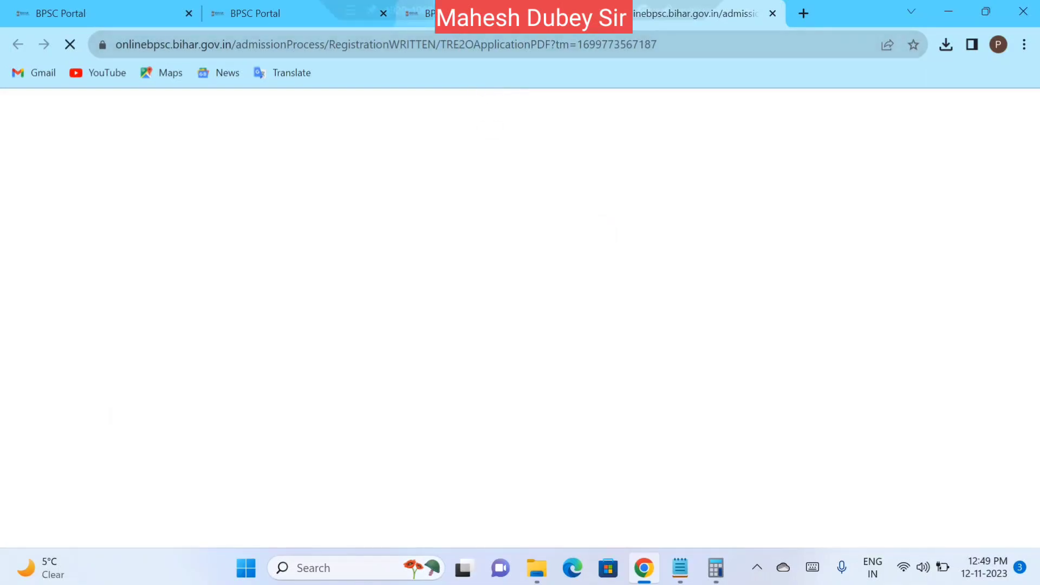
{"action": "left_click", "coordinate": [484, 21]}
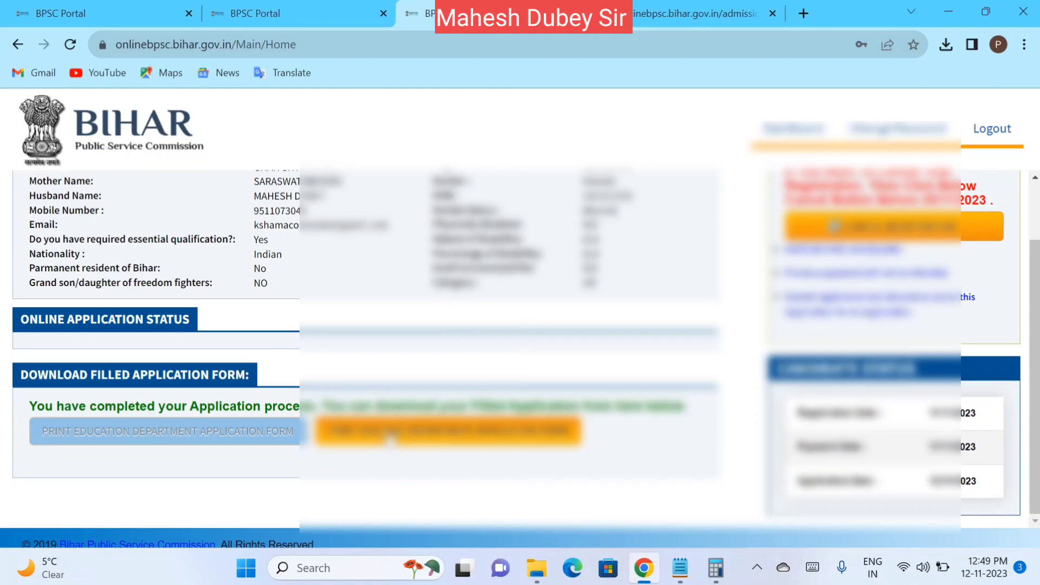
{"action": "left_click", "coordinate": [390, 439]}
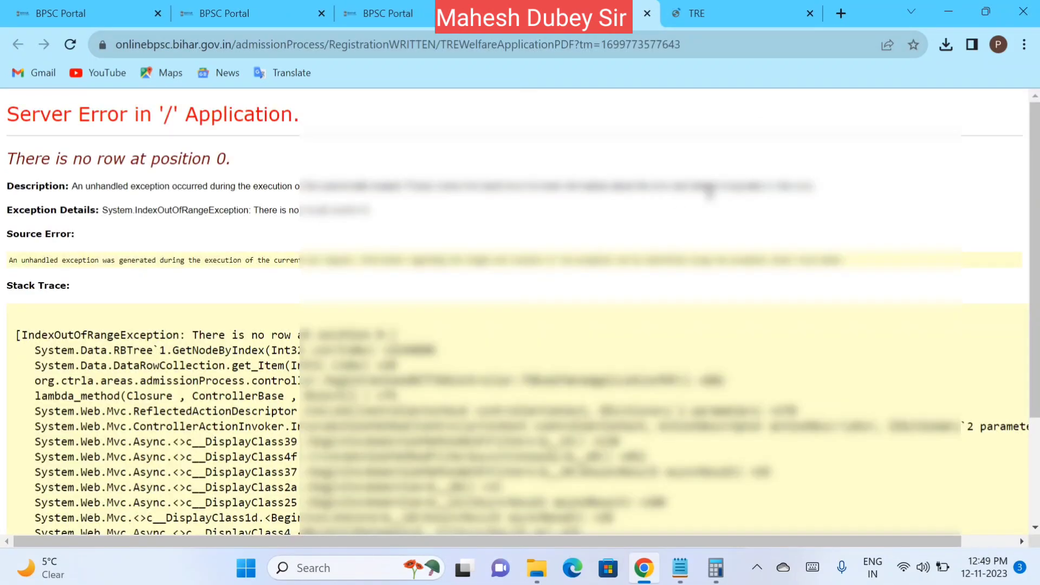
Close the Server Error tab and review the filled TRE2O form in its tab.
{"action": "left_click", "coordinate": [694, 12]}
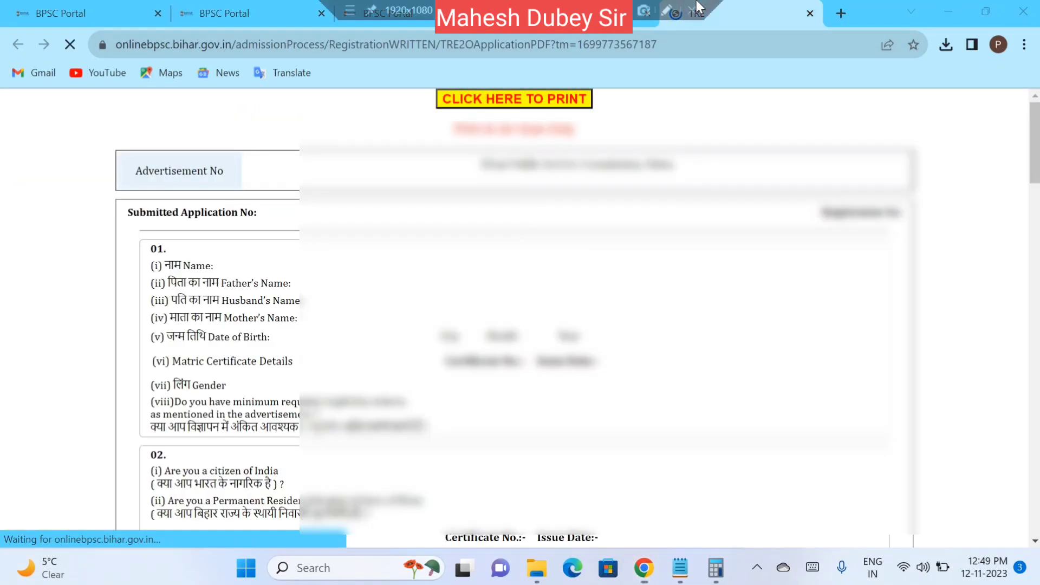
{"action": "left_click", "coordinate": [601, 15]}
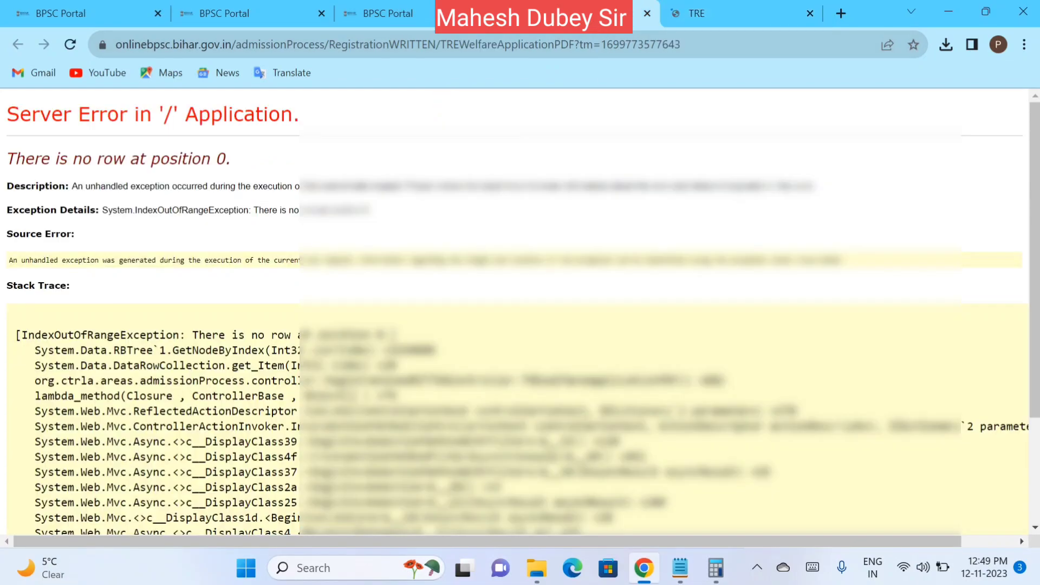
{"action": "left_click", "coordinate": [646, 14]}
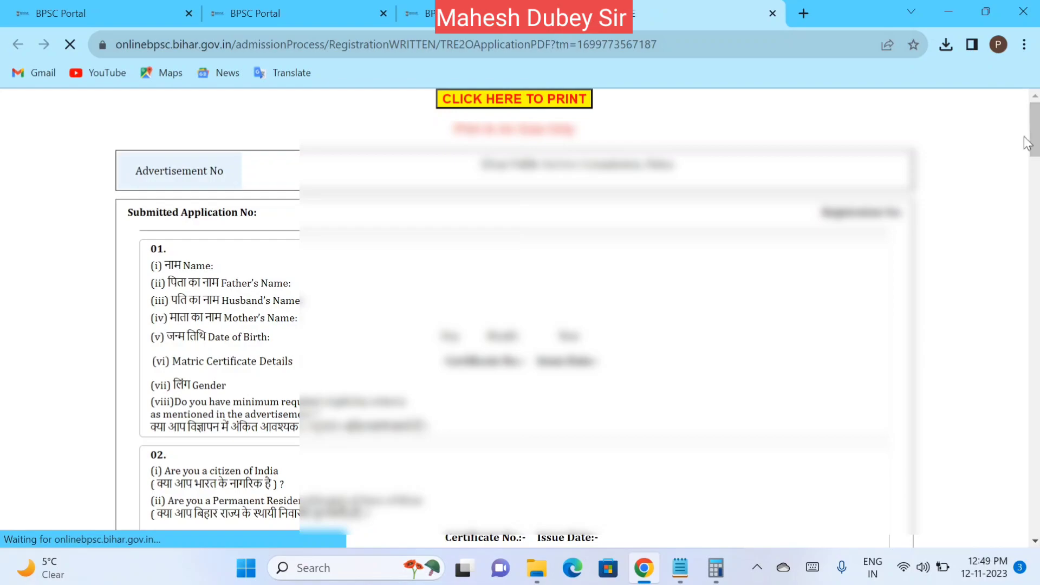
{"action": "left_click_drag", "start_coordinate": [1036, 136], "coordinate": [1035, 490]}
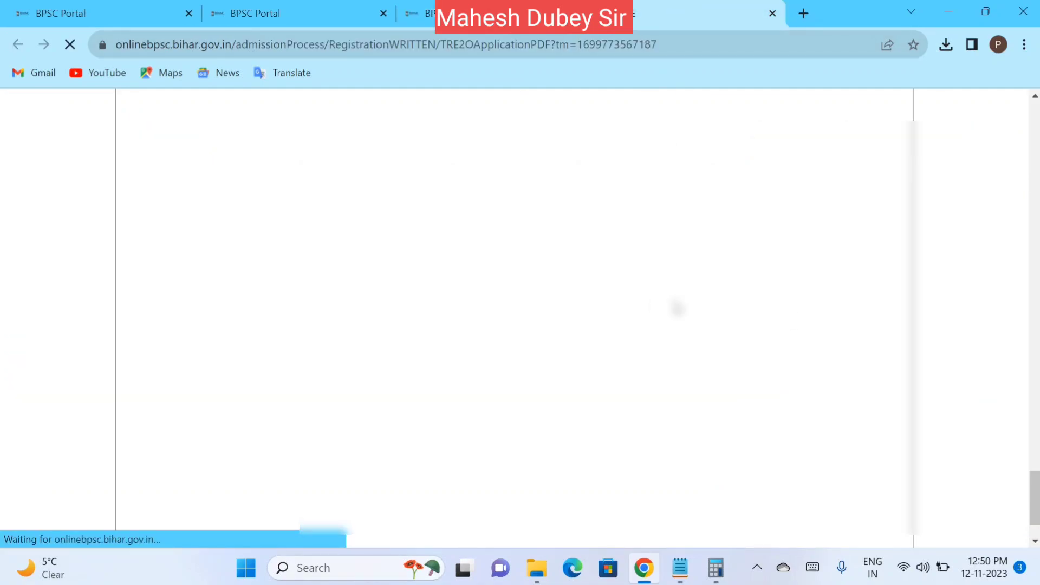
{"action": "left_click_drag", "start_coordinate": [1035, 498], "coordinate": [1021, 129]}
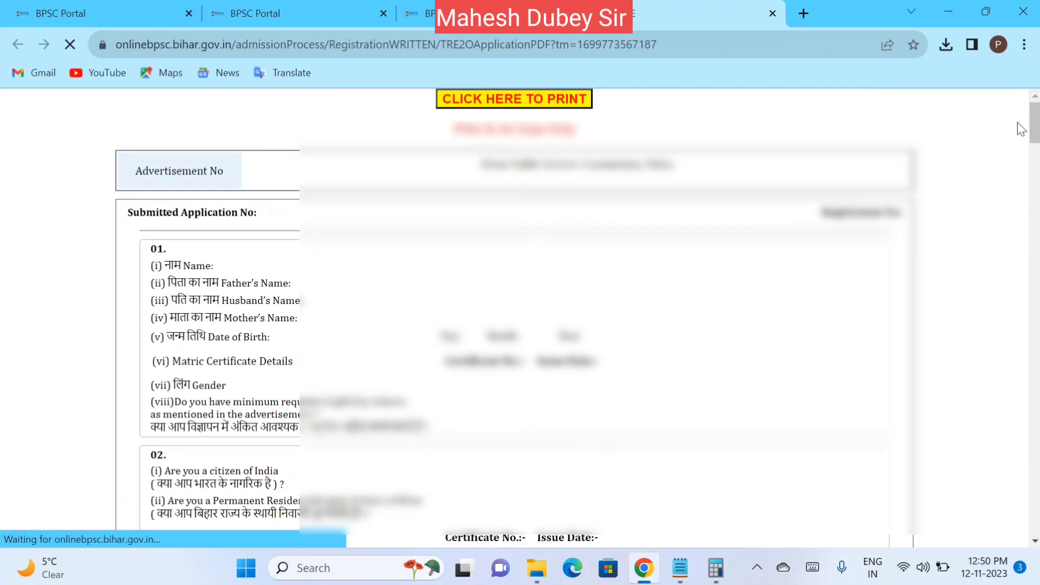